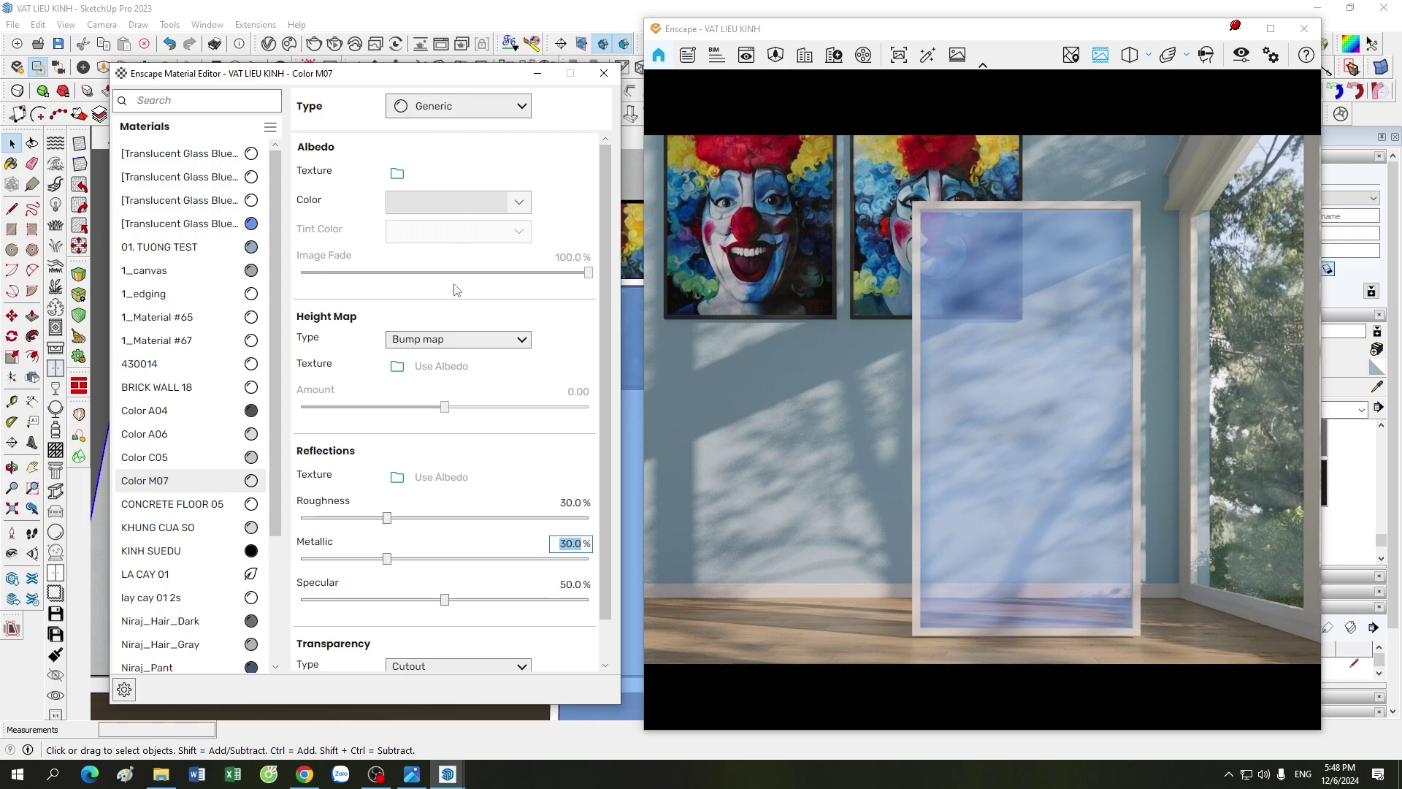
# - Close Color M07's Enscape settings and sample the glass panel's material with Sample Paint
pyautogui.click(538, 73)
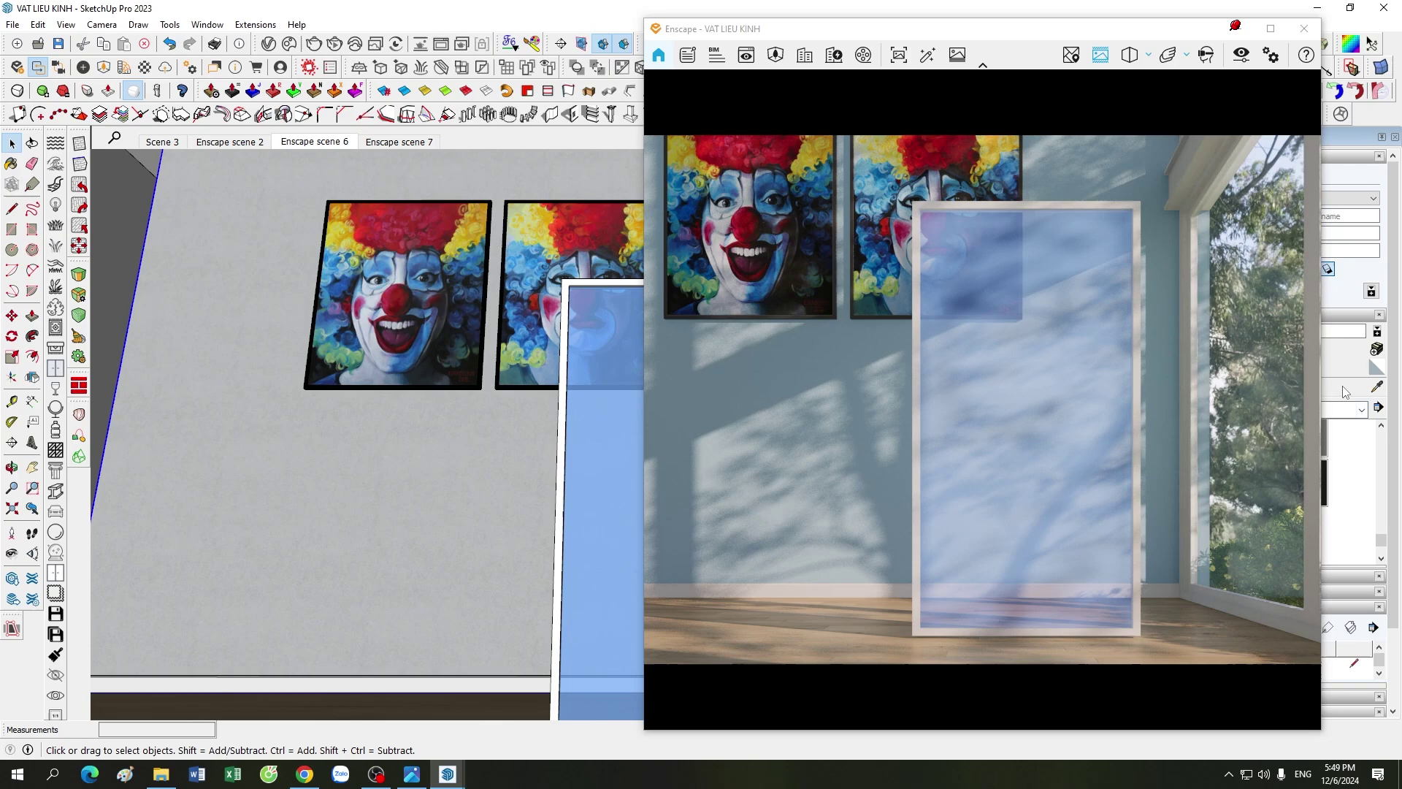
pyautogui.click(1377, 386)
pyautogui.click(621, 525)
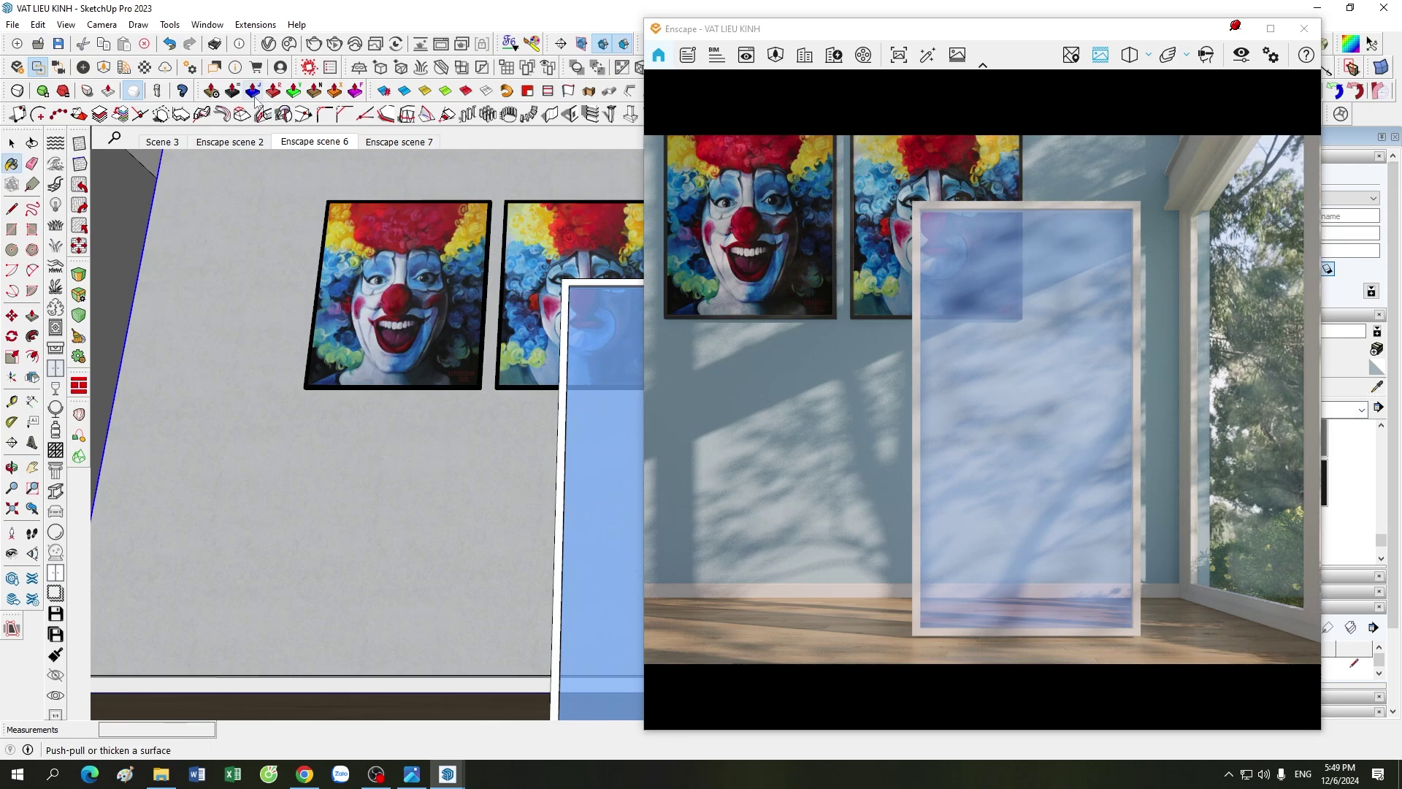
# - Open and cancel the glass Albedo colour picker, then minimize the Material Editor and return to Select
pyautogui.click(145, 67)
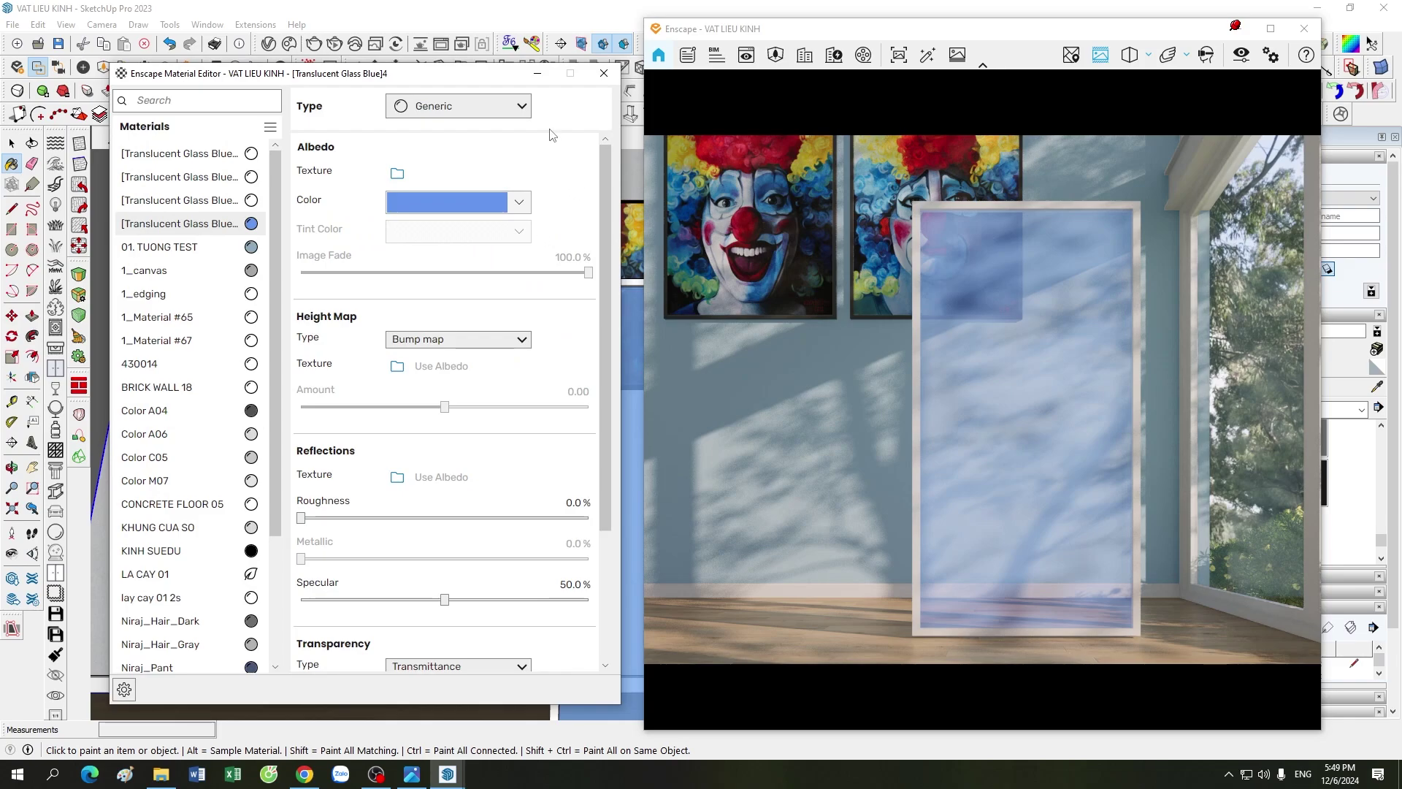
pyautogui.click(521, 201)
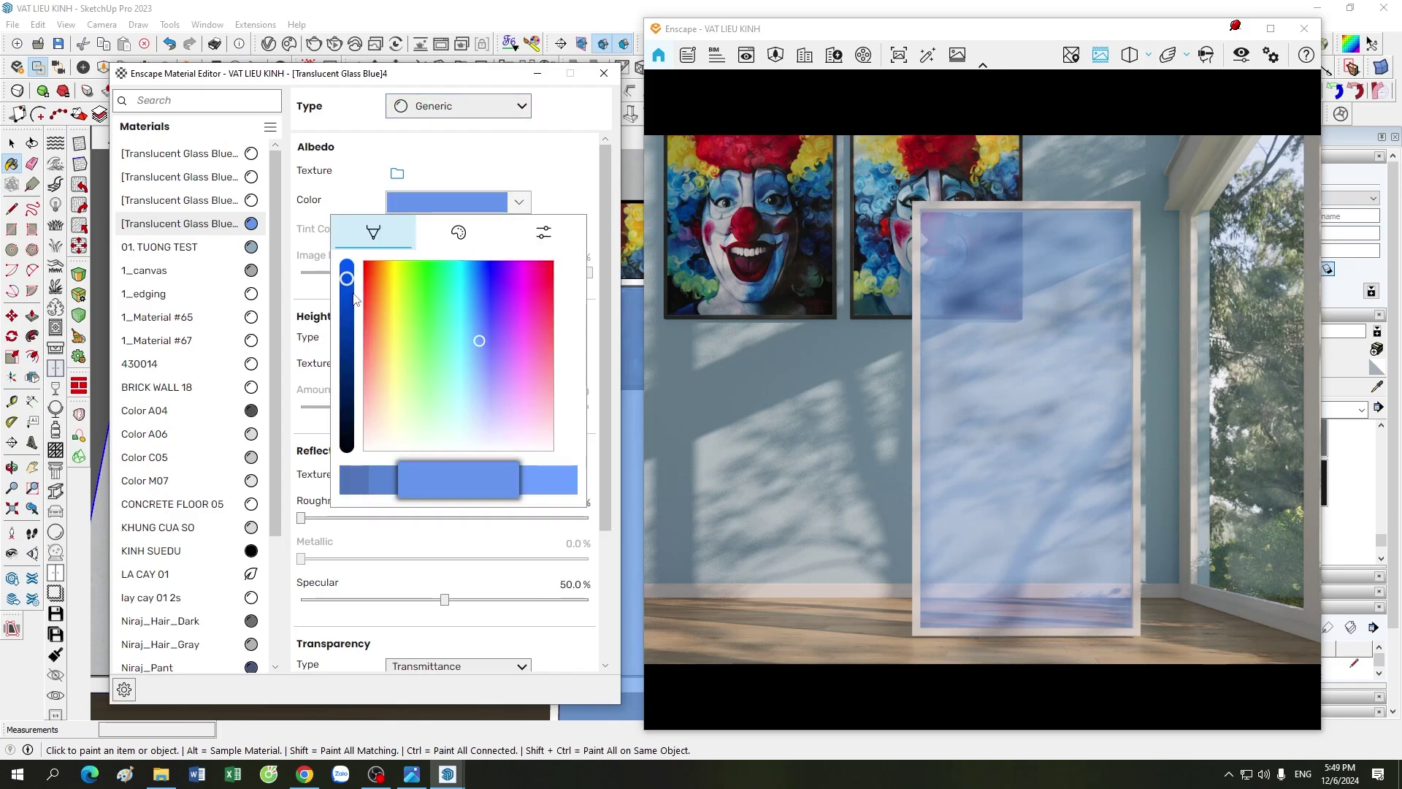
pyautogui.click(551, 188)
pyautogui.click(537, 74)
pyautogui.press('space')
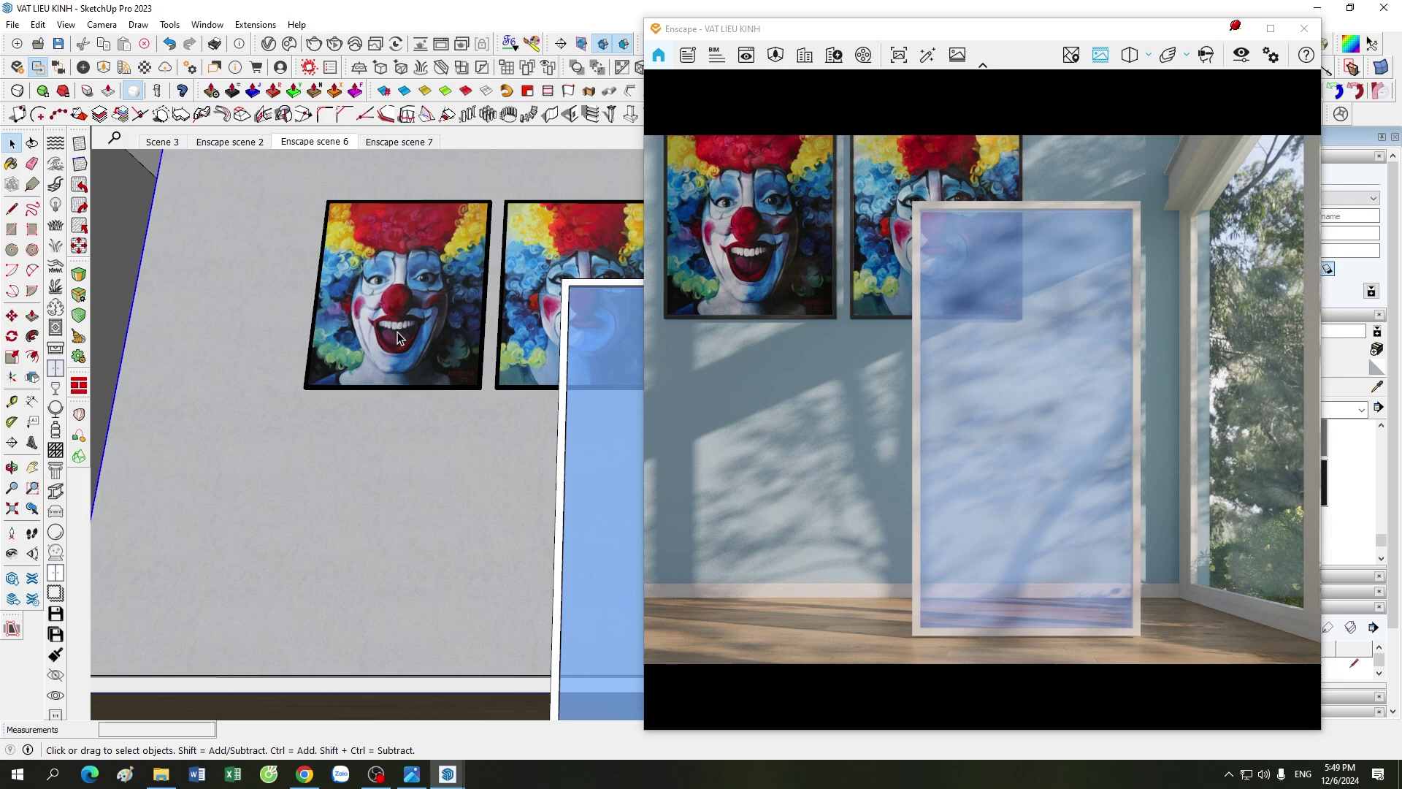
# - Move the glass panel 10 units sideways and reopen Translucent Glass Blue 4's Enscape settings
pyautogui.moveTo(373, 469); pyautogui.dragTo(504, 623, button='middle')
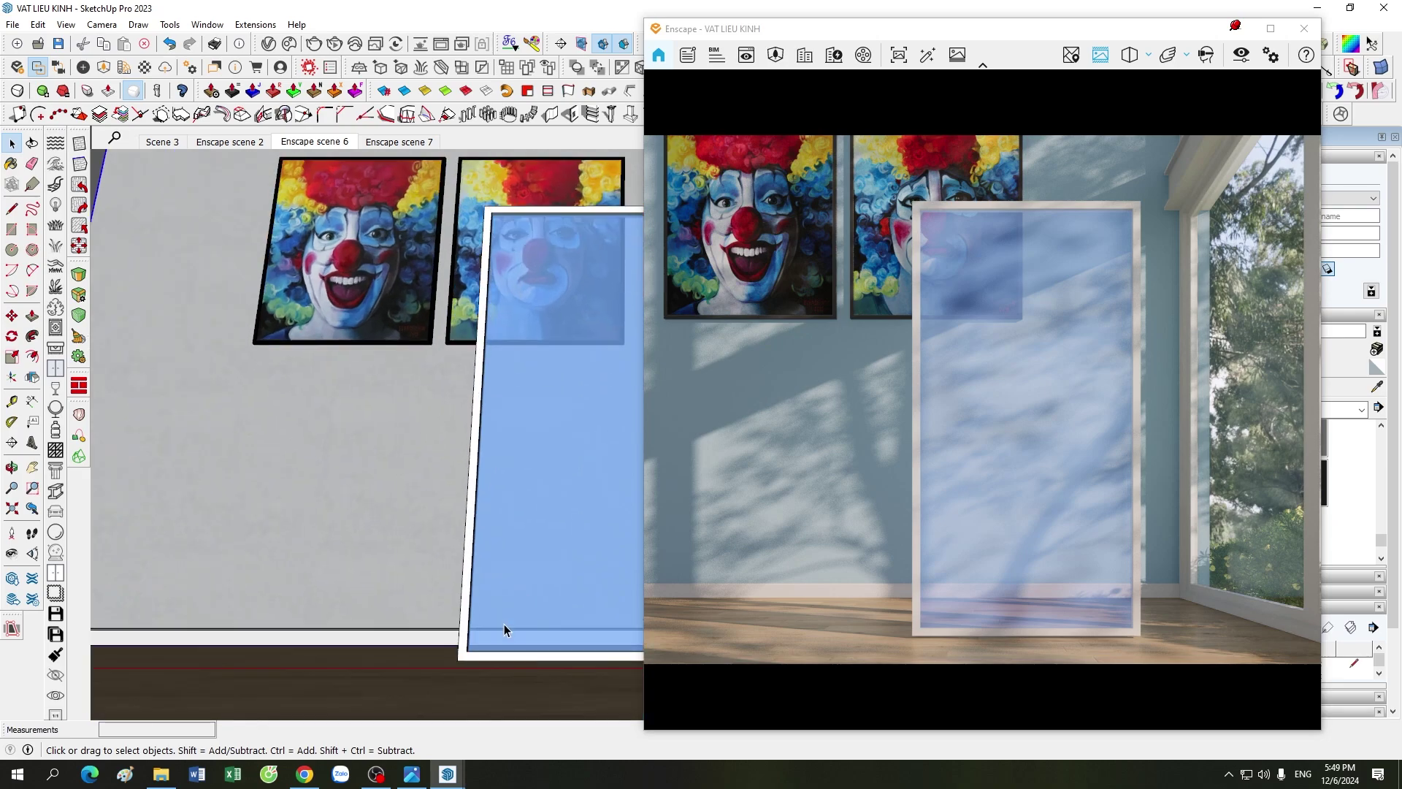
pyautogui.scroll(2, 503, 624)
pyautogui.scroll(2, 473, 667)
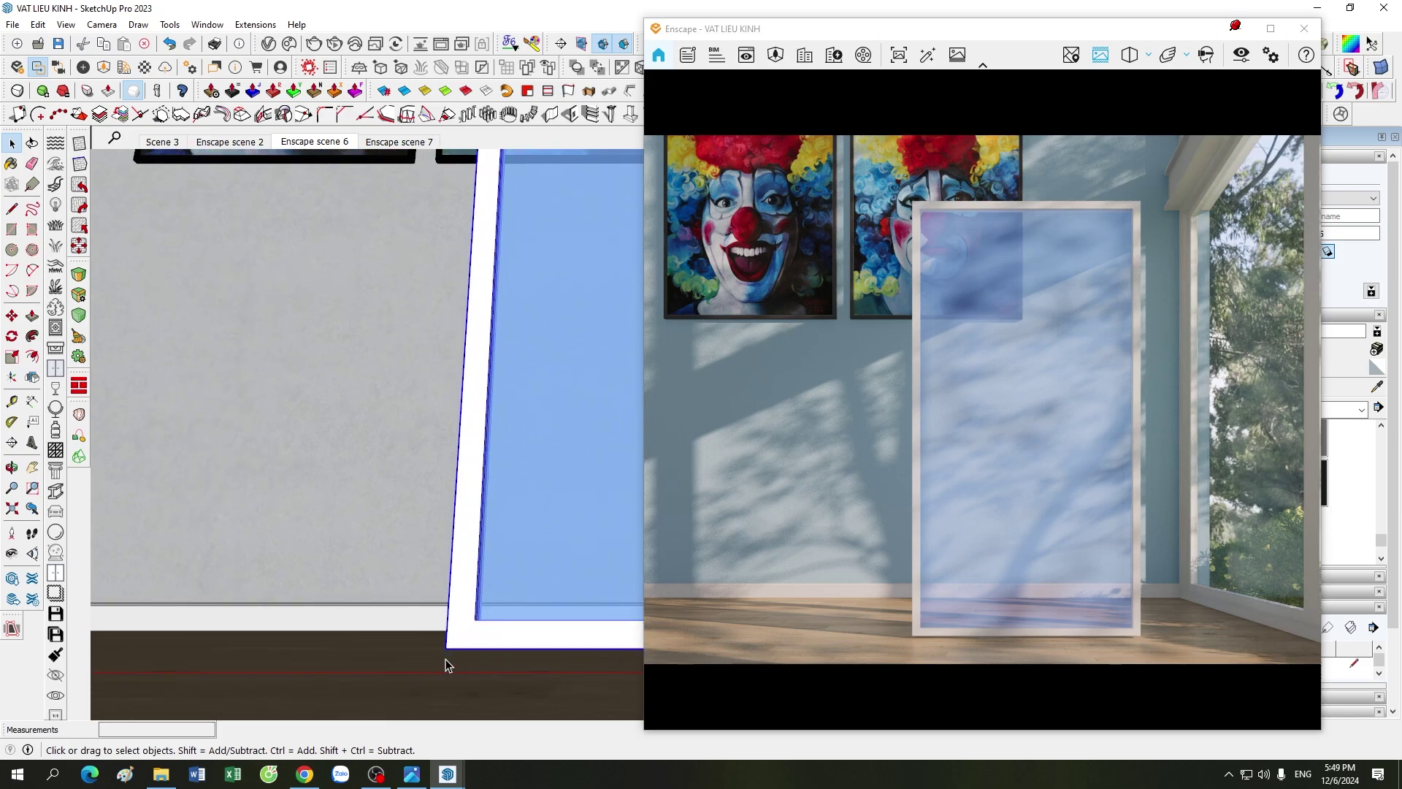
pyautogui.press('m')
pyautogui.click(447, 650)
pyautogui.write('10')
pyautogui.press('Return')
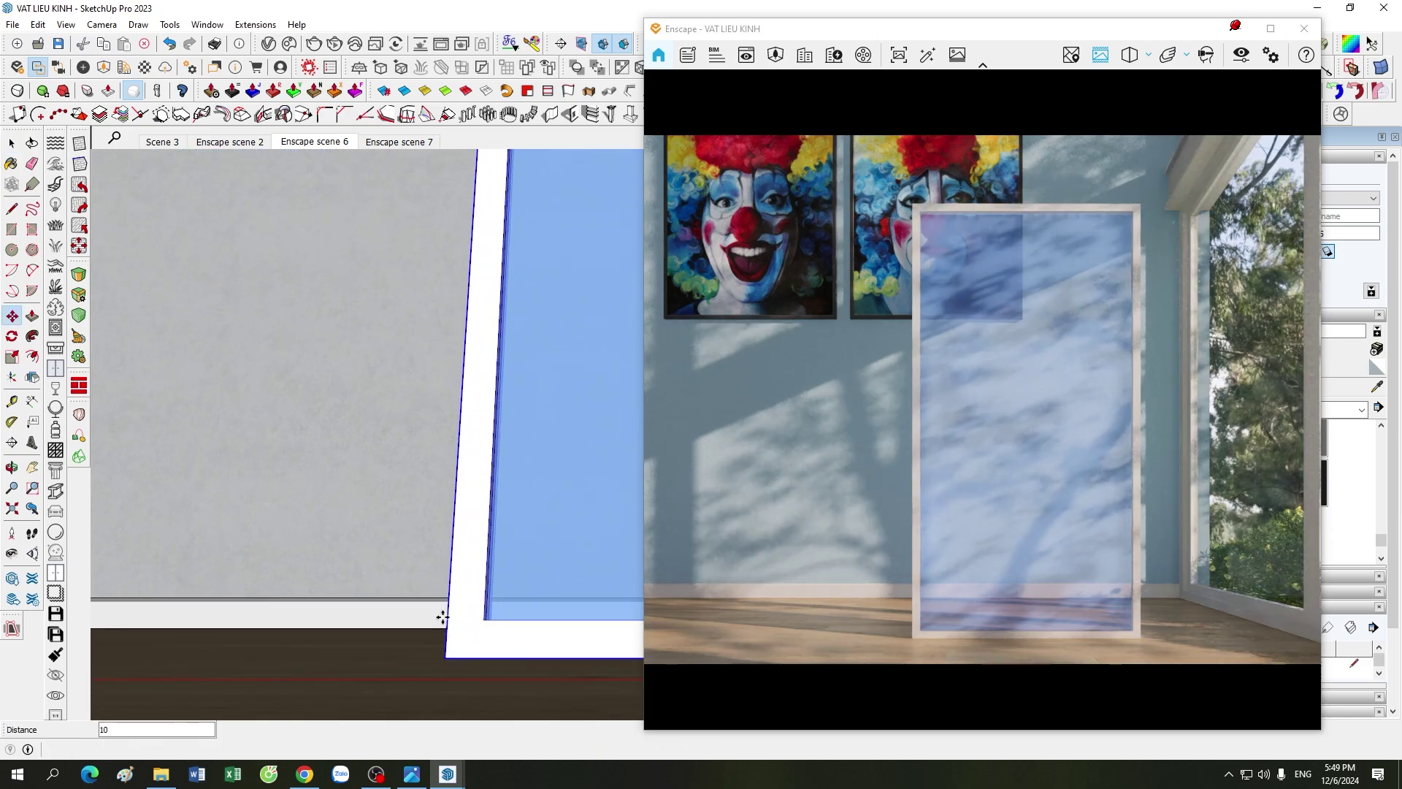
pyautogui.press('space')
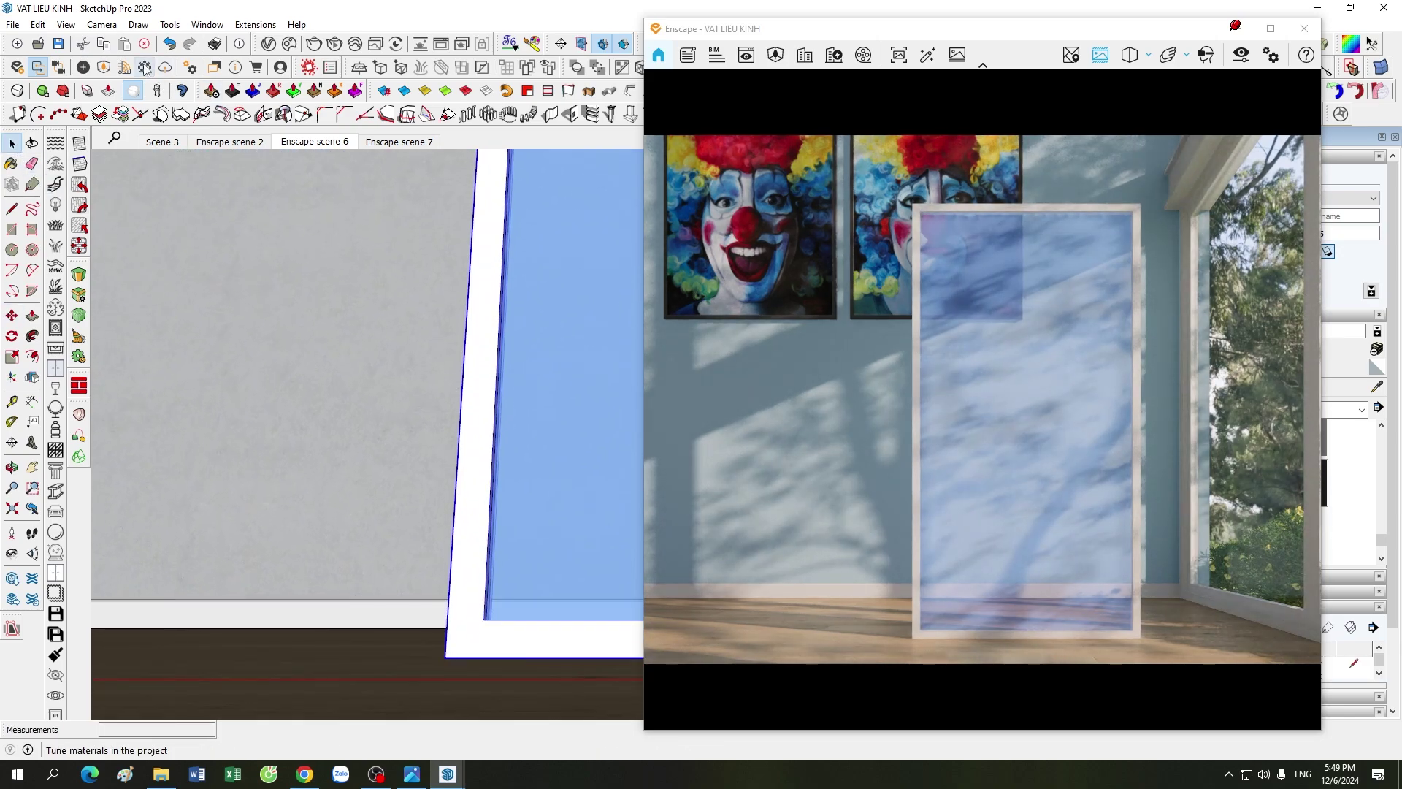
pyautogui.click(145, 68)
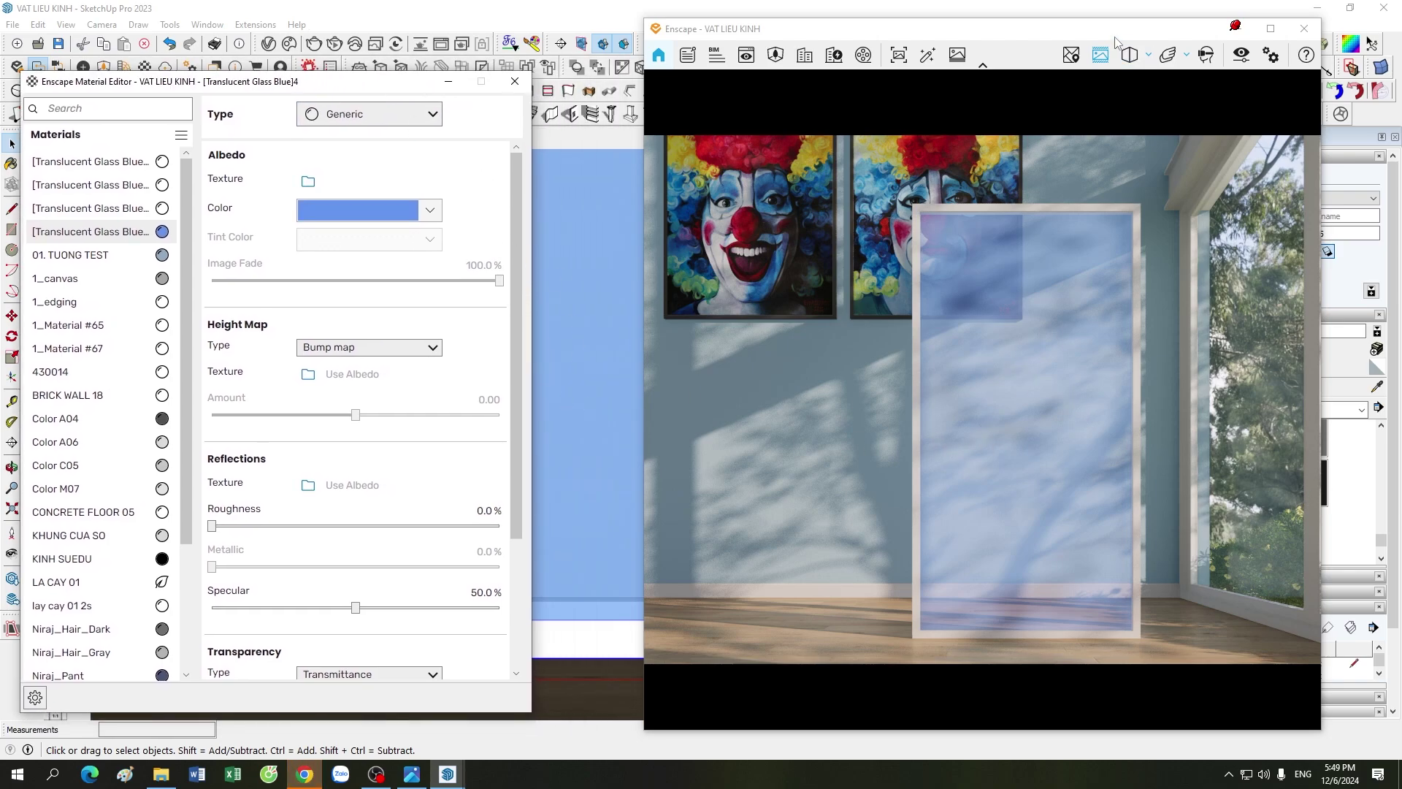
# - Rearrange the Enscape and Material Editor windows and show Translucent Glass Blue 4's Type choices
pyautogui.moveTo(1110, 34)
pyautogui.mouseDown()
pyautogui.moveTo(1035, 44)
pyautogui.moveTo(1113, 36)
pyautogui.mouseUp()
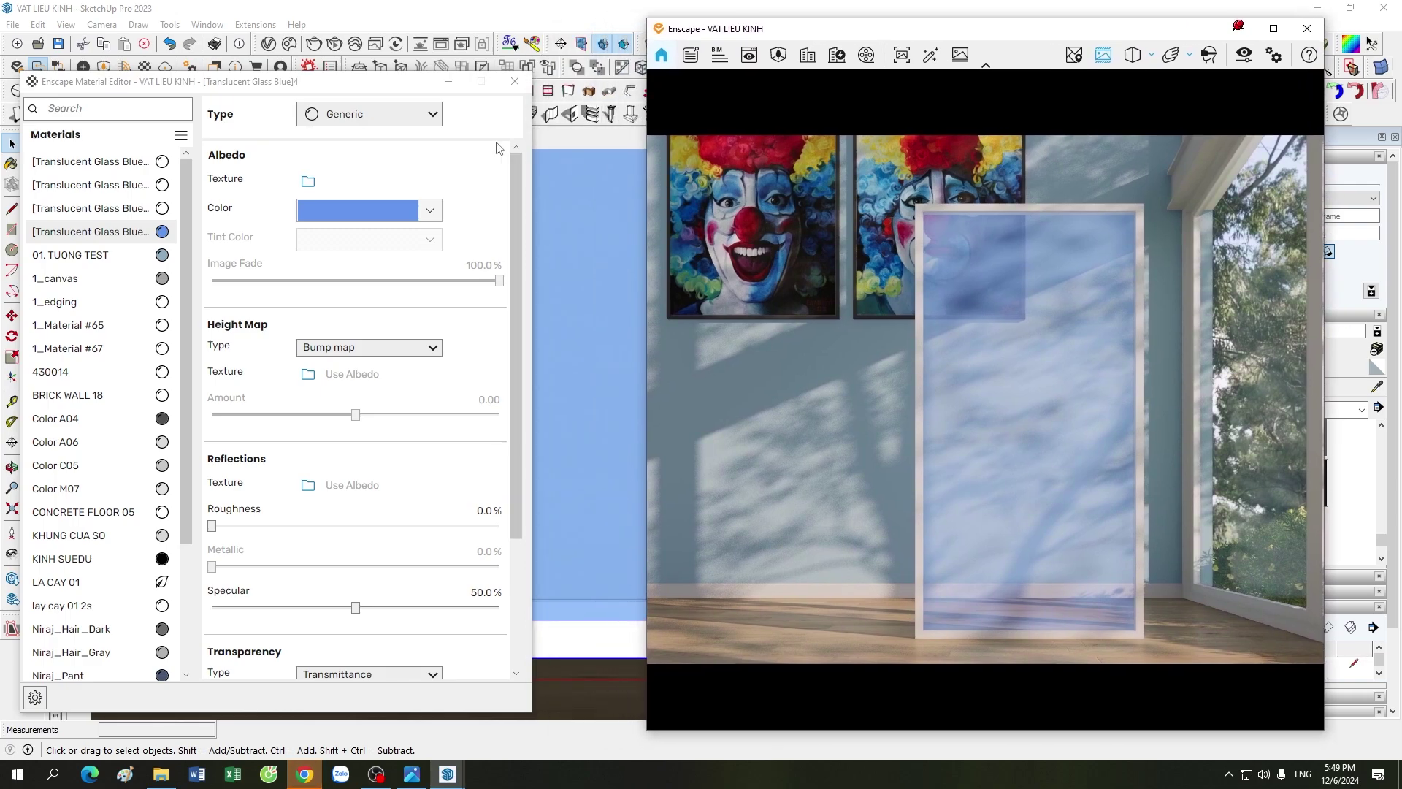
pyautogui.moveTo(372, 90); pyautogui.dragTo(416, 96)
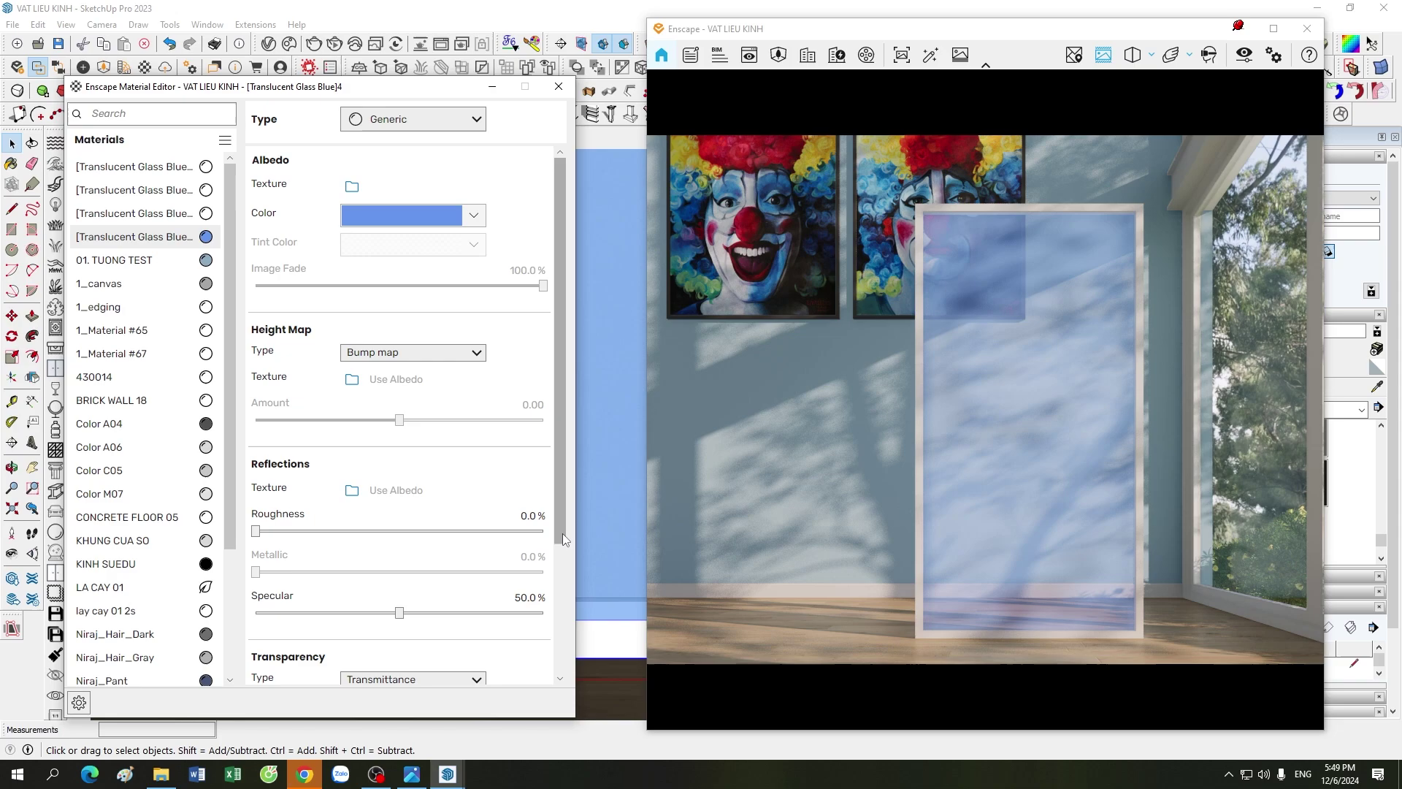
pyautogui.moveTo(562, 533)
pyautogui.mouseDown()
pyautogui.moveTo(562, 666)
pyautogui.moveTo(563, 453)
pyautogui.mouseUp()
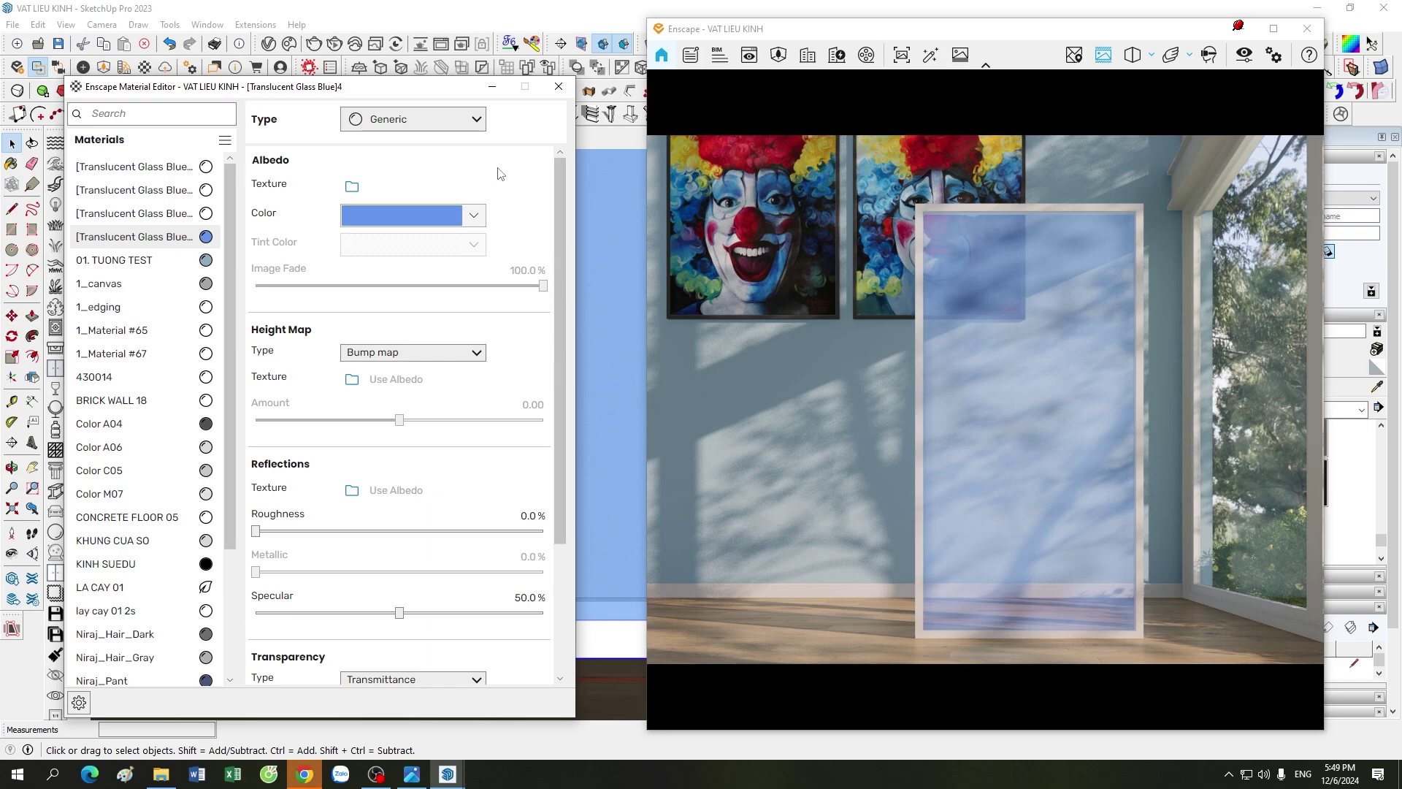
pyautogui.click(478, 124)
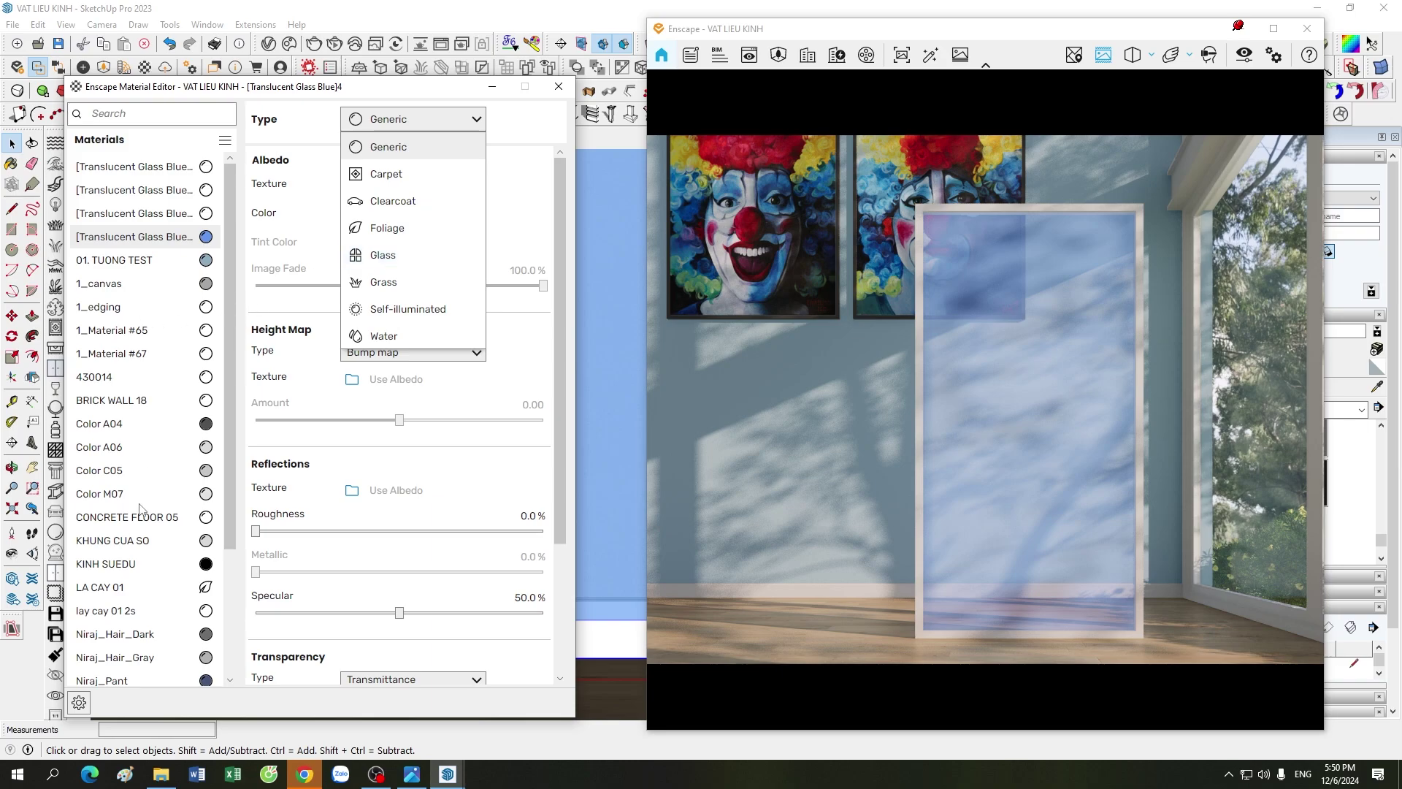
# - Change Color A06's Enscape type to Glass, then return to Translucent Glass Blue 4
pyautogui.click(151, 478)
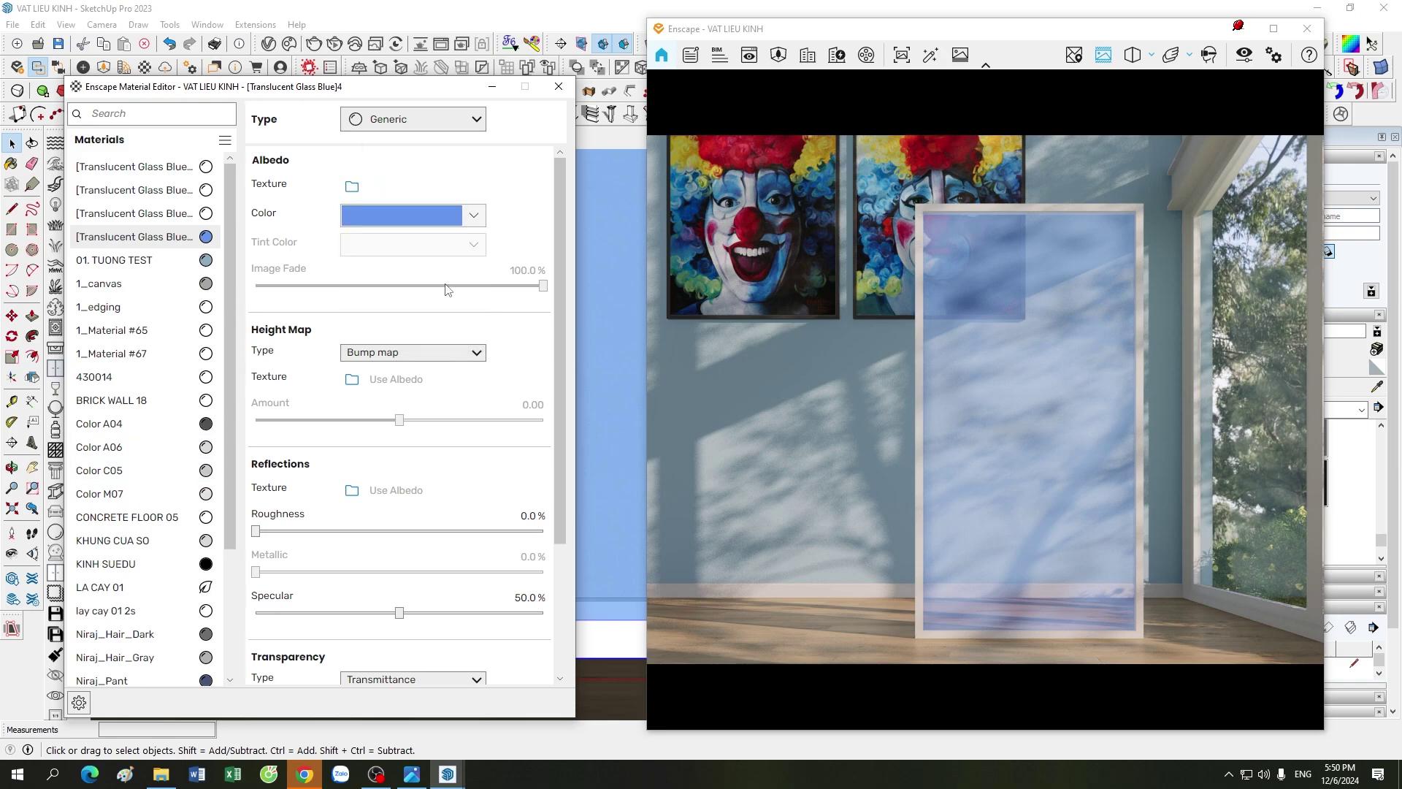
pyautogui.click(139, 447)
pyautogui.click(480, 122)
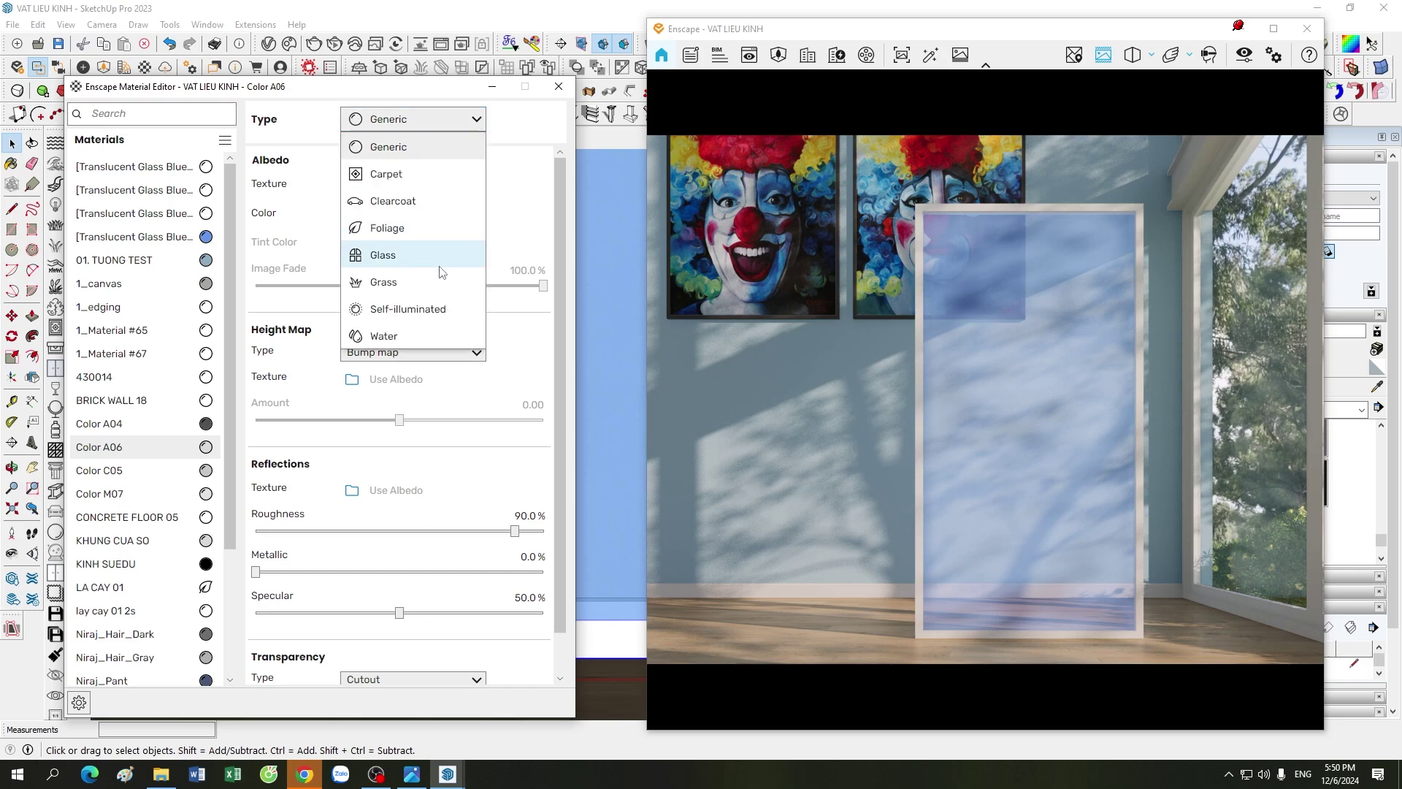
pyautogui.click(461, 248)
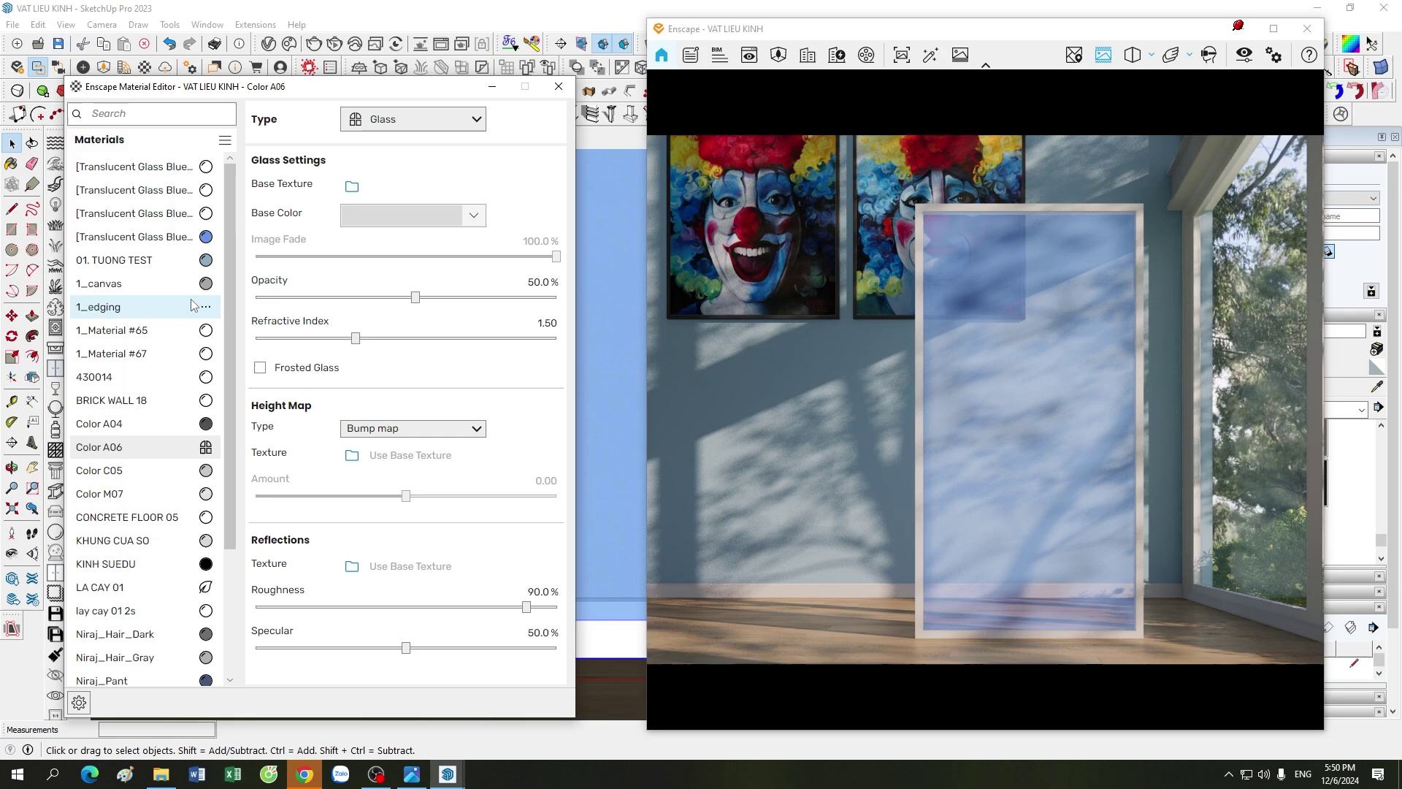
pyautogui.click(155, 237)
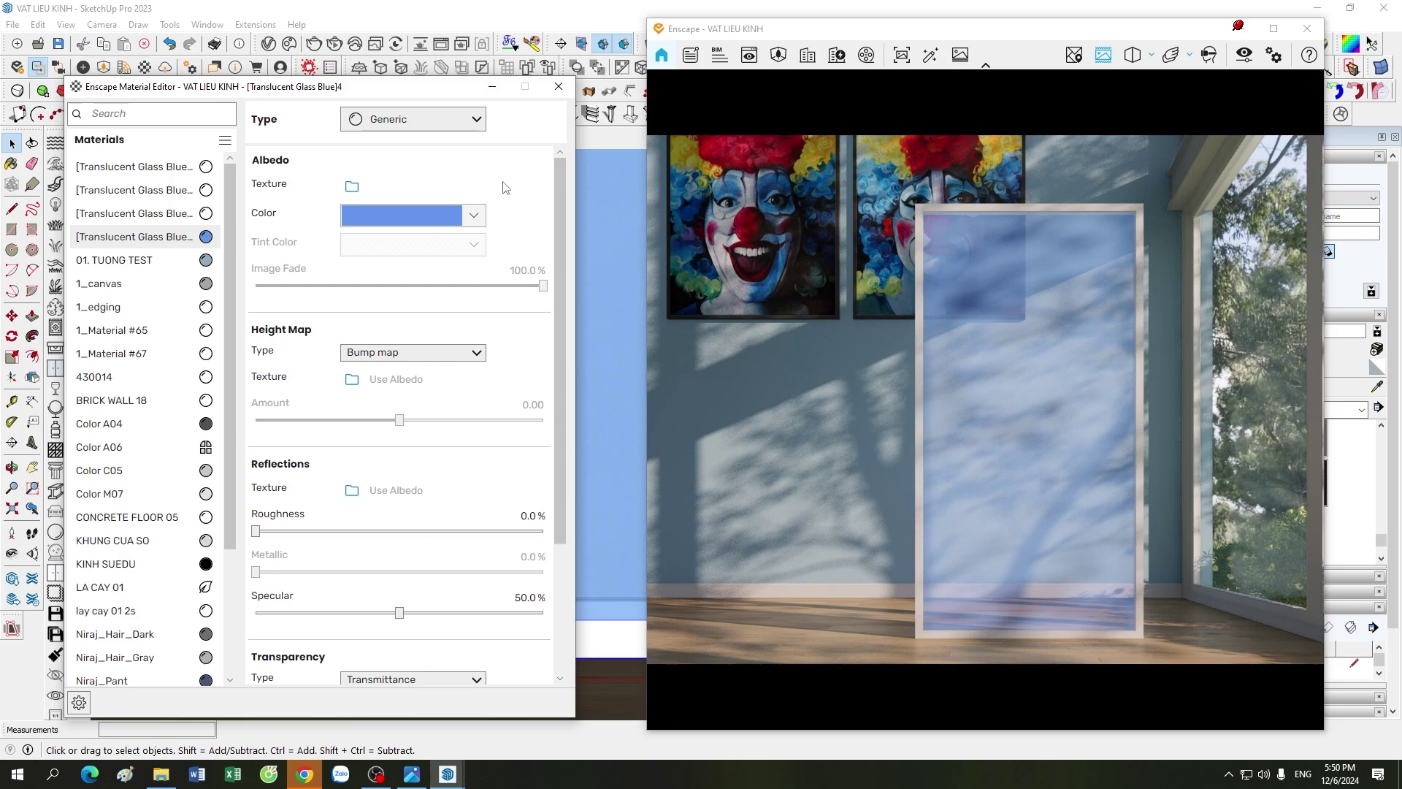
# - Leave Translucent Glass Blue 4's type as Generic and open its Albedo colour picker
pyautogui.click(481, 121)
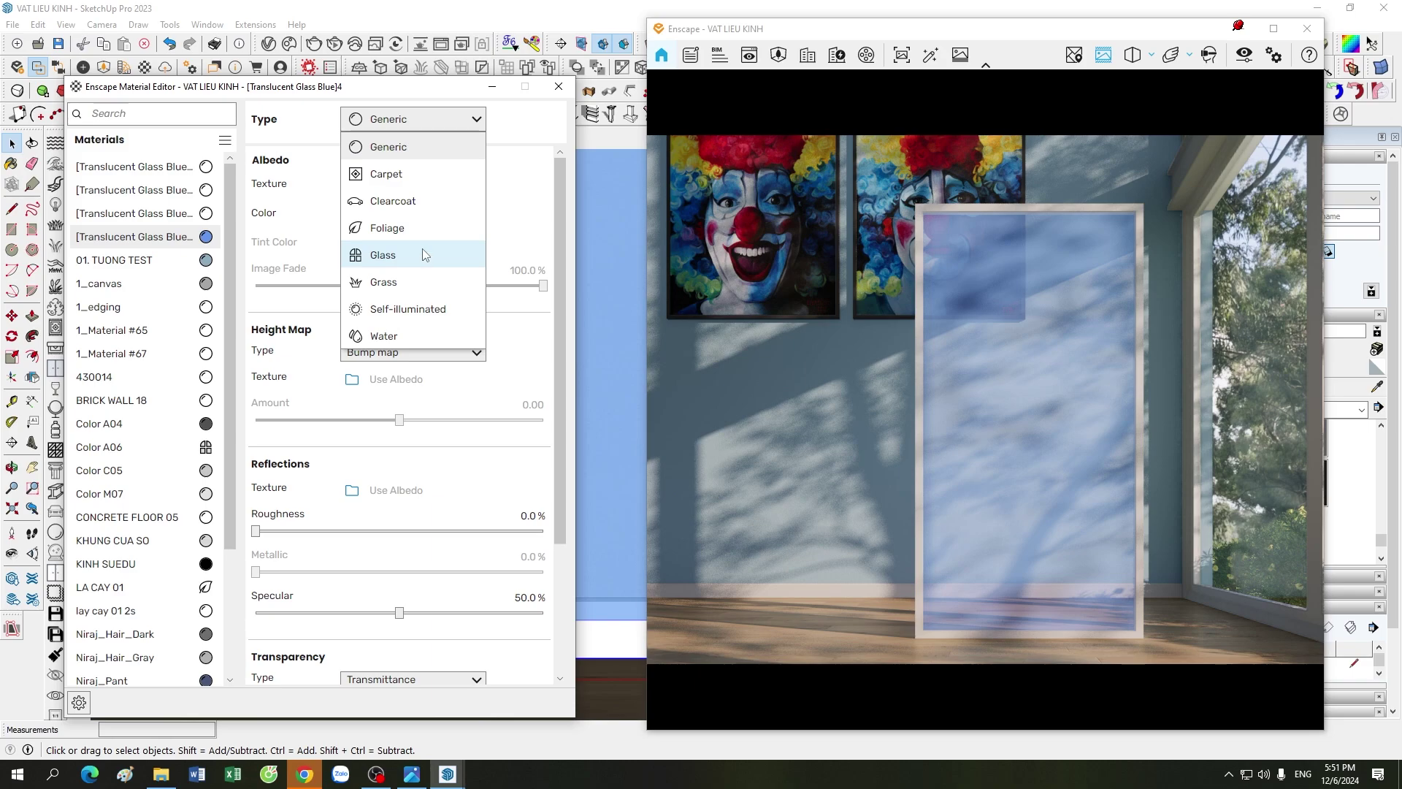
pyautogui.click(436, 98)
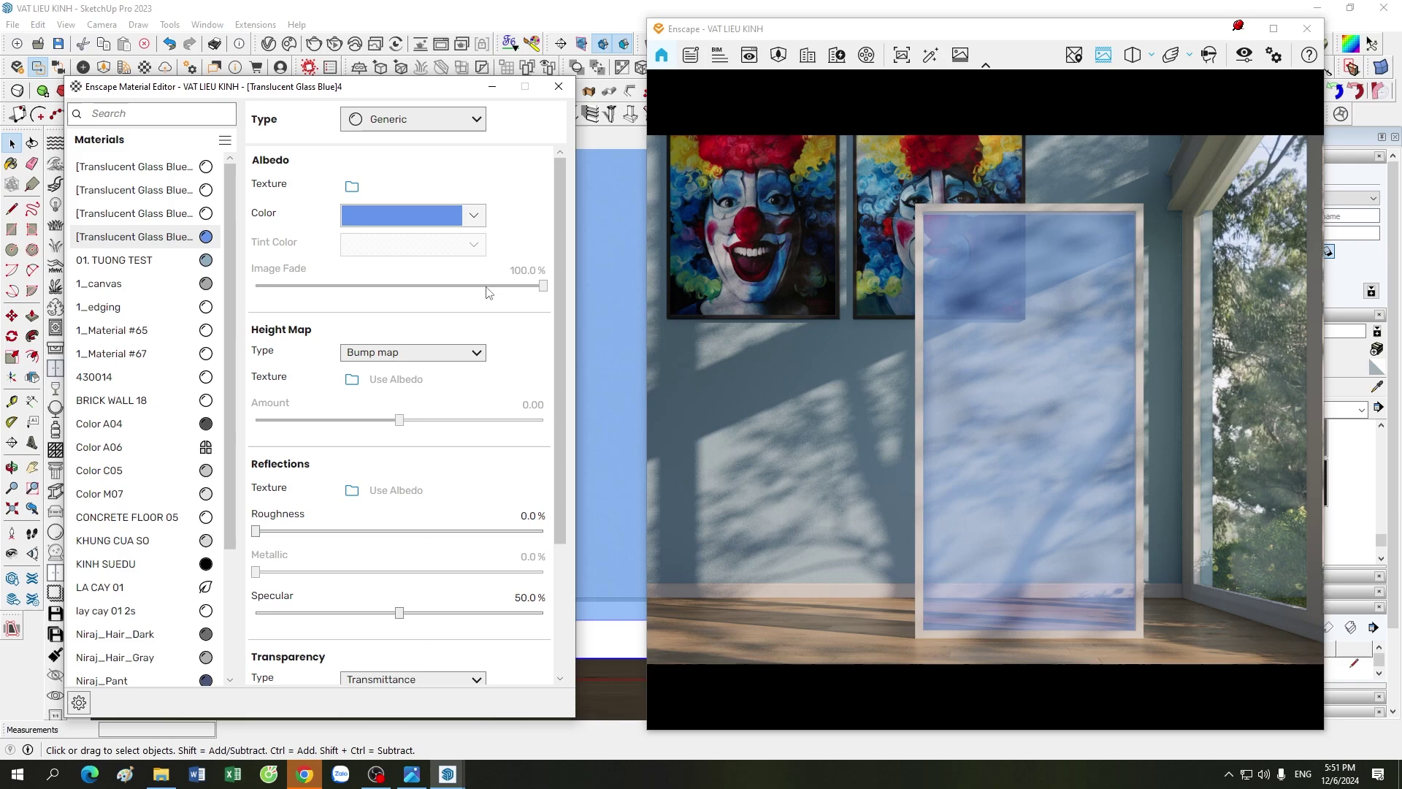
pyautogui.click(473, 215)
# - Change the glass albedo colour from blue to white and scroll to the Transparency settings
pyautogui.moveTo(434, 353); pyautogui.dragTo(285, 493)
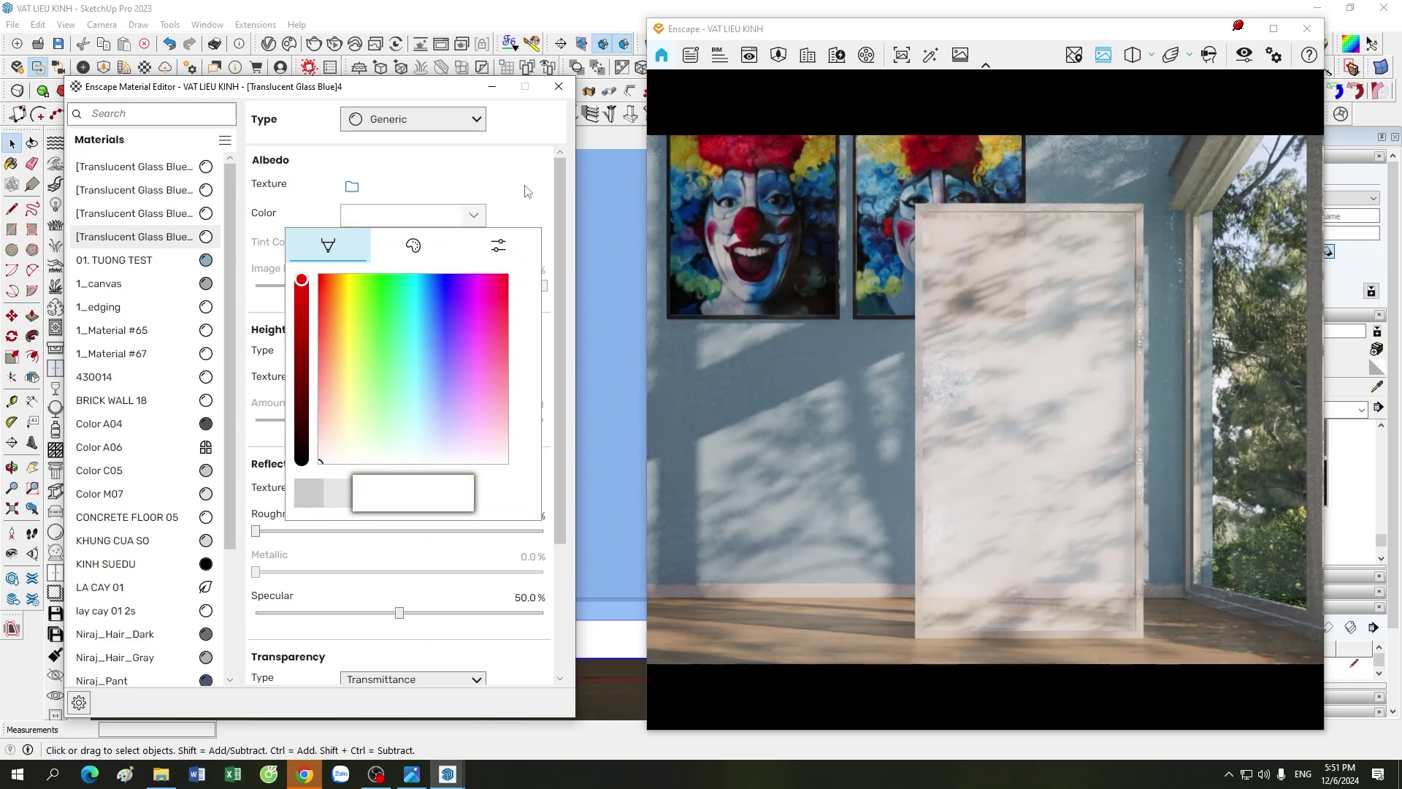
pyautogui.click(473, 214)
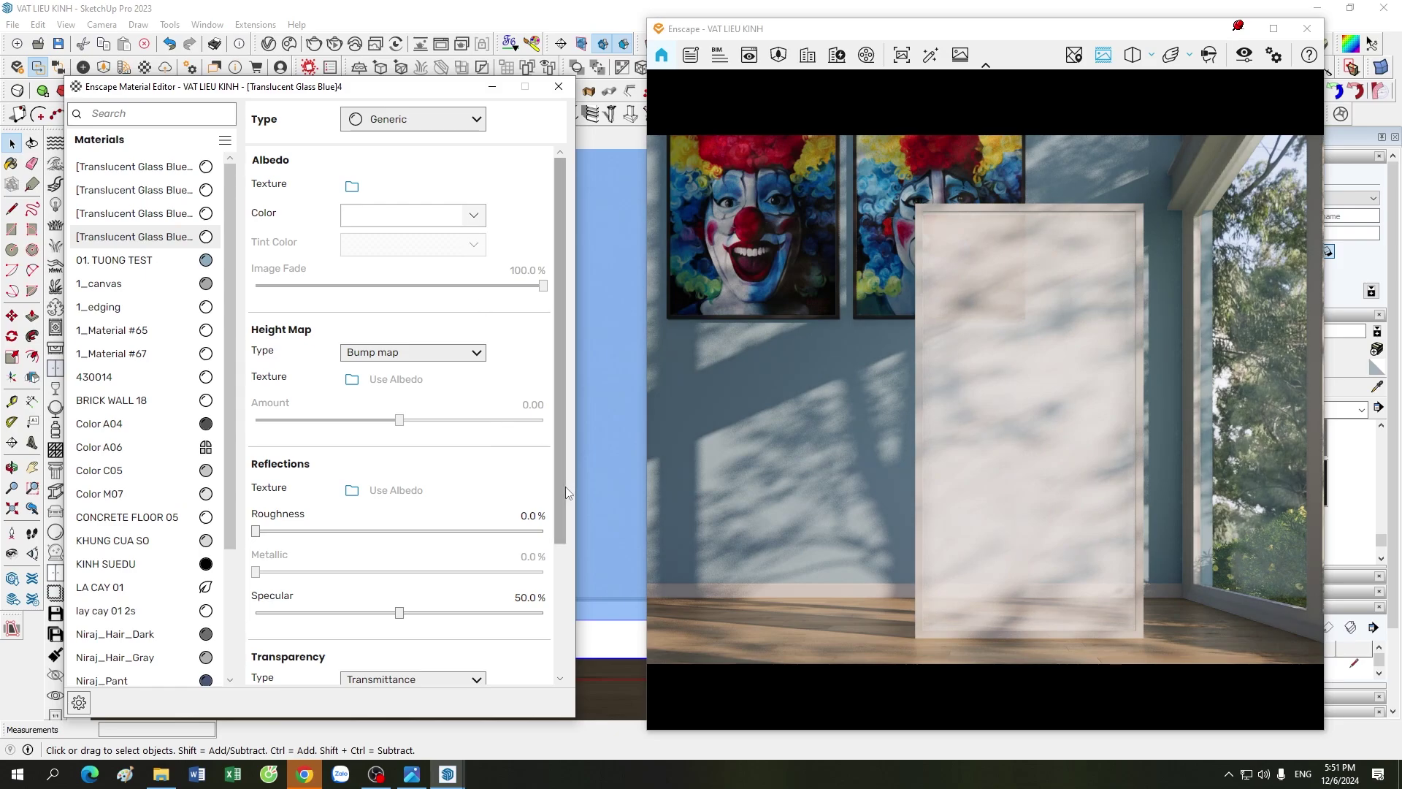
pyautogui.scroll(-3, 562, 504)
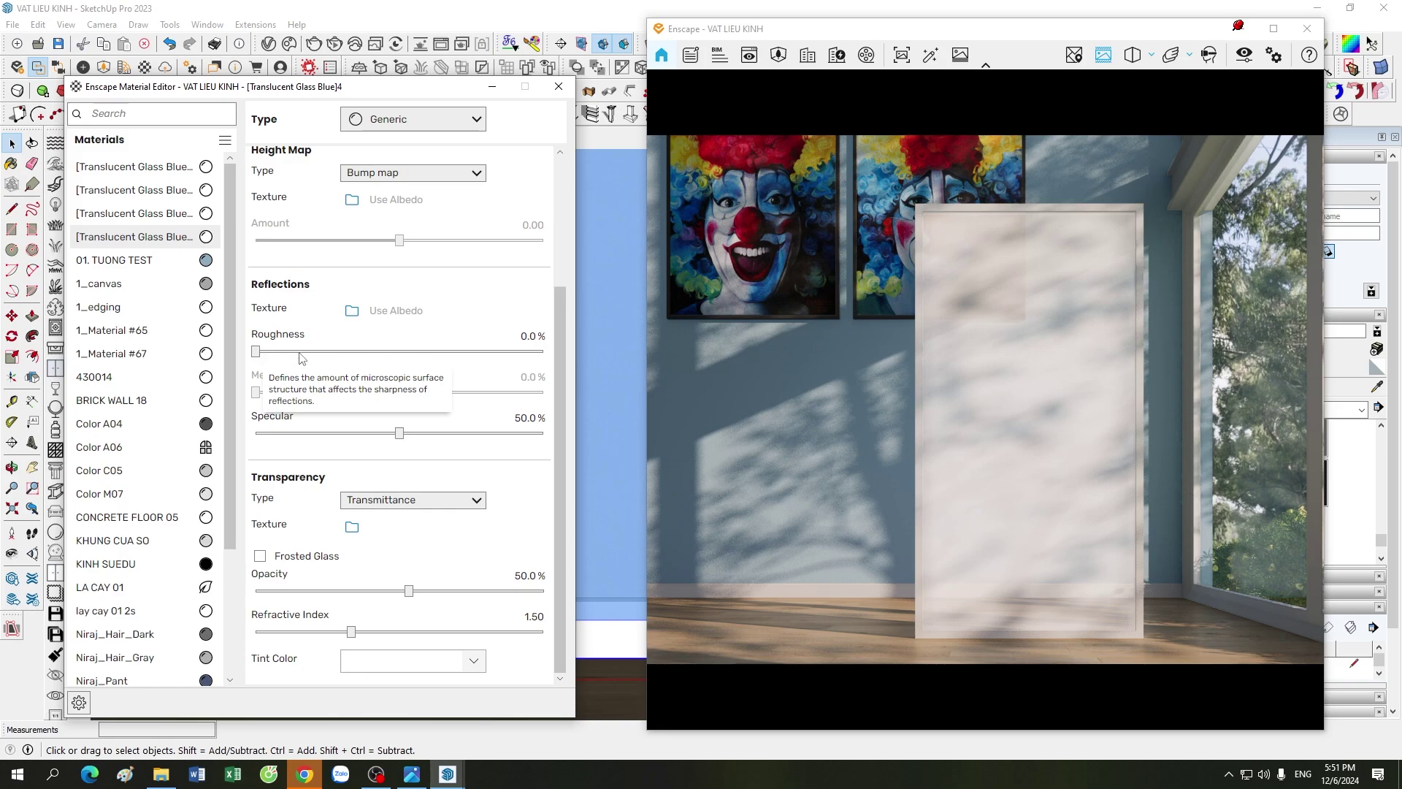
# - Give Translucent Glass Blue 4 specular 75%, refractive index 1.62 and opacity 2%
pyautogui.doubleClick(524, 416)
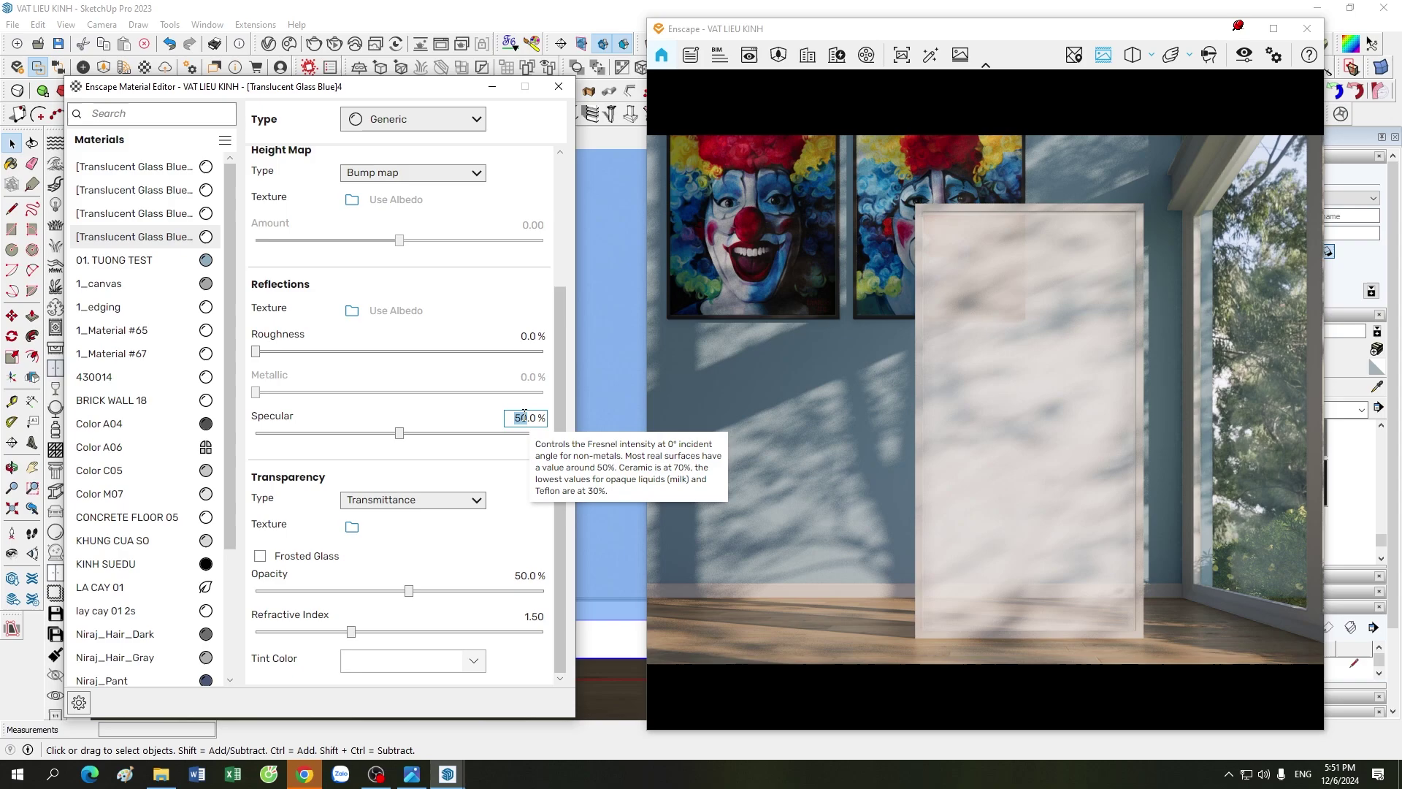
pyautogui.write('75')
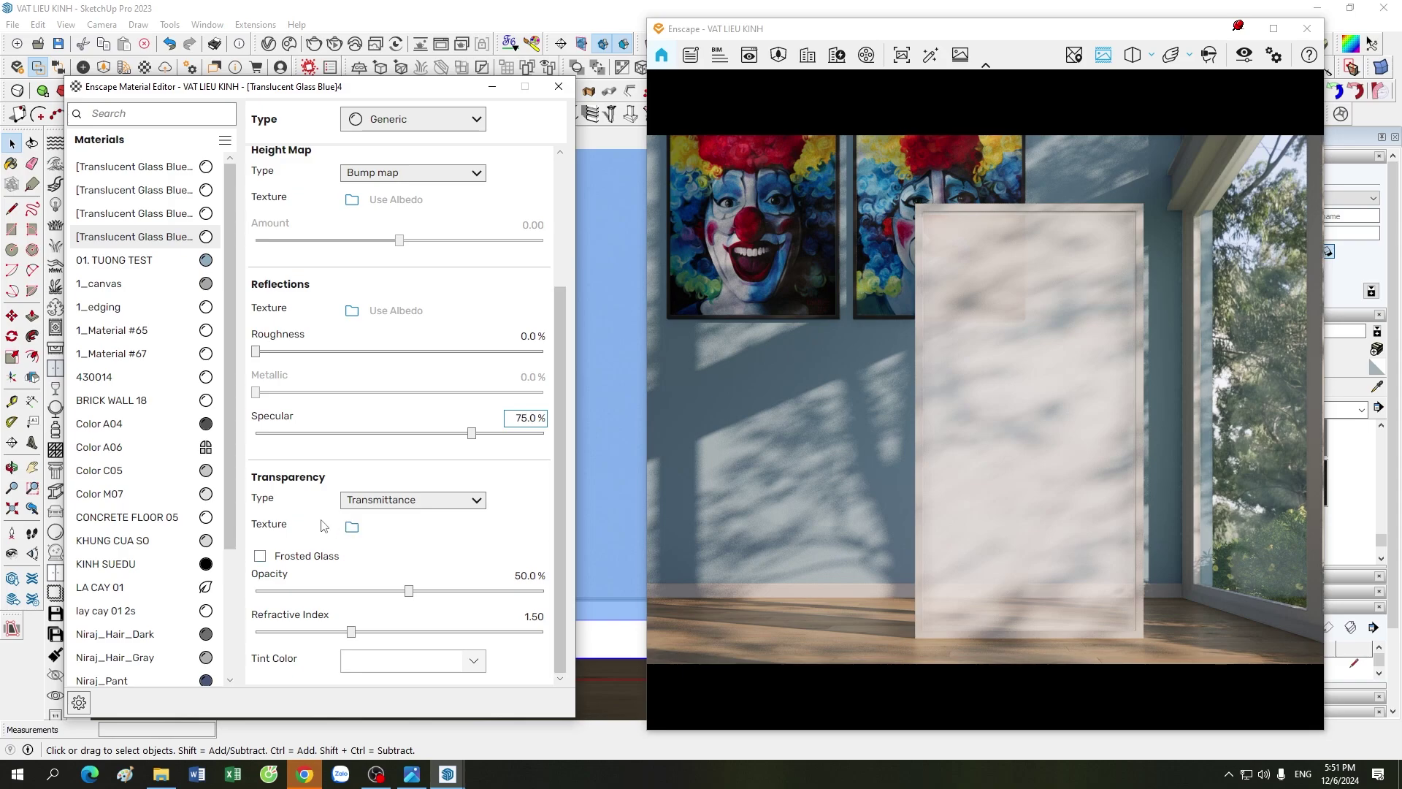
pyautogui.click(533, 617)
pyautogui.doubleClick(538, 617)
pyautogui.write('62')
pyautogui.press('Tab')
pyautogui.write('2')
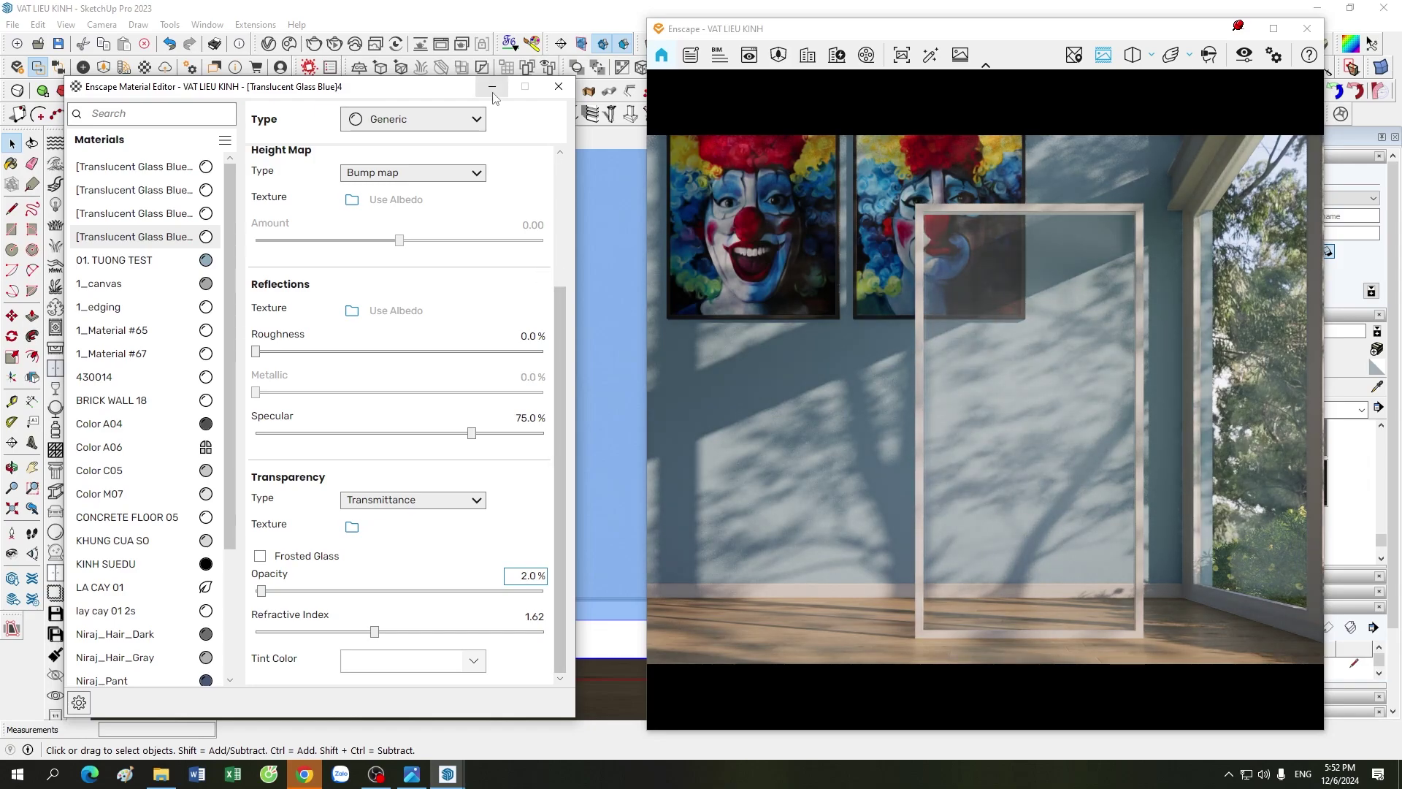
# - Orbit the Enscape render past the corner window to the glass panel, then minimize the Material Editor
pyautogui.moveTo(558, 387); pyautogui.dragTo(558, 257)
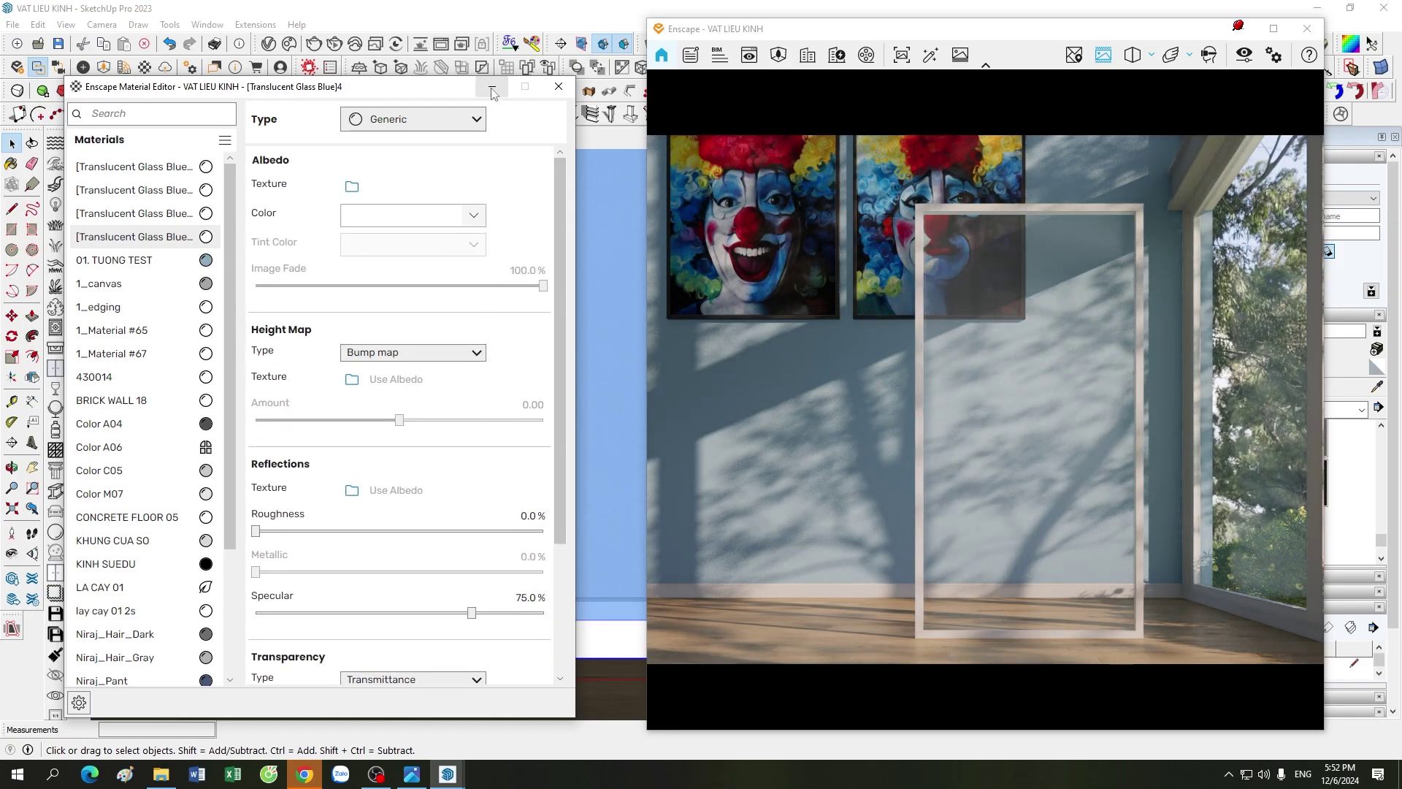
pyautogui.moveTo(559, 448); pyautogui.dragTo(721, 563)
pyautogui.moveTo(721, 563); pyautogui.dragTo(1014, 572, button='middle')
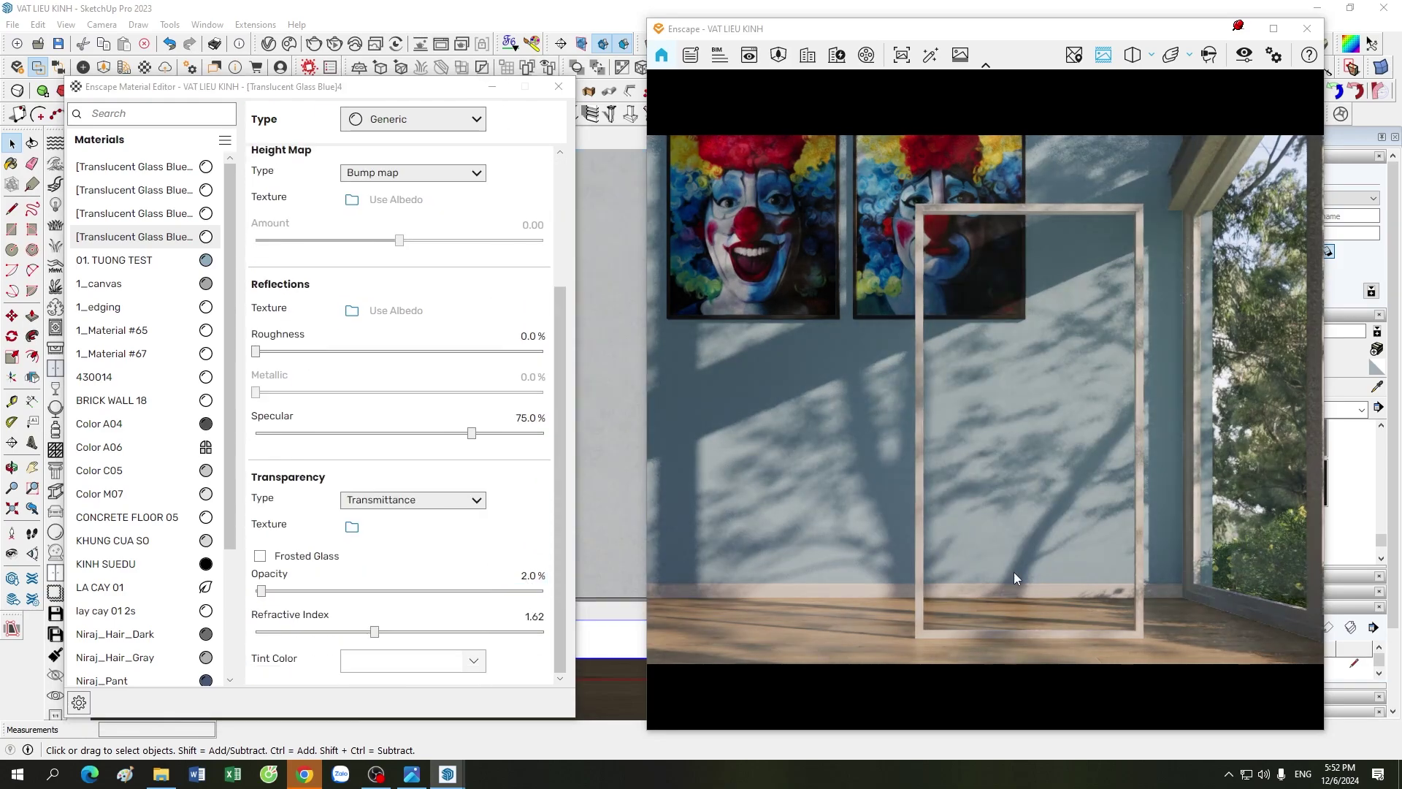
pyautogui.moveTo(1013, 572); pyautogui.dragTo(998, 453)
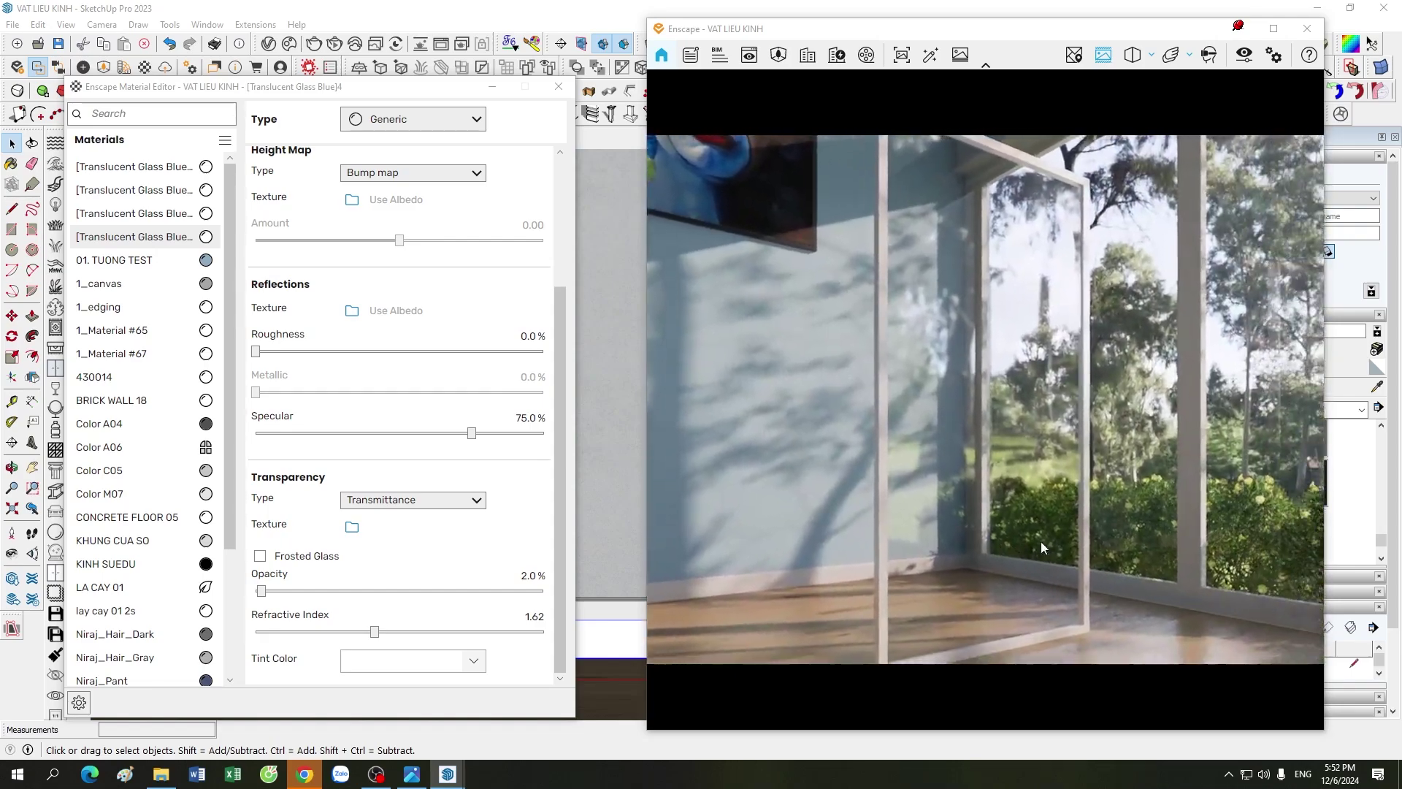
pyautogui.scroll(2, 998, 459)
pyautogui.scroll(2, 1006, 478)
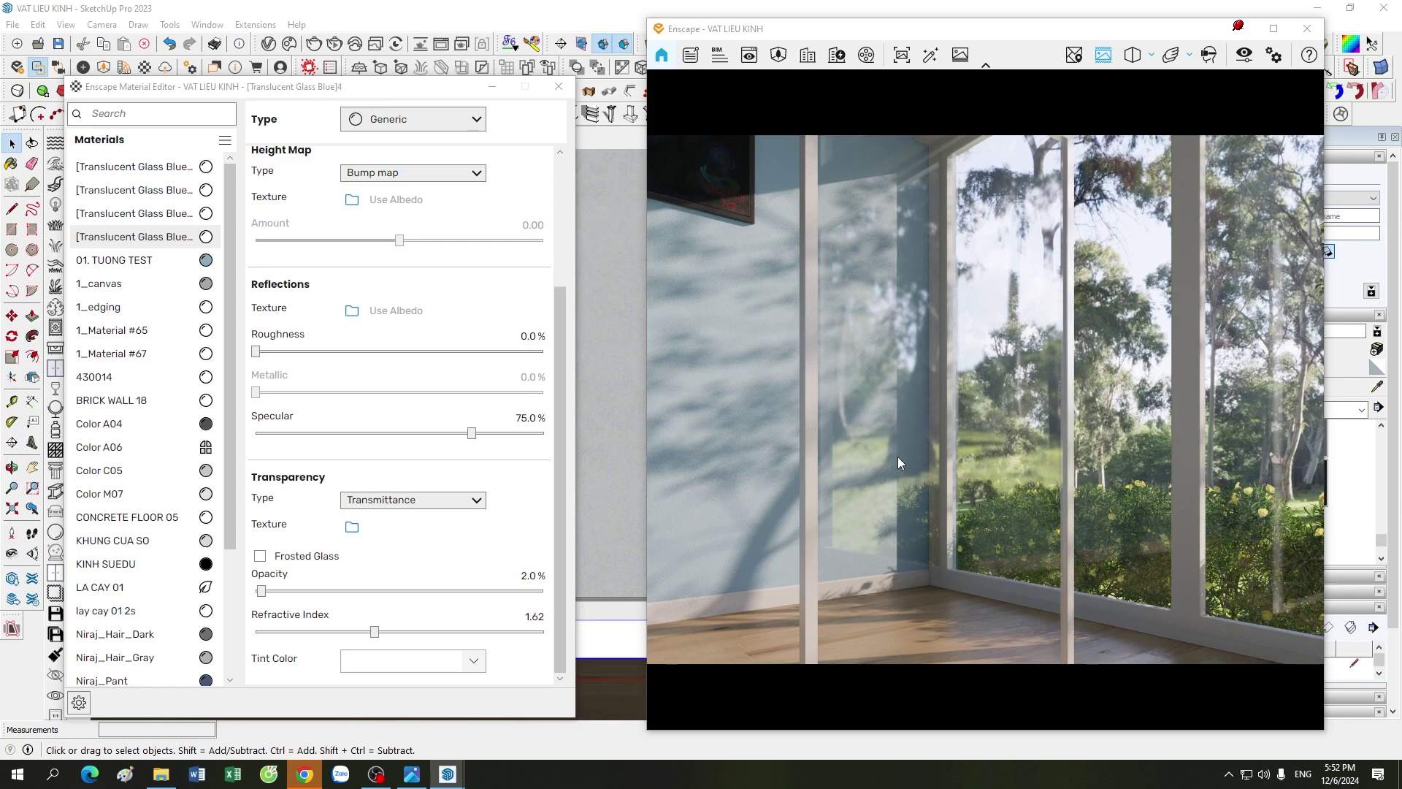
pyautogui.moveTo(897, 457); pyautogui.dragTo(914, 392)
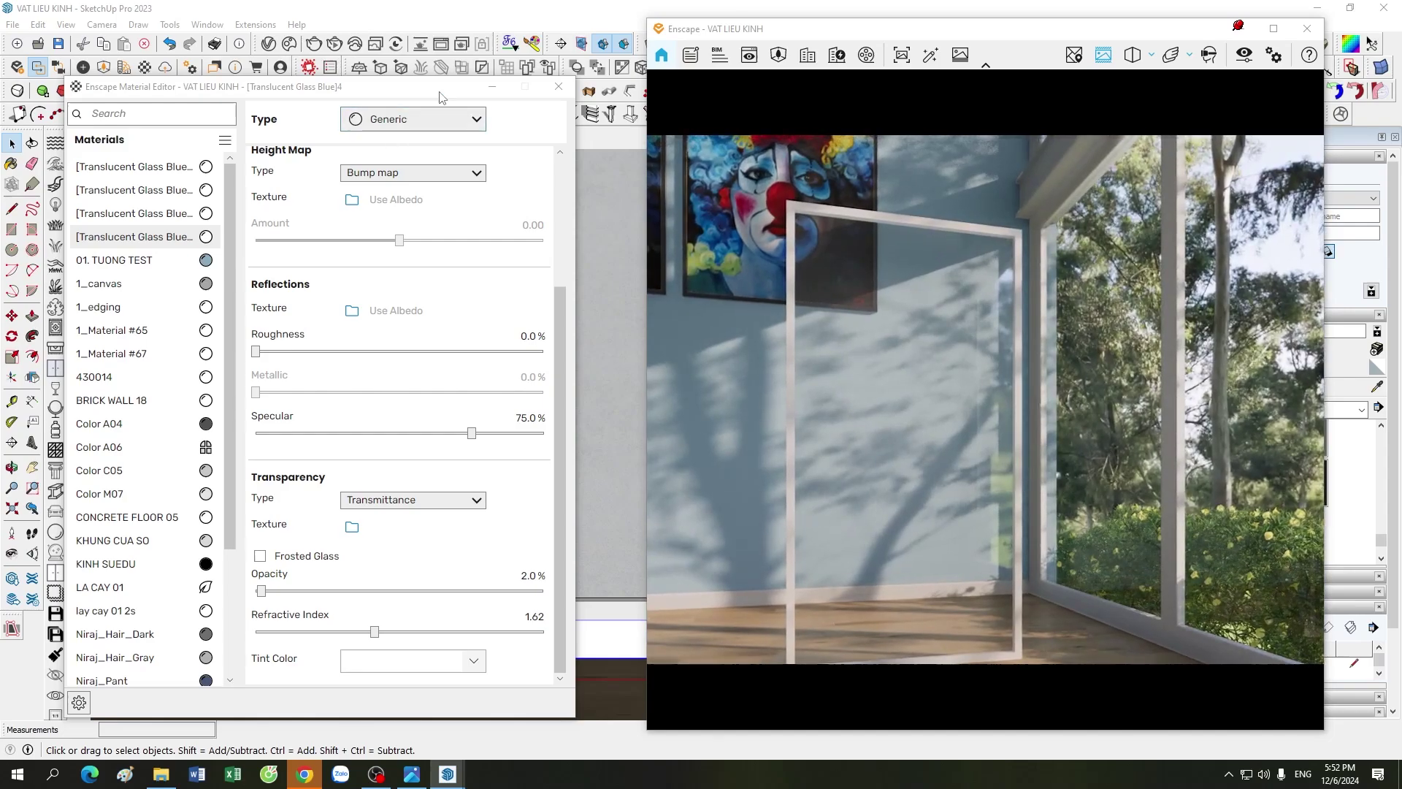
pyautogui.moveTo(328, 86); pyautogui.dragTo(163, 100)
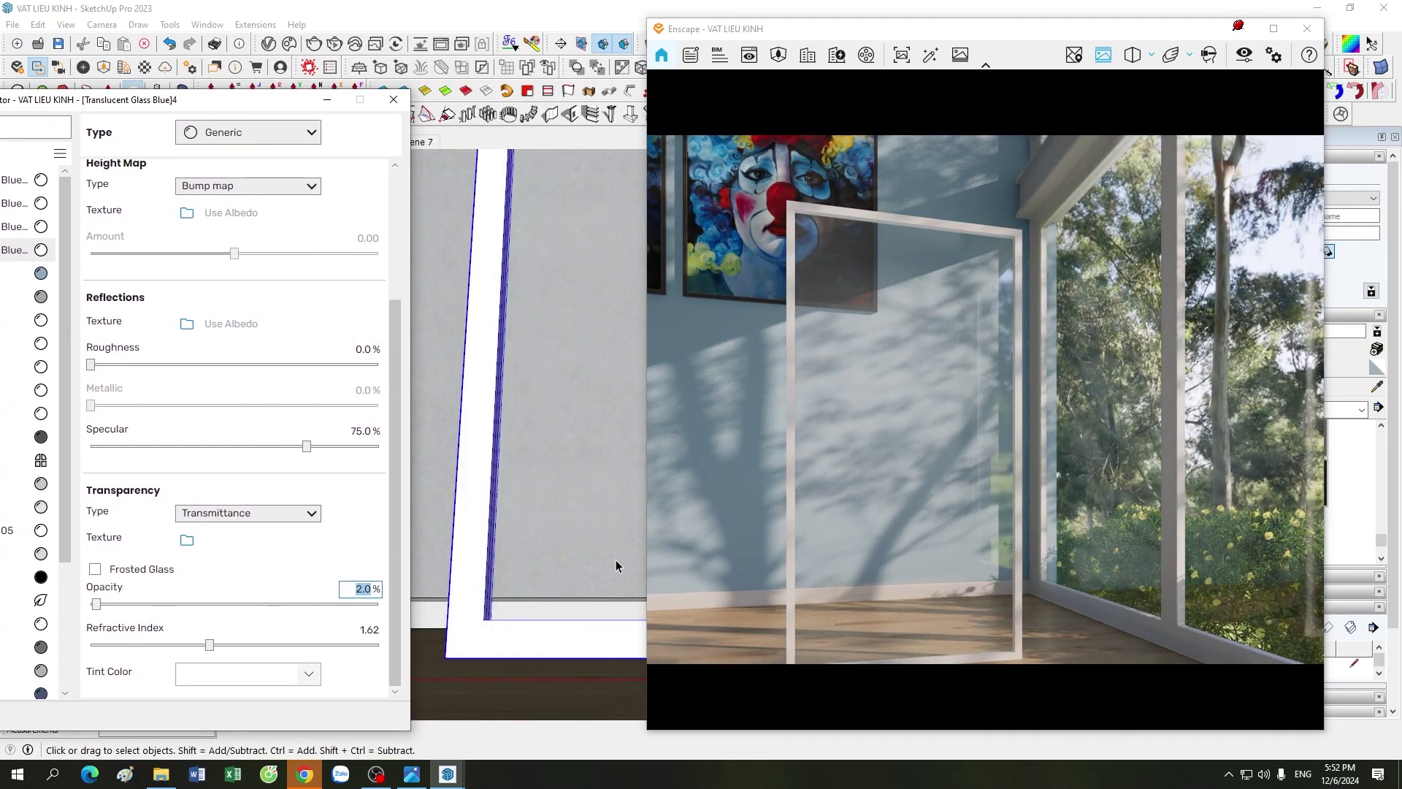
pyautogui.click(325, 100)
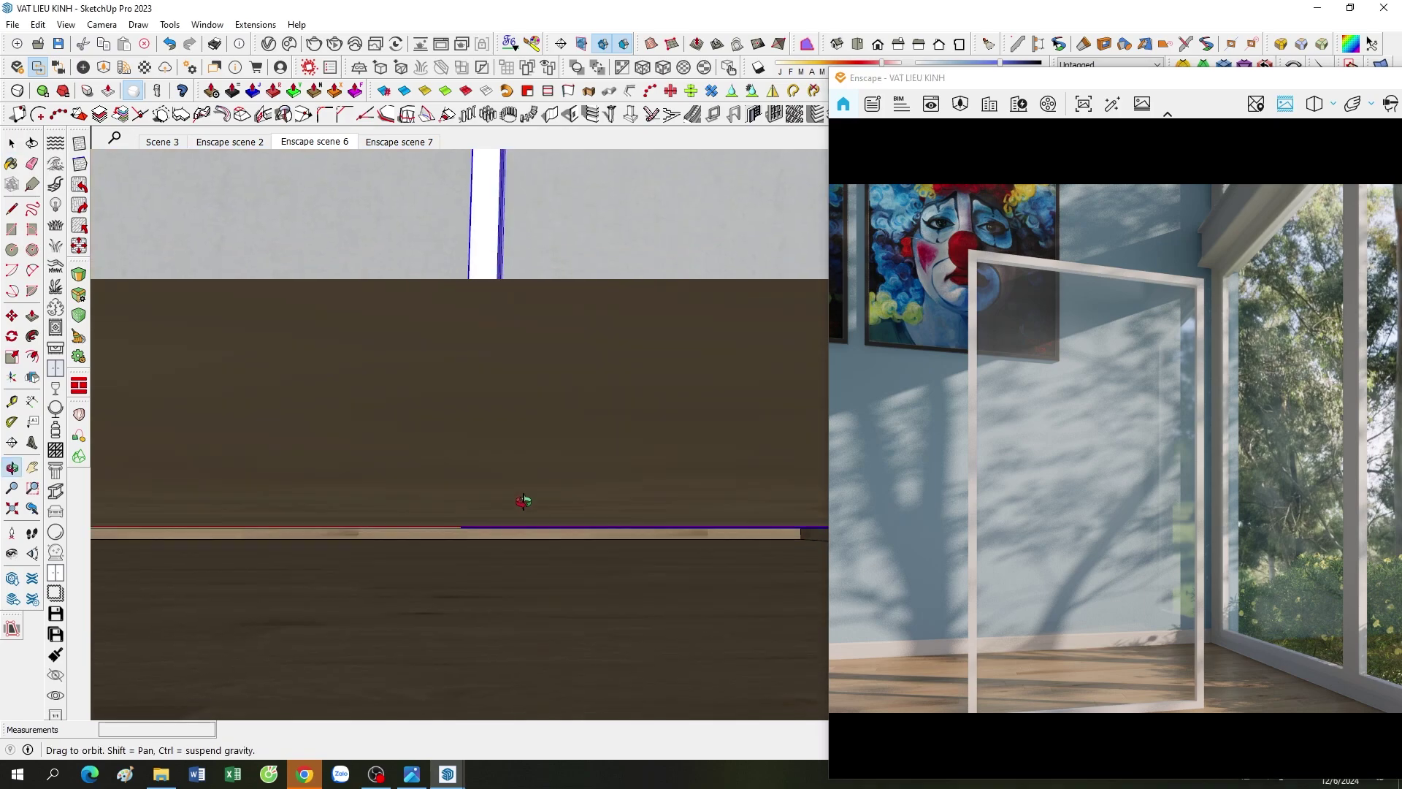
# - Select the glass panel frame and switch the view to the 'Enscape scene 6' scene
pyautogui.moveTo(518, 463); pyautogui.dragTo(490, 254, button='middle')
pyautogui.moveTo(333, 422)
pyautogui.mouseDown(button='middle')
pyautogui.moveTo(476, 525)
pyautogui.moveTo(473, 479)
pyautogui.moveTo(601, 229)
pyautogui.moveTo(447, 481)
pyautogui.moveTo(345, 517)
pyautogui.moveTo(407, 499)
pyautogui.moveTo(401, 551)
pyautogui.mouseUp(button='middle')
pyautogui.click(344, 517)
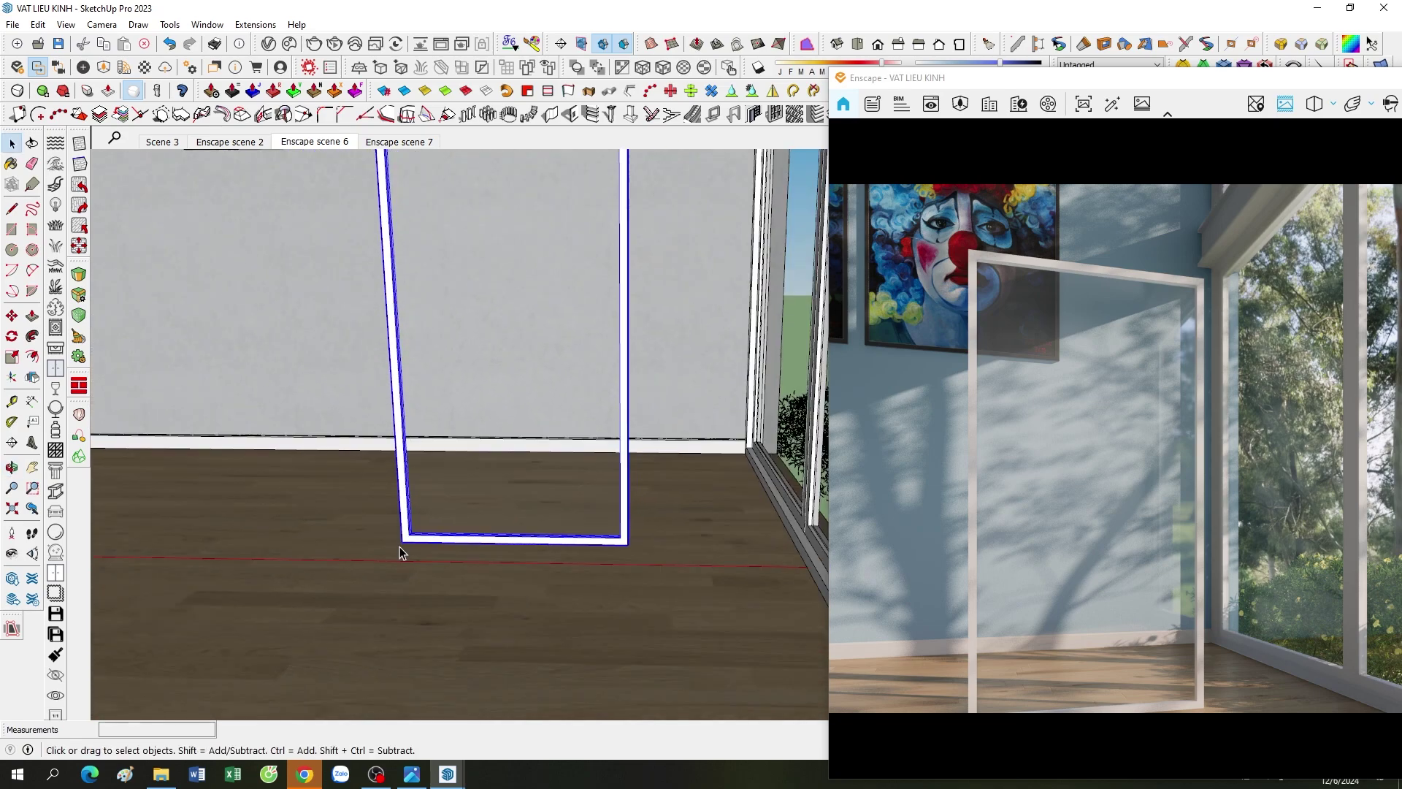
pyautogui.scroll(-2, 444, 447)
pyautogui.scroll(-2, 432, 485)
pyautogui.scroll(-2, 483, 307)
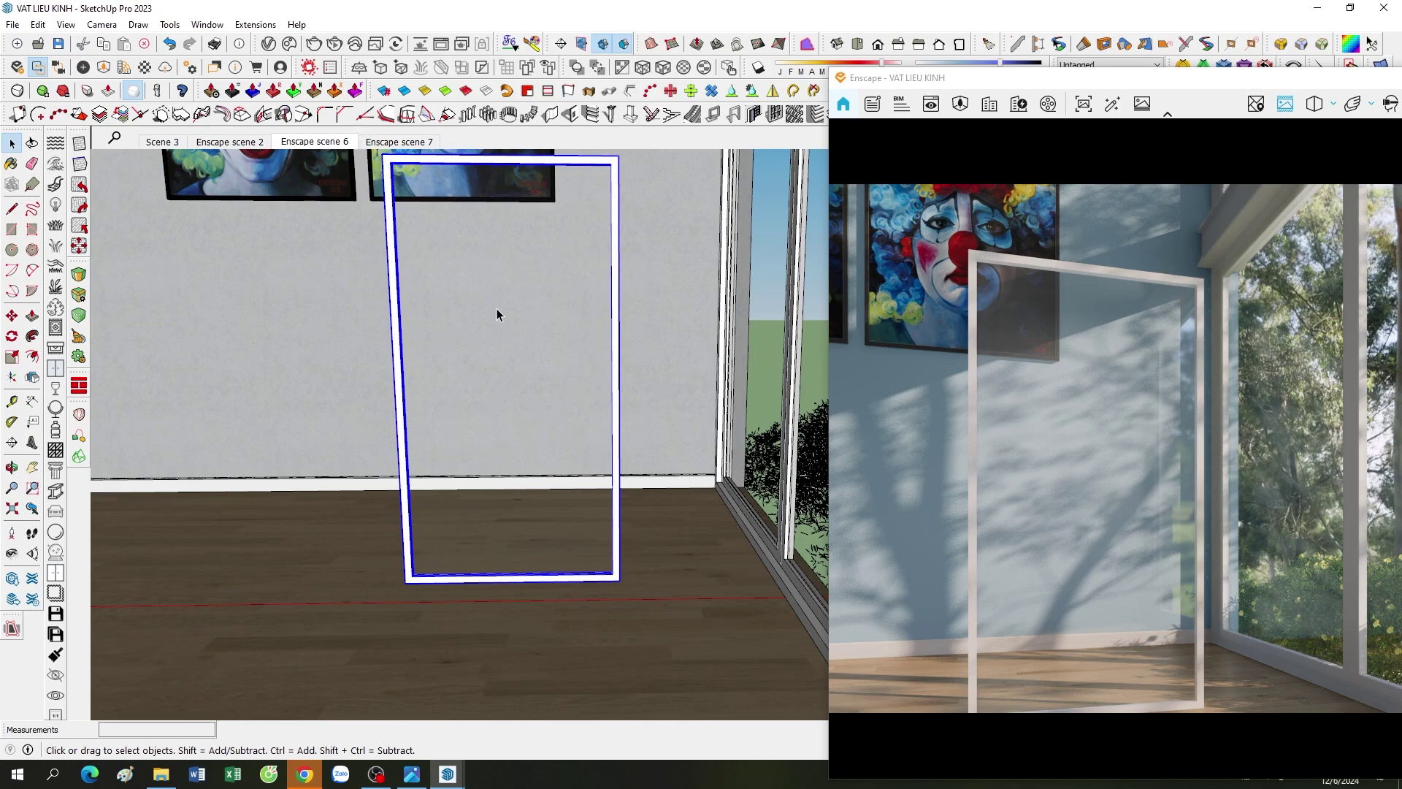
pyautogui.scroll(1, 466, 332)
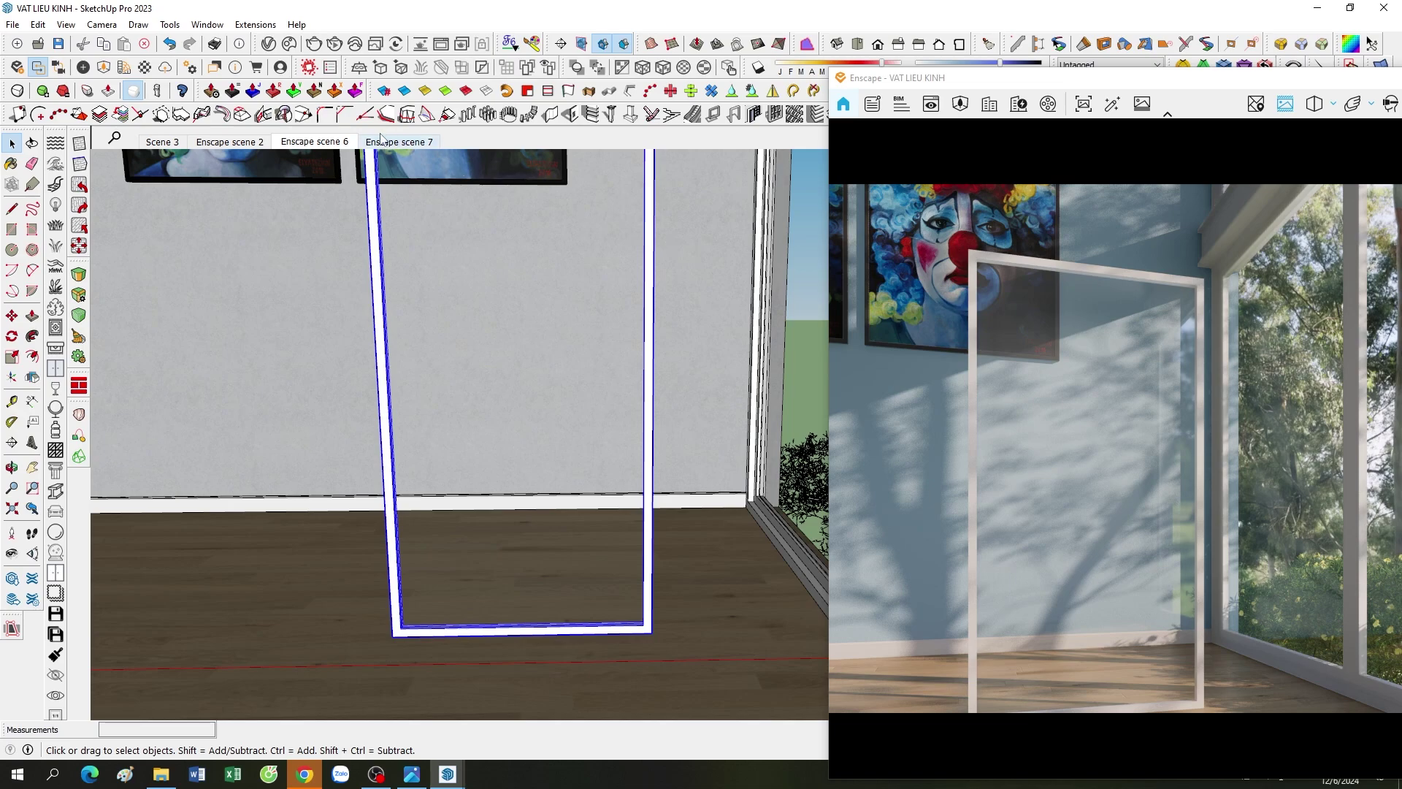
pyautogui.click(336, 143)
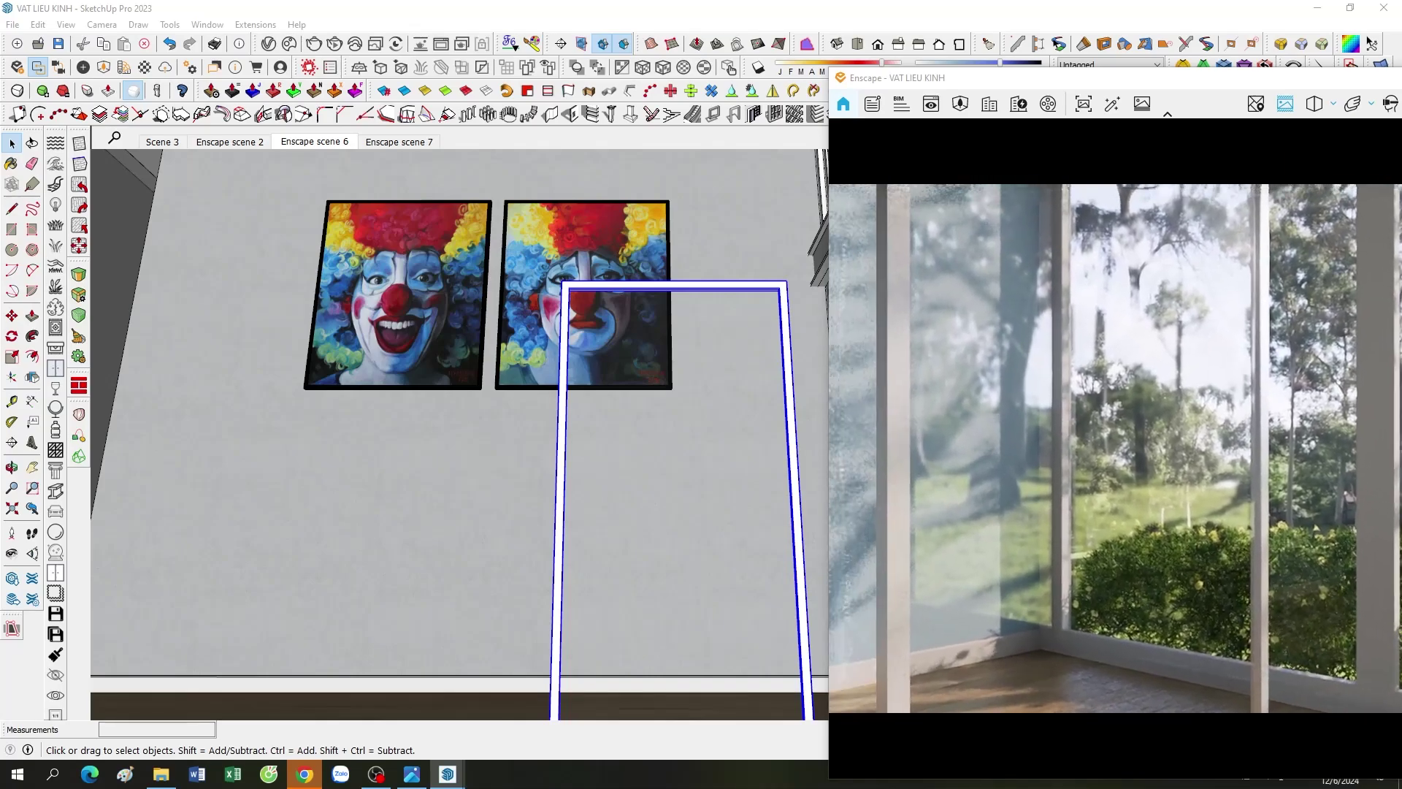
# - Review Translucent Glass Blue 4's Enscape settings: Opacity 2.0%, Refractive Index 1.62
pyautogui.click(145, 67)
pyautogui.moveTo(183, 99); pyautogui.dragTo(384, 68)
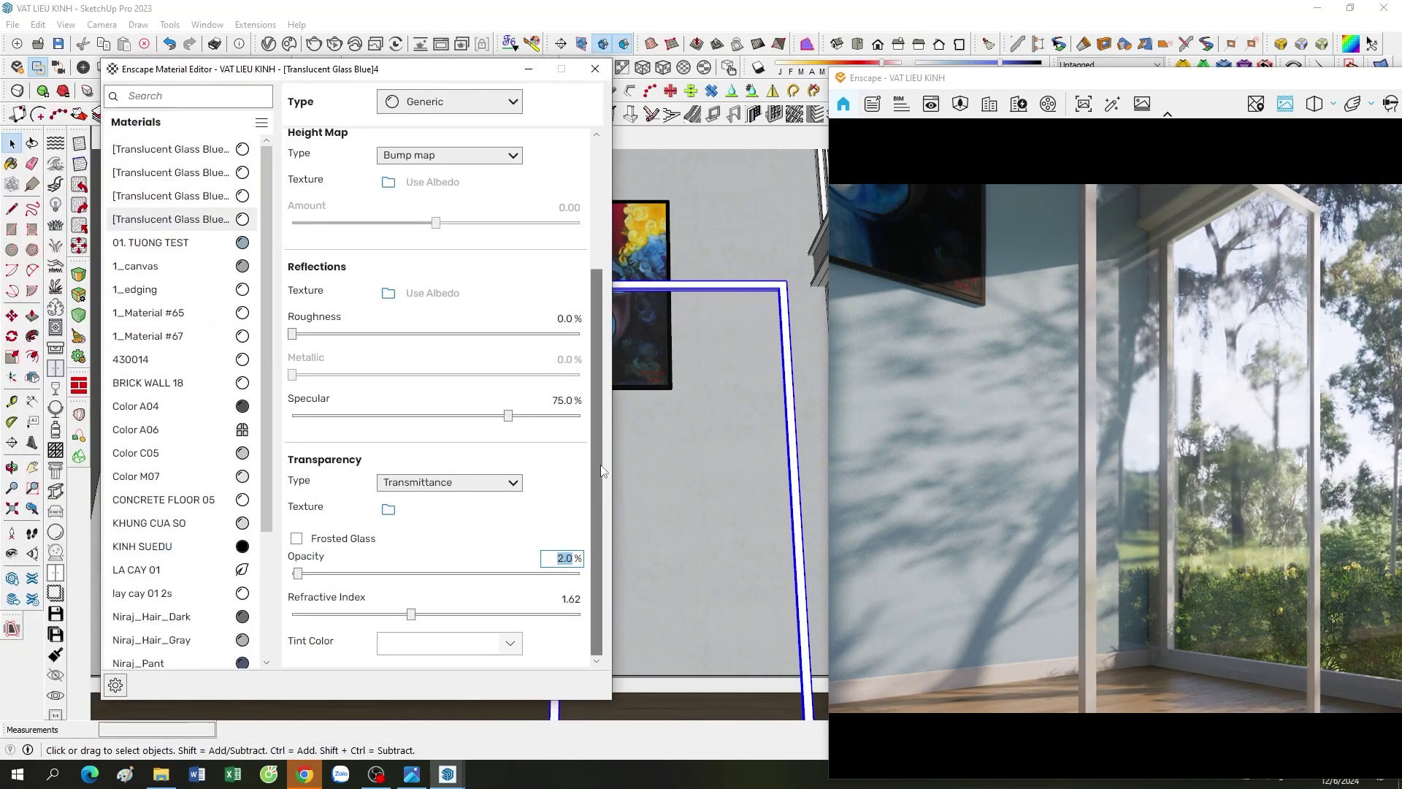
pyautogui.scroll(3, 553, 205)
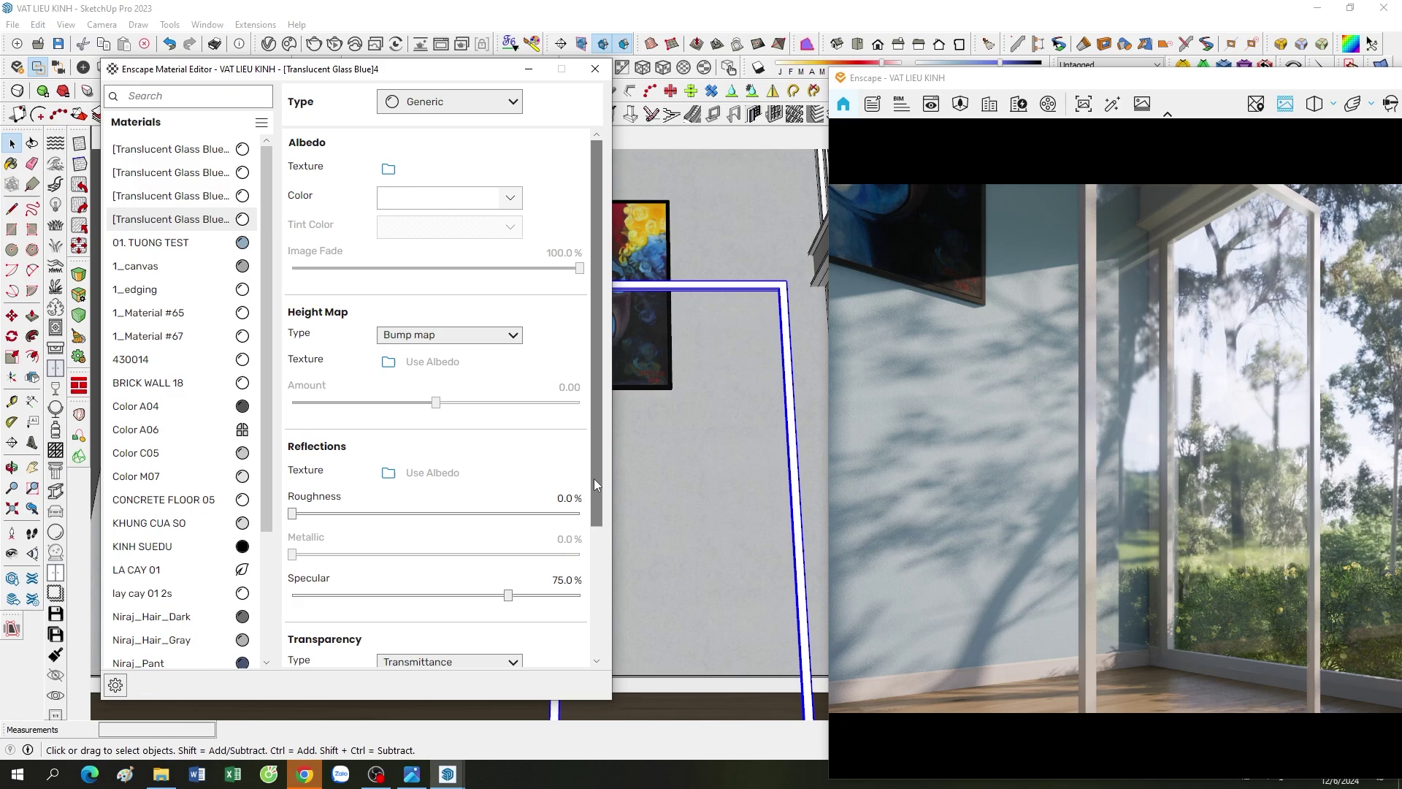
pyautogui.scroll(-3, 528, 573)
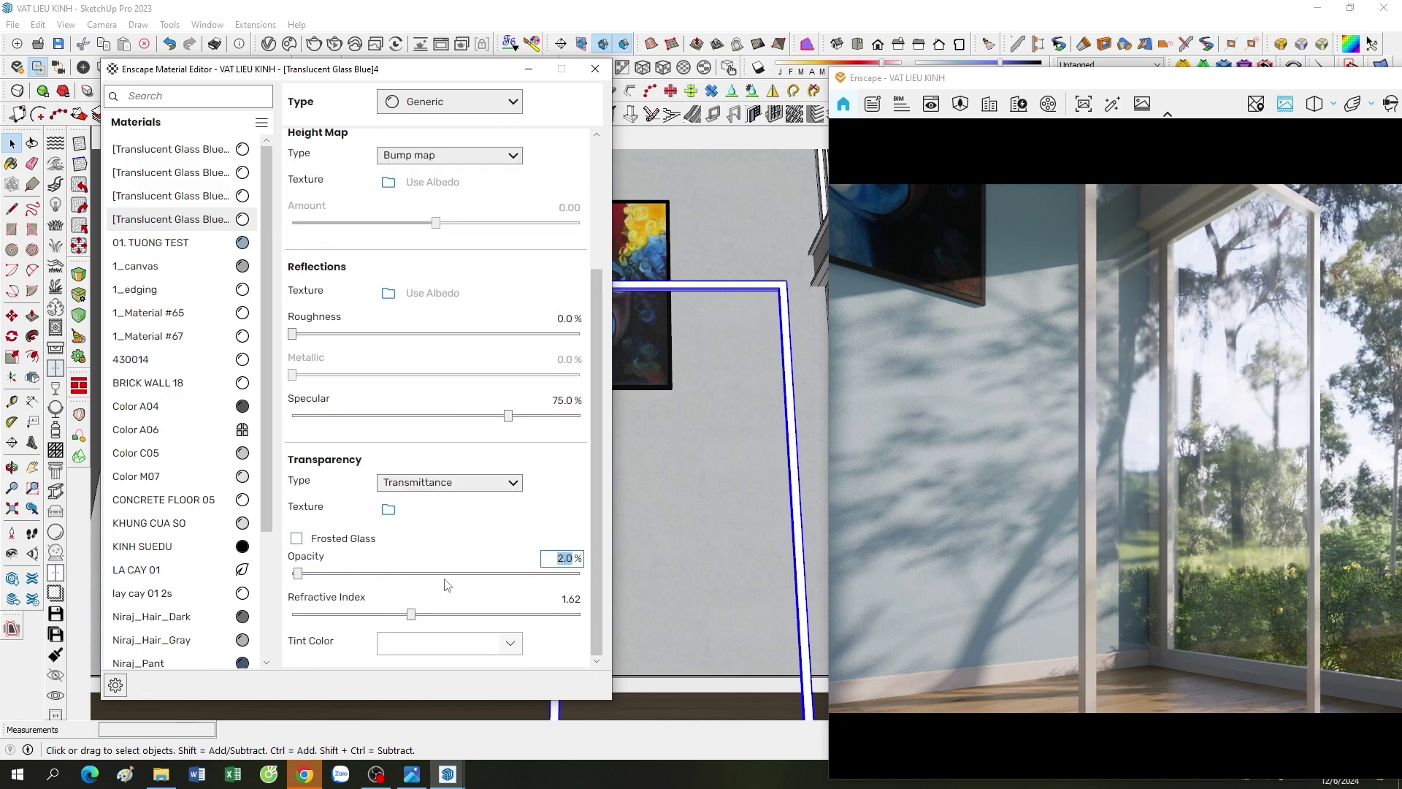
pyautogui.moveTo(597, 522); pyautogui.dragTo(614, 392)
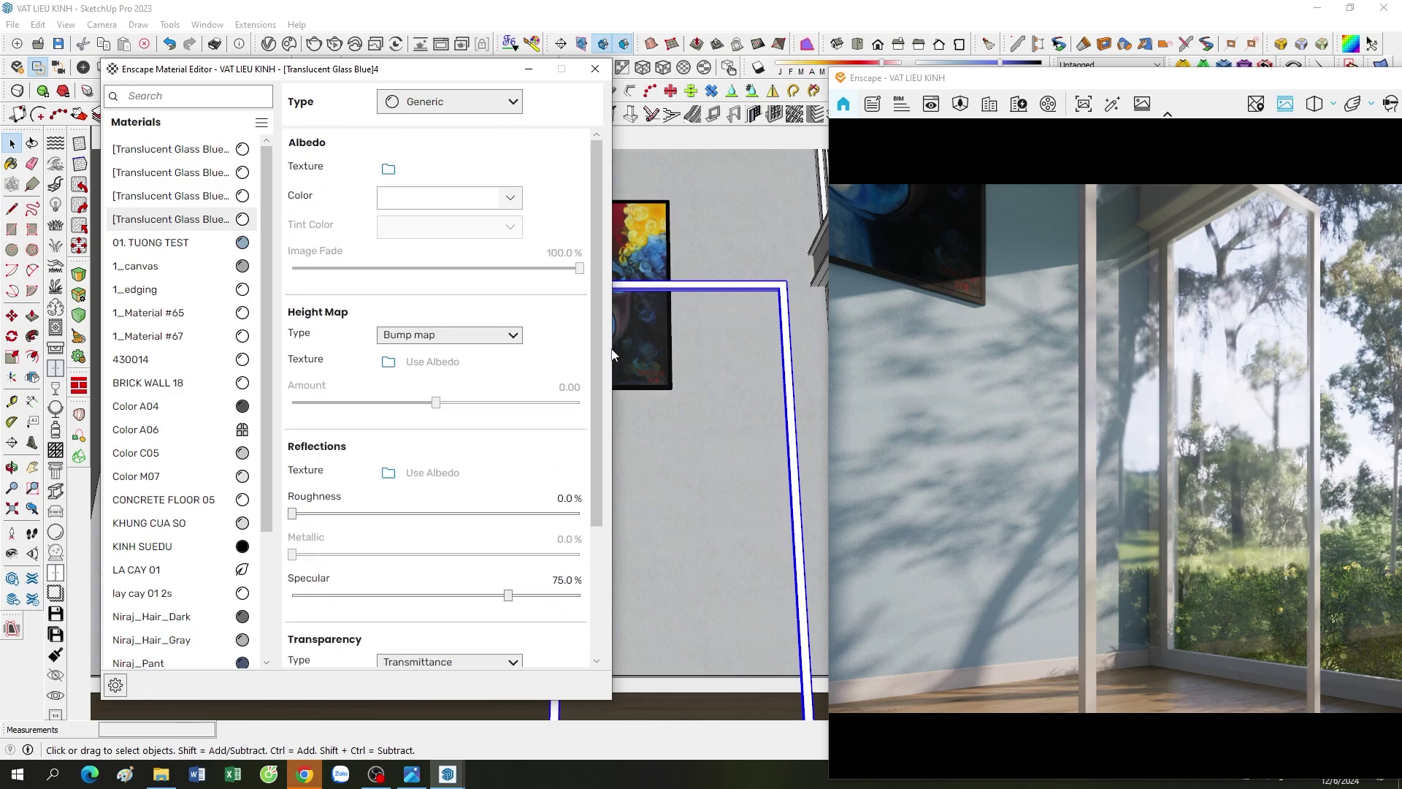
pyautogui.scroll(-1, 1155, 445)
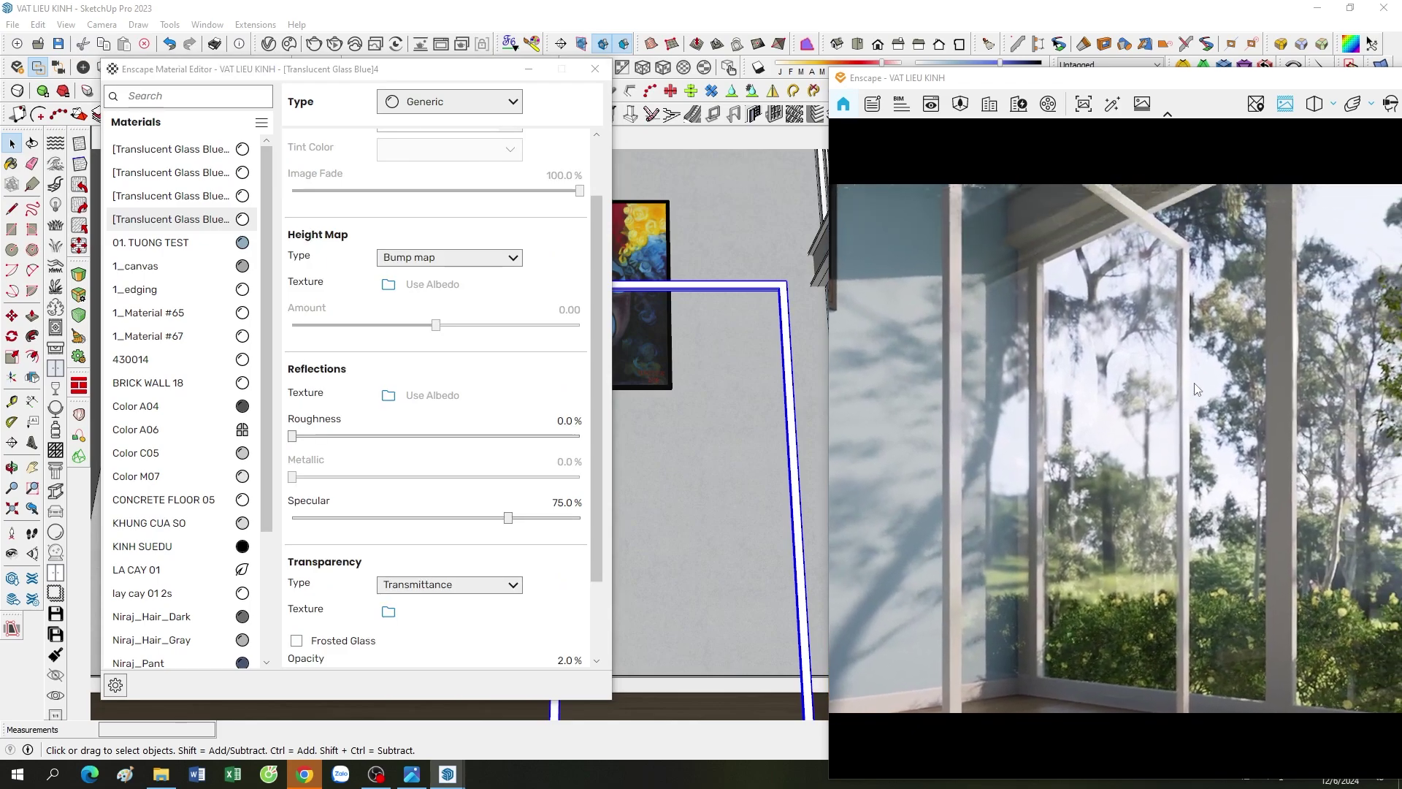
pyautogui.scroll(1, 596, 429)
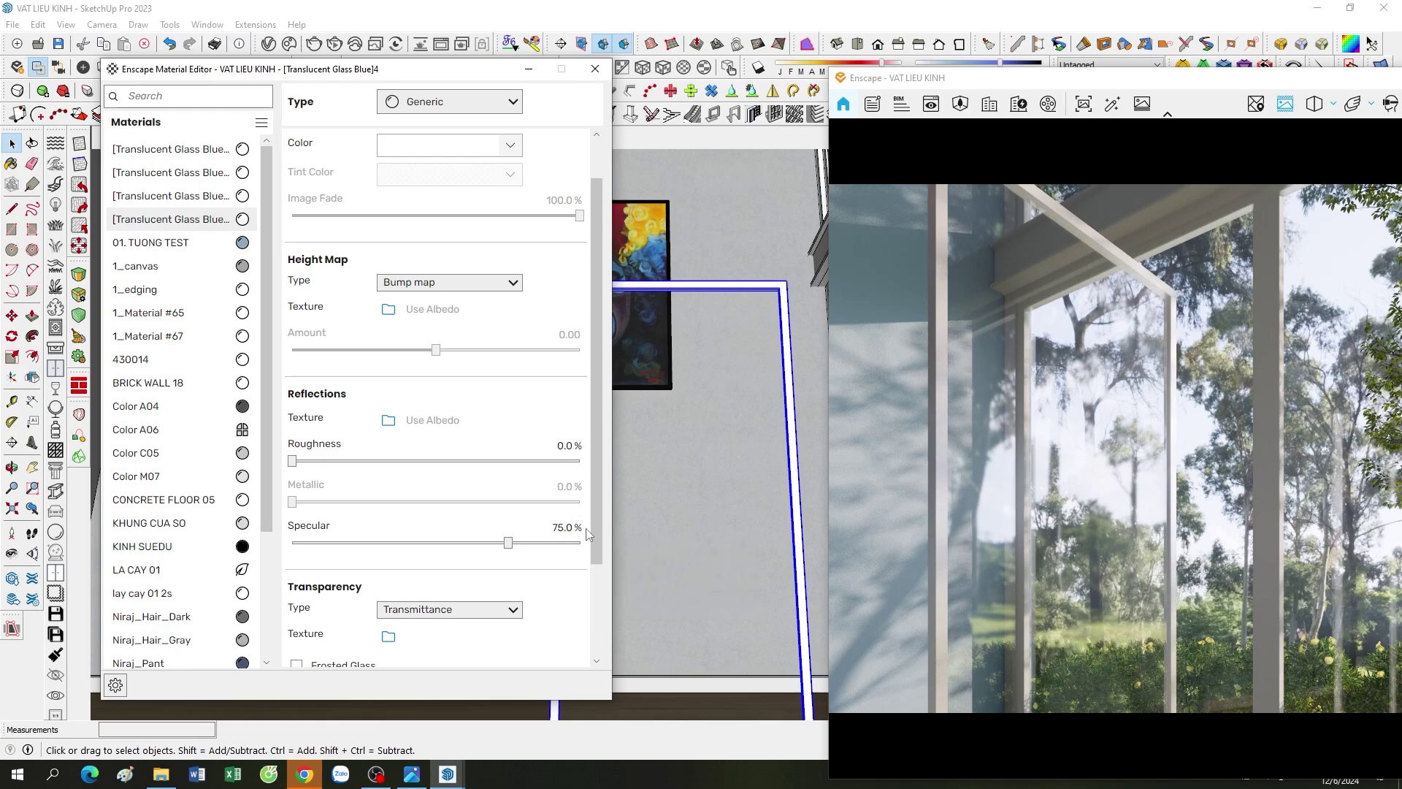
pyautogui.scroll(-2, 594, 583)
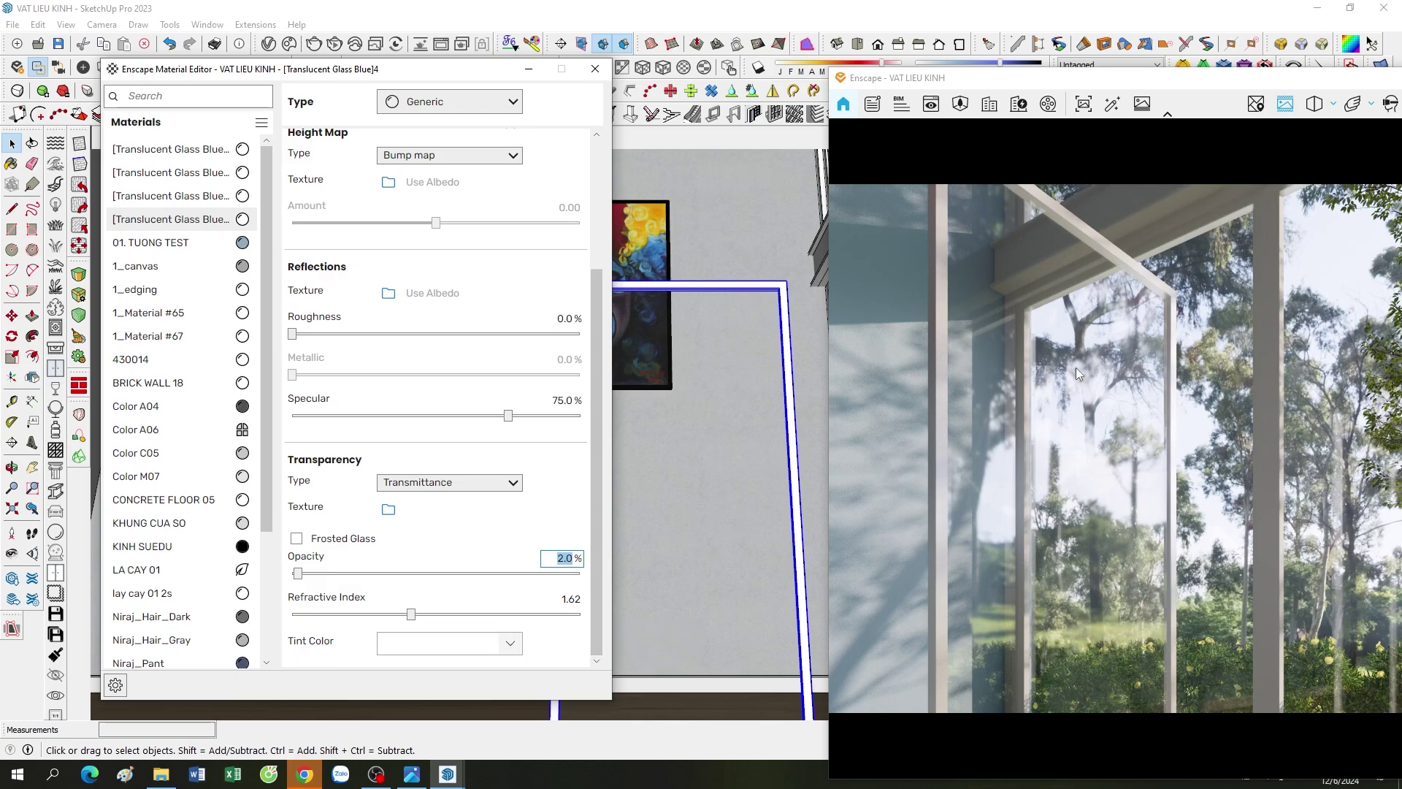
pyautogui.moveTo(1075, 367)
pyautogui.mouseDown()
pyautogui.moveTo(1070, 397)
pyautogui.moveTo(1088, 419)
pyautogui.moveTo(1071, 441)
pyautogui.moveTo(1075, 510)
pyautogui.mouseUp()
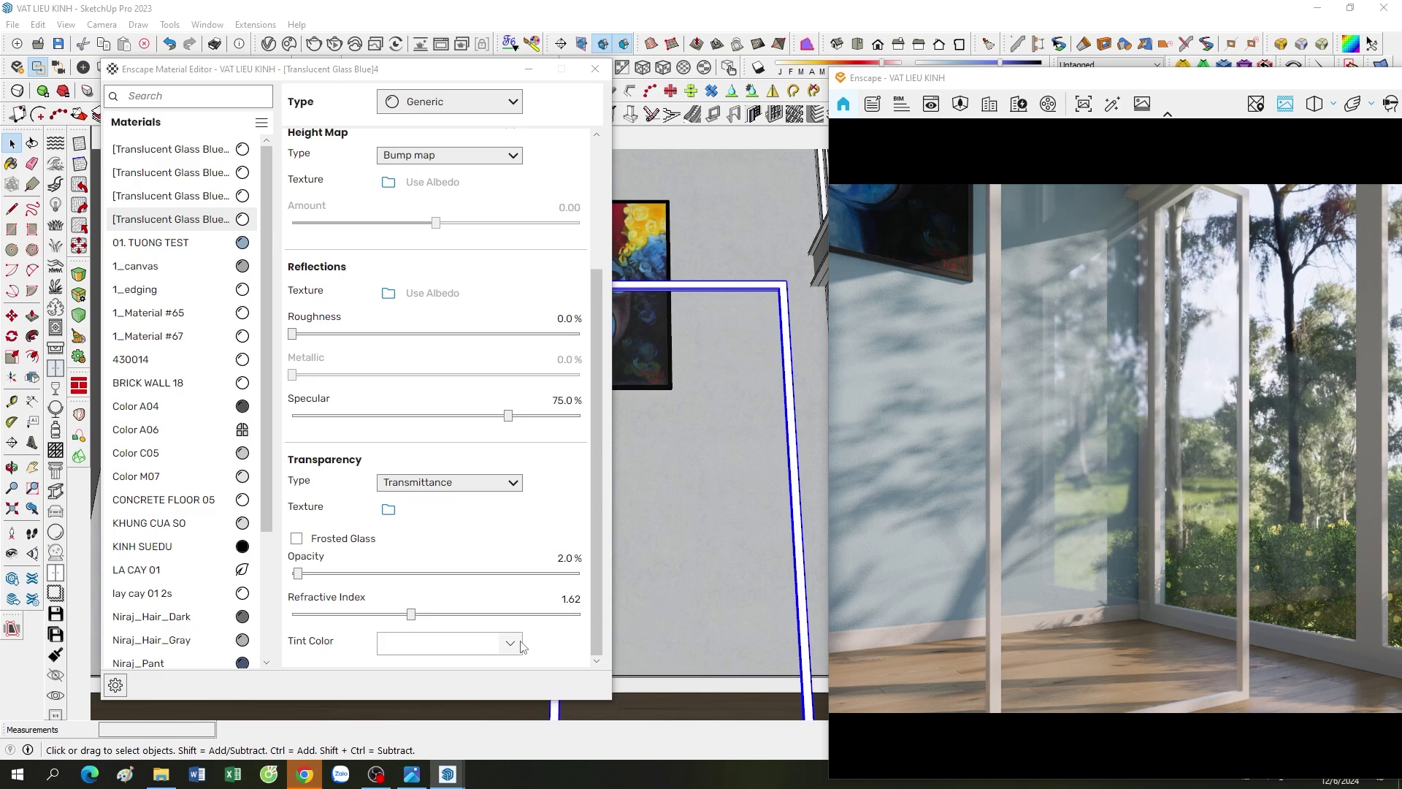
# - Tint the glass light blue, then a darker blue
pyautogui.click(510, 644)
pyautogui.moveTo(394, 544); pyautogui.dragTo(466, 519)
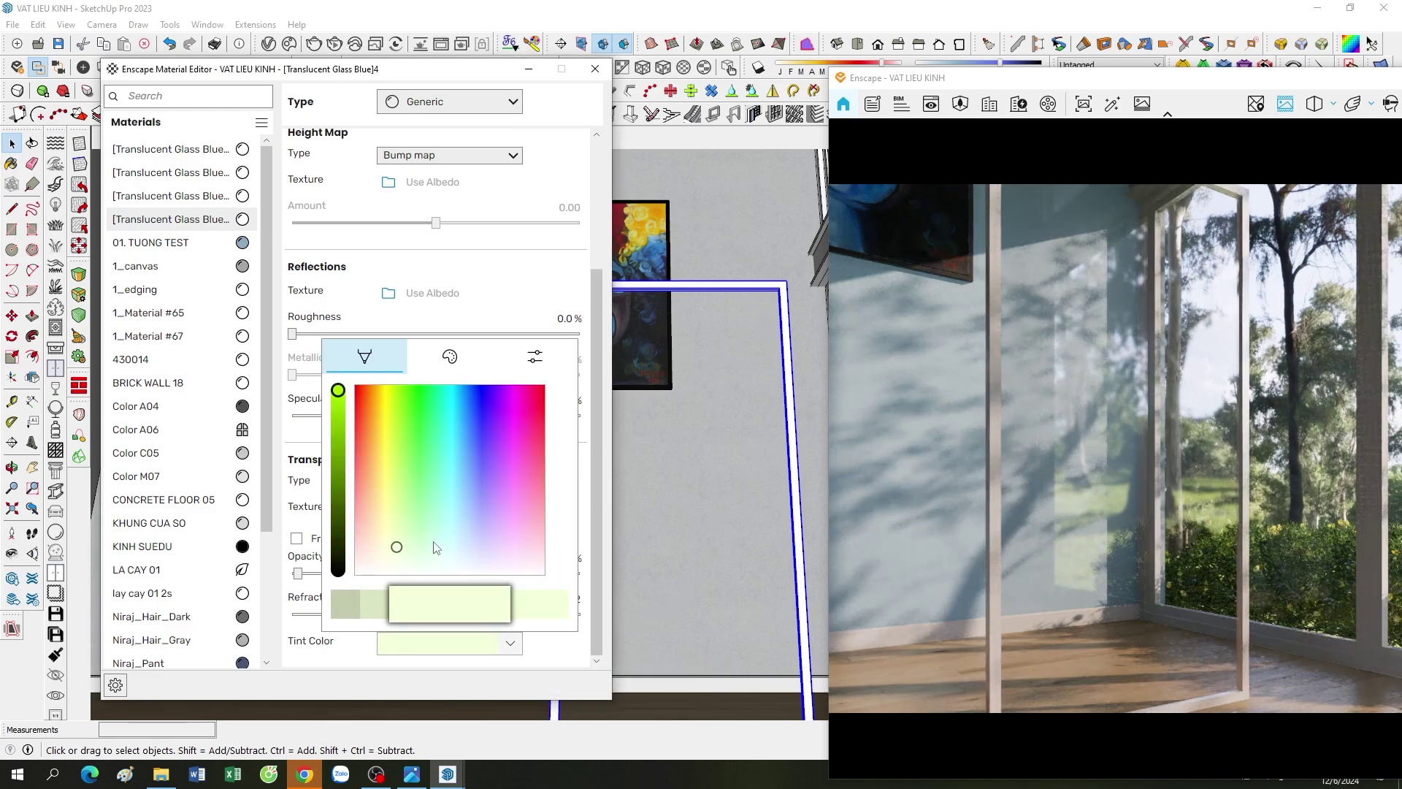
pyautogui.click(1022, 518)
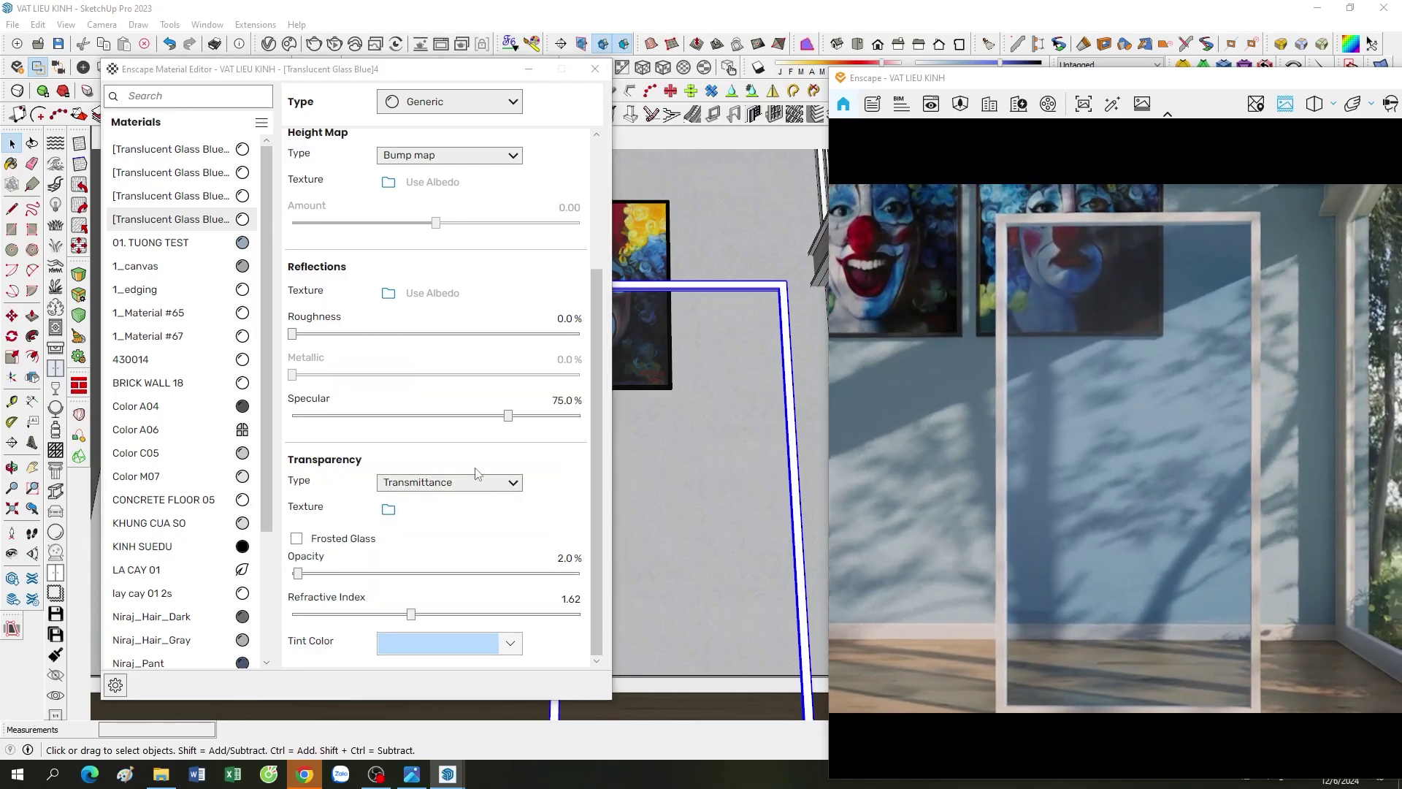
pyautogui.click(511, 641)
pyautogui.moveTo(338, 409); pyautogui.dragTo(340, 419)
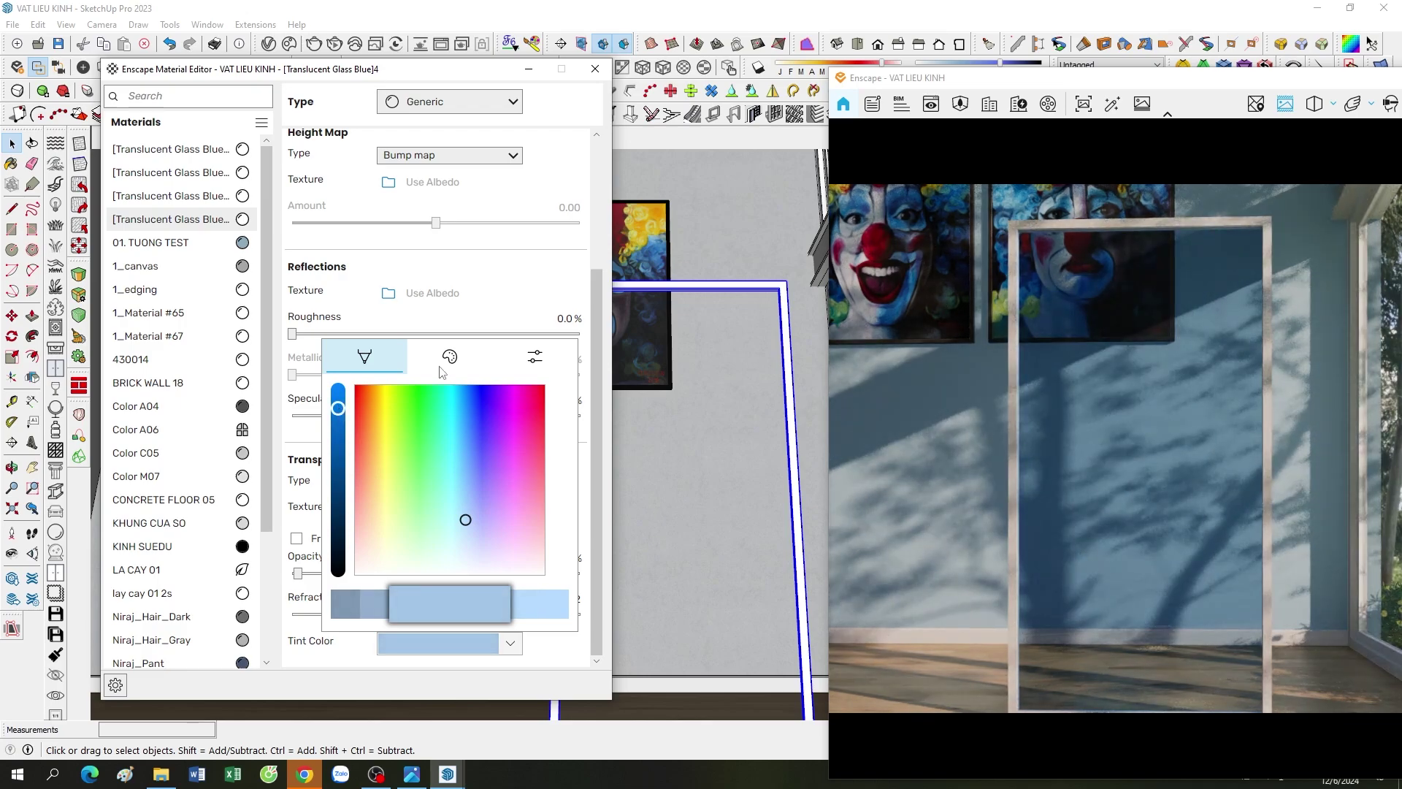
pyautogui.click(989, 471)
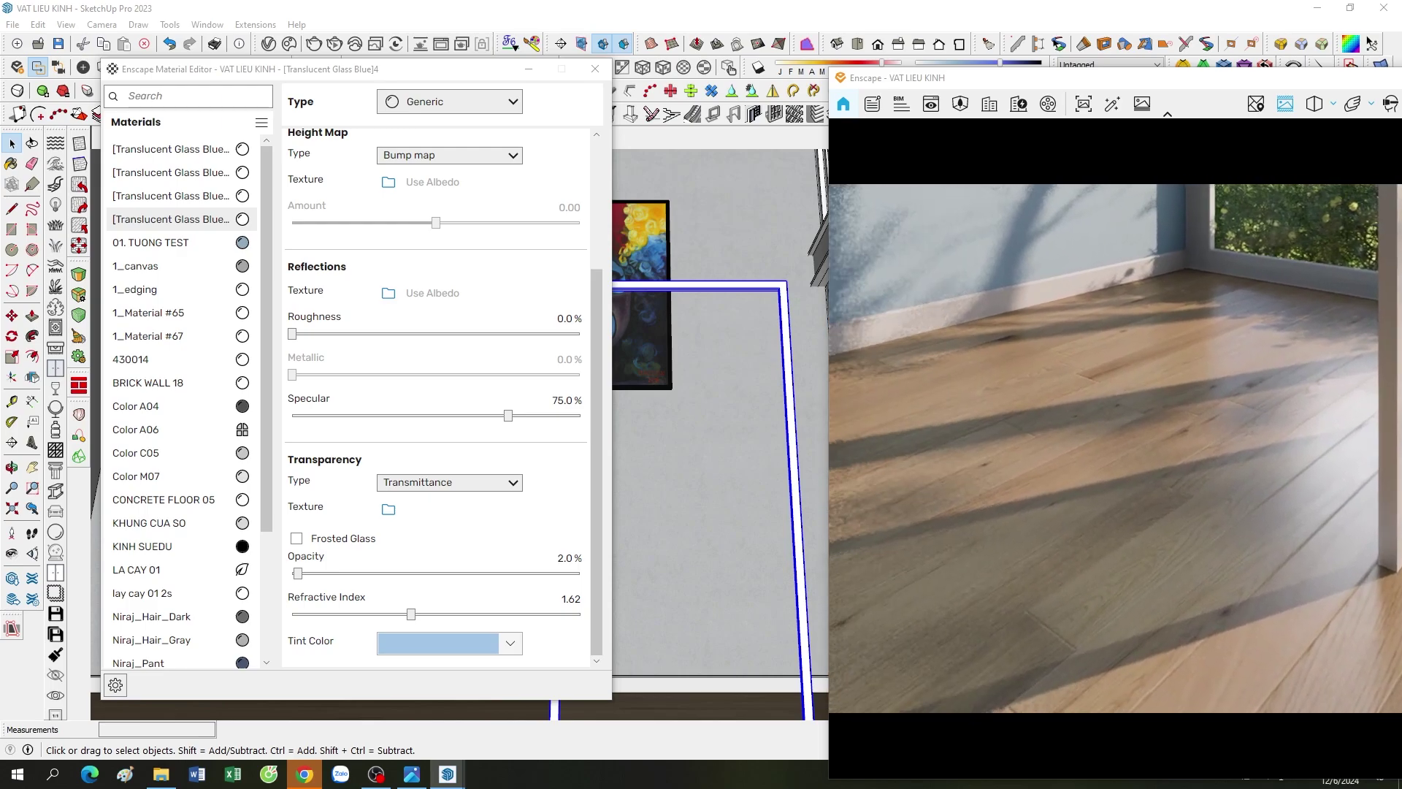
# - Change the glass tint to tan, then to a deep rose
pyautogui.click(453, 642)
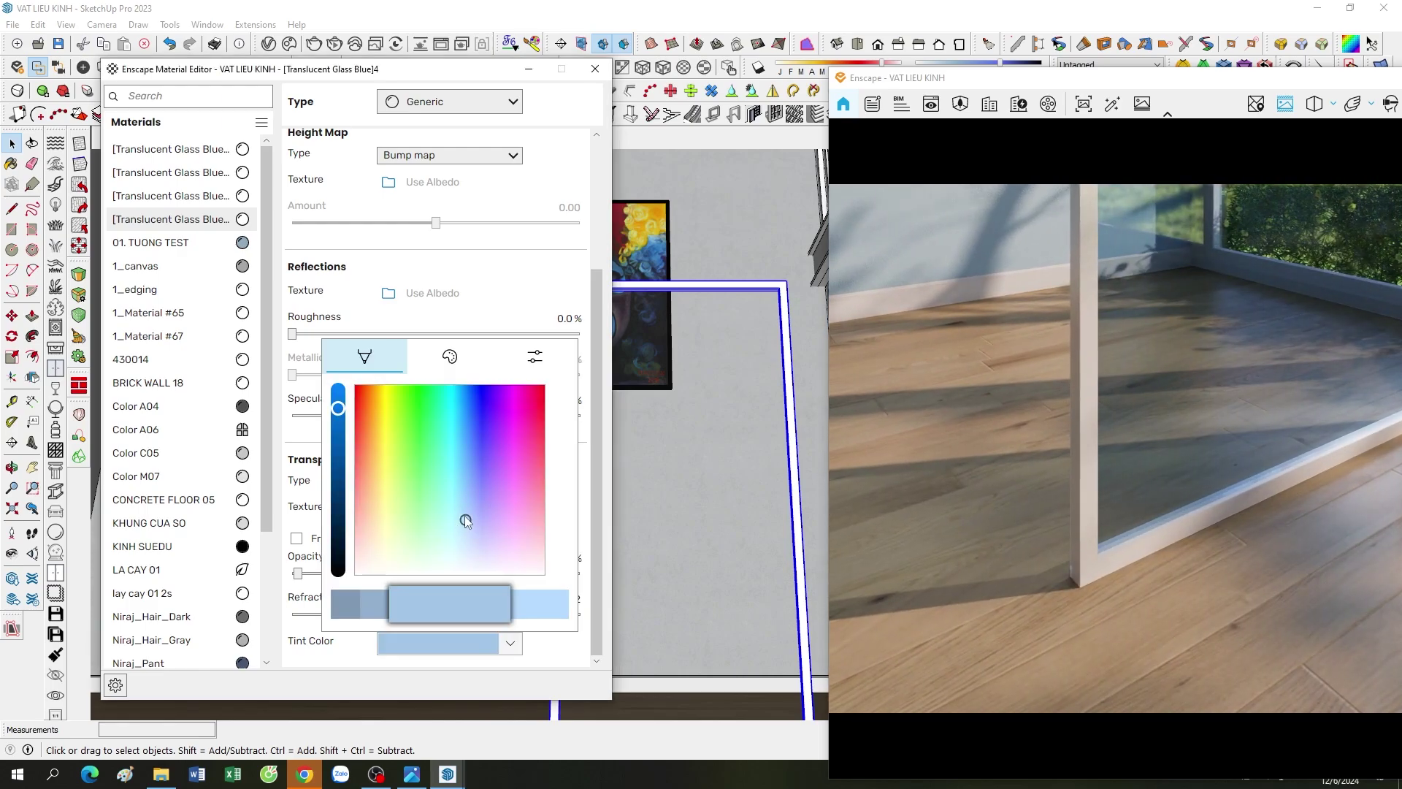
pyautogui.moveTo(466, 521); pyautogui.dragTo(385, 531)
pyautogui.click(1146, 530)
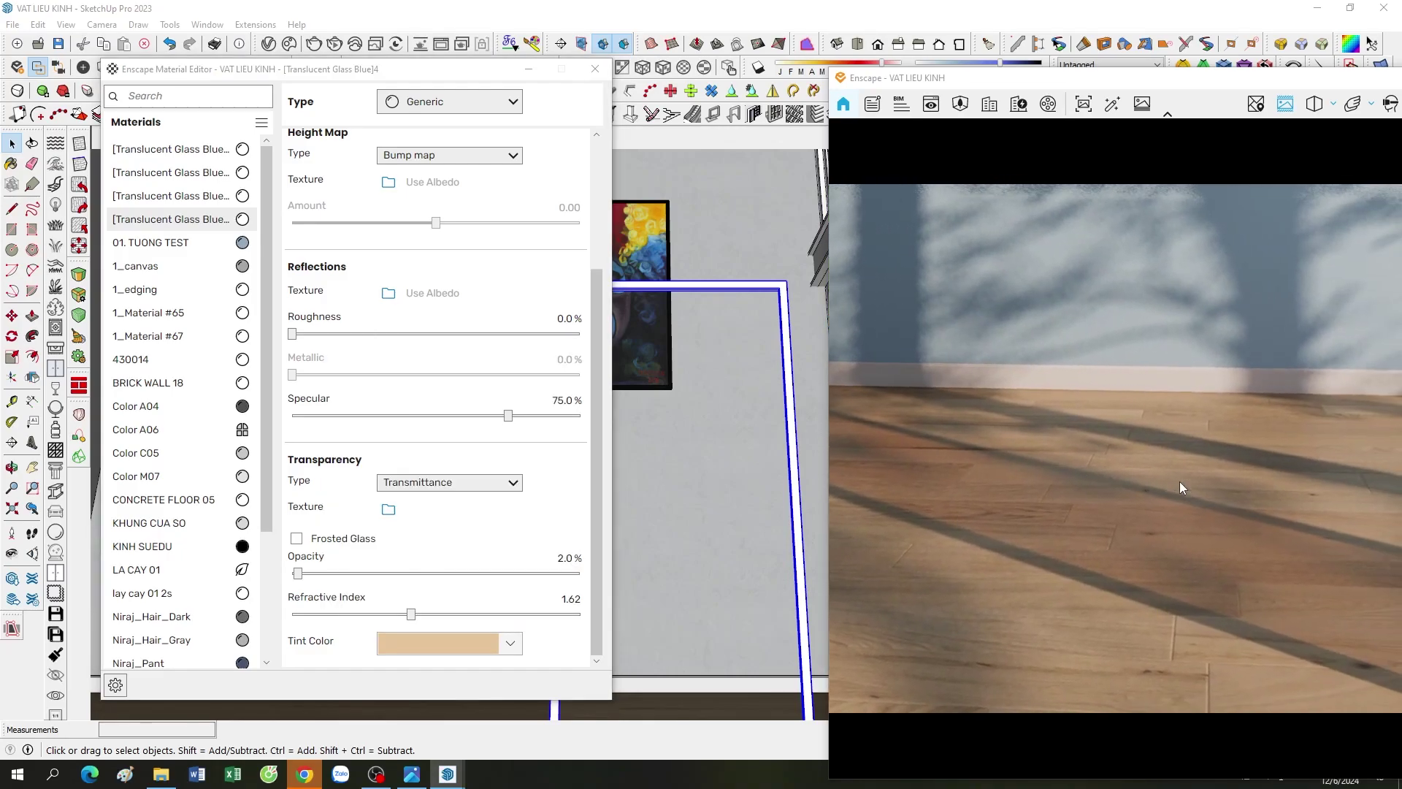
pyautogui.click(449, 643)
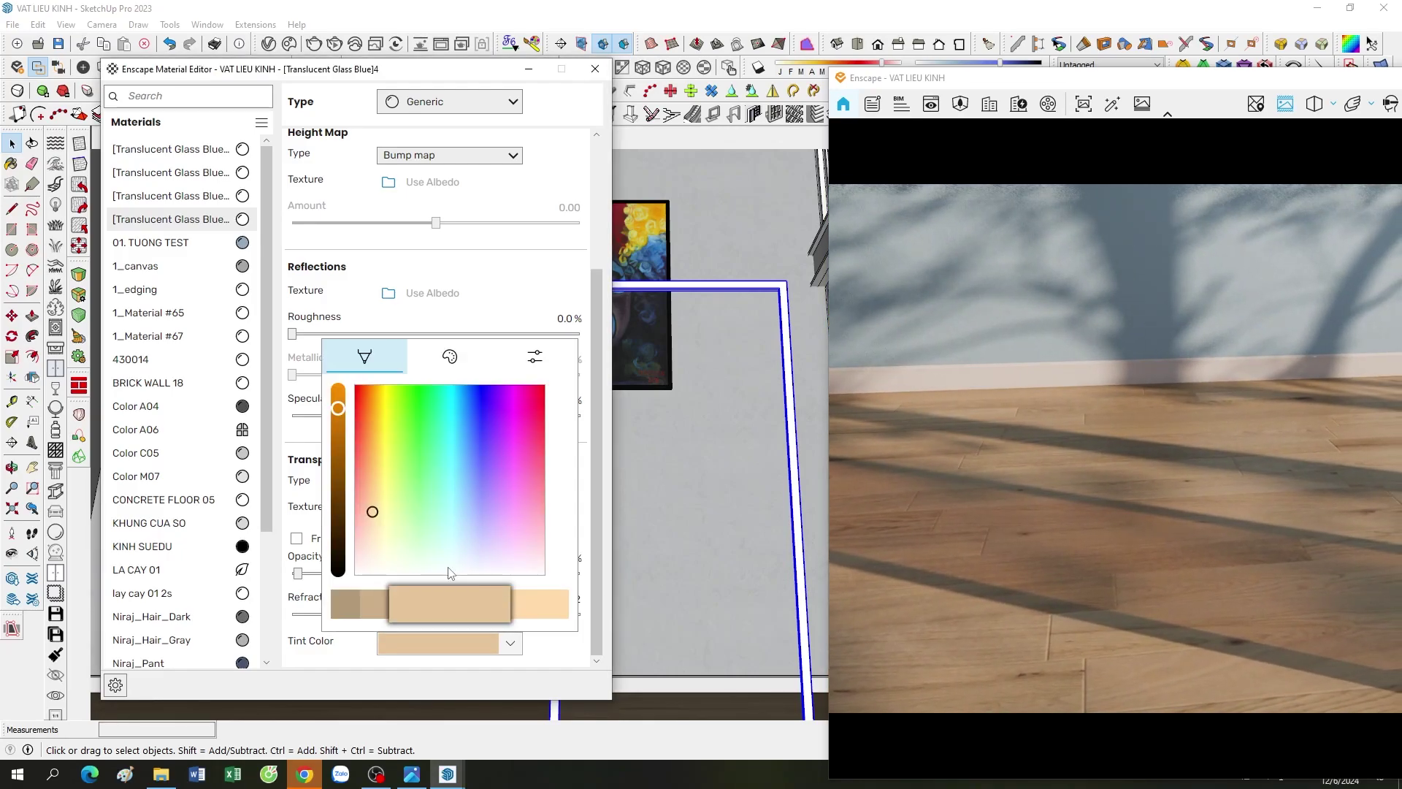
pyautogui.moveTo(379, 522); pyautogui.dragTo(568, 490)
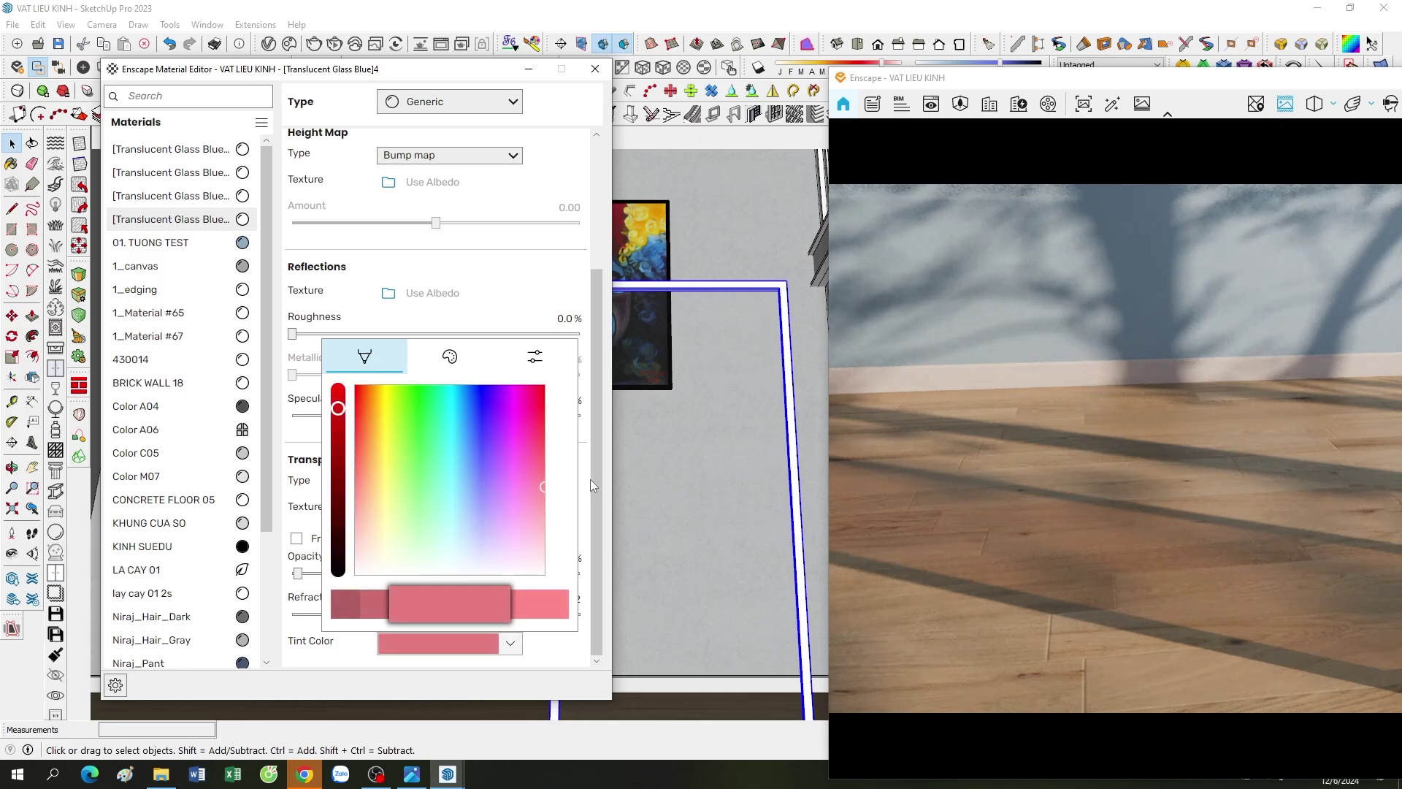
pyautogui.moveTo(336, 440); pyautogui.dragTo(340, 471)
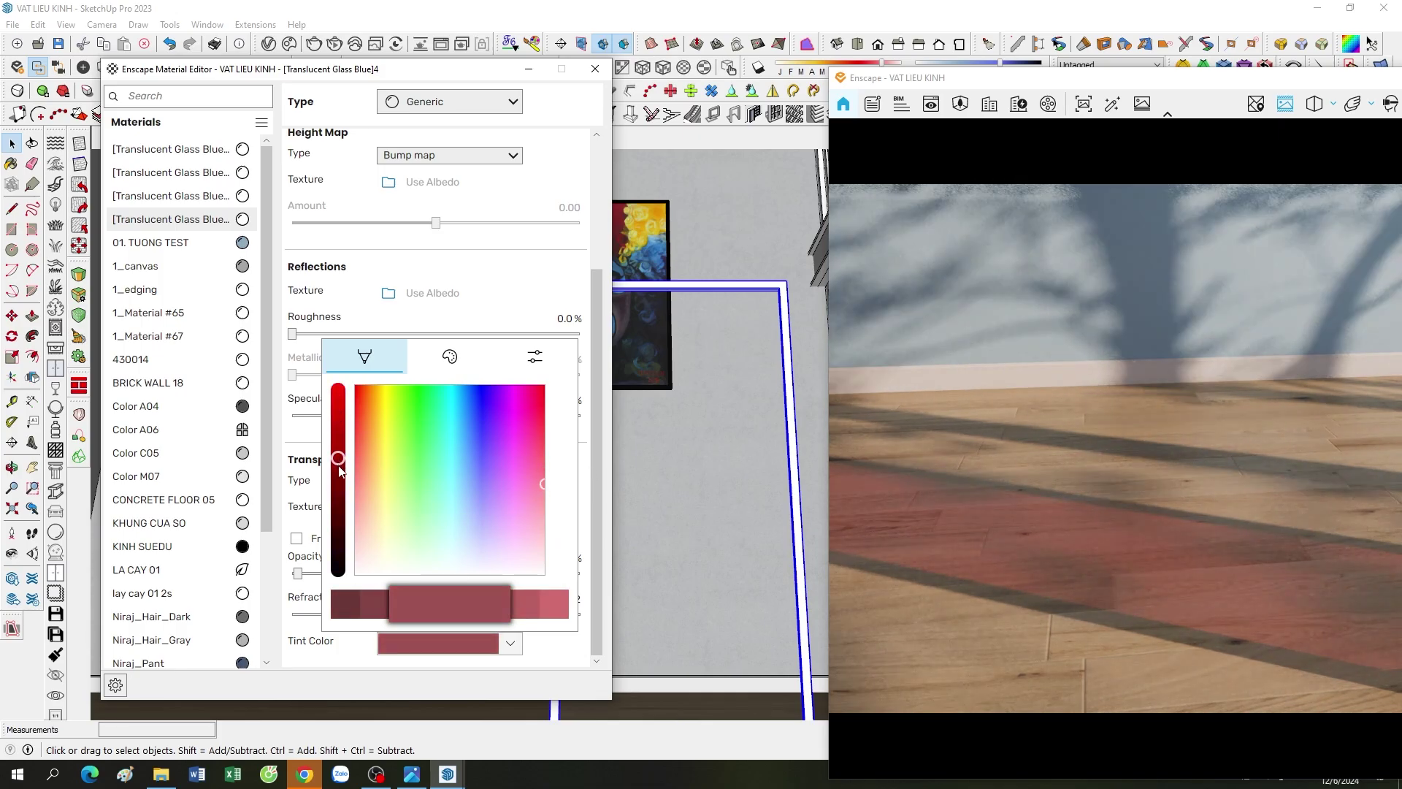
pyautogui.click(759, 542)
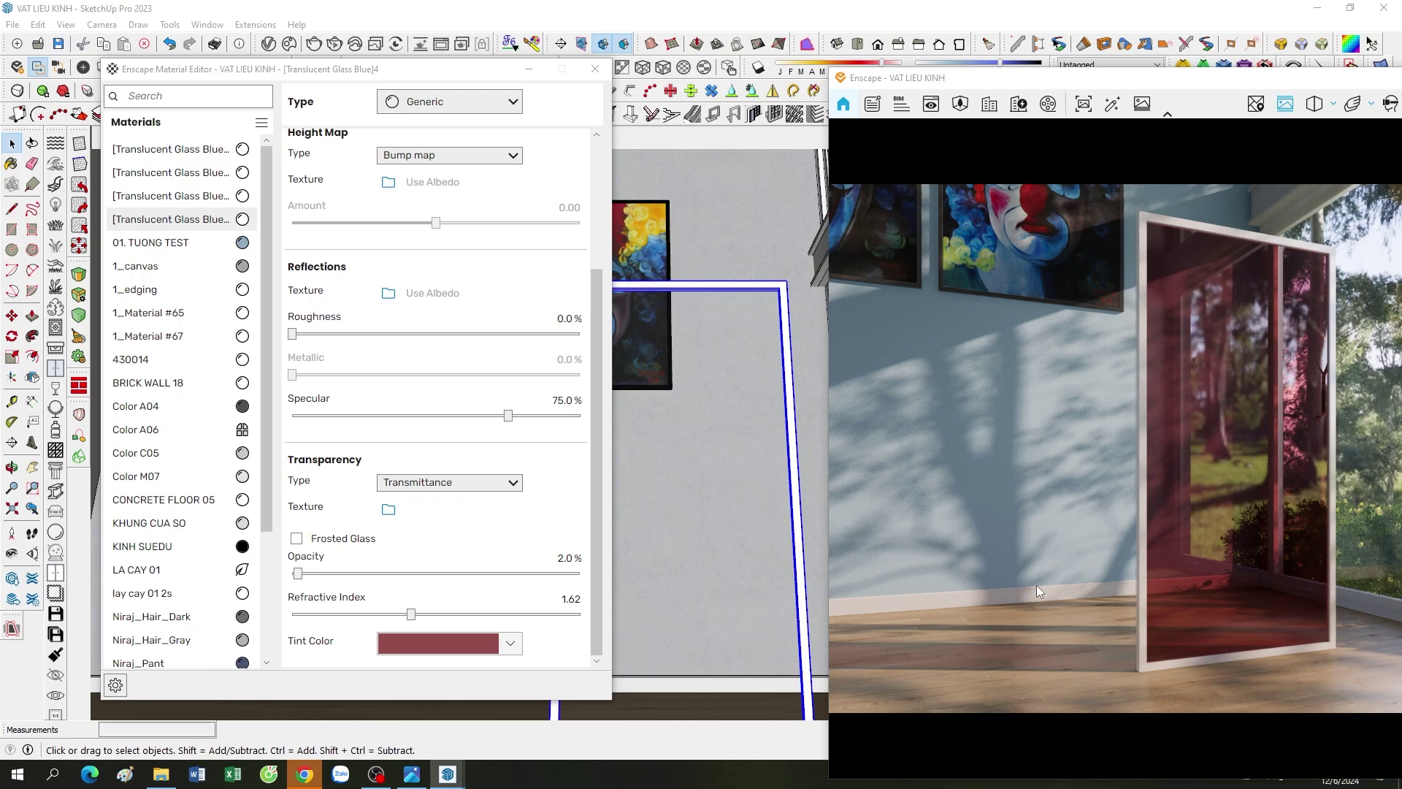
# - Set the glass tint to pure white so the panel renders clear
pyautogui.click(511, 643)
pyautogui.moveTo(338, 465); pyautogui.dragTo(338, 390)
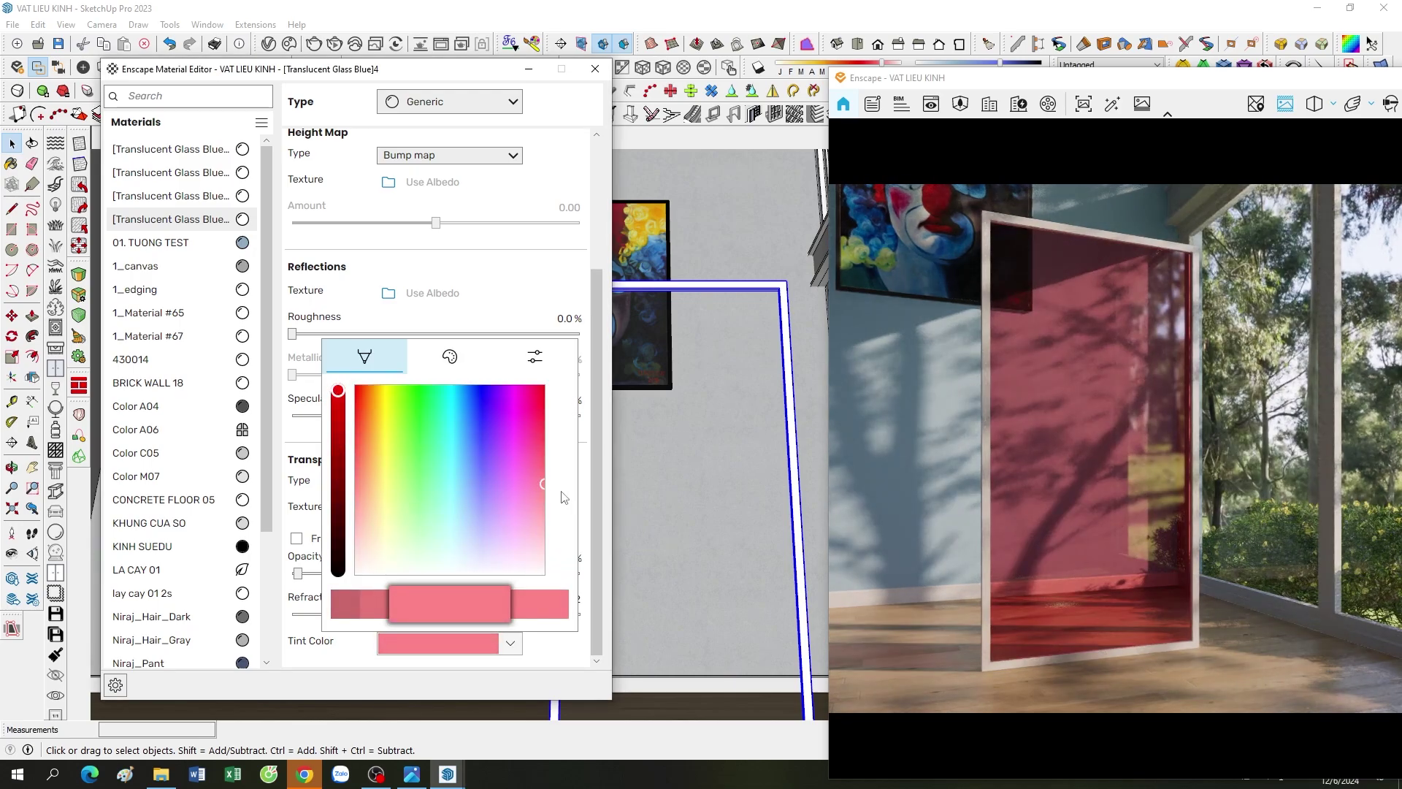
pyautogui.moveTo(542, 484); pyautogui.dragTo(332, 581)
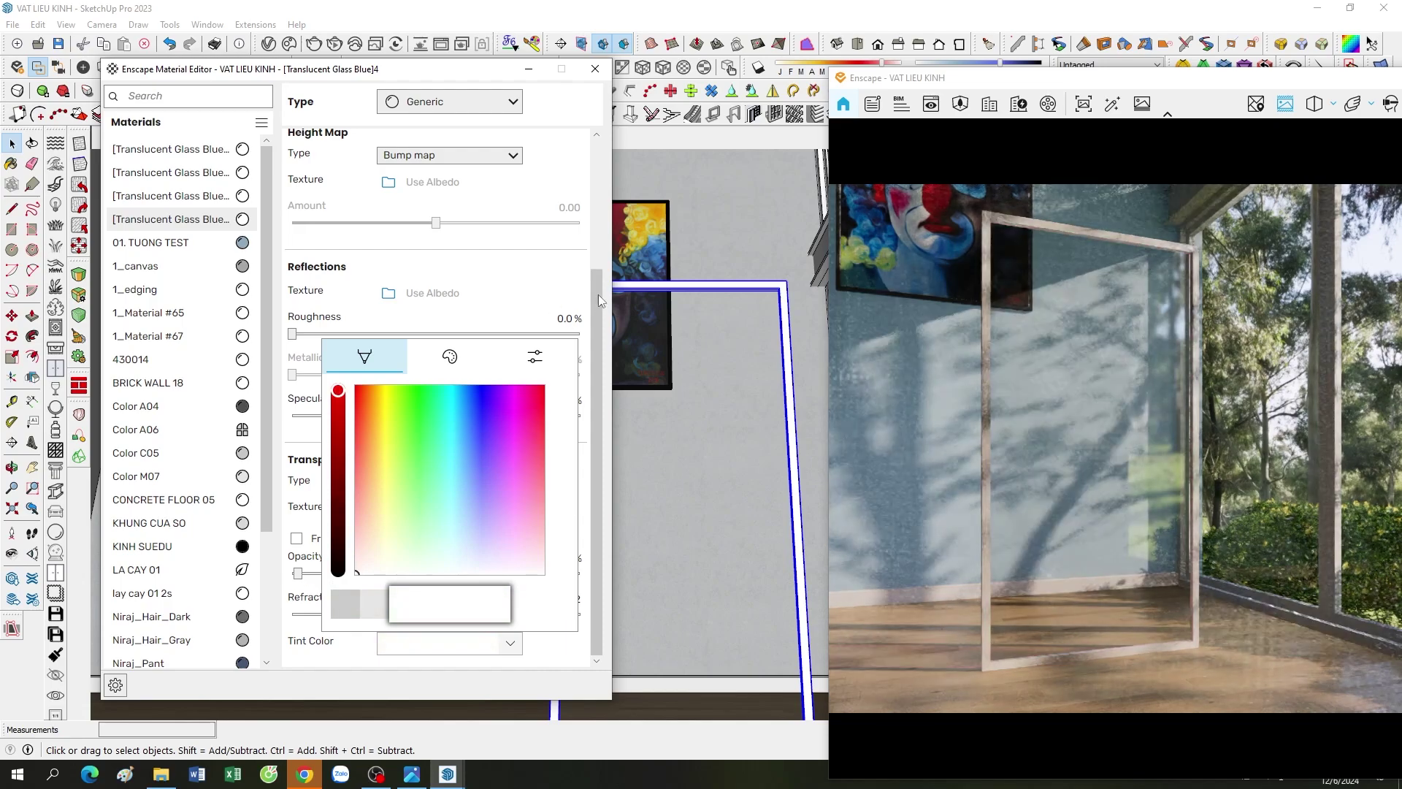
pyautogui.click(597, 305)
pyautogui.scroll(5, 597, 248)
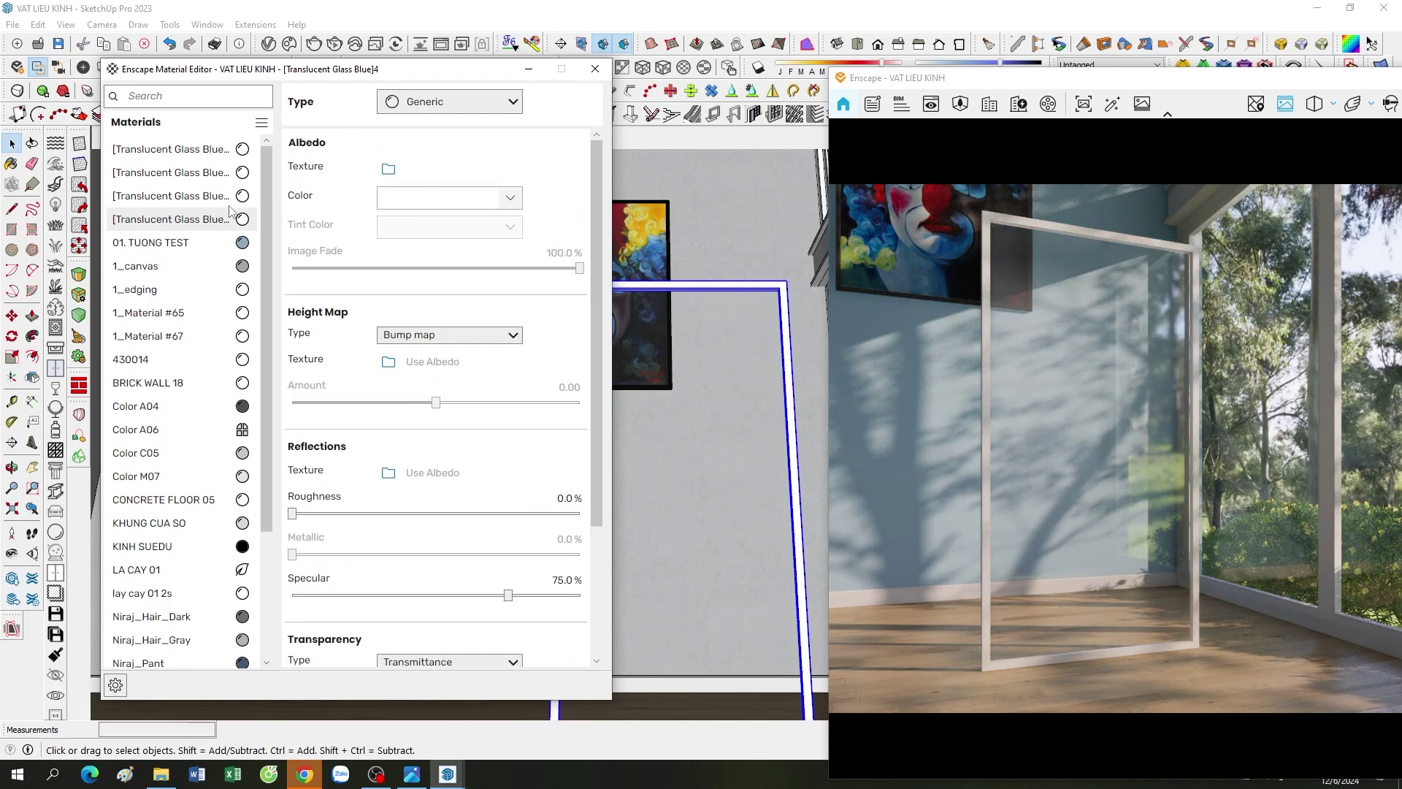
pyautogui.scroll(-2, 593, 476)
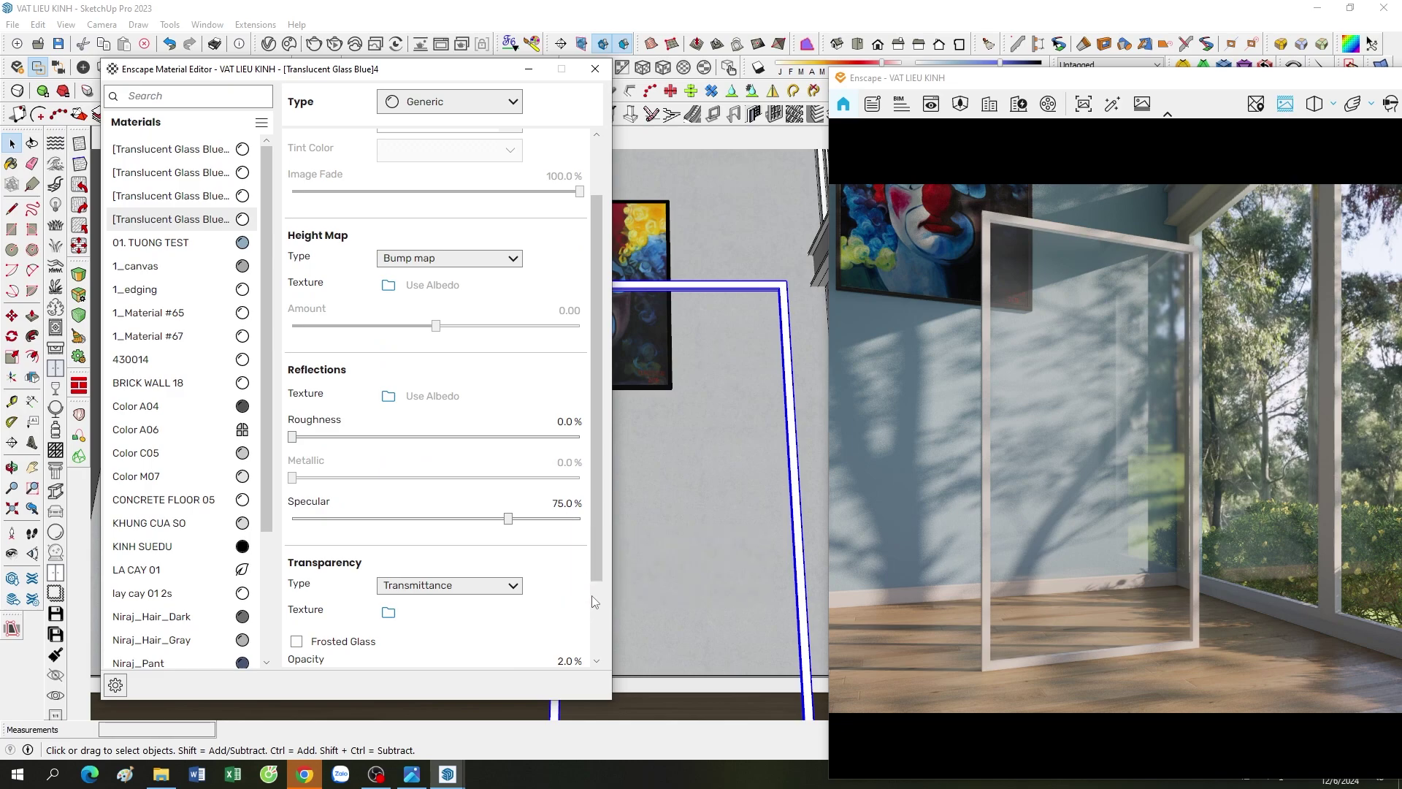
pyautogui.scroll(-3, 597, 563)
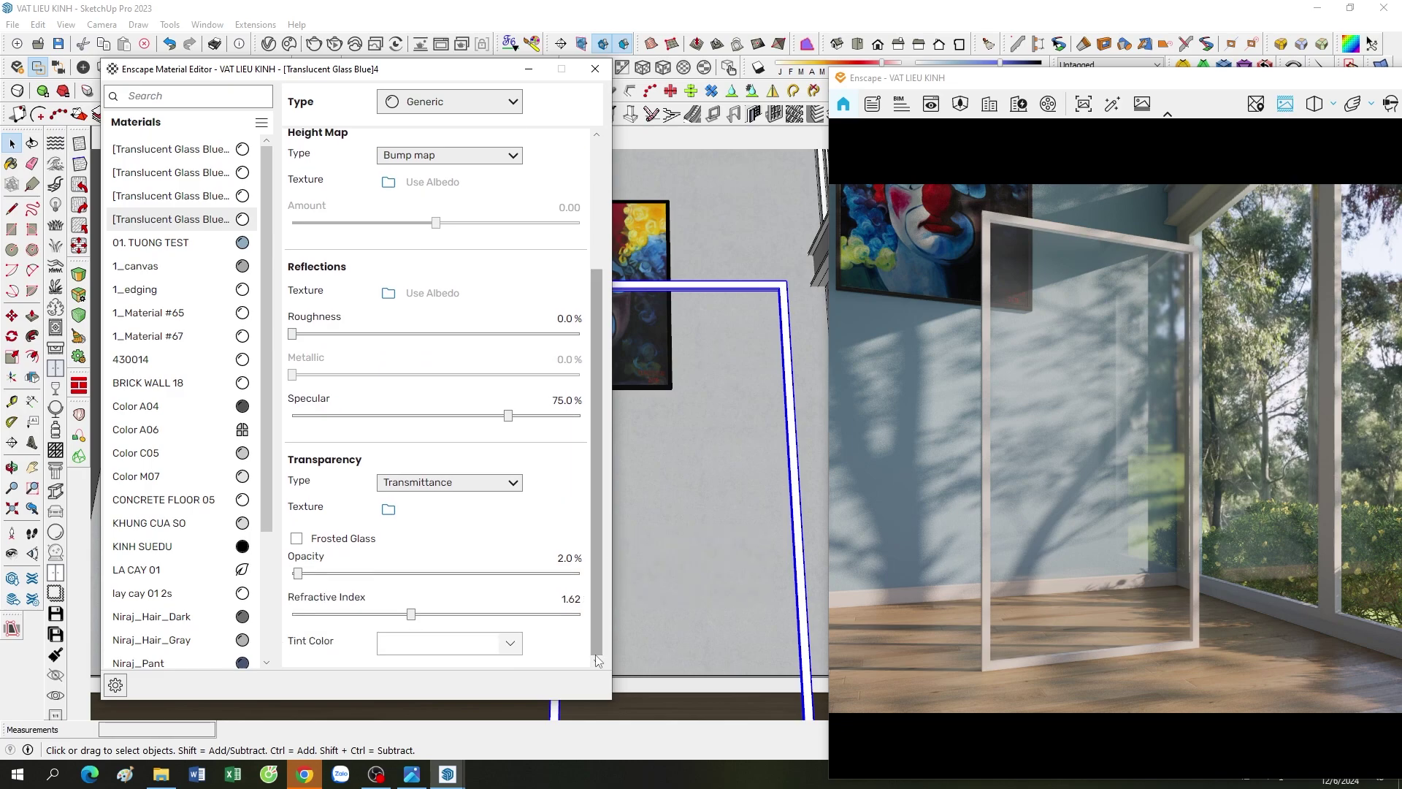
pyautogui.click(558, 396)
pyautogui.write('50')
pyautogui.press('Return')
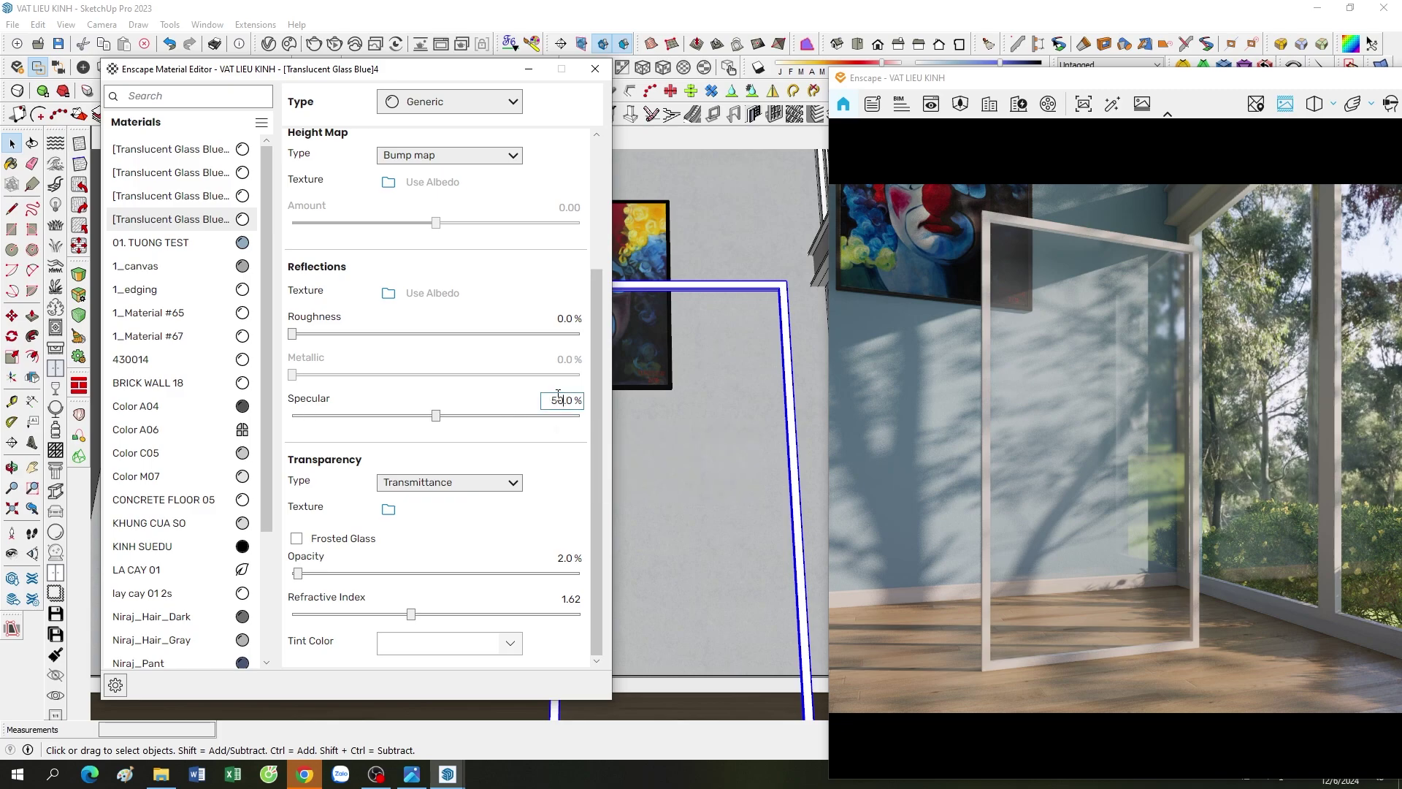
pyautogui.moveTo(1080, 512)
pyautogui.mouseDown()
pyautogui.moveTo(970, 537)
pyautogui.moveTo(1110, 527)
pyautogui.mouseUp()
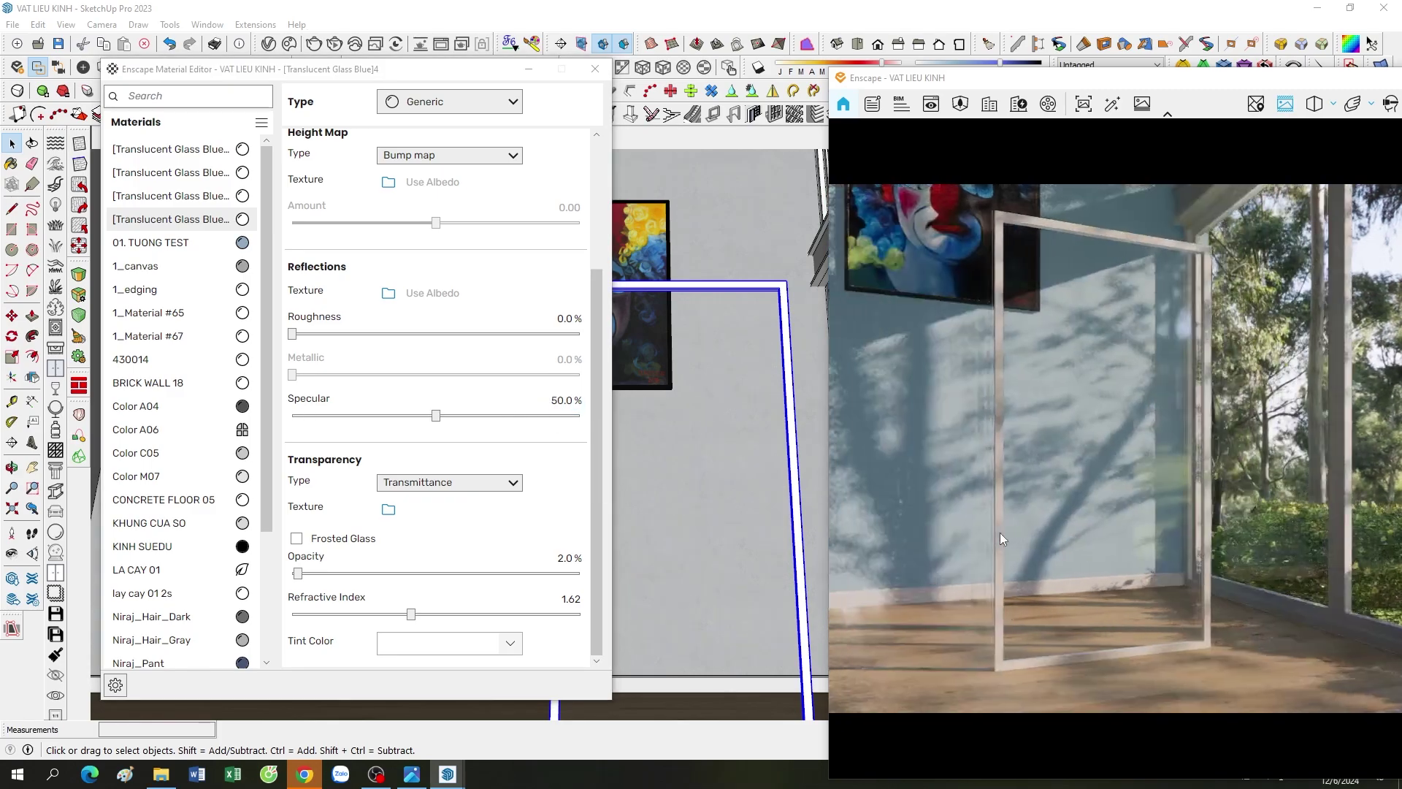
pyautogui.scroll(3, 1110, 527)
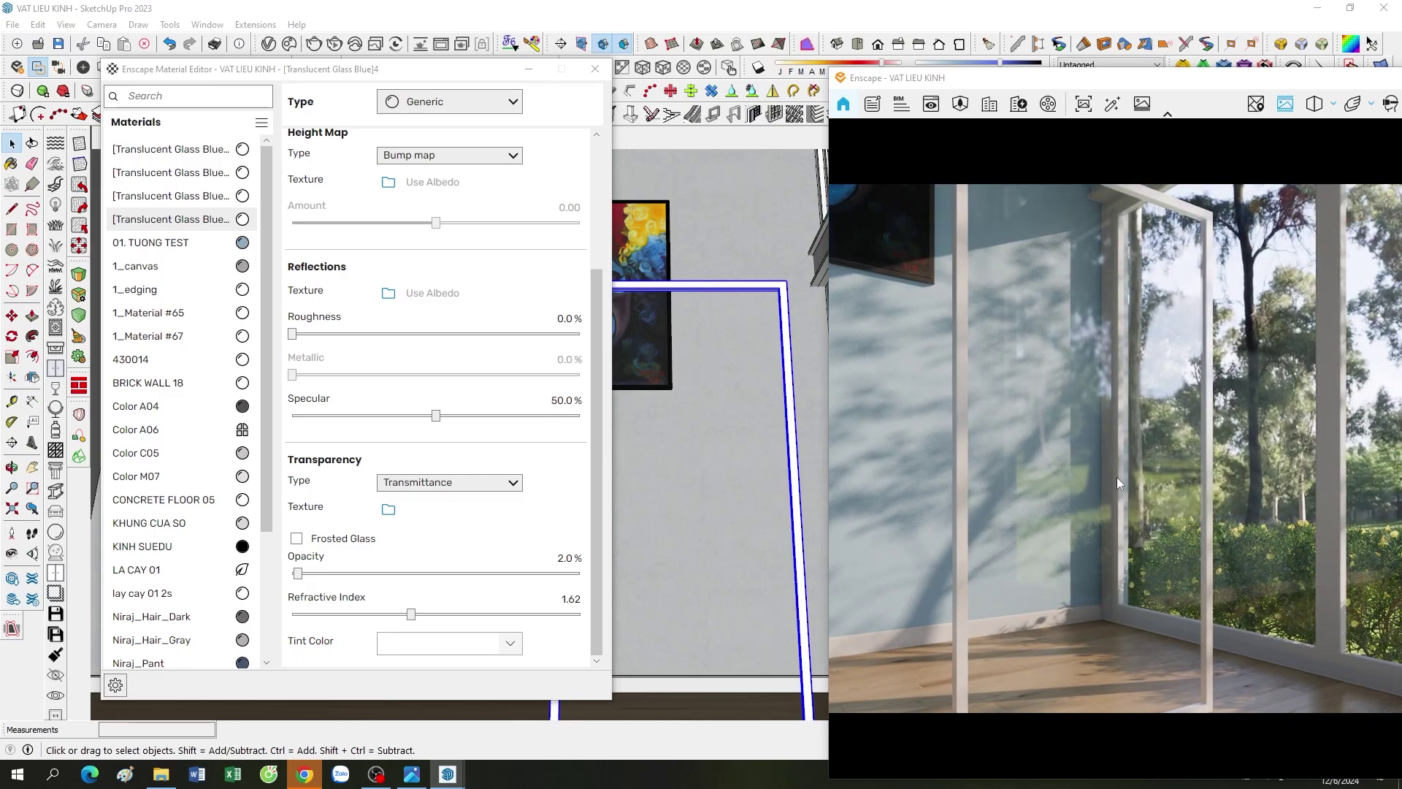
pyautogui.moveTo(1115, 478); pyautogui.dragTo(892, 492)
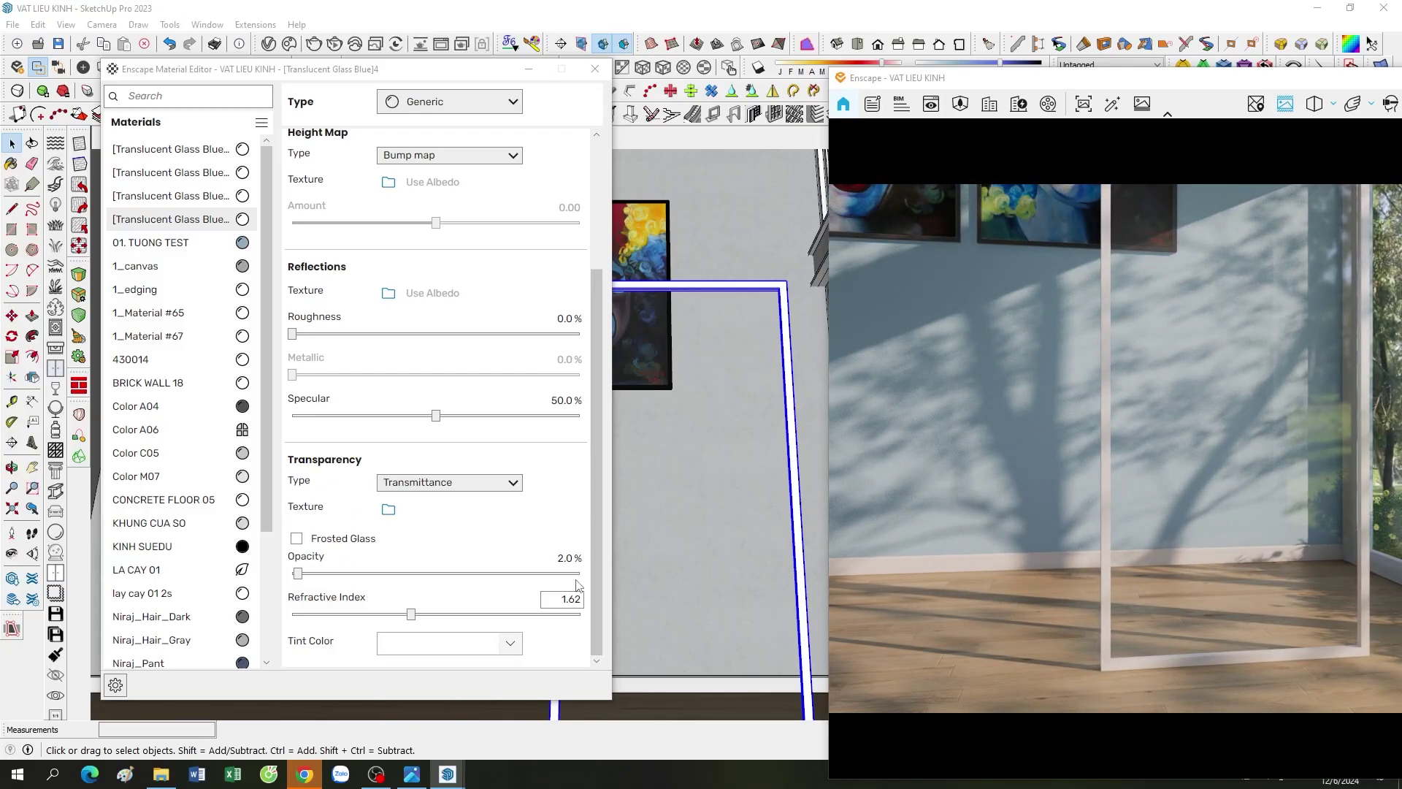
pyautogui.moveTo(599, 618)
pyautogui.mouseDown()
pyautogui.moveTo(596, 396)
pyautogui.moveTo(593, 600)
pyautogui.mouseUp()
pyautogui.moveTo(1001, 563)
pyautogui.mouseDown()
pyautogui.moveTo(961, 572)
pyautogui.moveTo(1001, 612)
pyautogui.mouseUp()
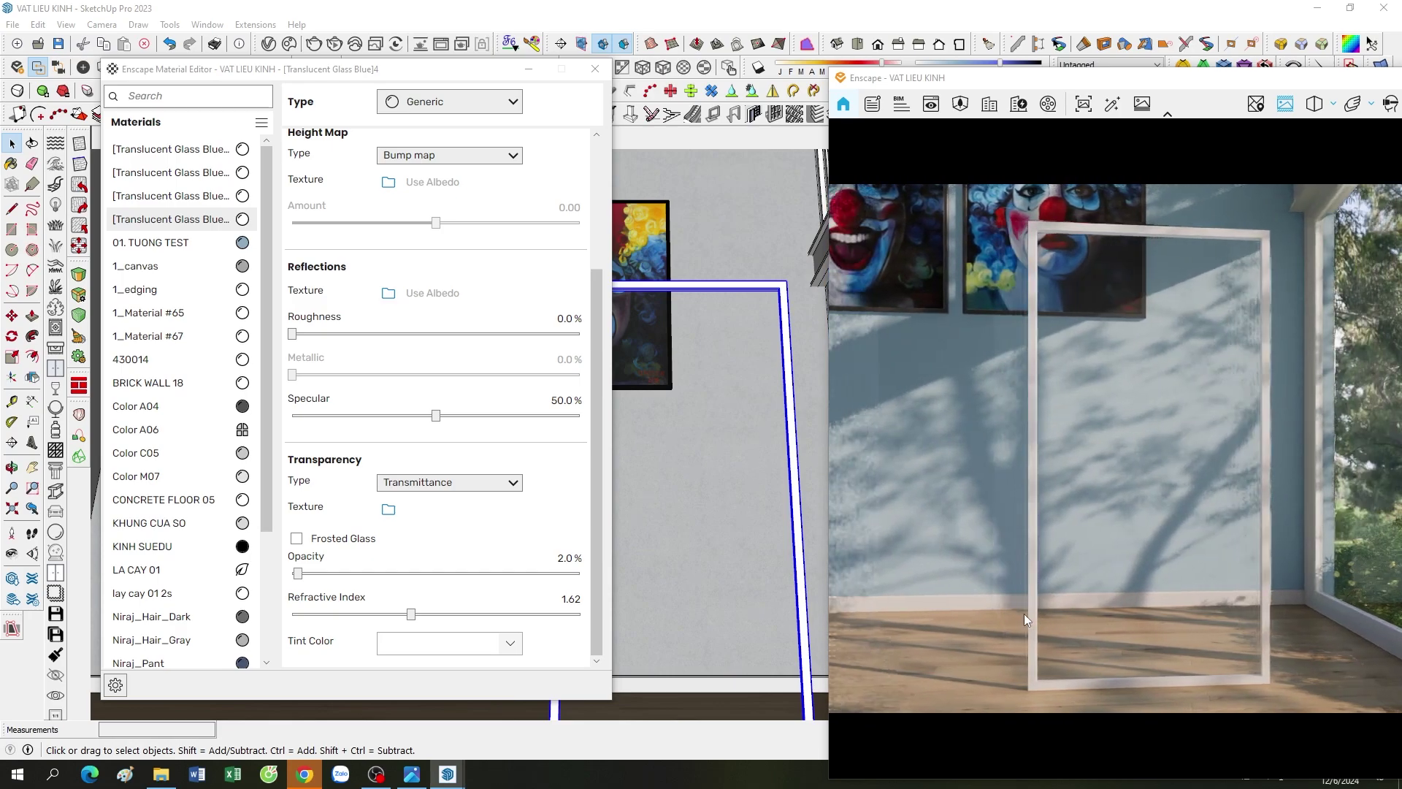
pyautogui.doubleClick(563, 401)
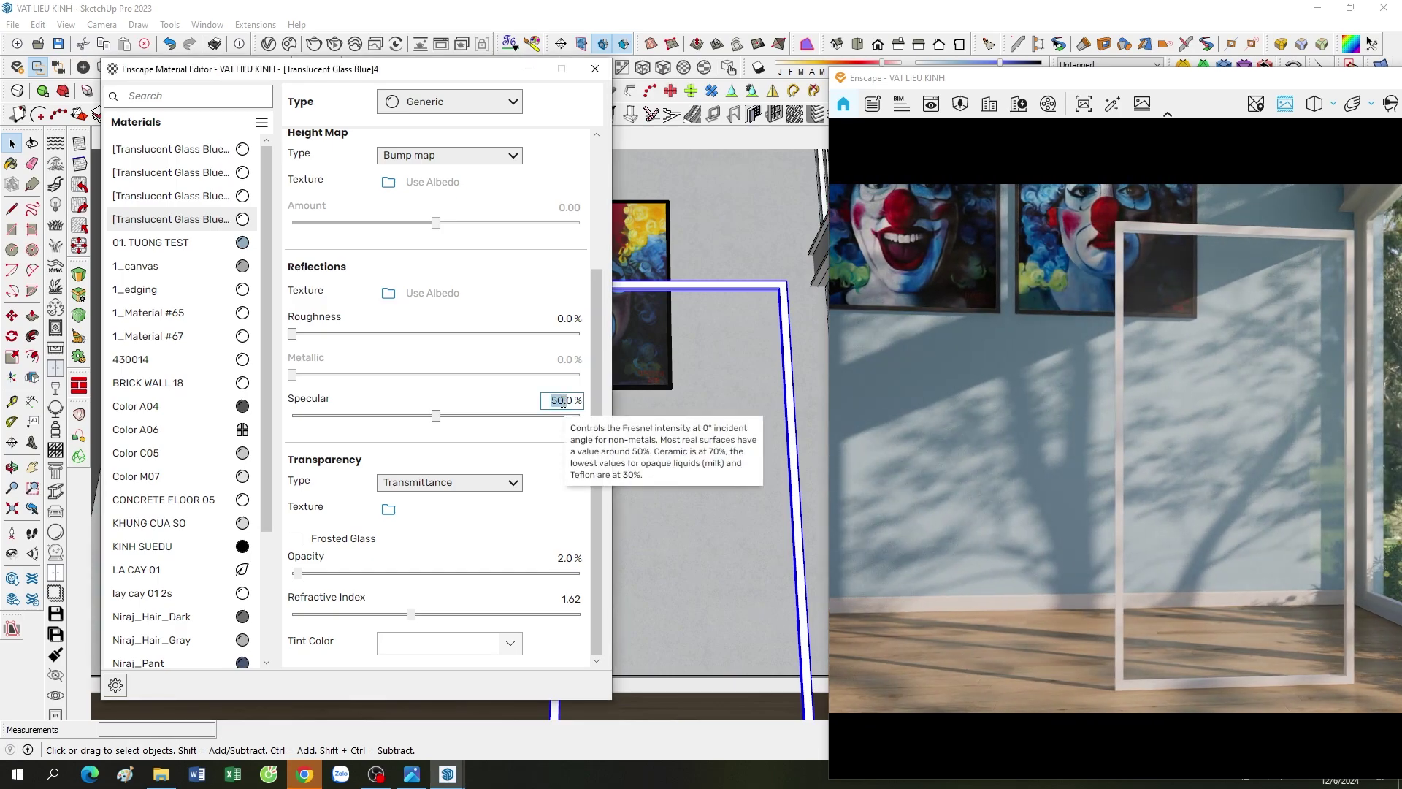
pyautogui.write('100')
pyautogui.doubleClick(563, 401)
pyautogui.write('75')
pyautogui.press('Return')
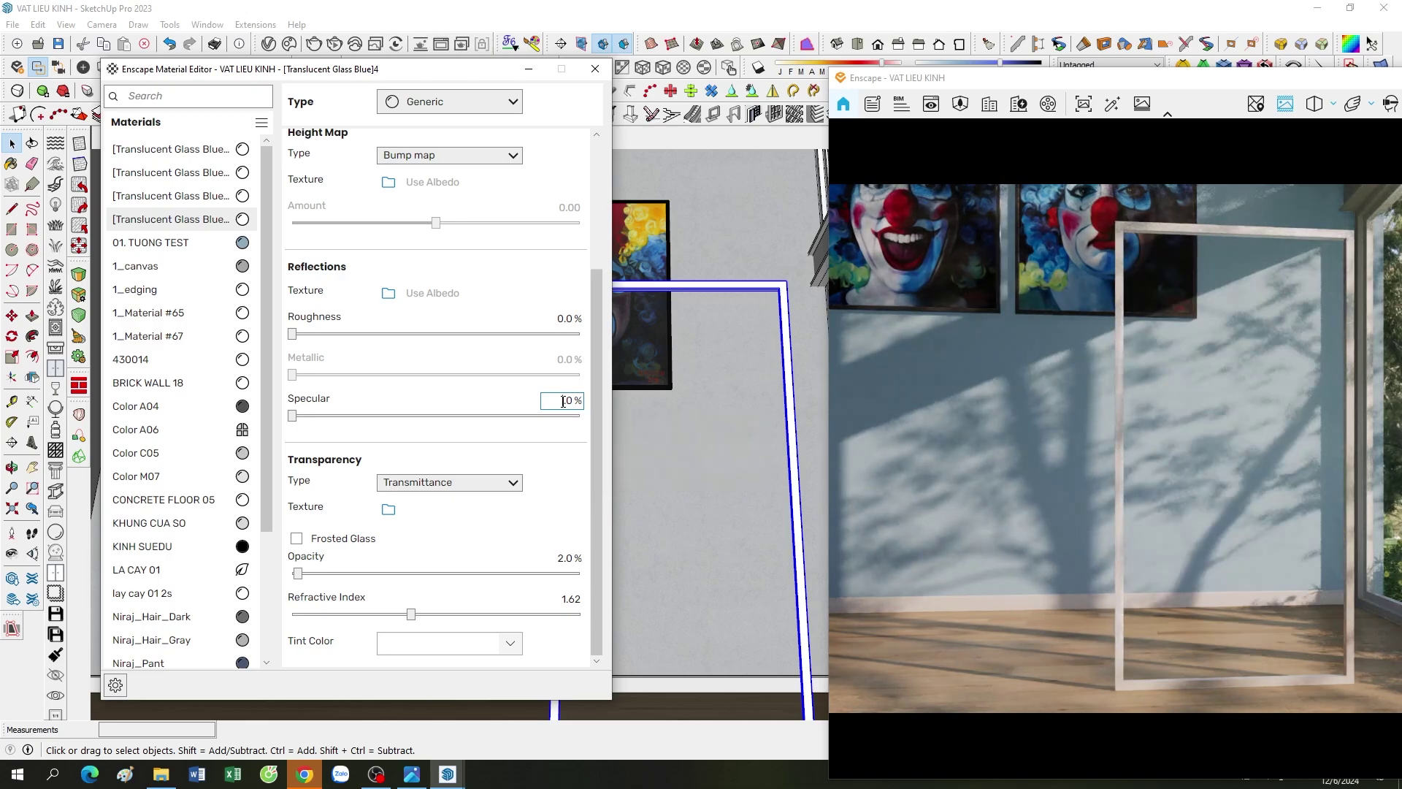
pyautogui.moveTo(1073, 513); pyautogui.dragTo(949, 511)
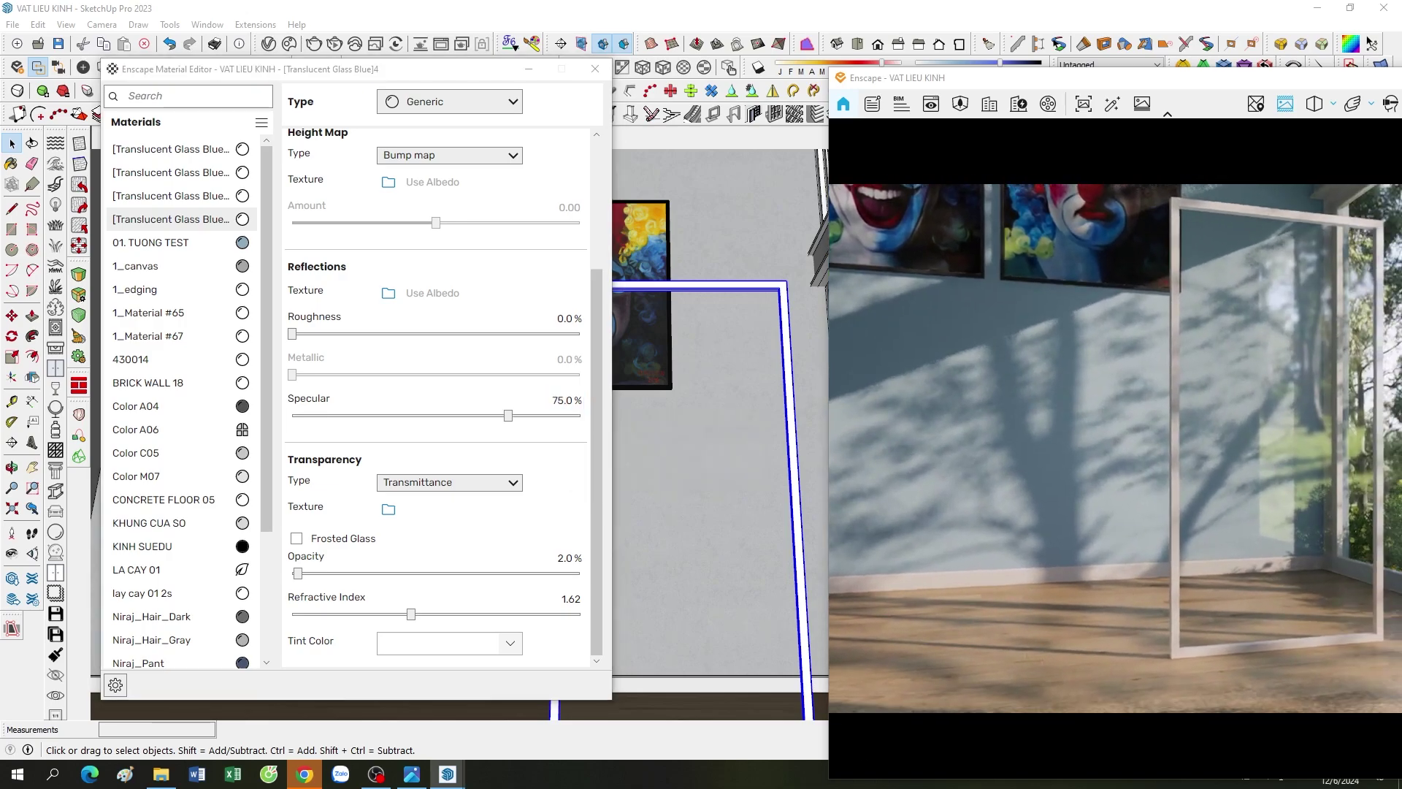
pyautogui.press('a')
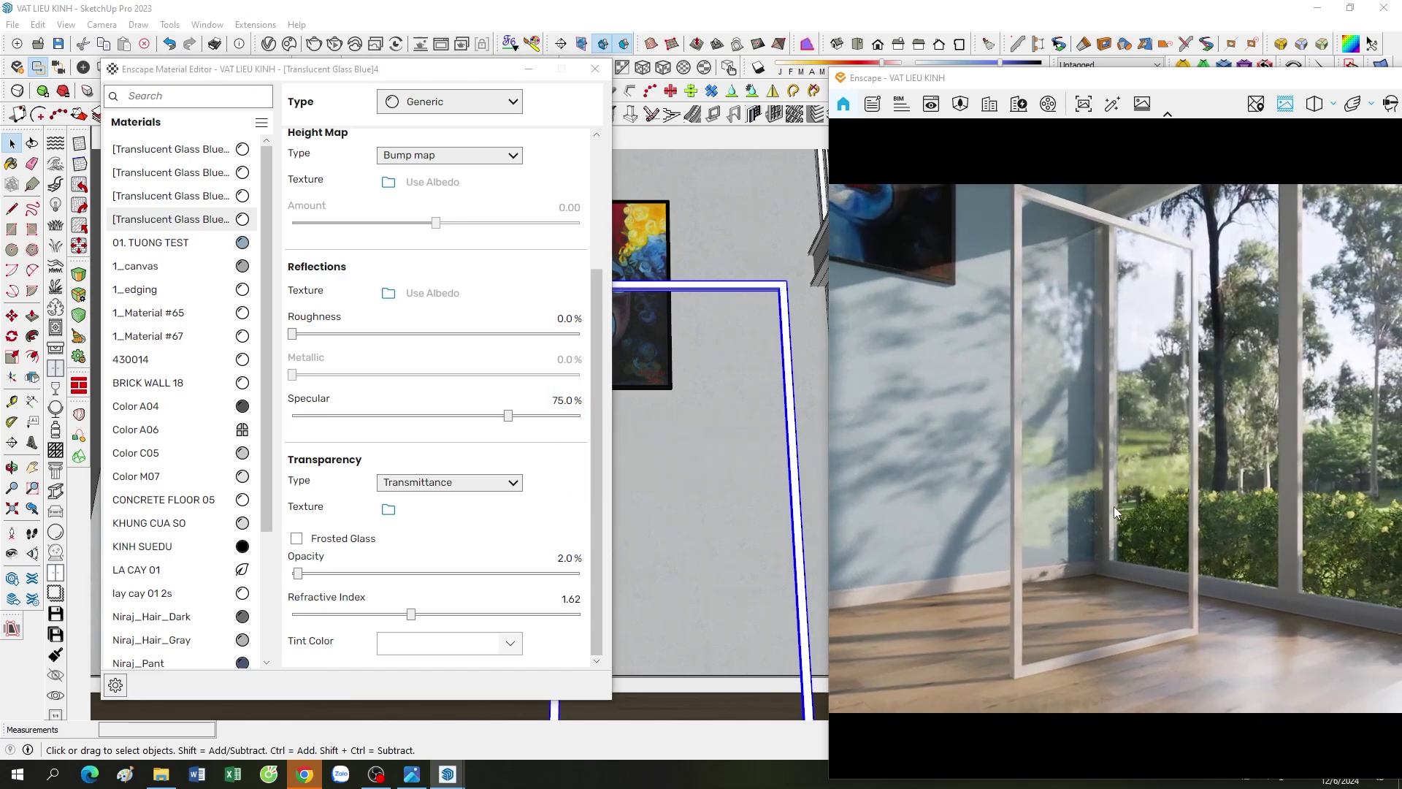
pyautogui.moveTo(1114, 506); pyautogui.dragTo(1164, 507)
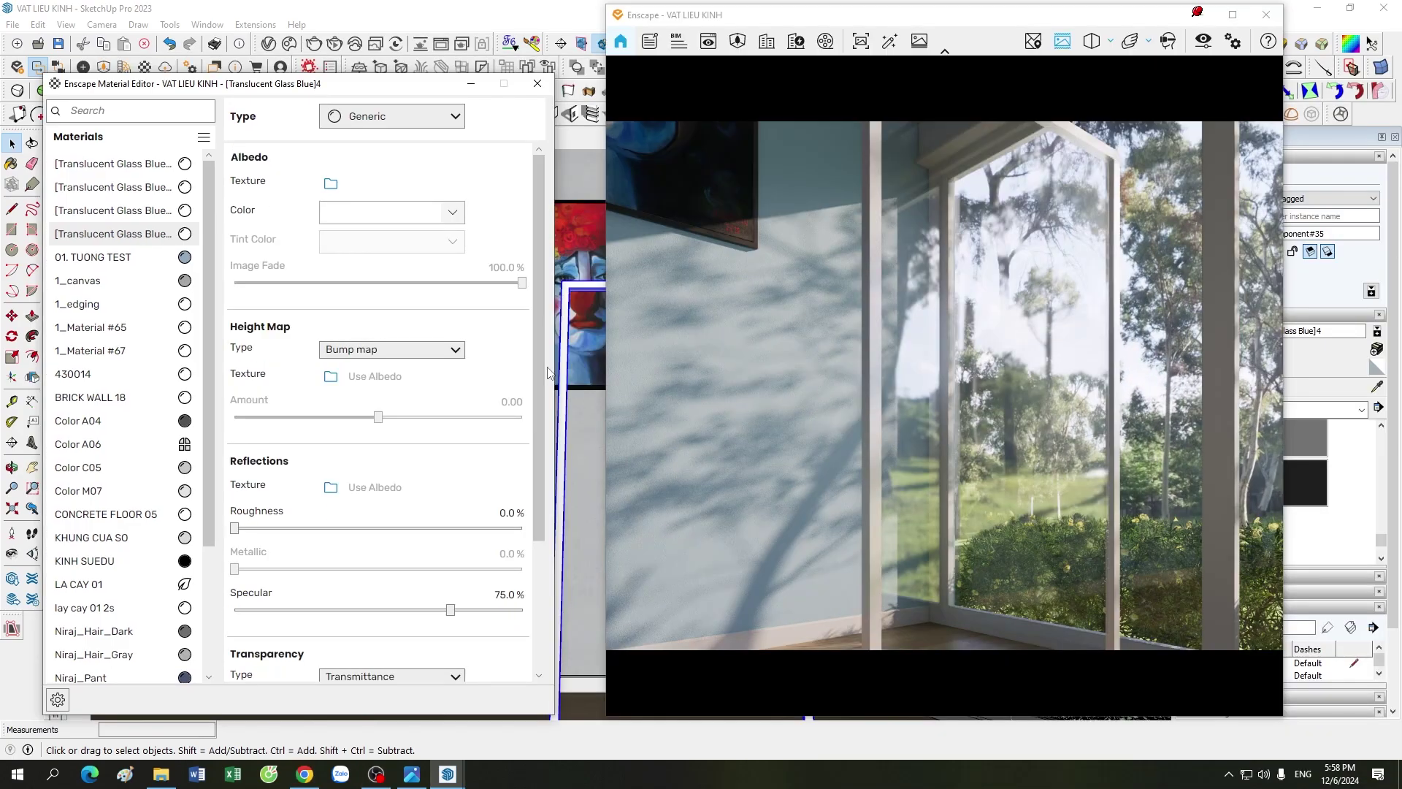
# - Move the render camera toward the glass wall, facing the window mullions and garden
pyautogui.press('w')
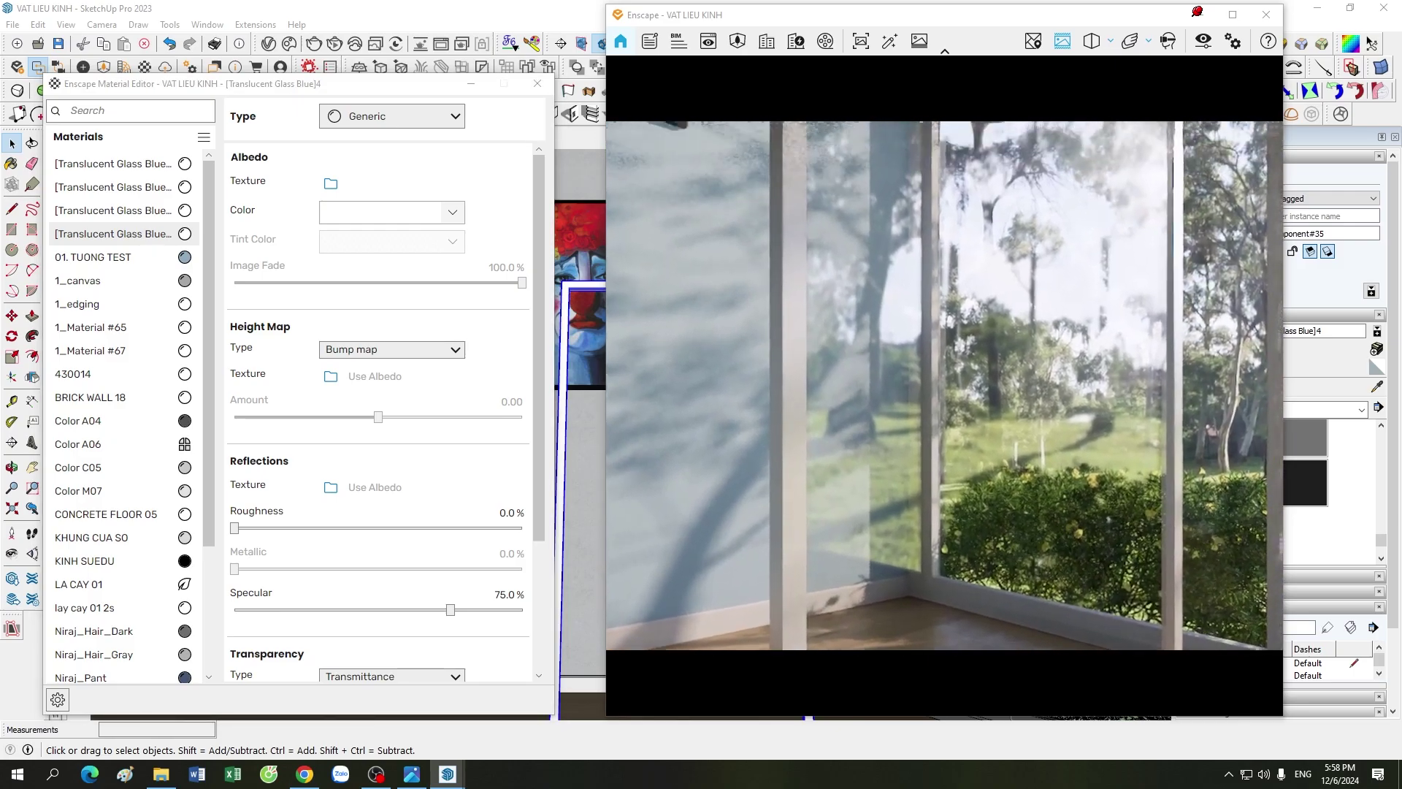
pyautogui.moveTo(809, 441); pyautogui.dragTo(822, 488)
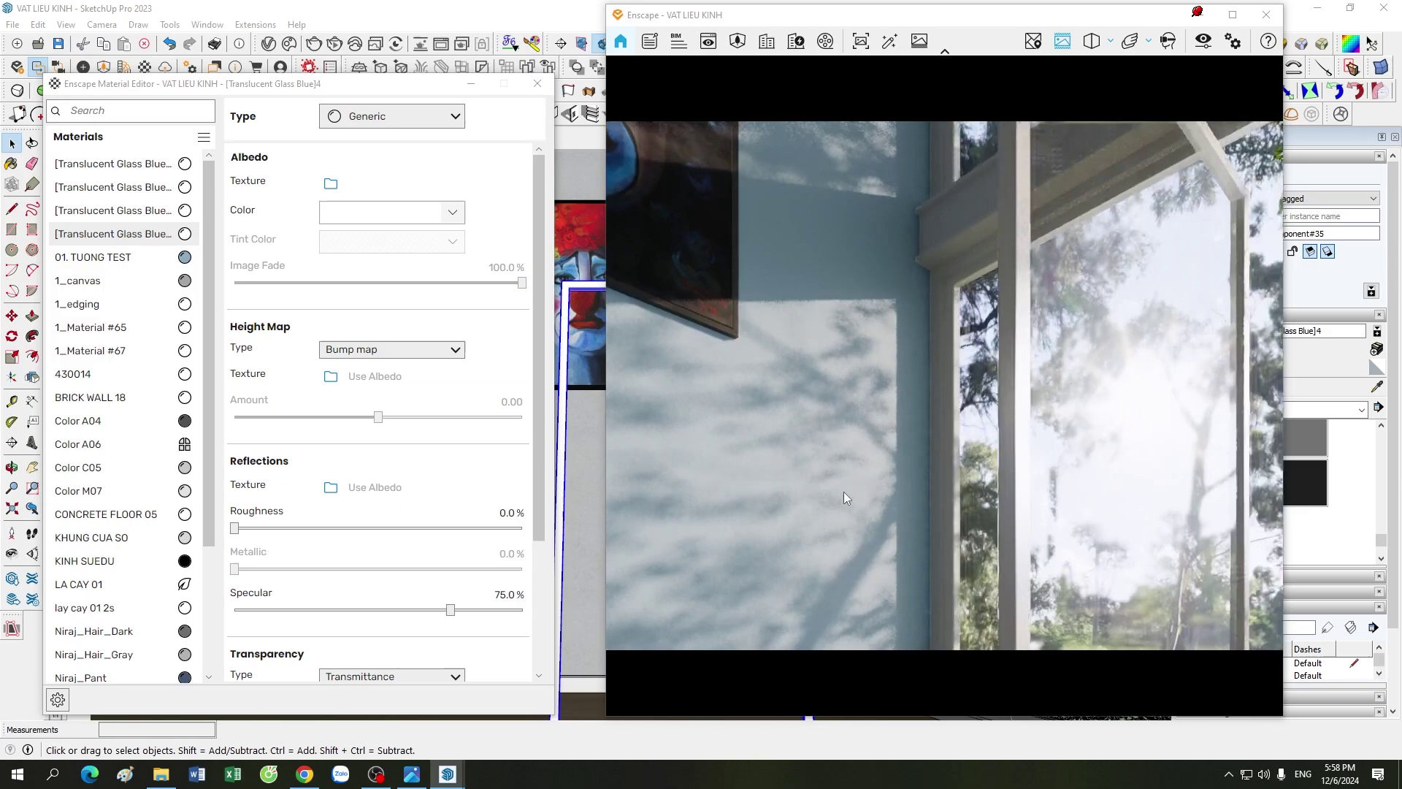
pyautogui.moveTo(822, 488); pyautogui.dragTo(823, 514)
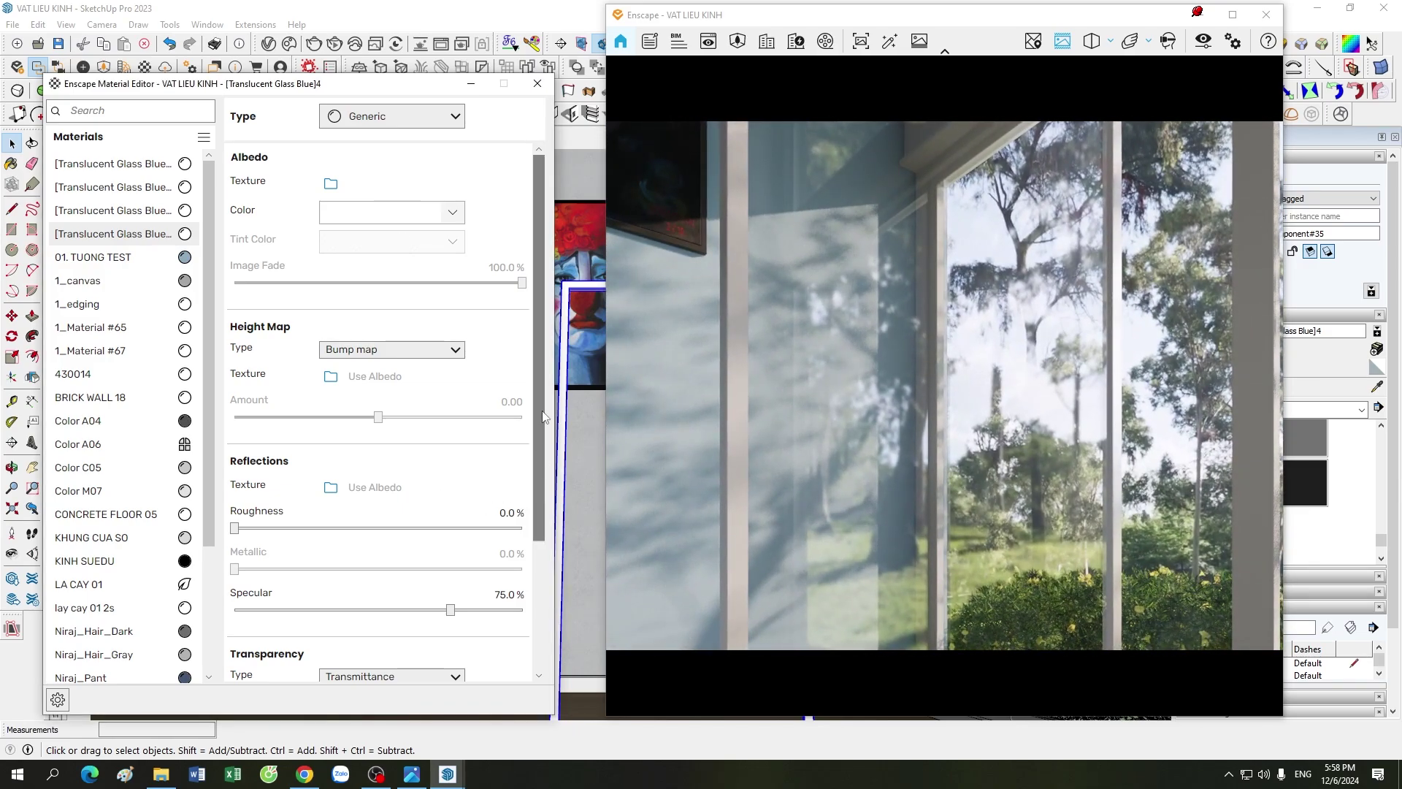
pyautogui.moveTo(542, 418)
pyautogui.mouseDown()
pyautogui.moveTo(538, 519)
pyautogui.moveTo(482, 259)
pyautogui.mouseUp()
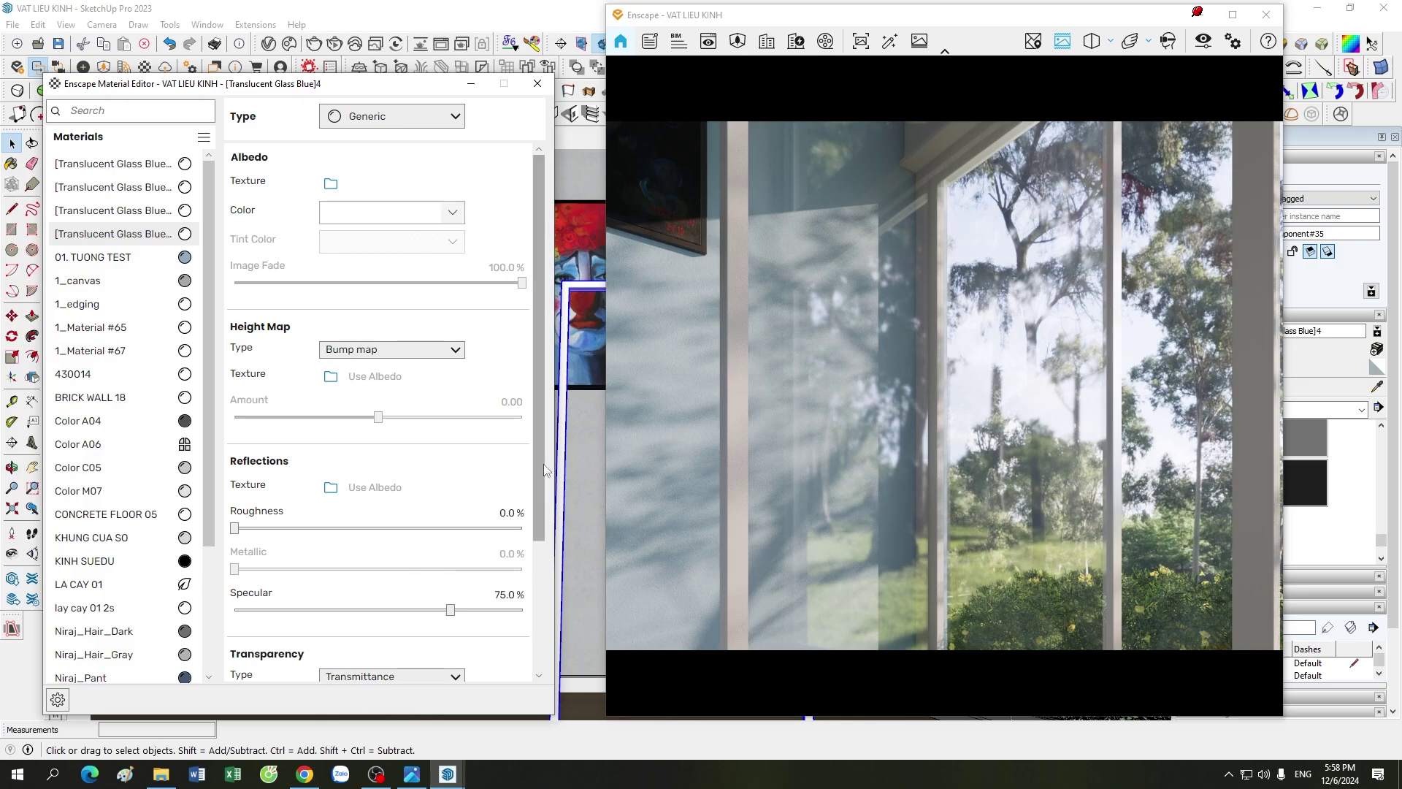
pyautogui.moveTo(543, 463); pyautogui.dragTo(544, 594)
# - Set the glass specular to 50% and view the wall corner in the render
pyautogui.doubleClick(503, 417)
pyautogui.write('50')
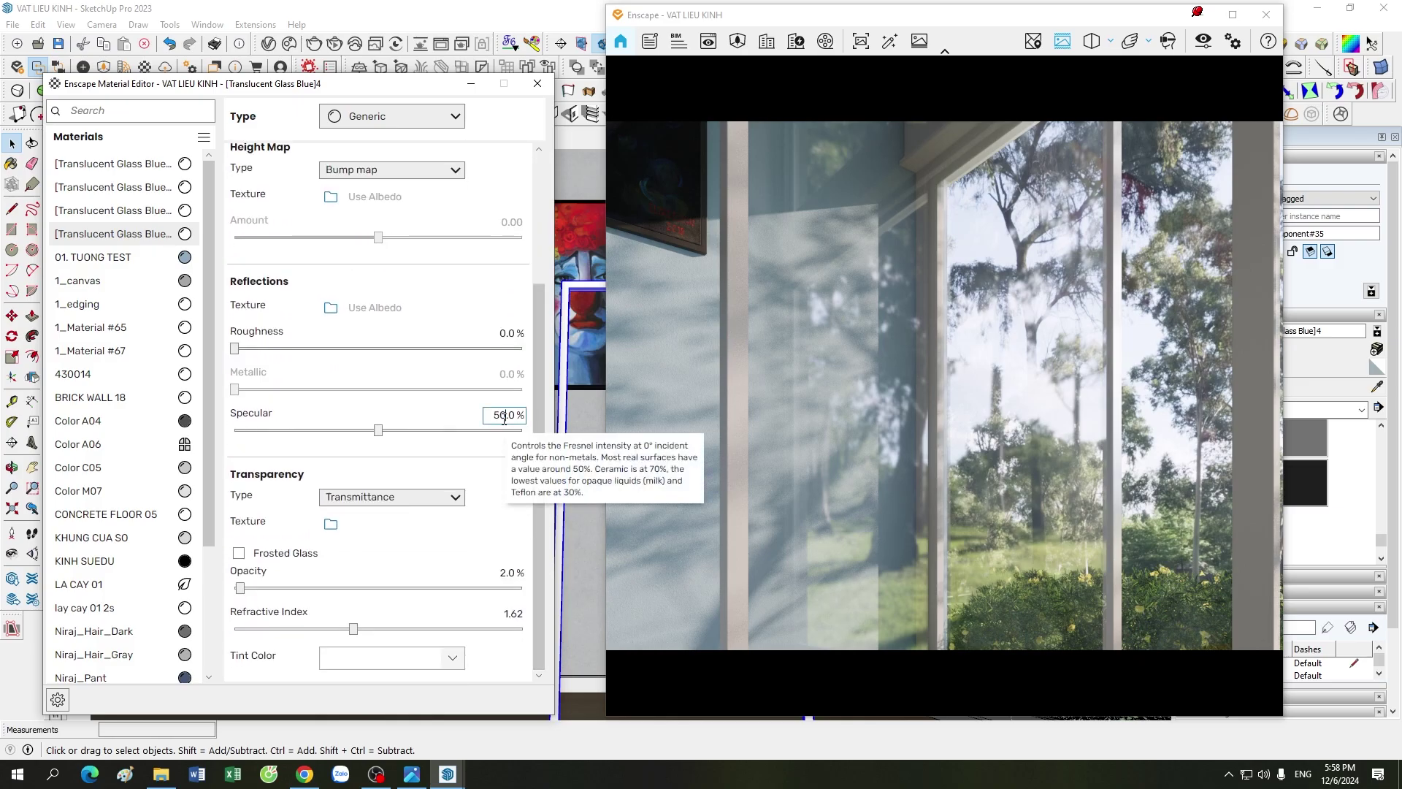
pyautogui.moveTo(982, 452); pyautogui.dragTo(983, 437)
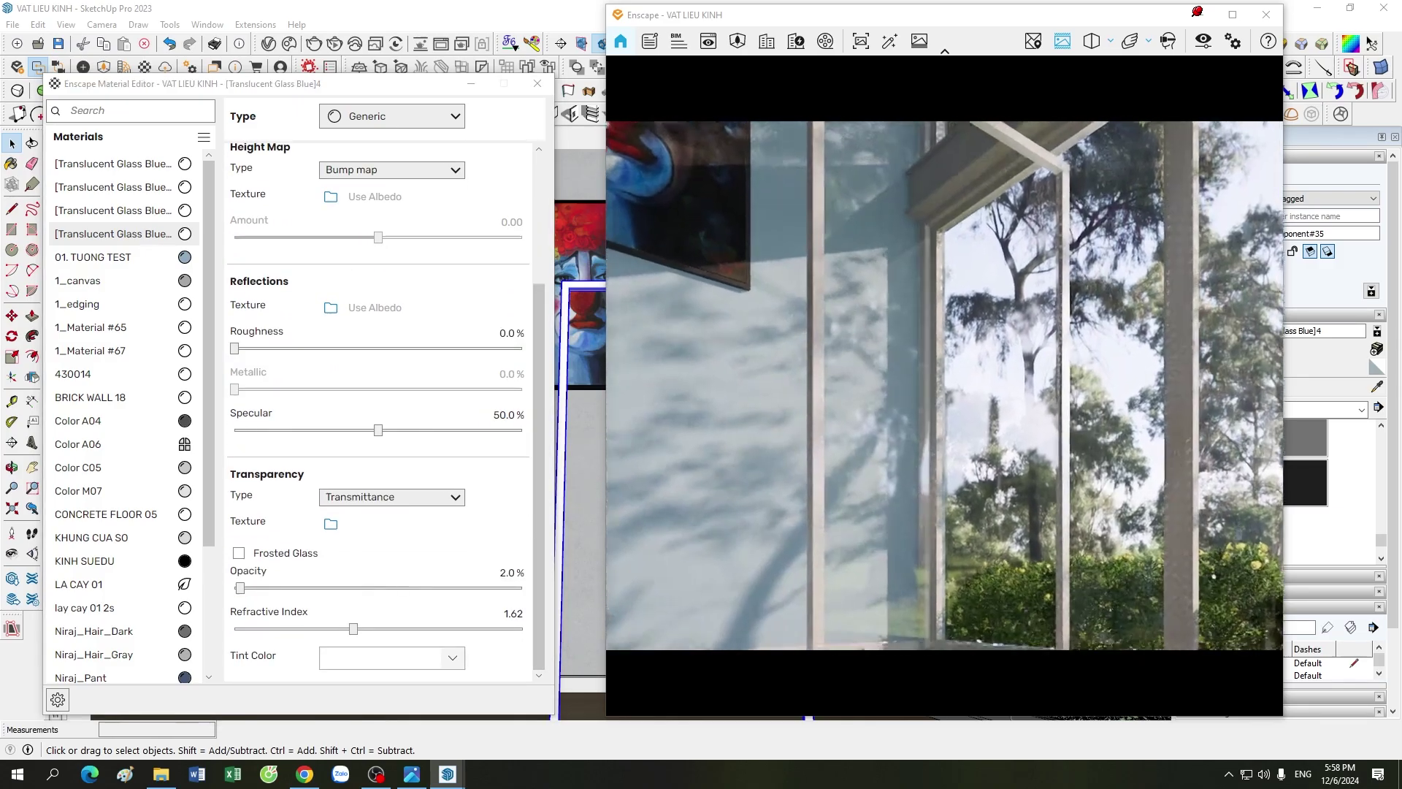
pyautogui.press('w')
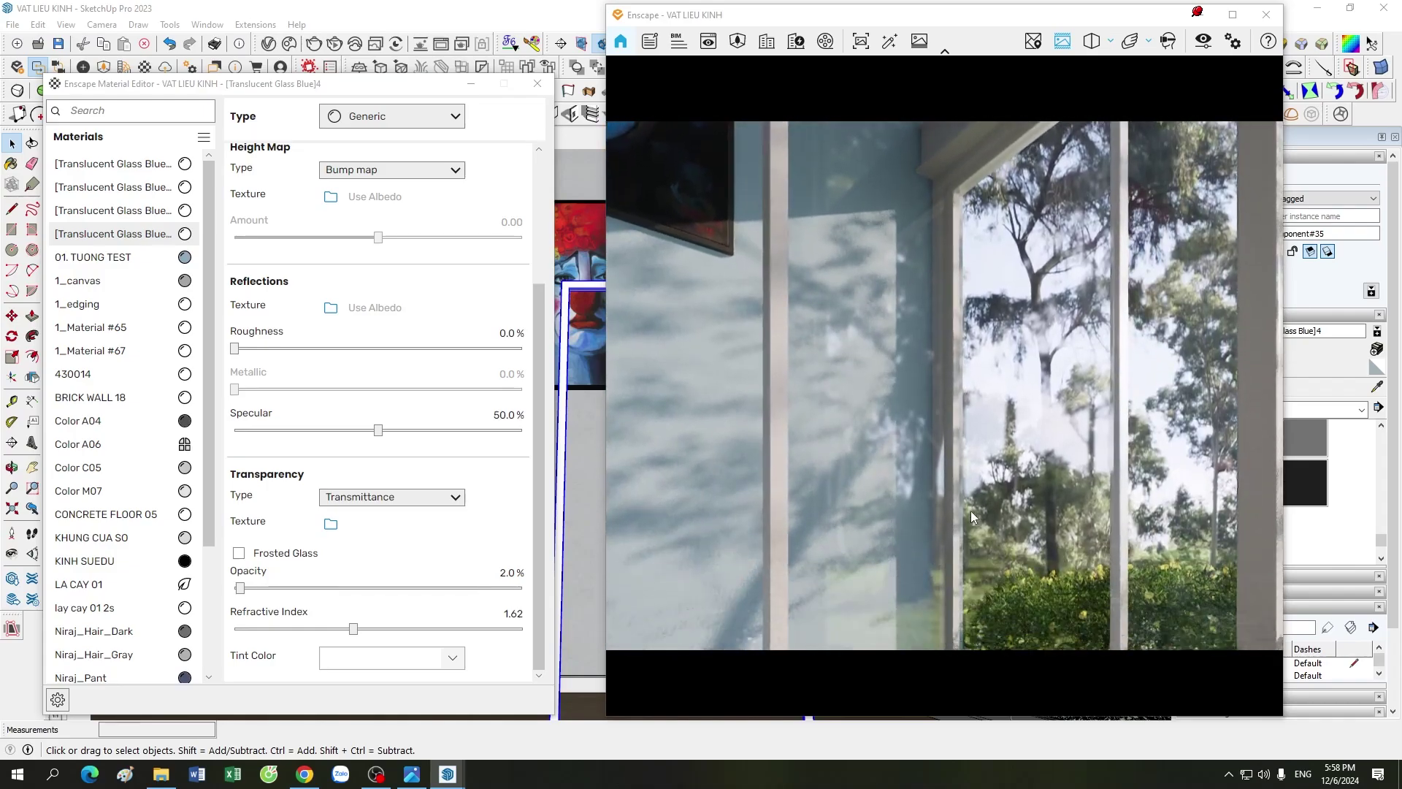
pyautogui.moveTo(970, 510); pyautogui.dragTo(661, 501)
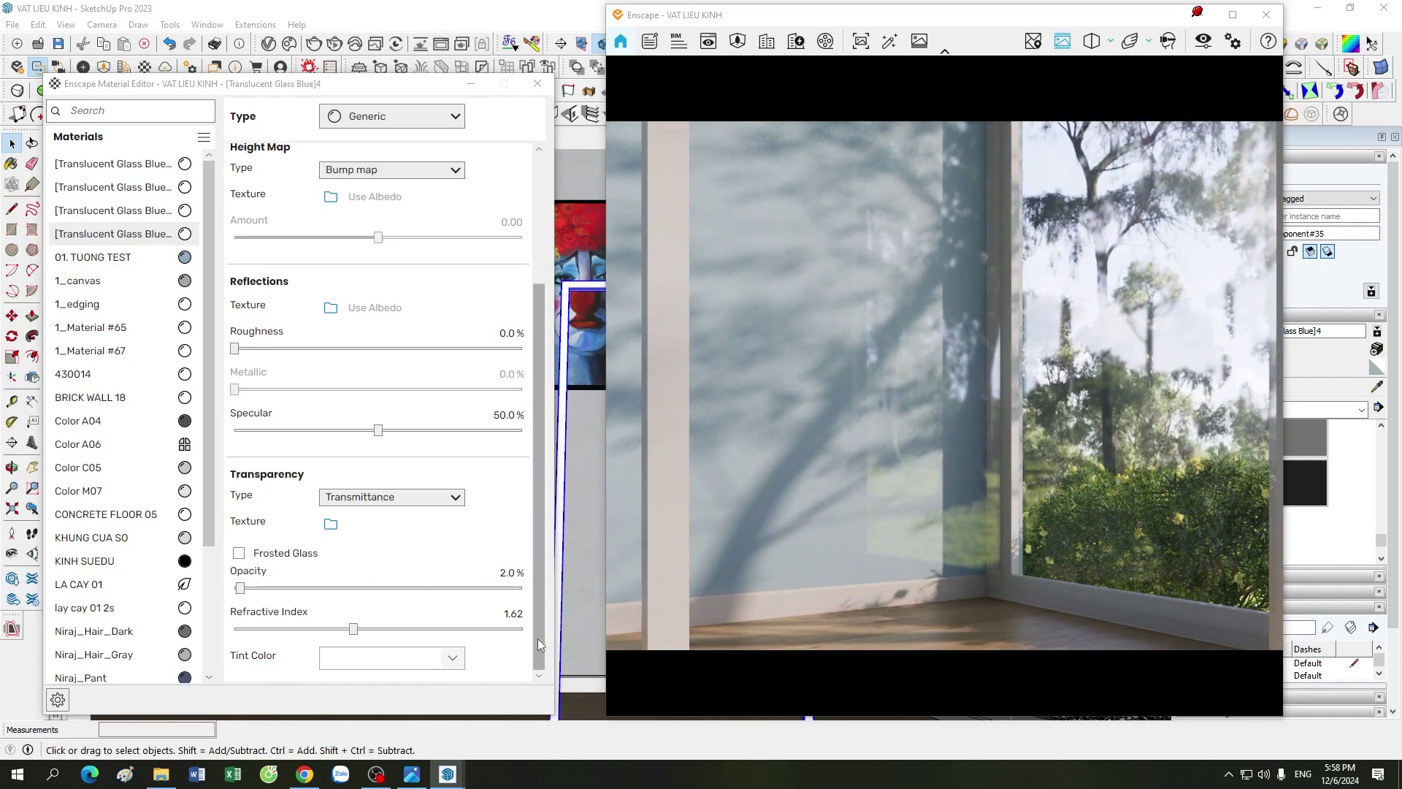
pyautogui.moveTo(538, 642); pyautogui.dragTo(540, 492)
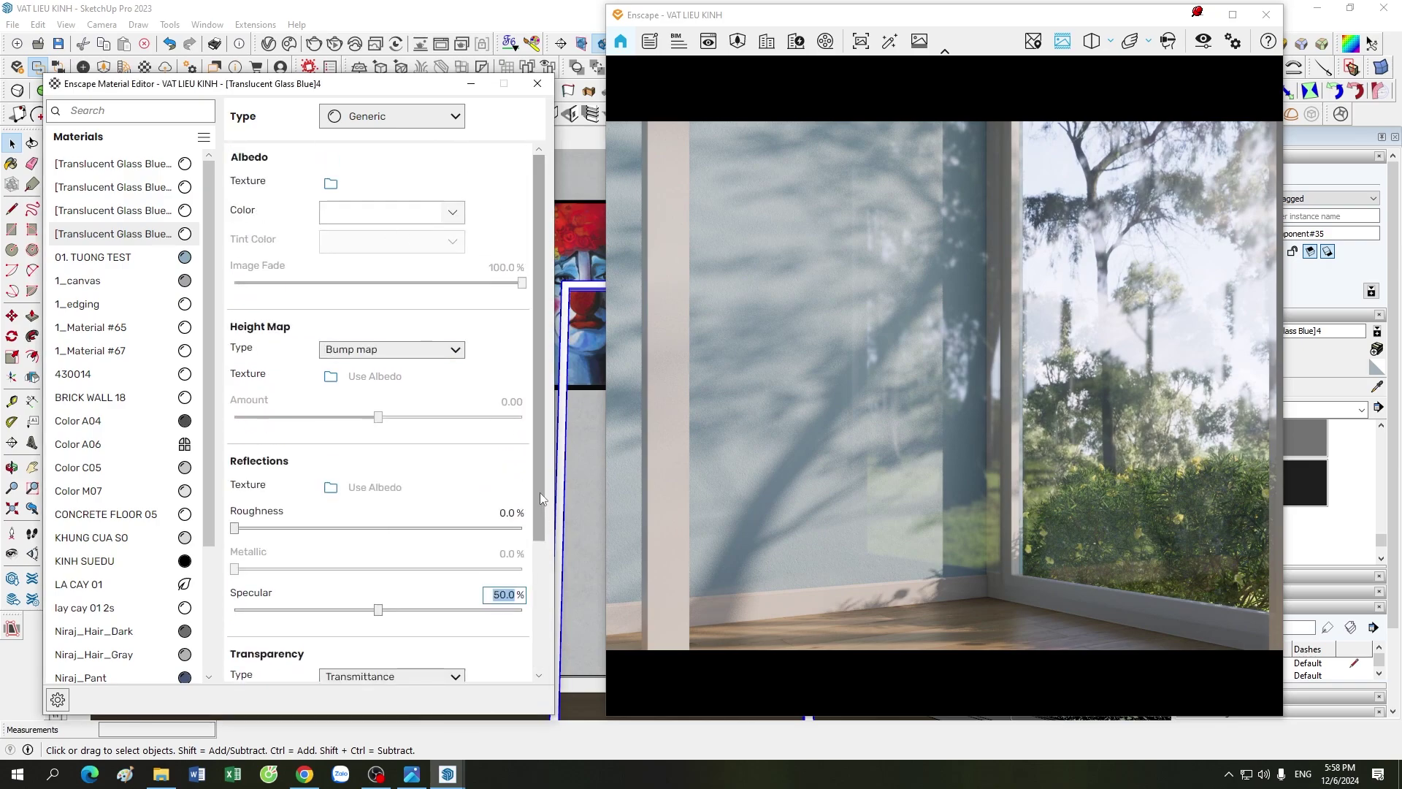
pyautogui.scroll(-3, 540, 493)
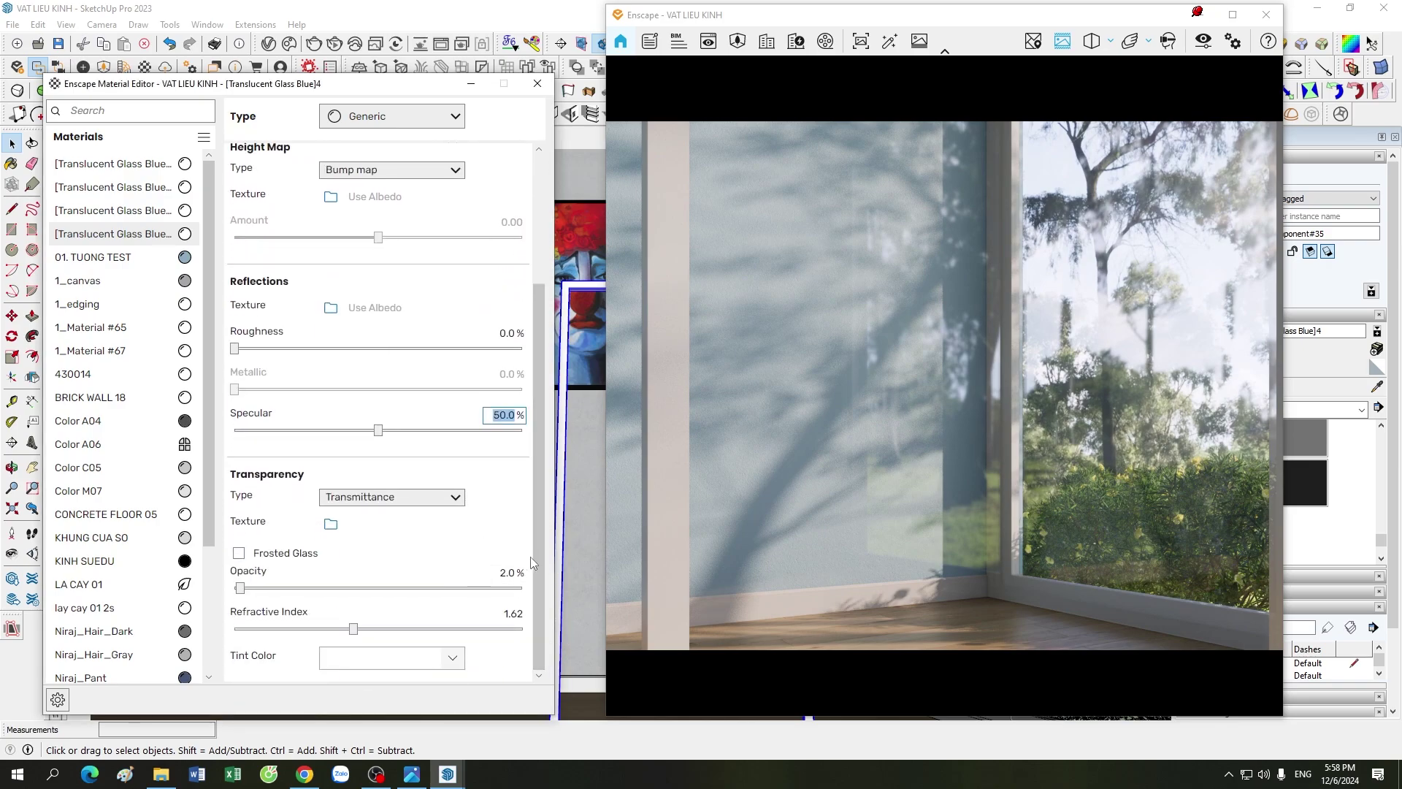
pyautogui.scroll(3, 538, 597)
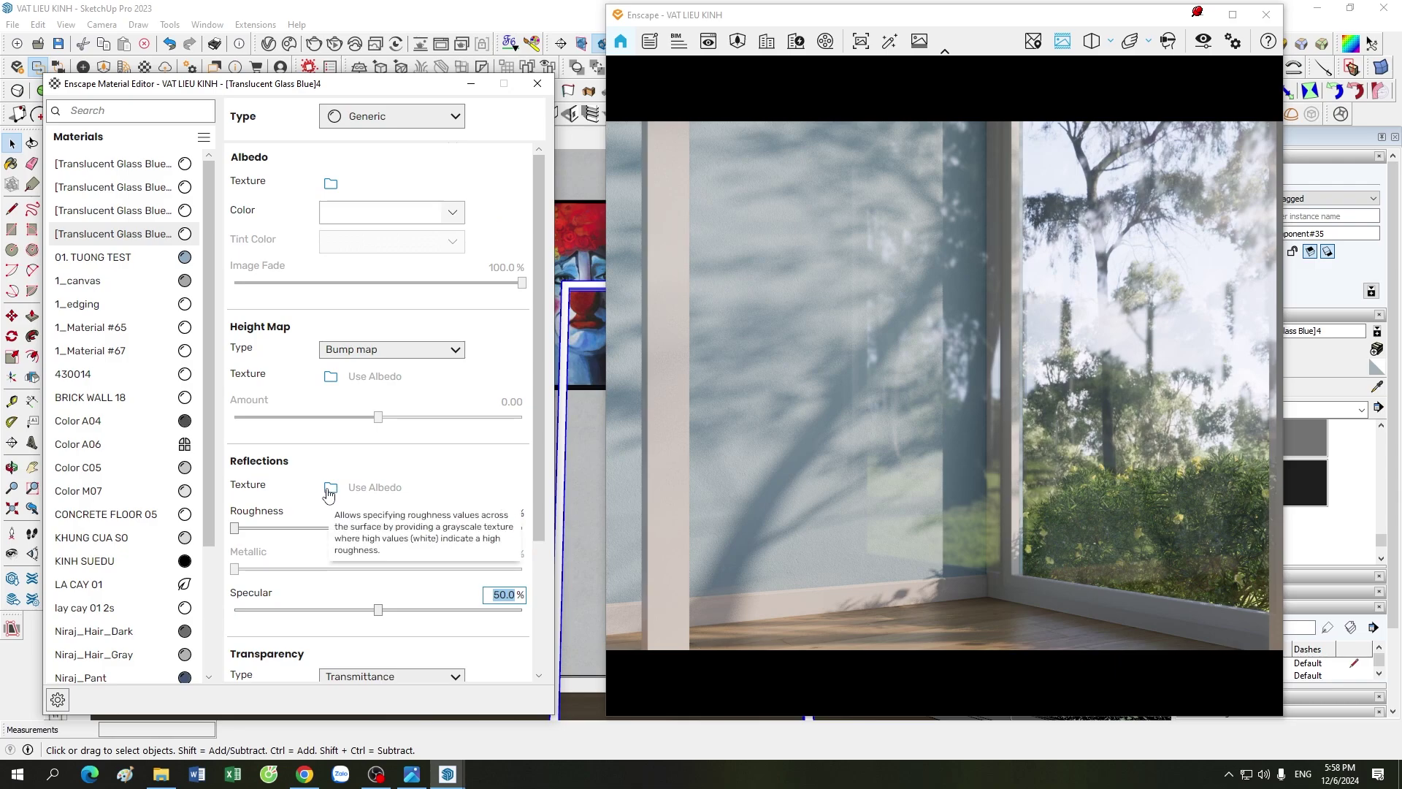
# - Load BAN.jpg from KINH > 3 KINH BAN 1 as the glass reflection texture
pyautogui.click(330, 487)
pyautogui.click(382, 132)
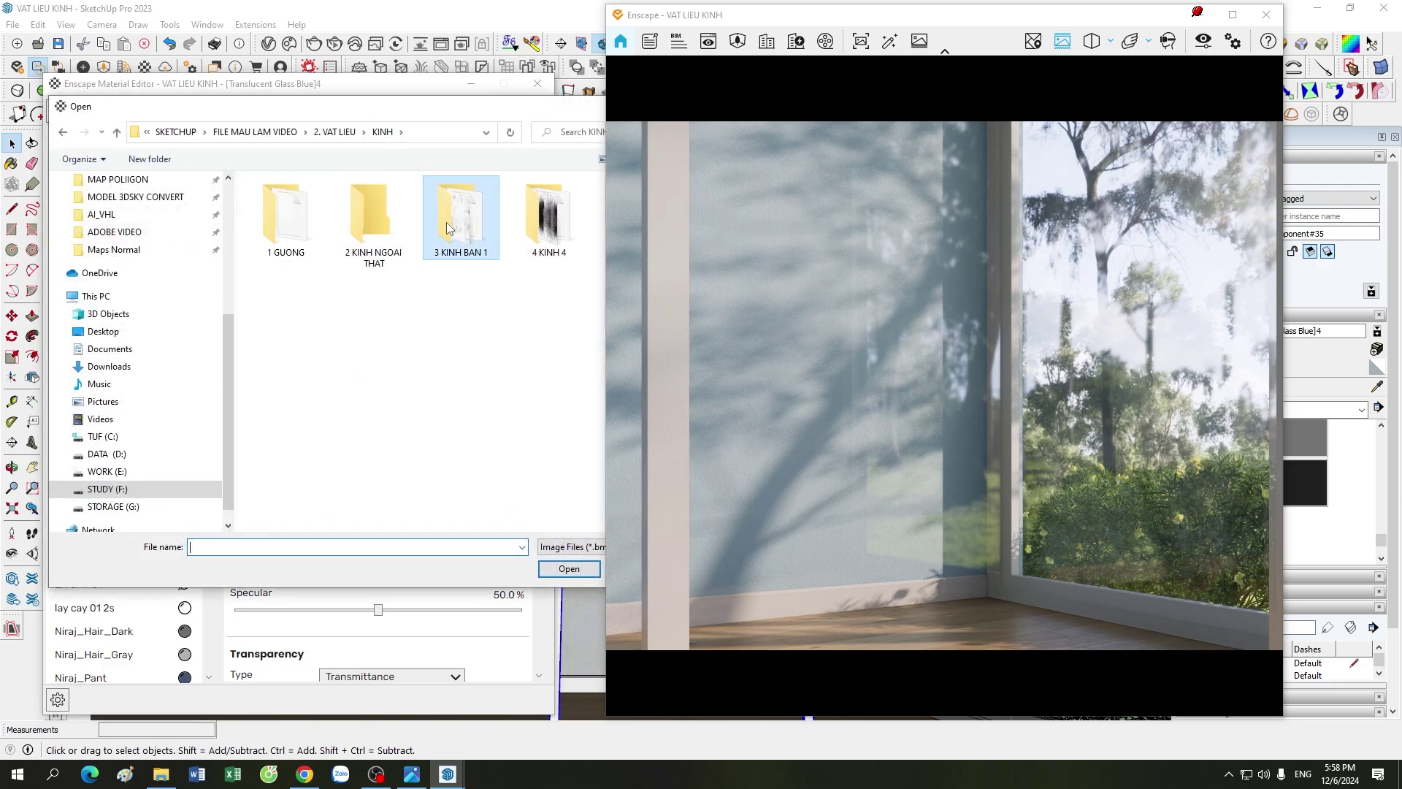
pyautogui.doubleClick(445, 219)
pyautogui.click(471, 227)
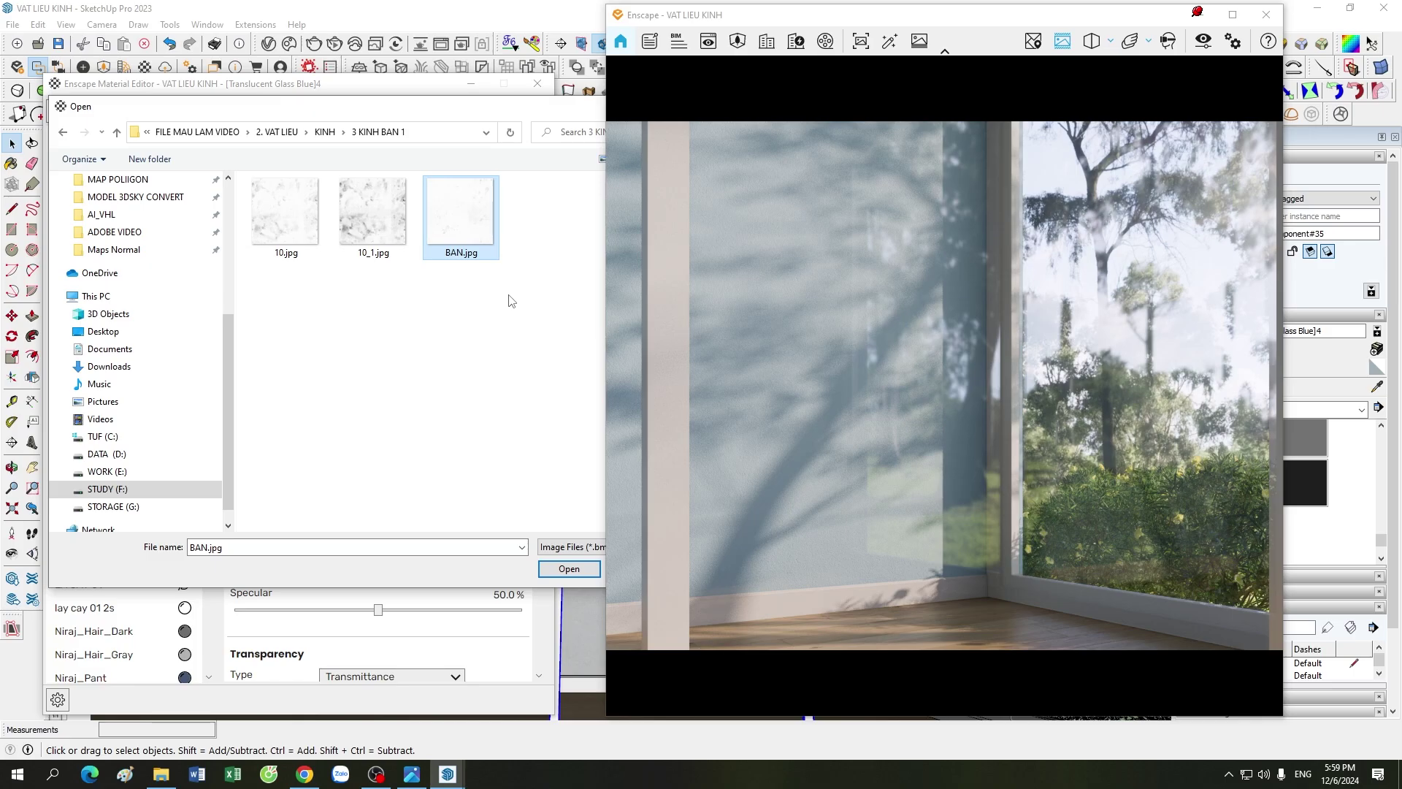
pyautogui.press('Return')
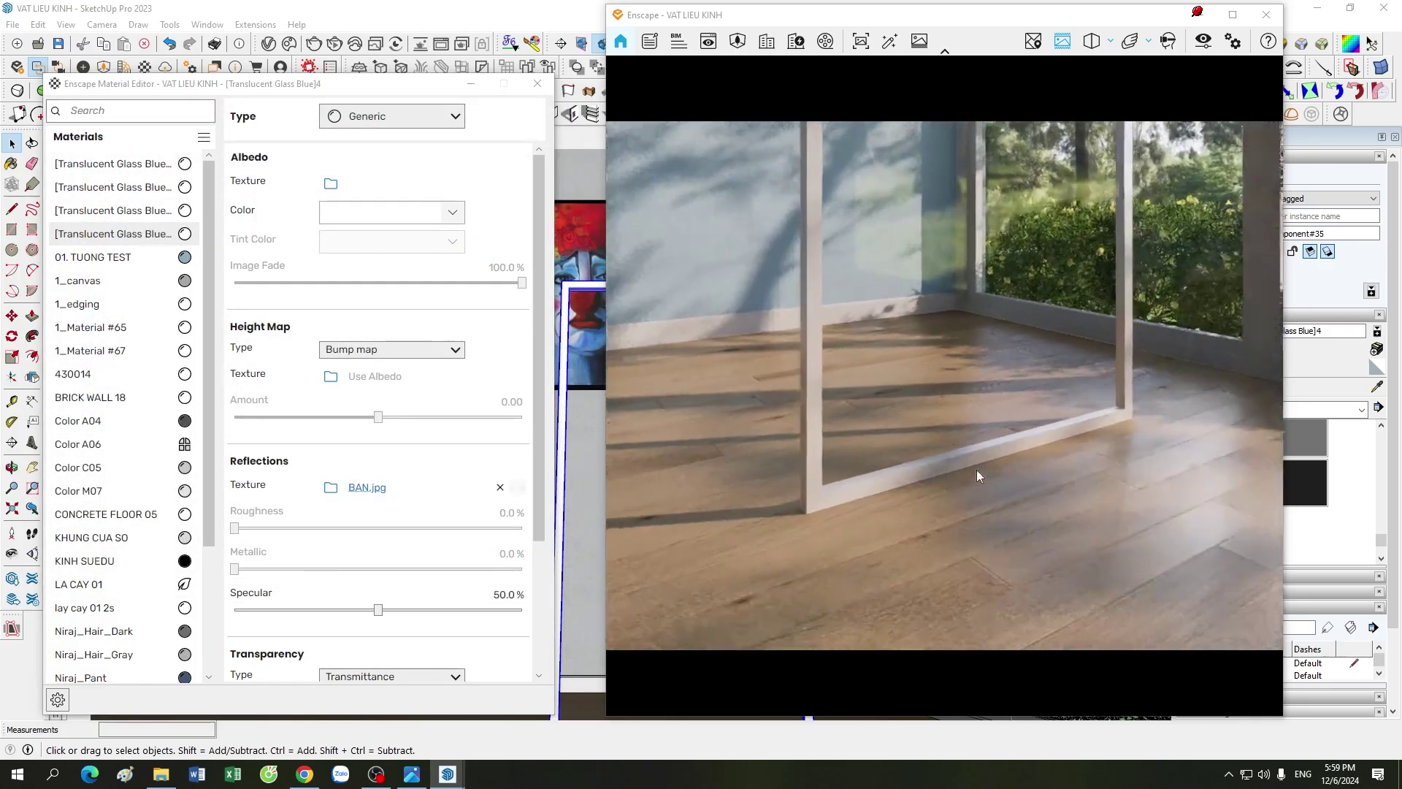
# - Invert the BAN.jpg roughness texture
pyautogui.click(518, 487)
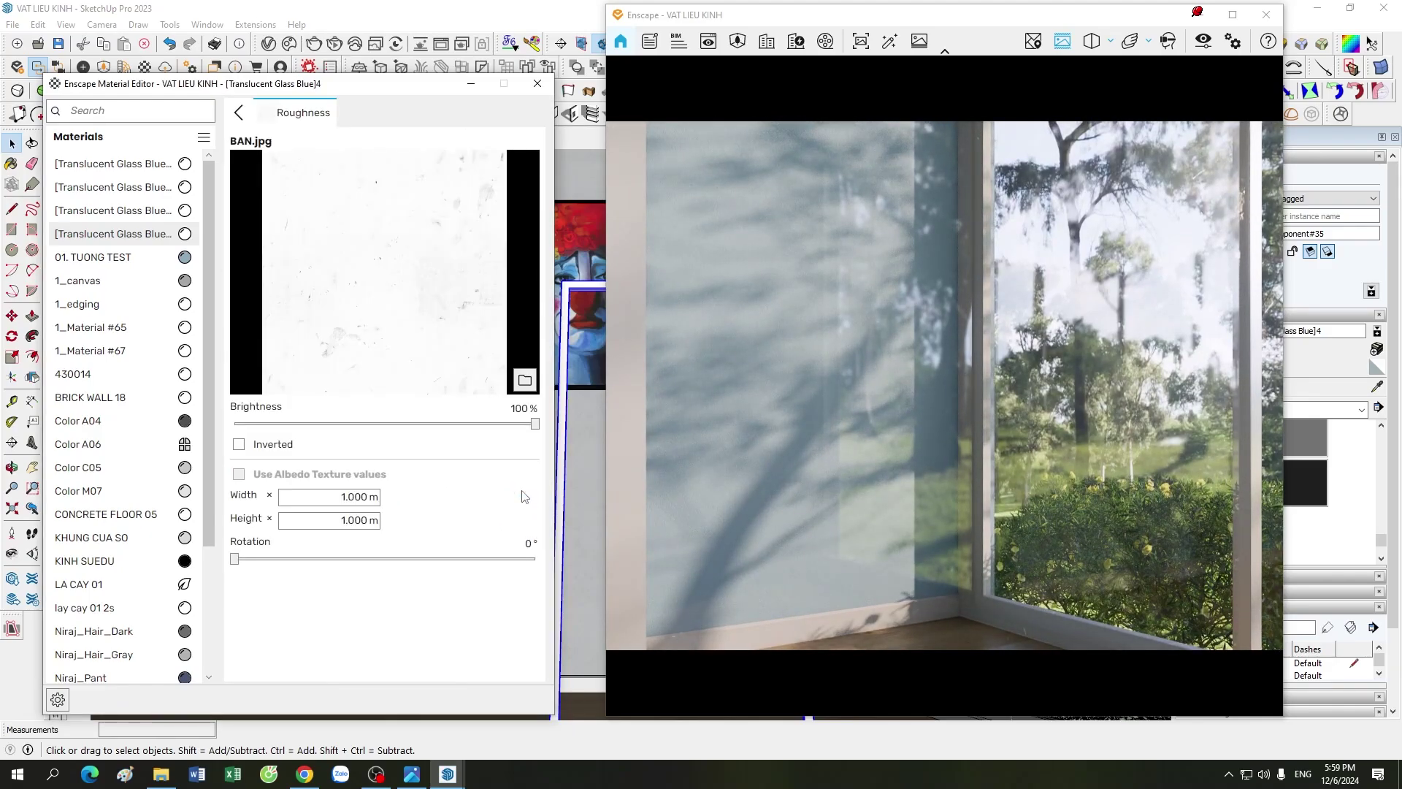
pyautogui.click(269, 451)
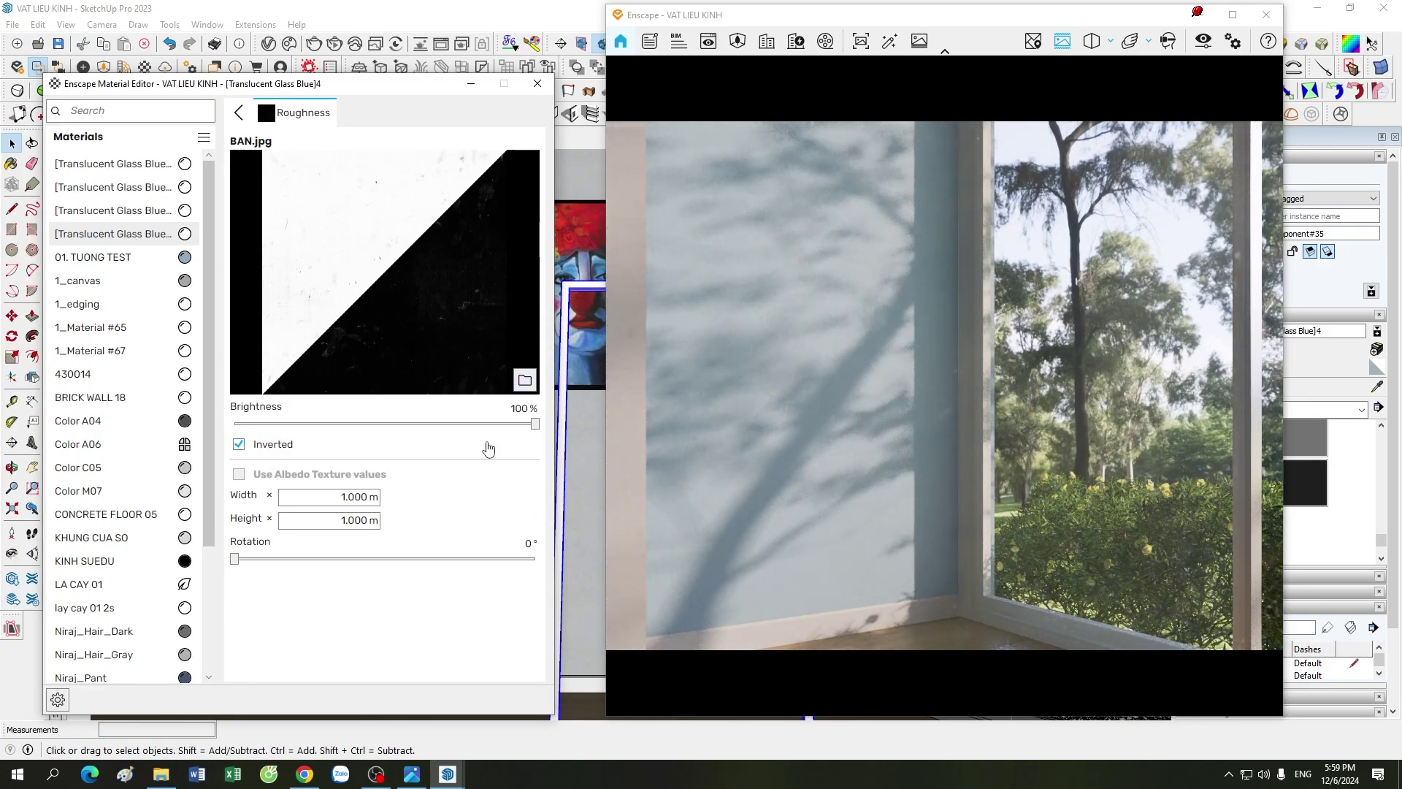
pyautogui.moveTo(730, 537)
pyautogui.mouseDown()
pyautogui.moveTo(847, 541)
pyautogui.moveTo(327, 499)
pyautogui.mouseUp()
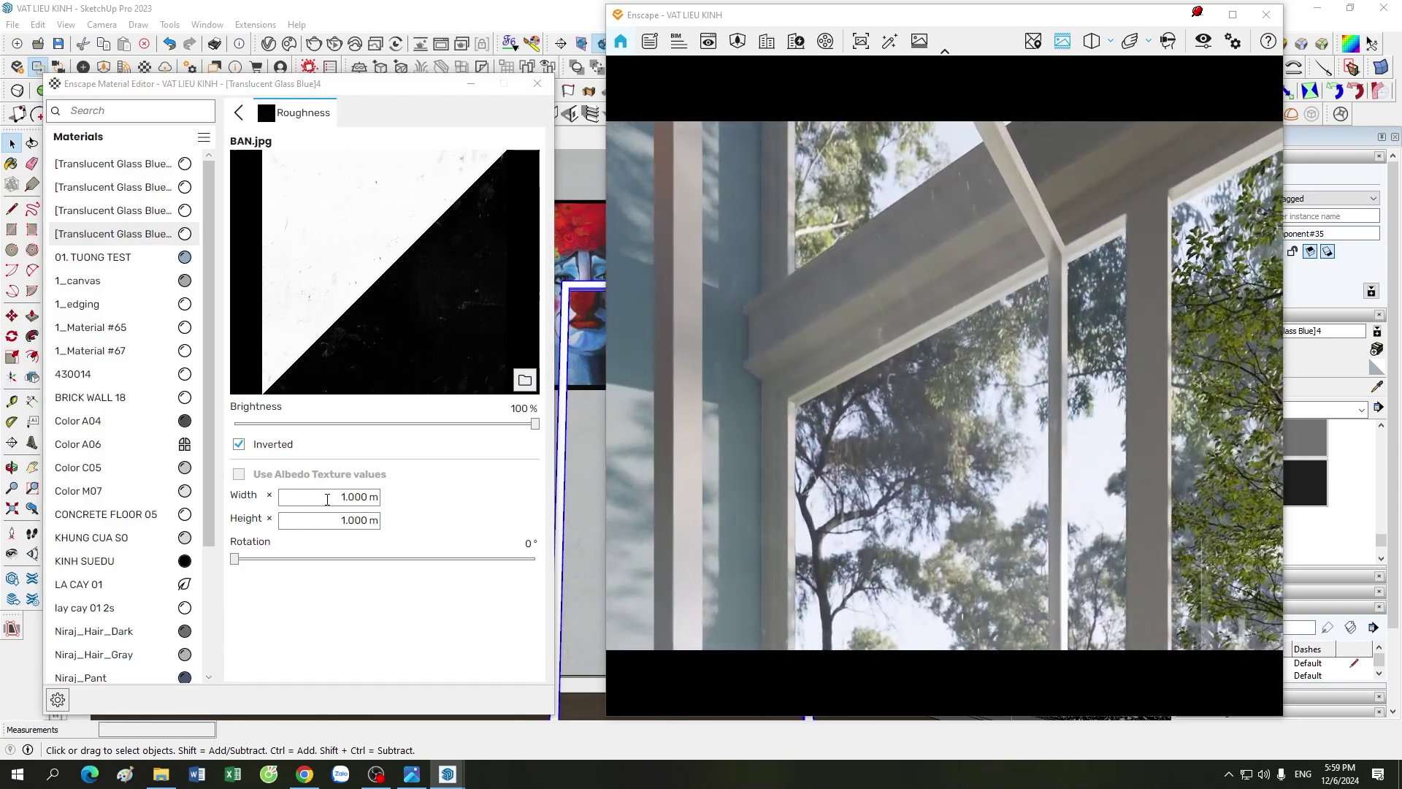
# - Tile the BAN.jpg roughness texture at 0.6 m width and 0.6 m height
pyautogui.click(327, 500)
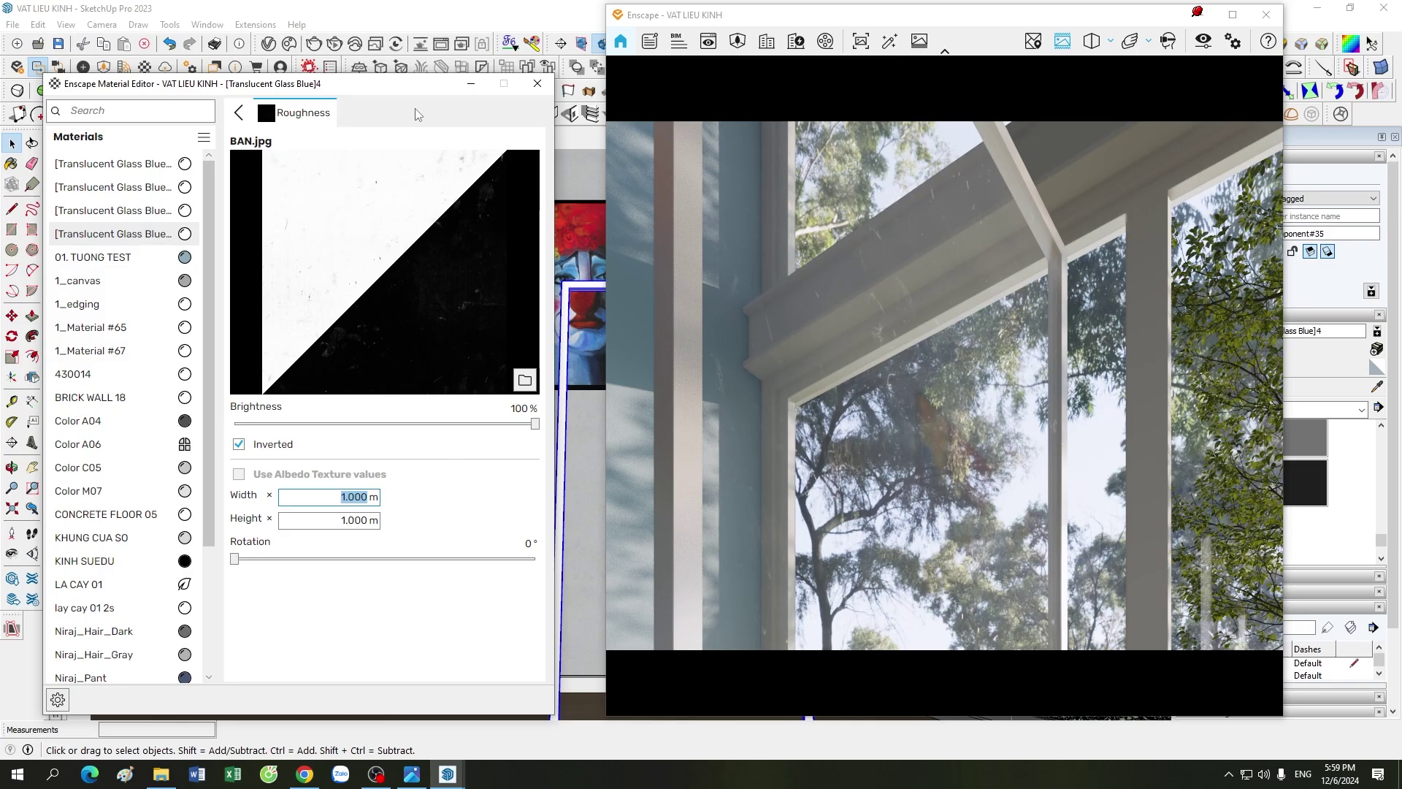
pyautogui.moveTo(730, 453); pyautogui.dragTo(971, 470)
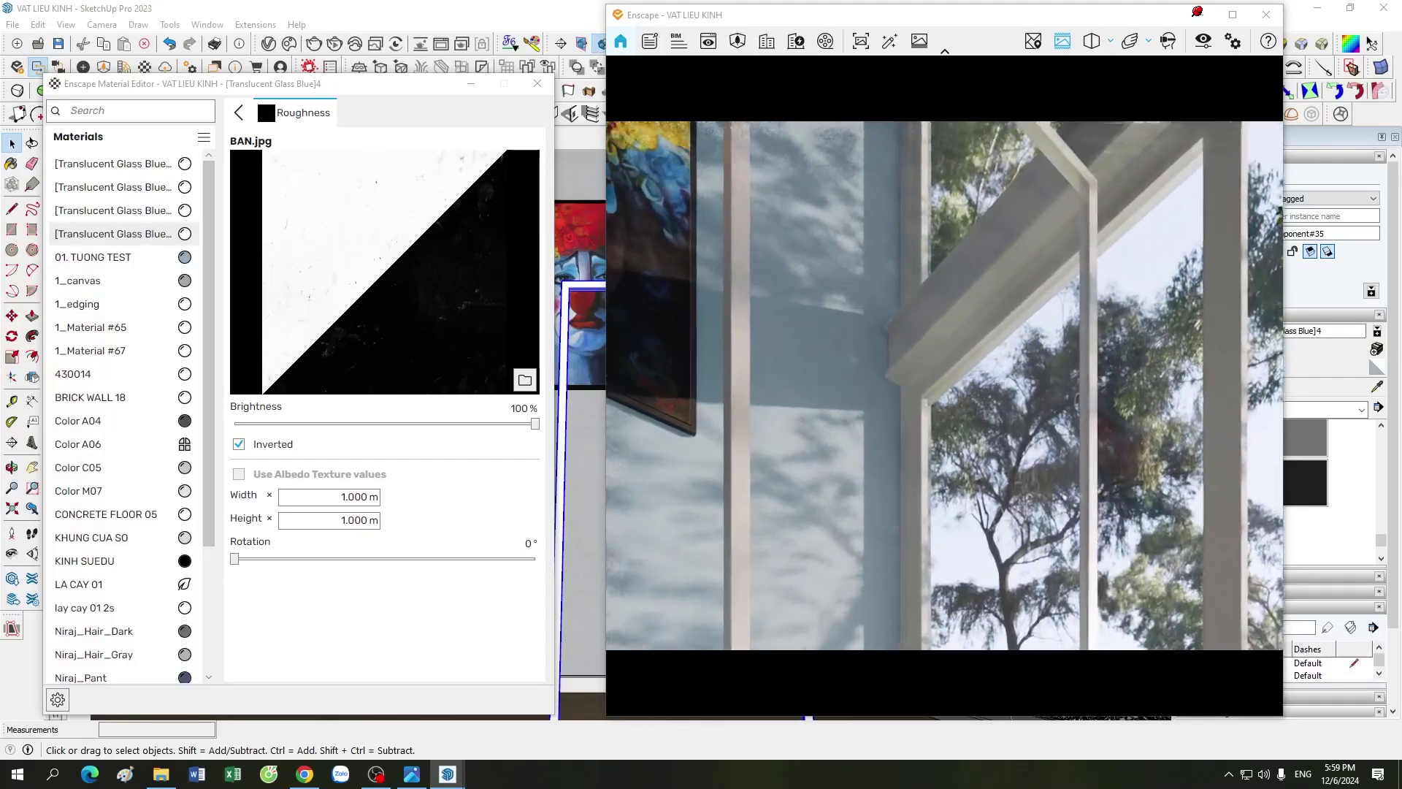
pyautogui.click(325, 497)
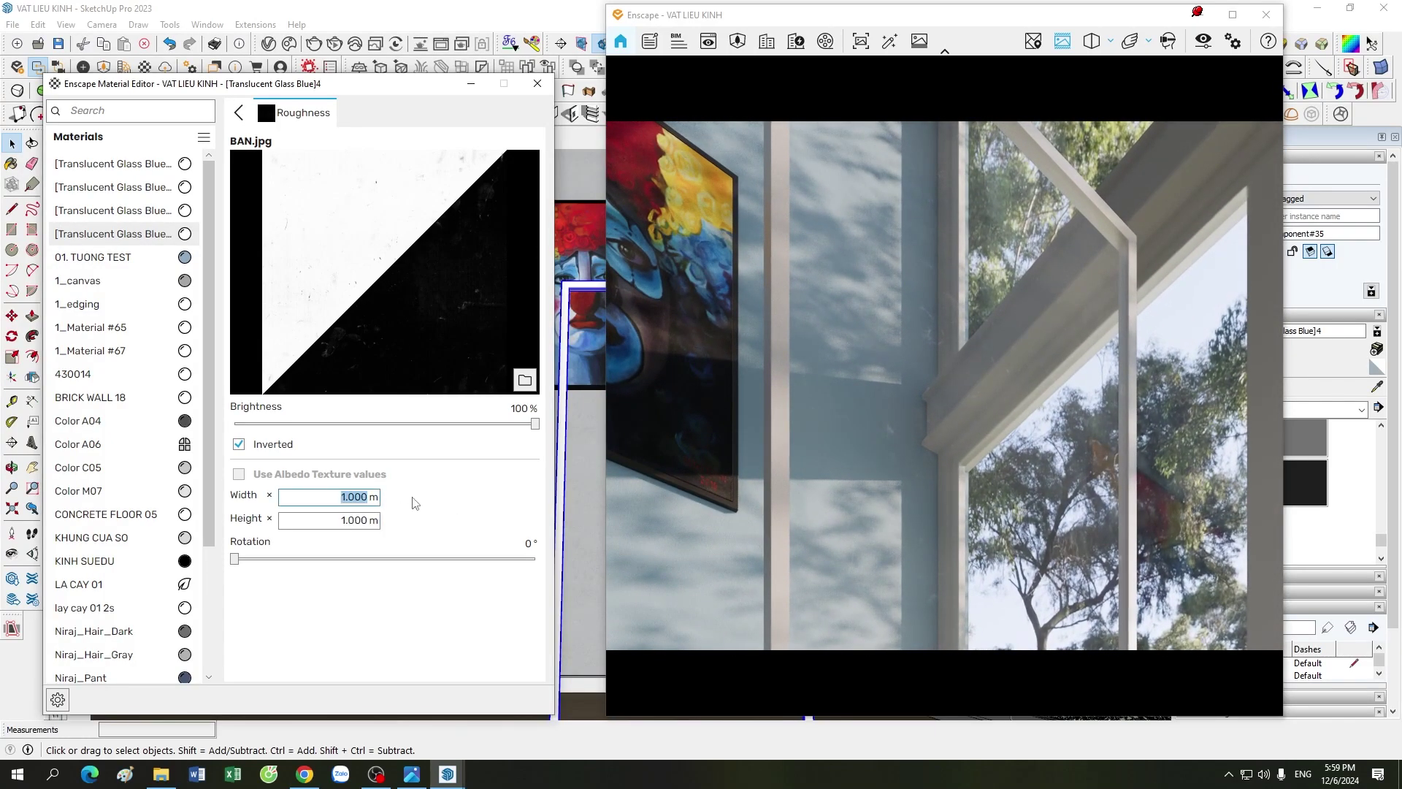
pyautogui.write('.6')
pyautogui.press('Tab')
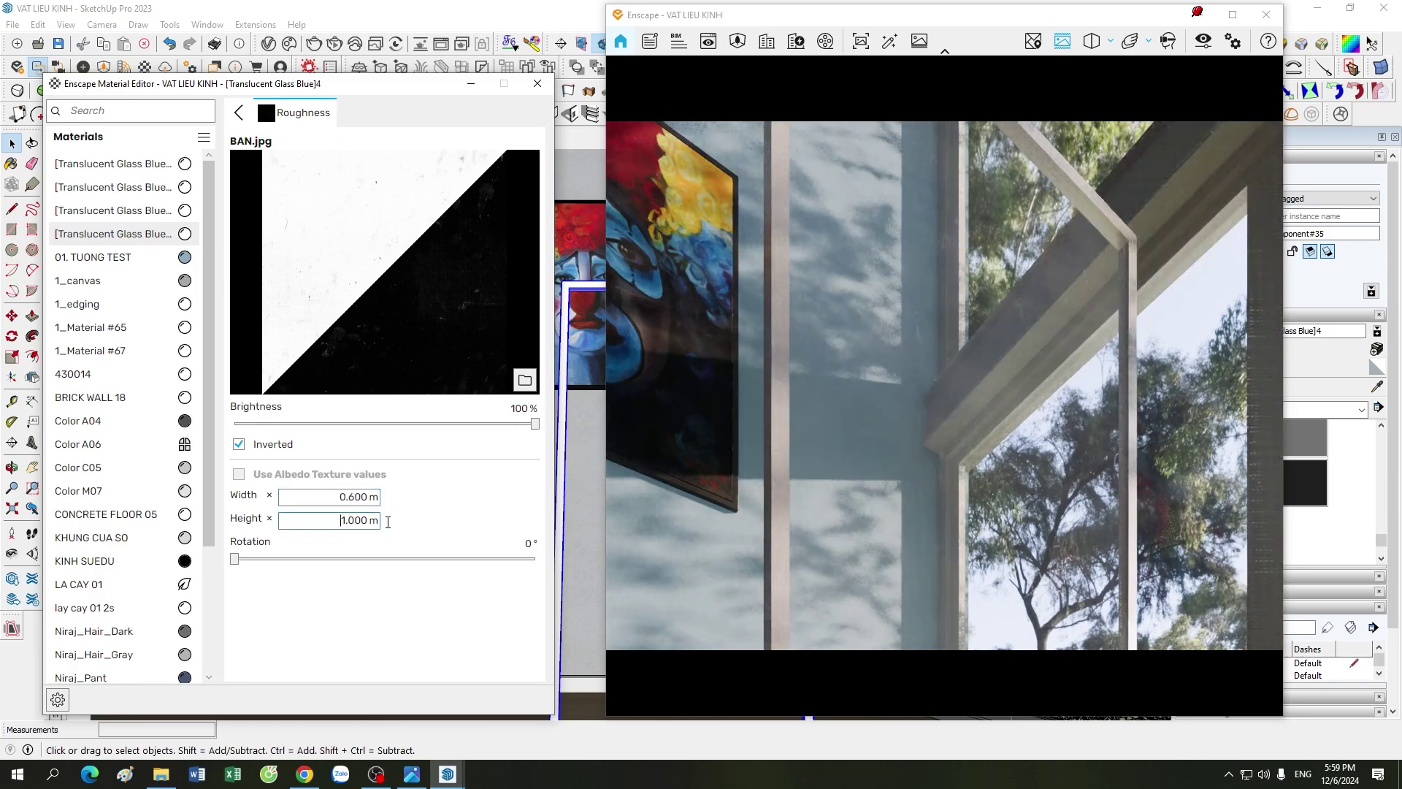
pyautogui.write('.6')
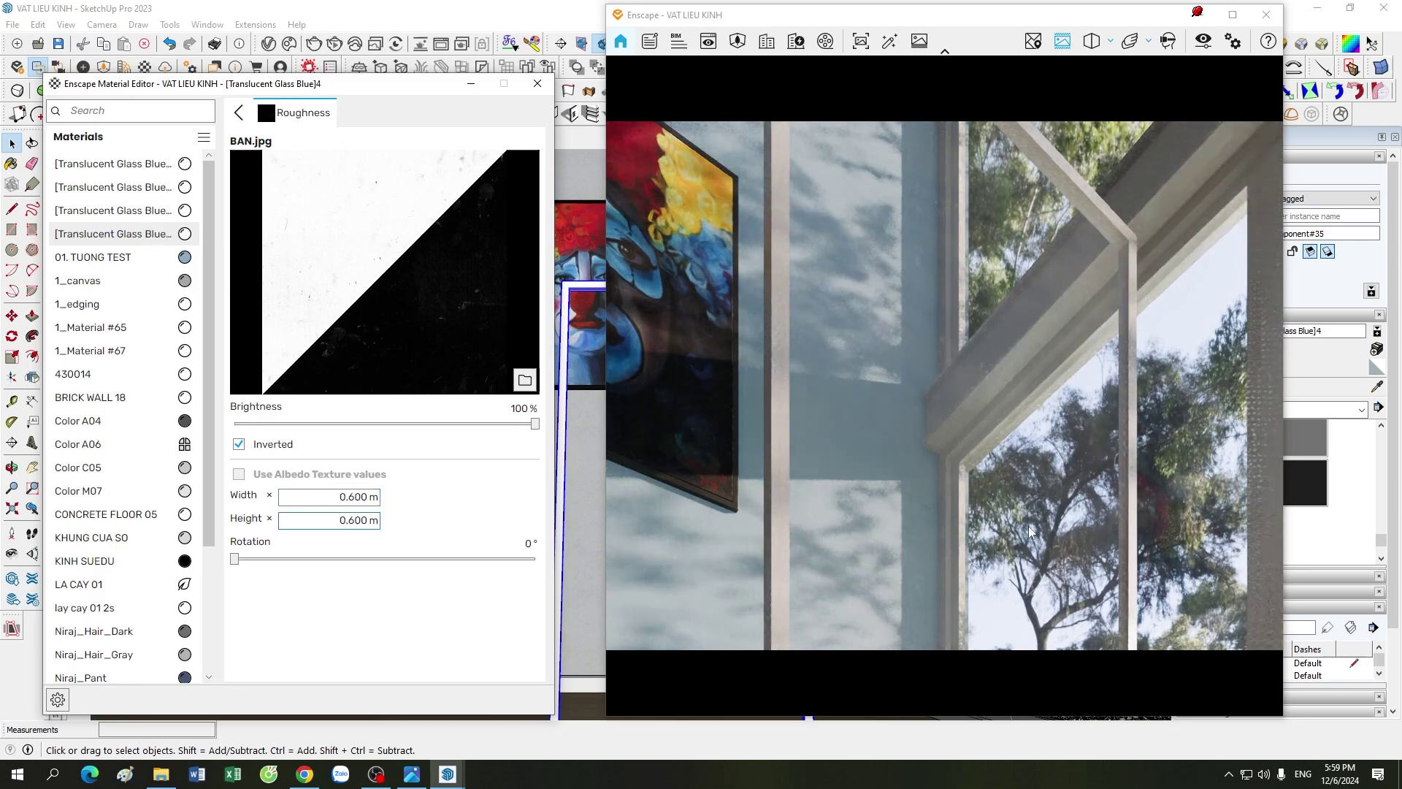
pyautogui.moveTo(923, 509); pyautogui.dragTo(958, 527)
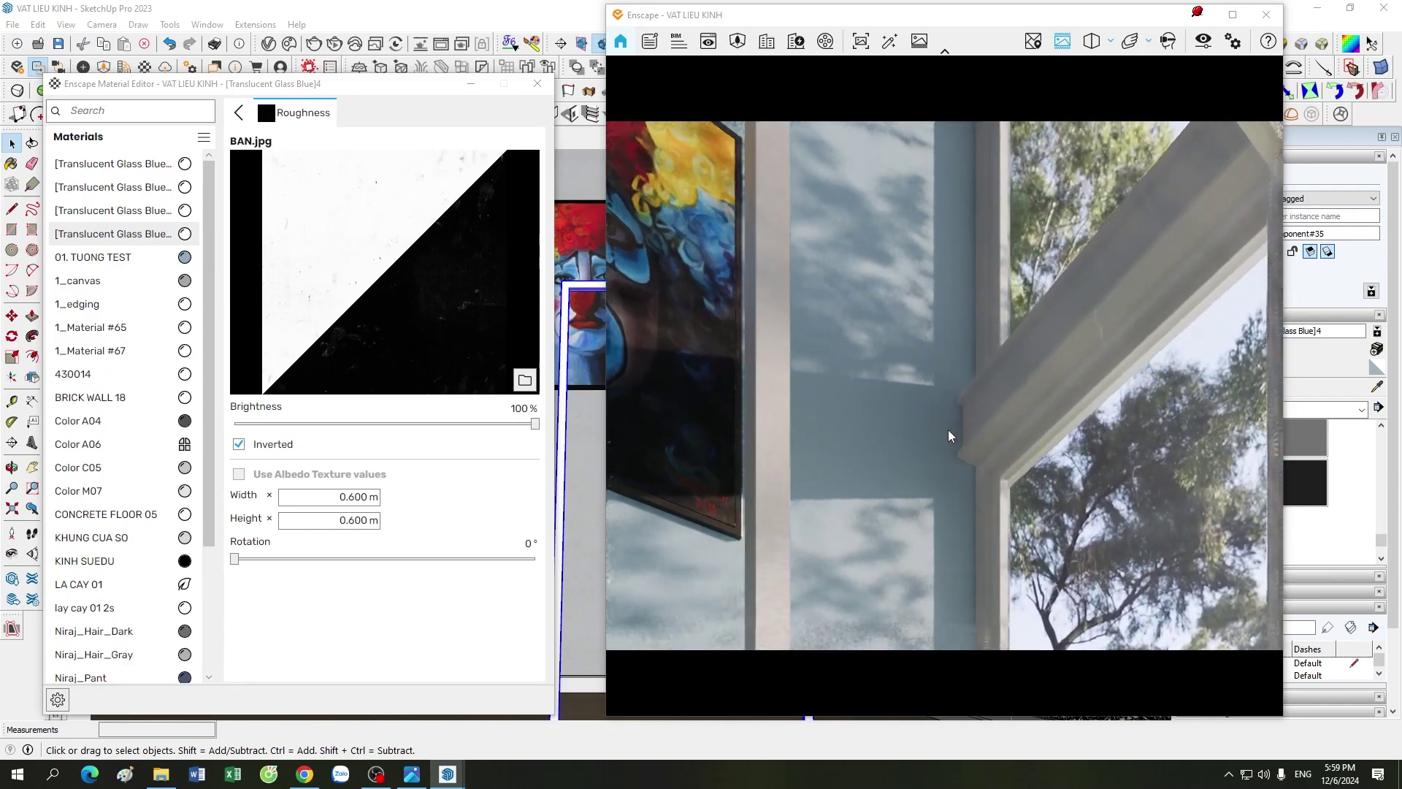
pyautogui.click(239, 112)
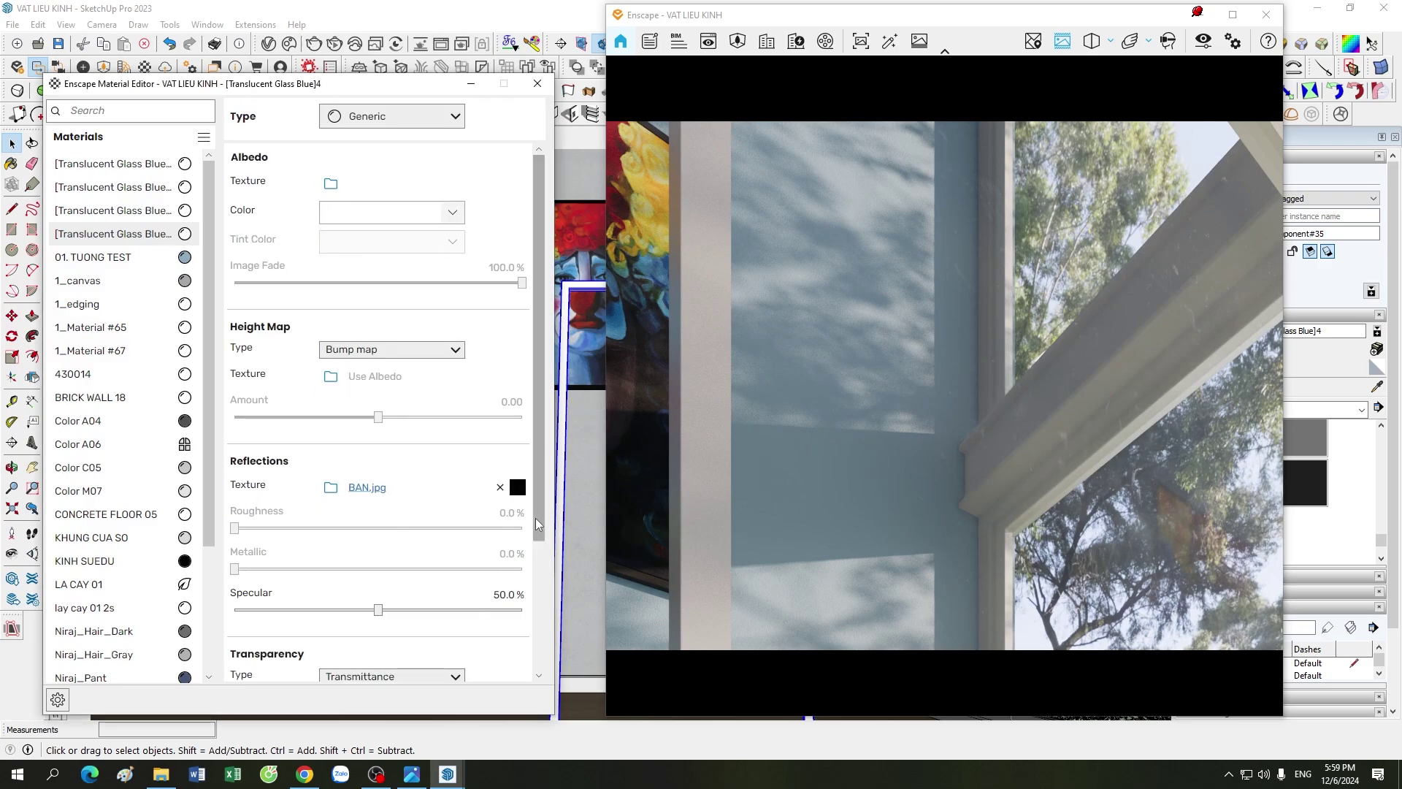
# - Reopen the BAN.jpg roughness texture settings and view the painting, window and trees in the render
pyautogui.scroll(-3, 536, 519)
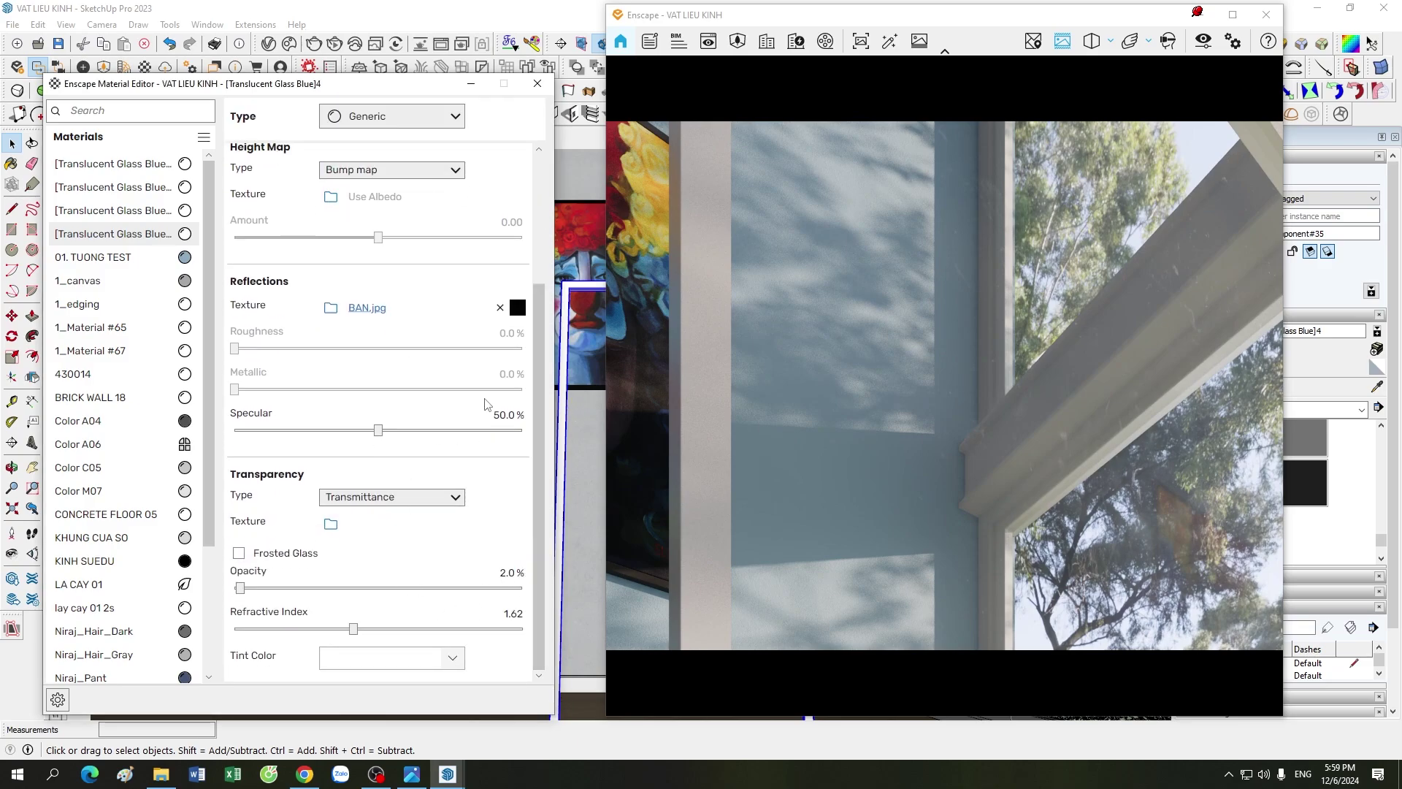
pyautogui.scroll(1, 379, 401)
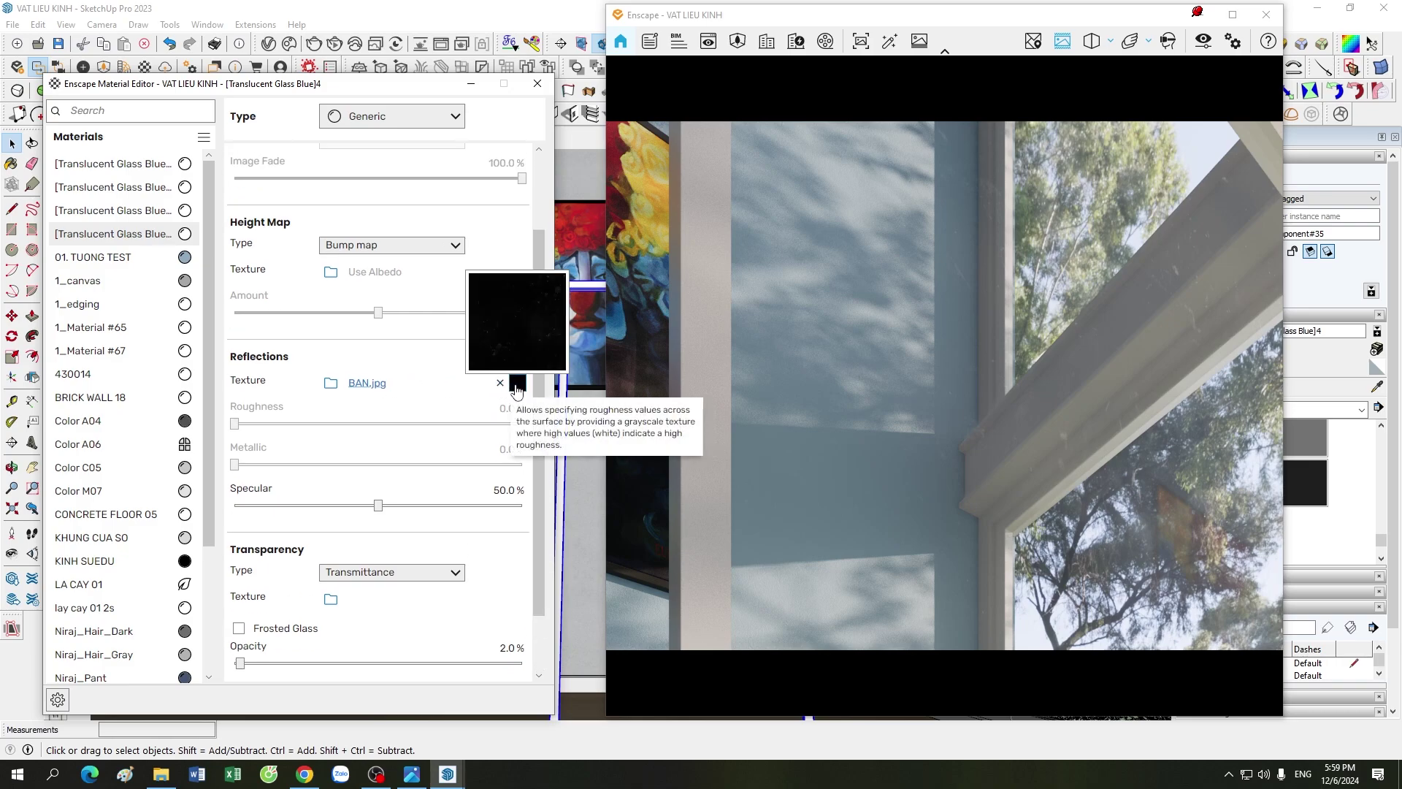
pyautogui.click(517, 382)
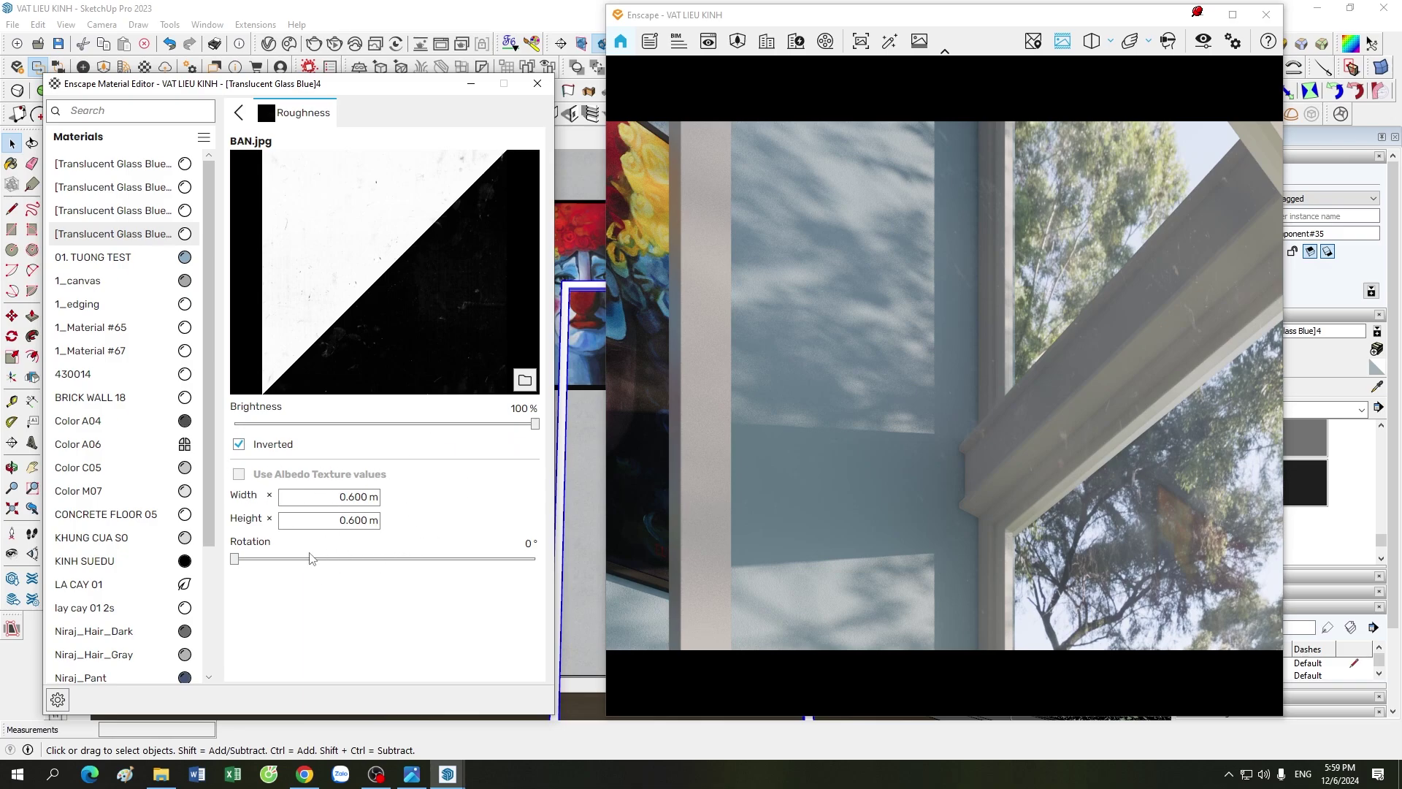
pyautogui.moveTo(856, 497); pyautogui.dragTo(982, 518)
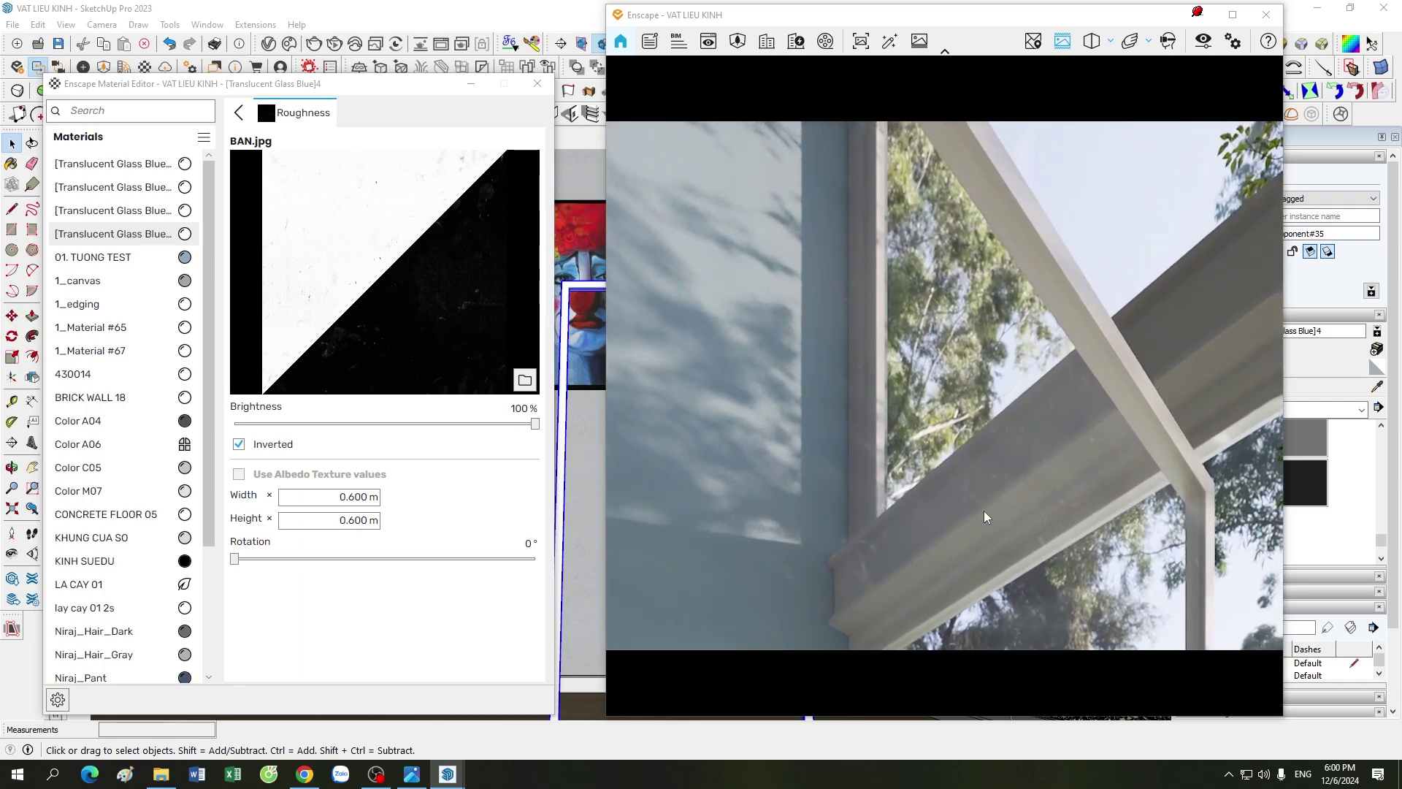
pyautogui.moveTo(985, 520); pyautogui.dragTo(775, 342)
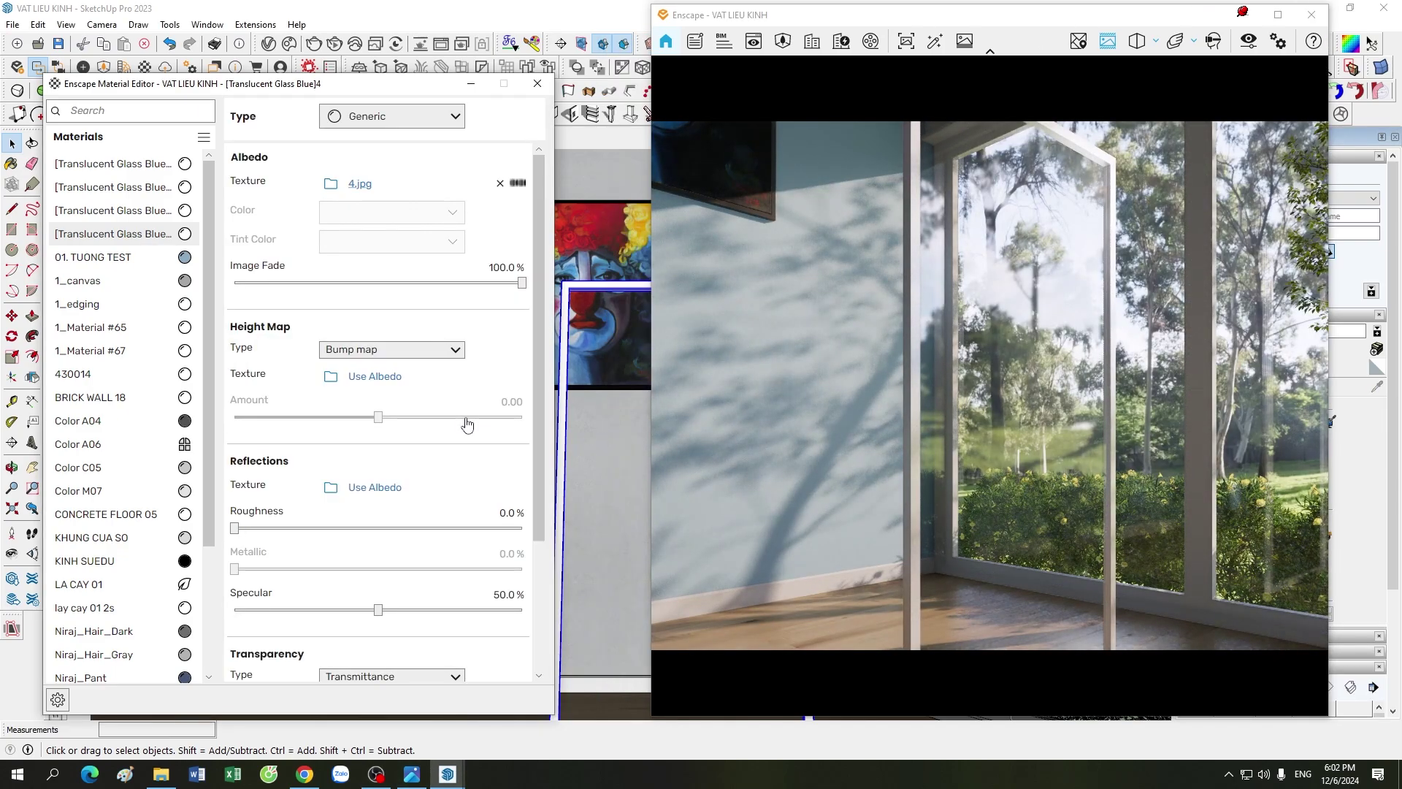
# - Shift the Enscape window and review the 4.jpg glass material's Transparency section
pyautogui.moveTo(1033, 37); pyautogui.dragTo(1005, 22)
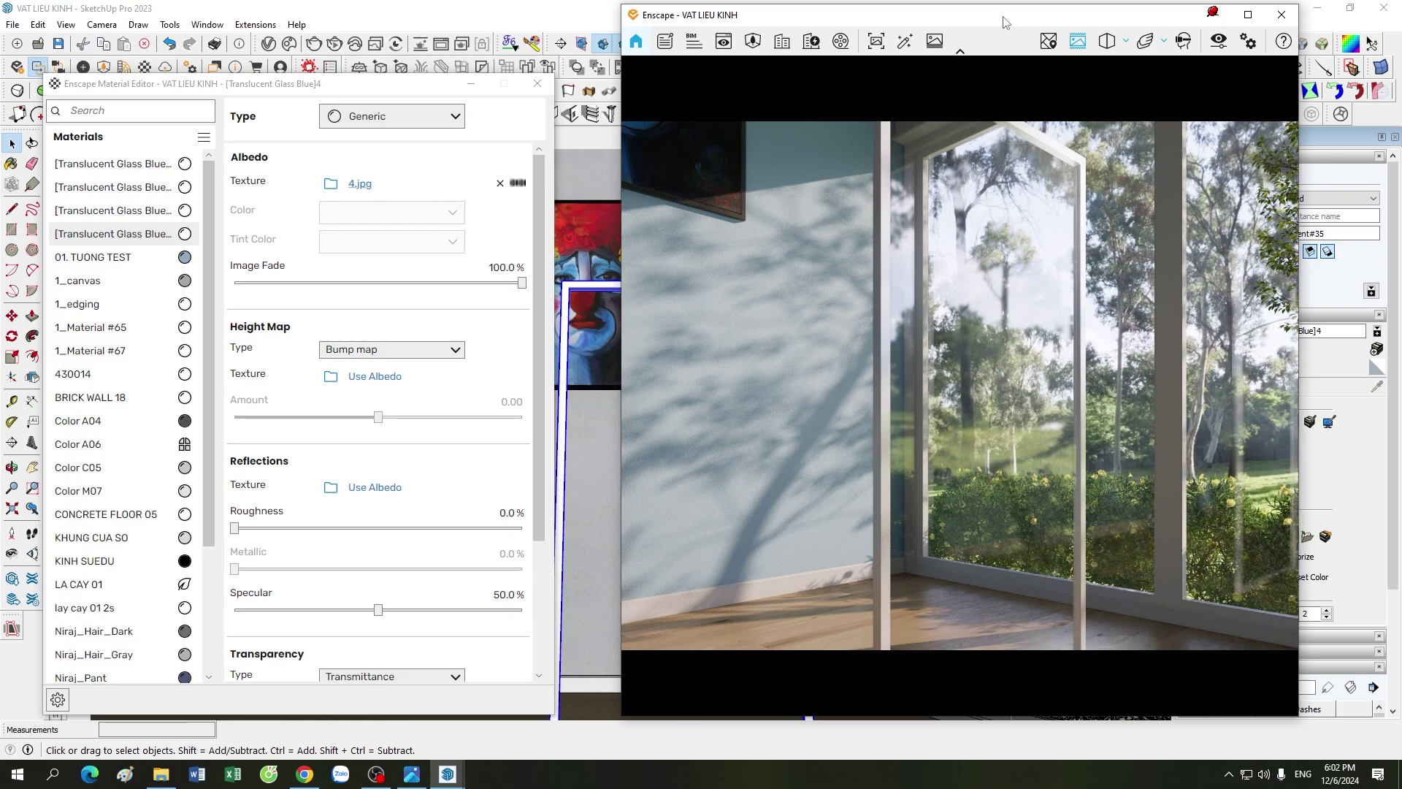
pyautogui.scroll(-2, 304, 342)
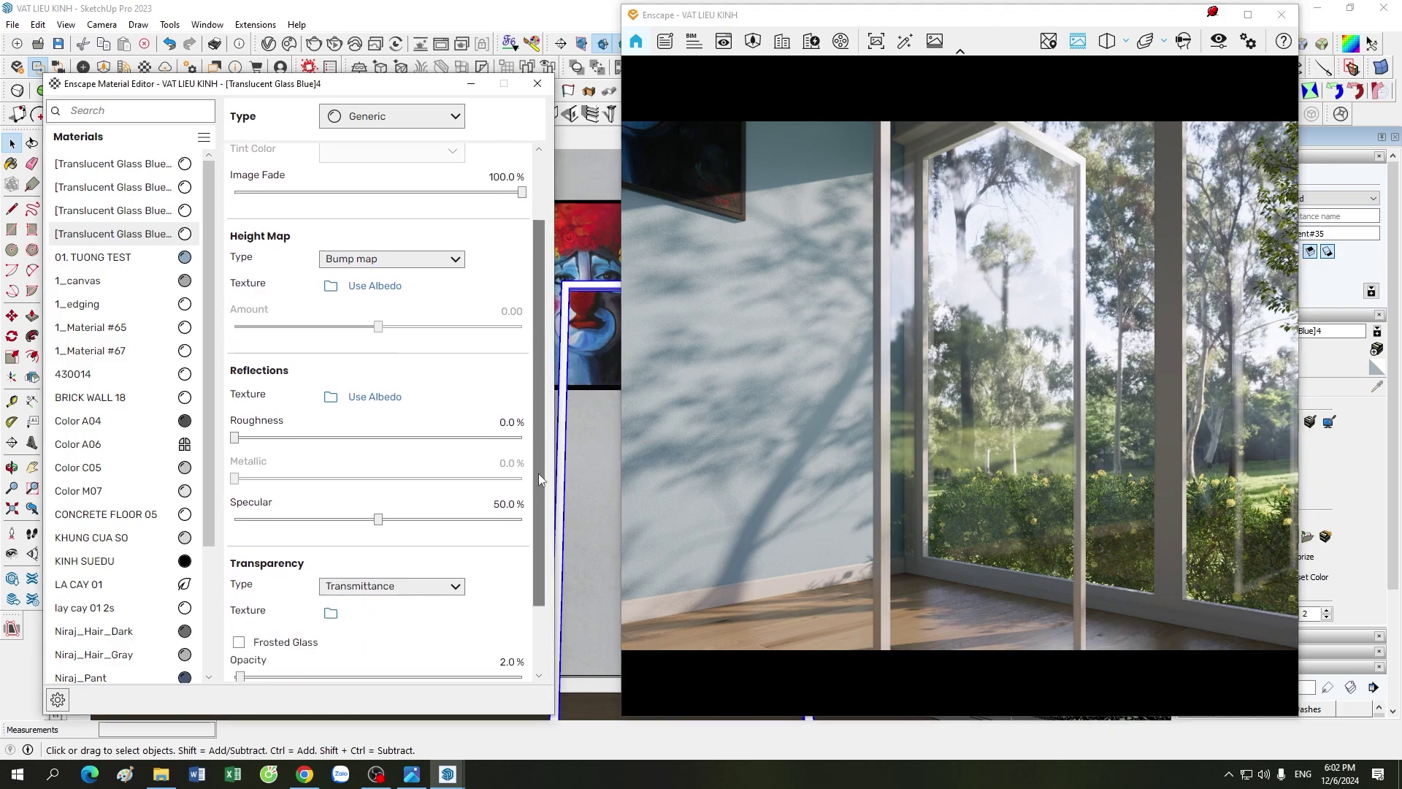
pyautogui.scroll(-1, 304, 343)
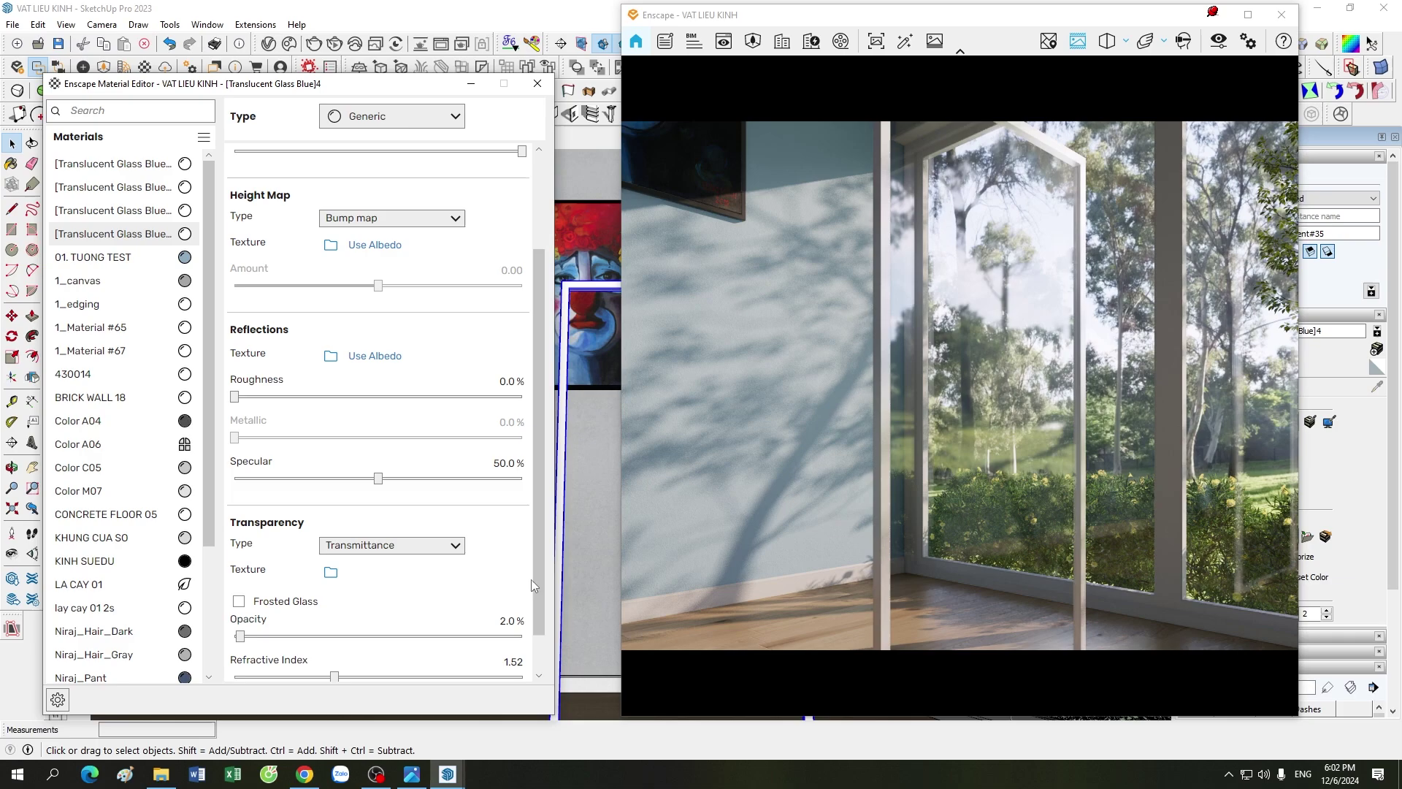
pyautogui.scroll(-1, 404, 668)
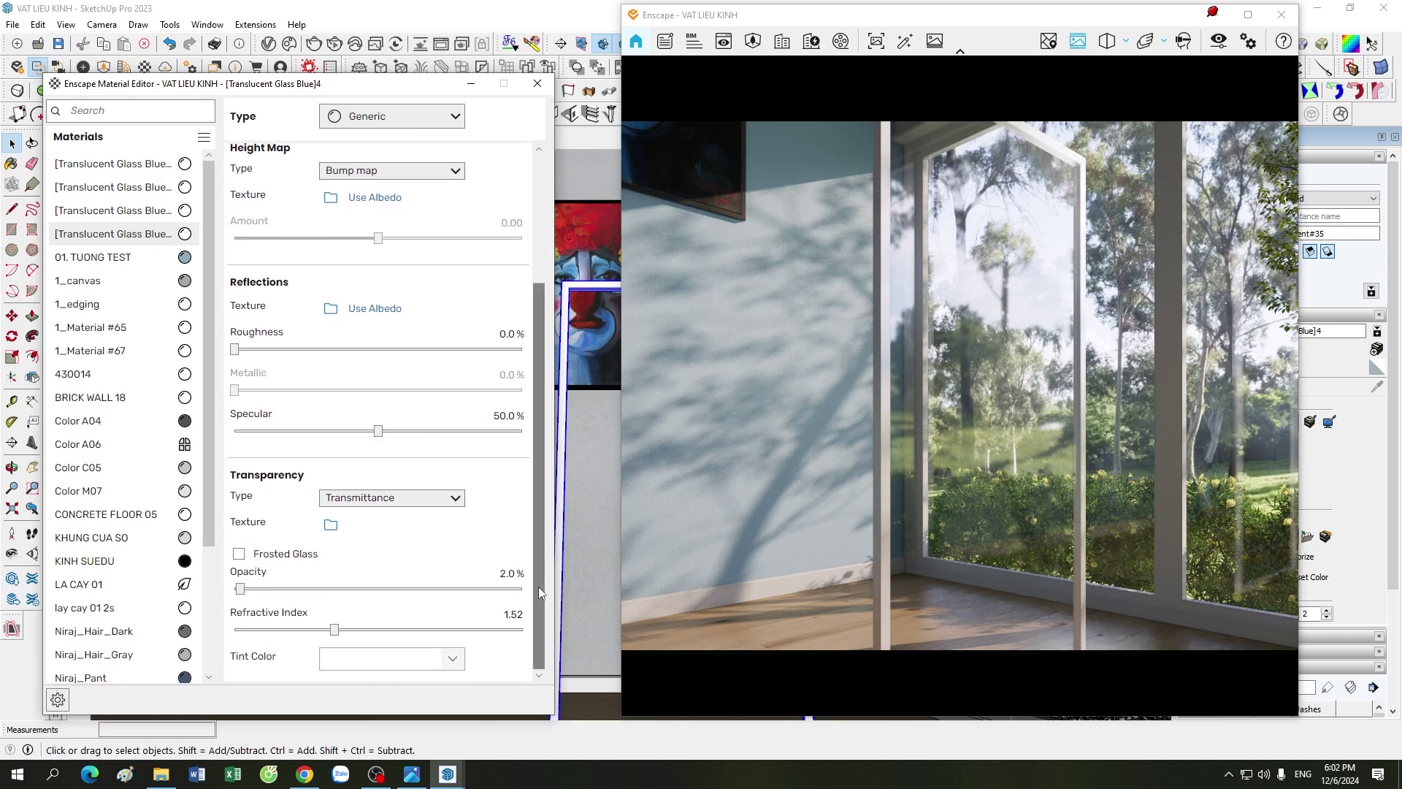
pyautogui.scroll(3, 305, 185)
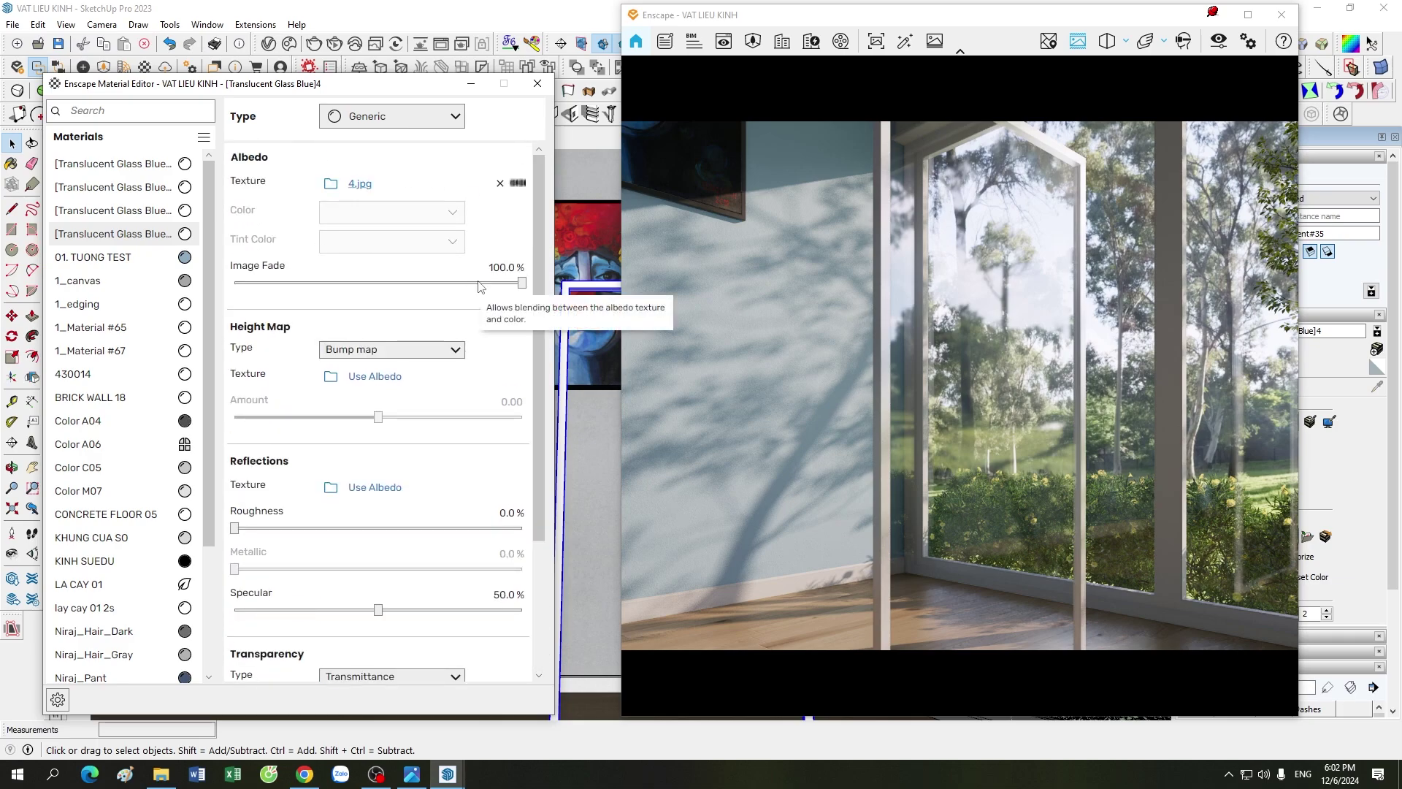
pyautogui.click(518, 184)
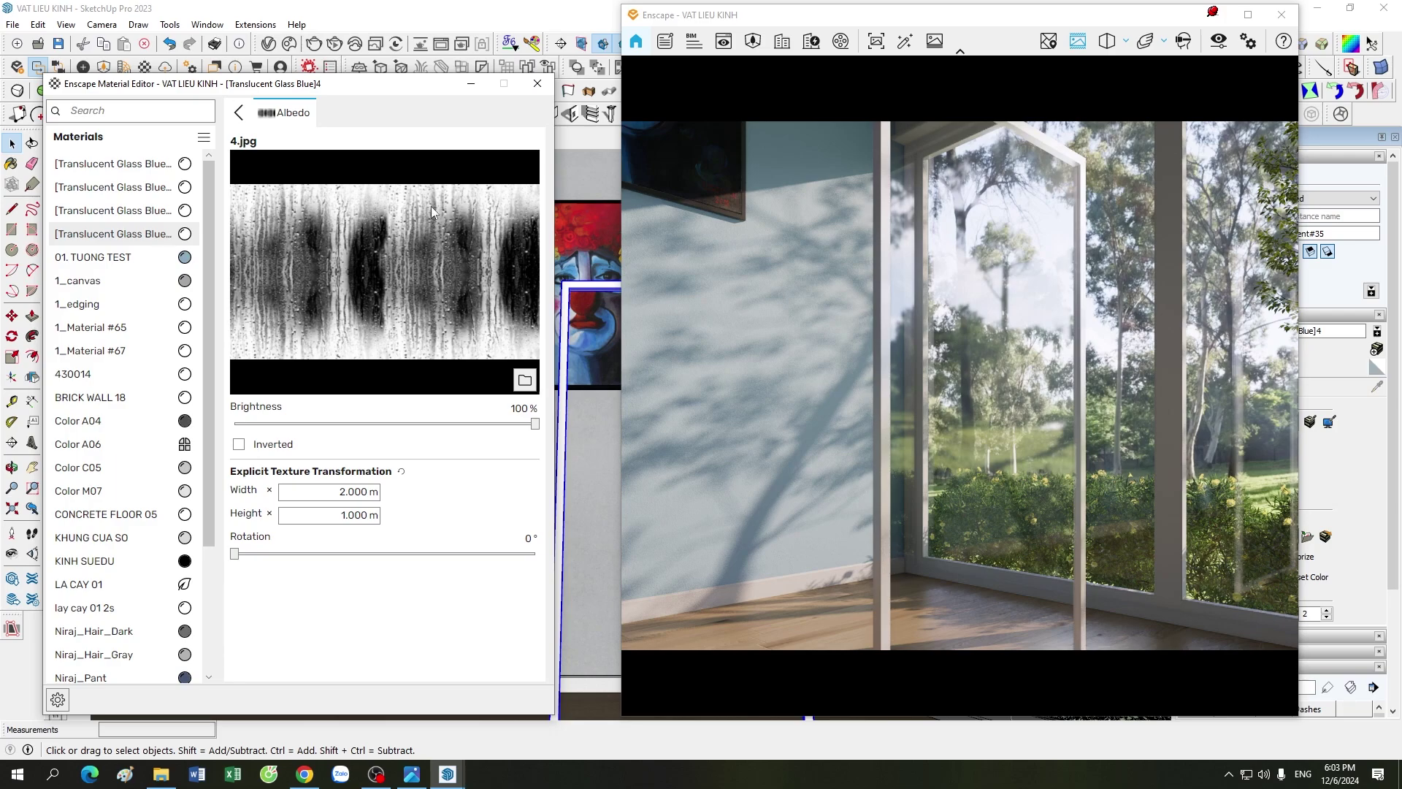
# - Close the Enscape material editor and clear the frame selection
pyautogui.click(238, 112)
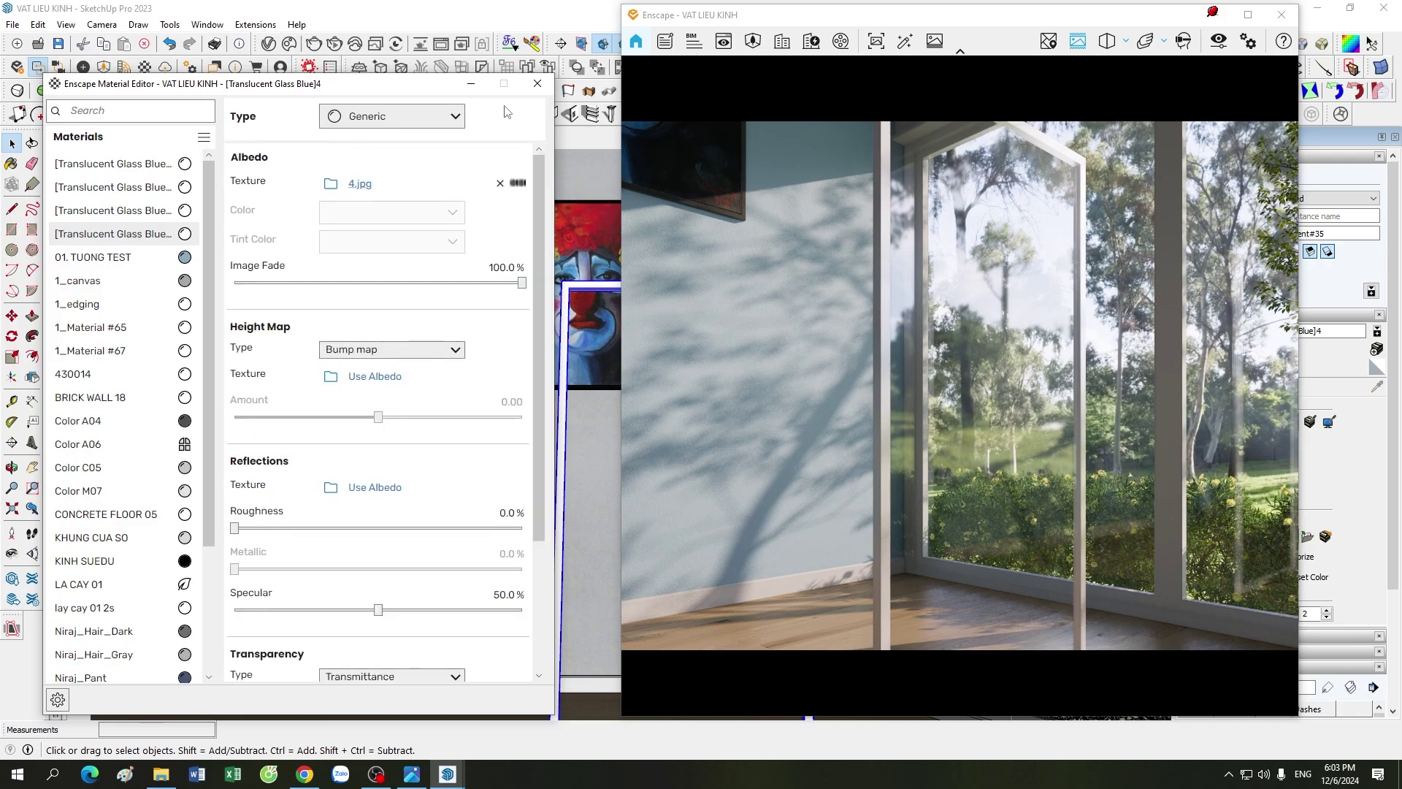
pyautogui.click(537, 83)
pyautogui.click(400, 617)
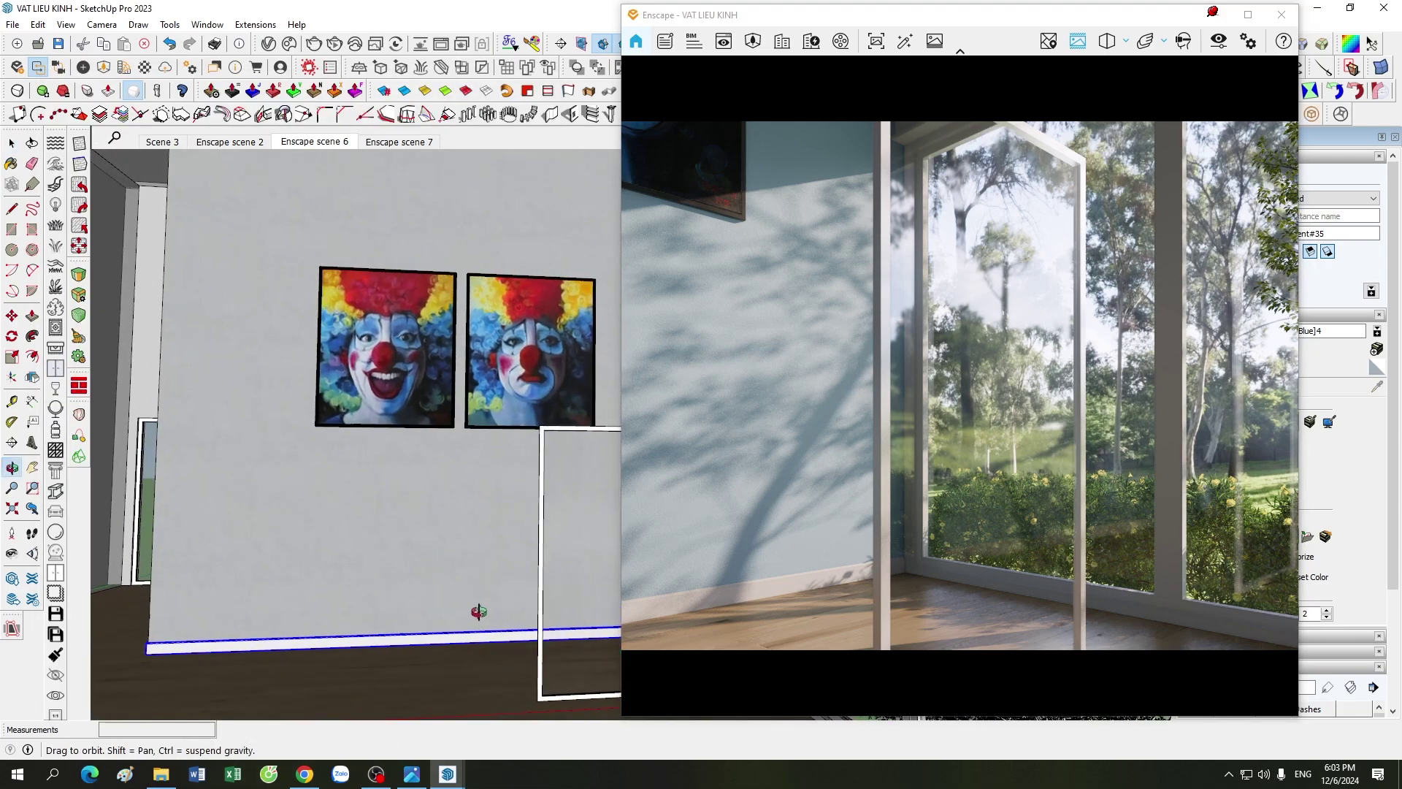
pyautogui.scroll(5, 511, 604)
pyautogui.scroll(-3, 373, 446)
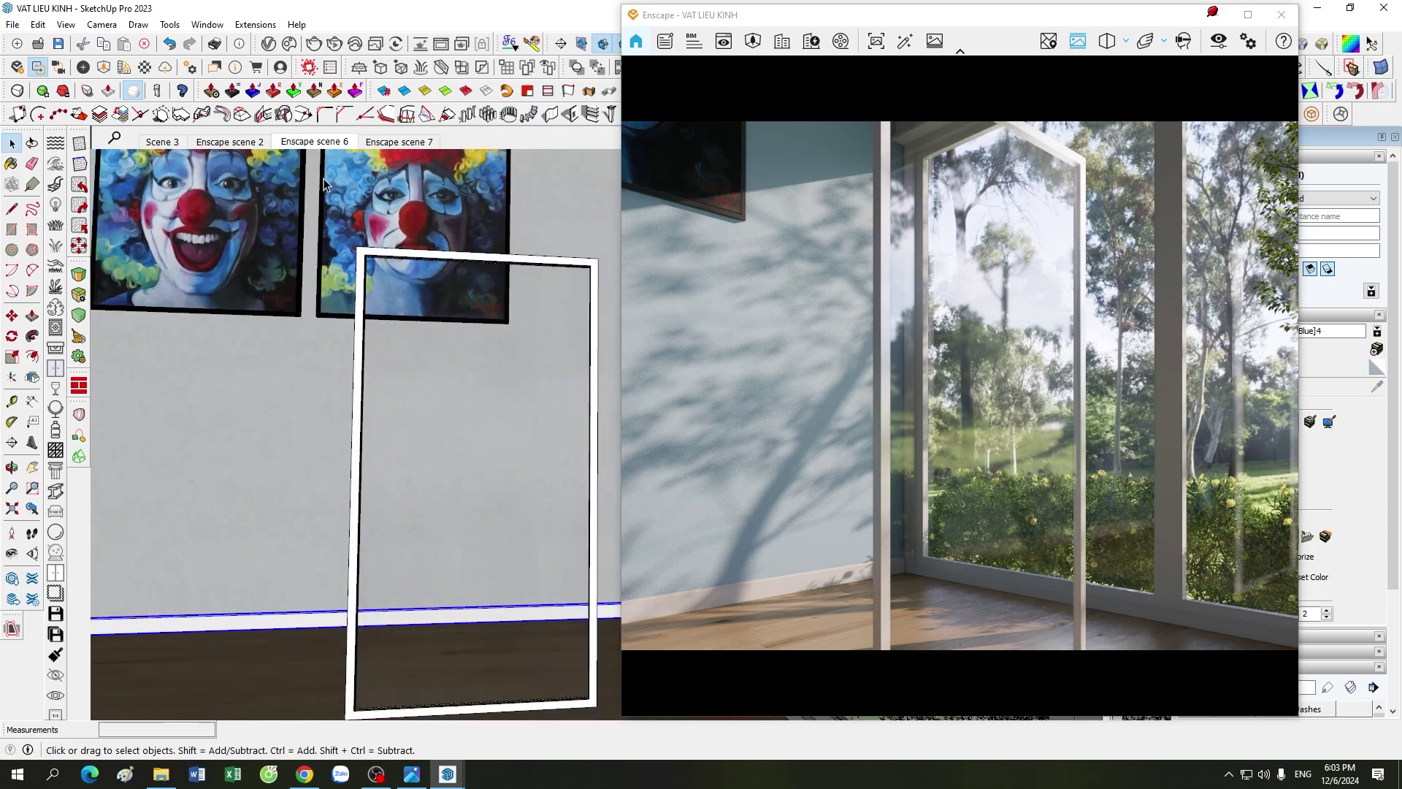
# - Set the glass material's opacity to 50% for a water-streaked look
pyautogui.click(144, 66)
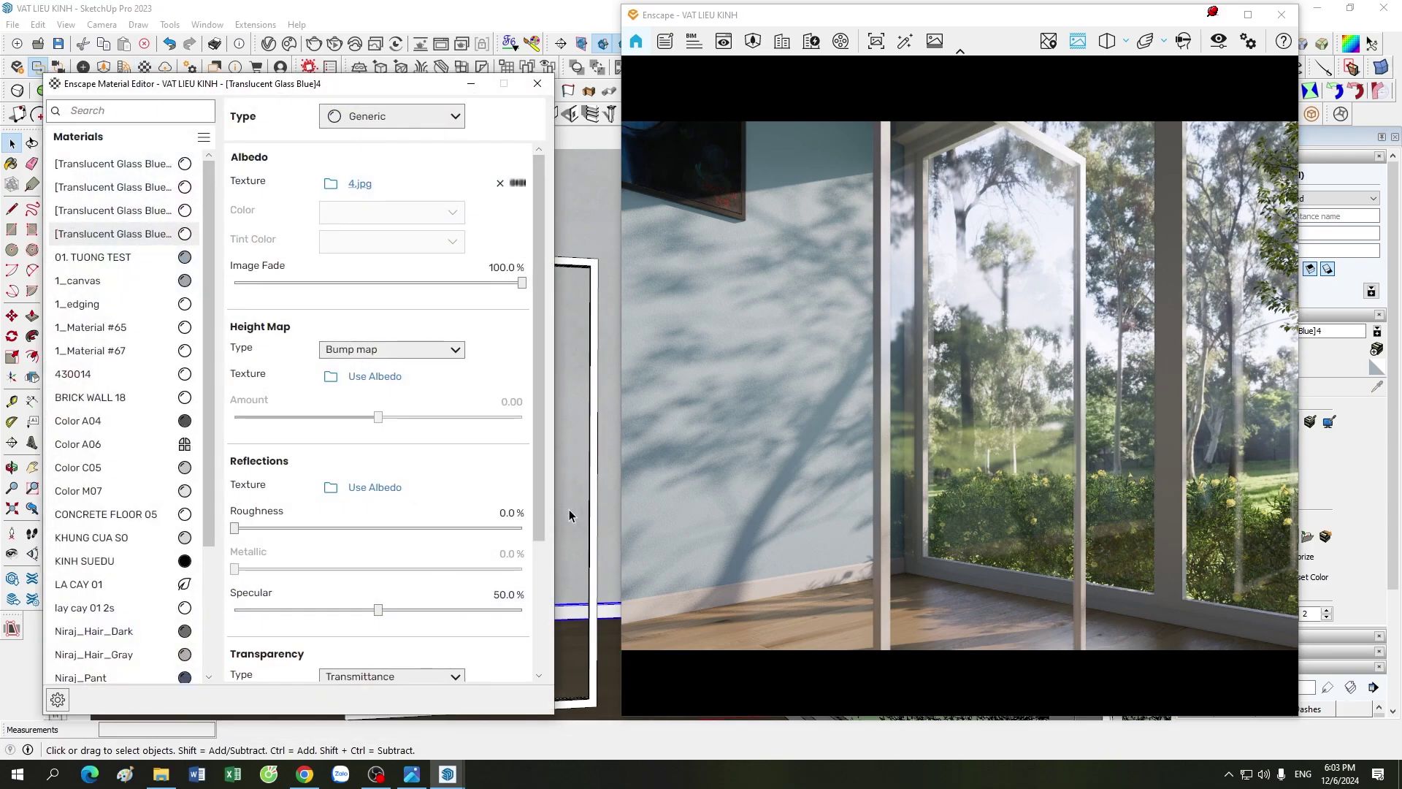
pyautogui.scroll(-3, 343, 599)
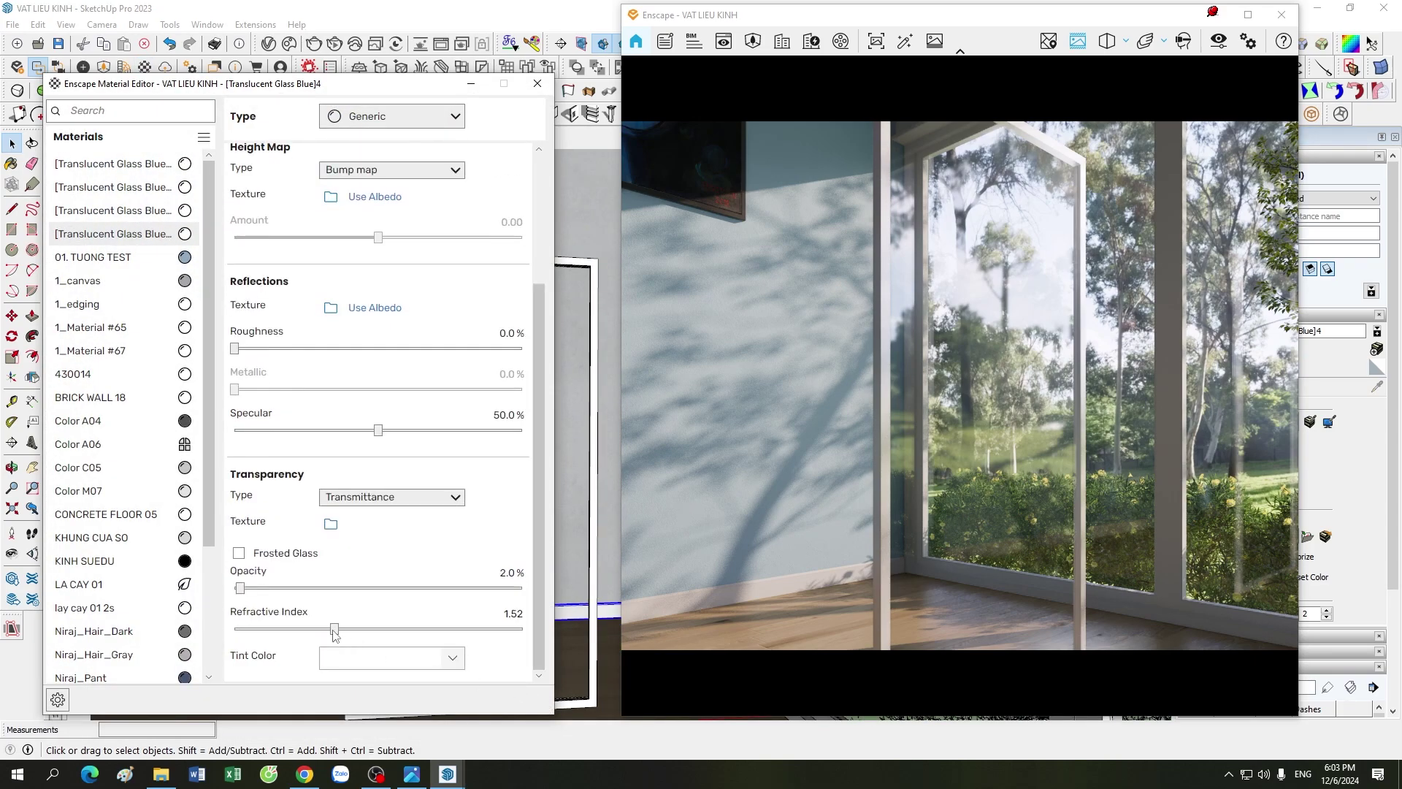
pyautogui.doubleClick(502, 574)
pyautogui.write('50')
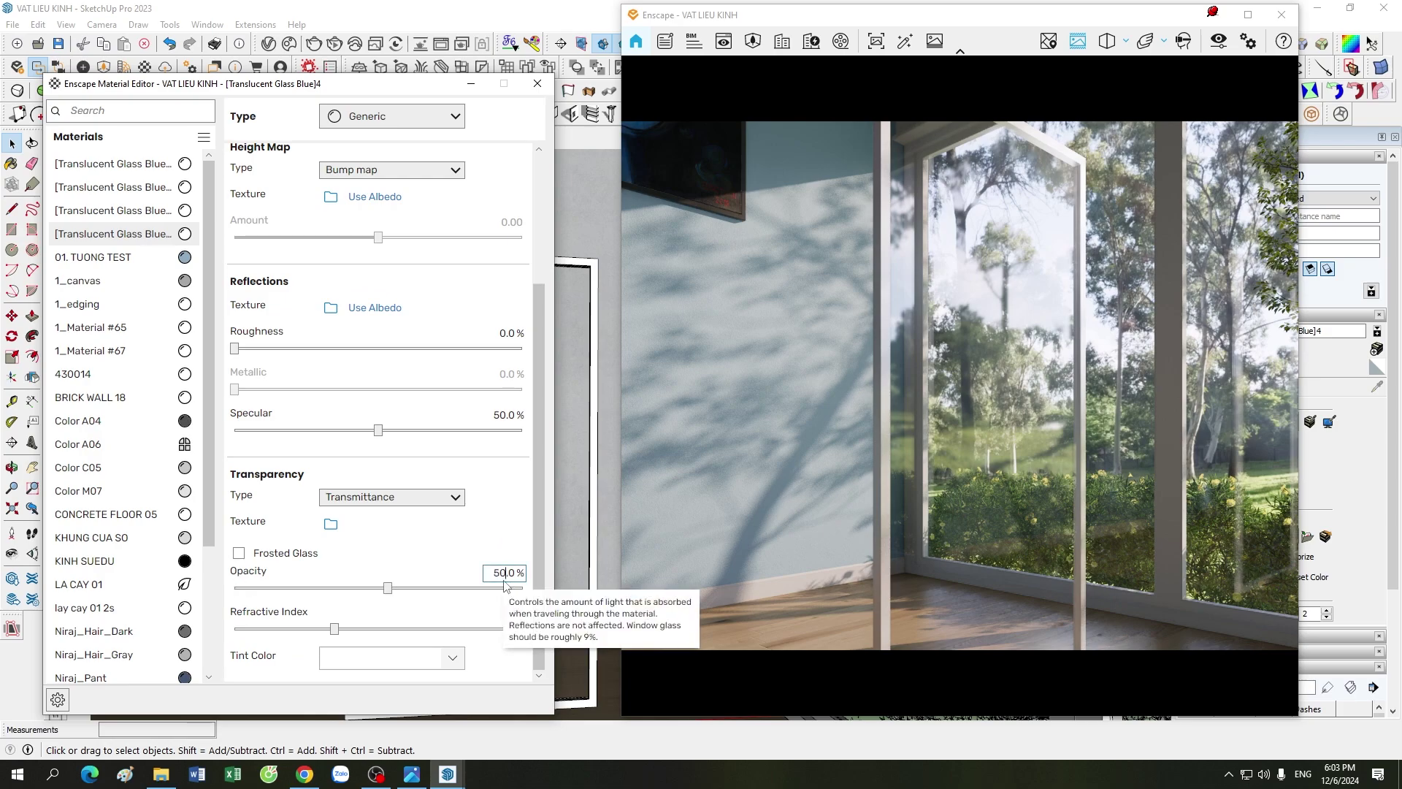
pyautogui.press('Return')
pyautogui.click(537, 83)
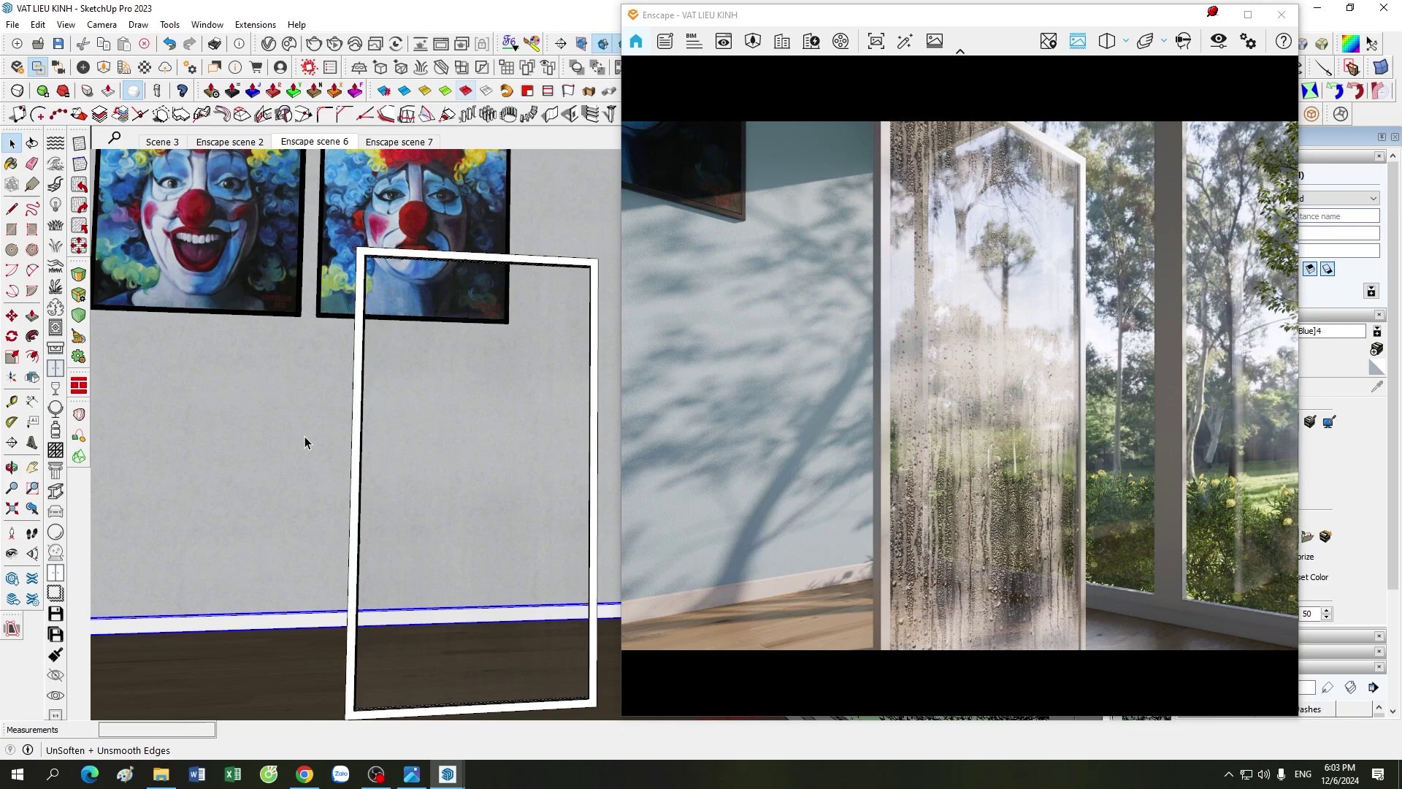
pyautogui.scroll(2, 517, 522)
pyautogui.scroll(2, 339, 608)
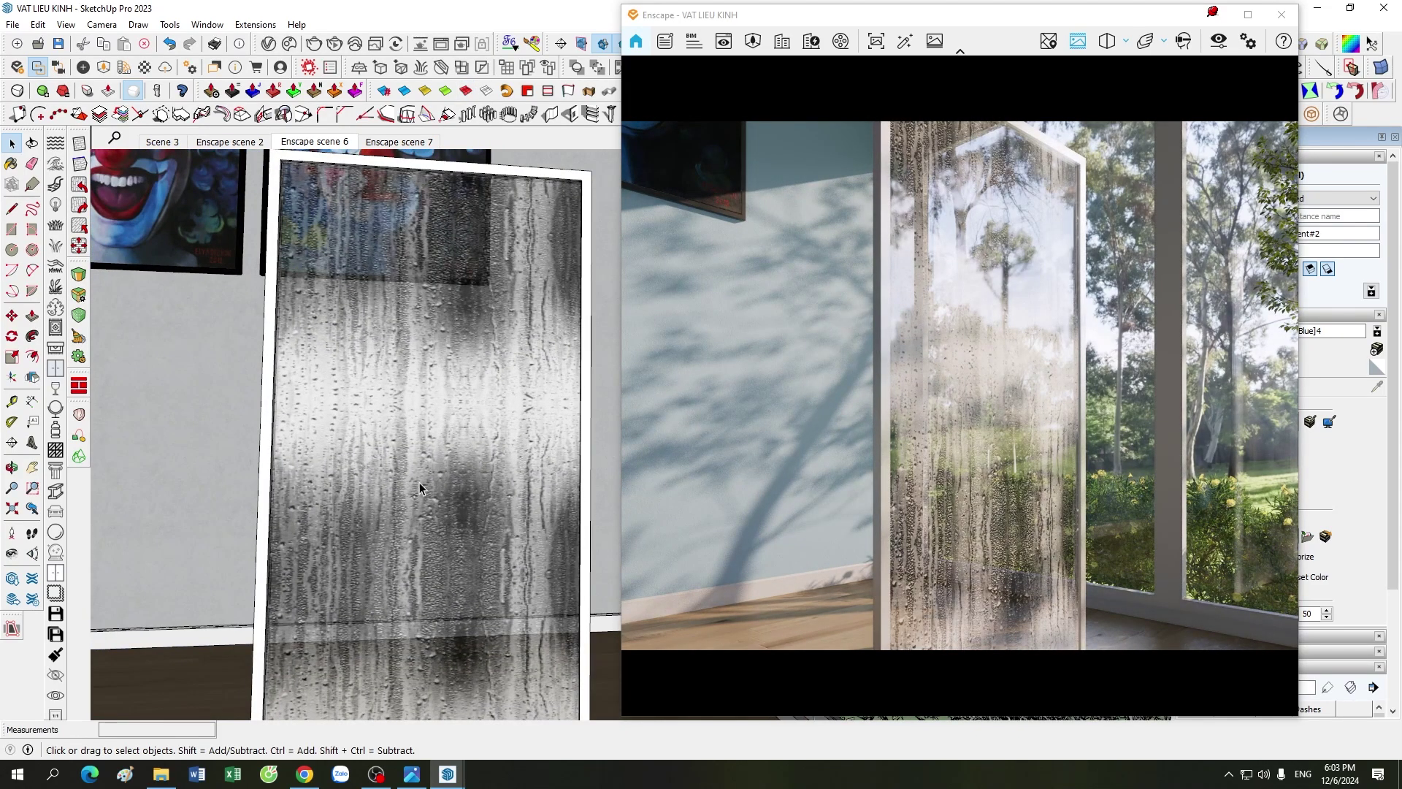
pyautogui.moveTo(997, 22); pyautogui.dragTo(835, 42)
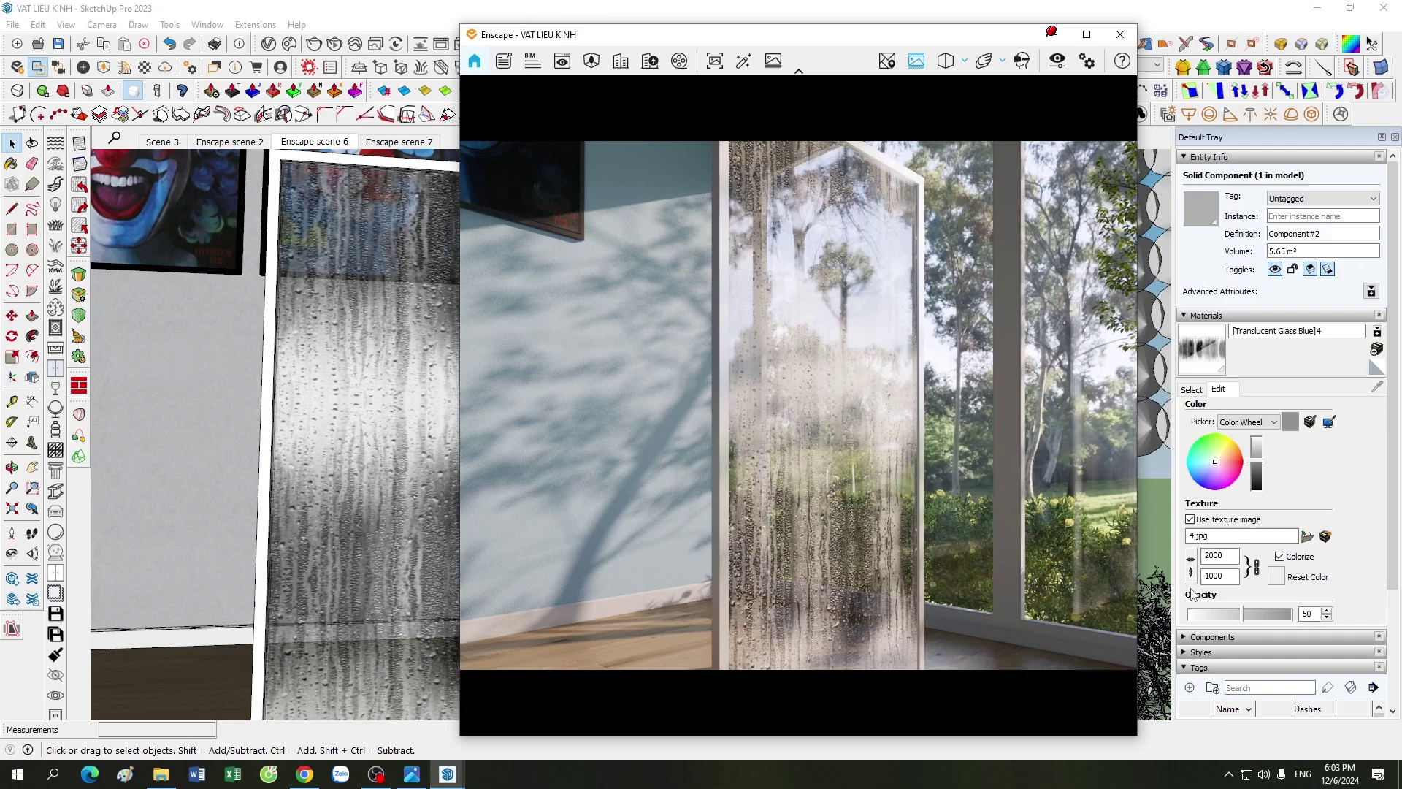
# - Change the 4.jpg texture width from 2000 to 1700 in the Materials tray
pyautogui.click(1227, 555)
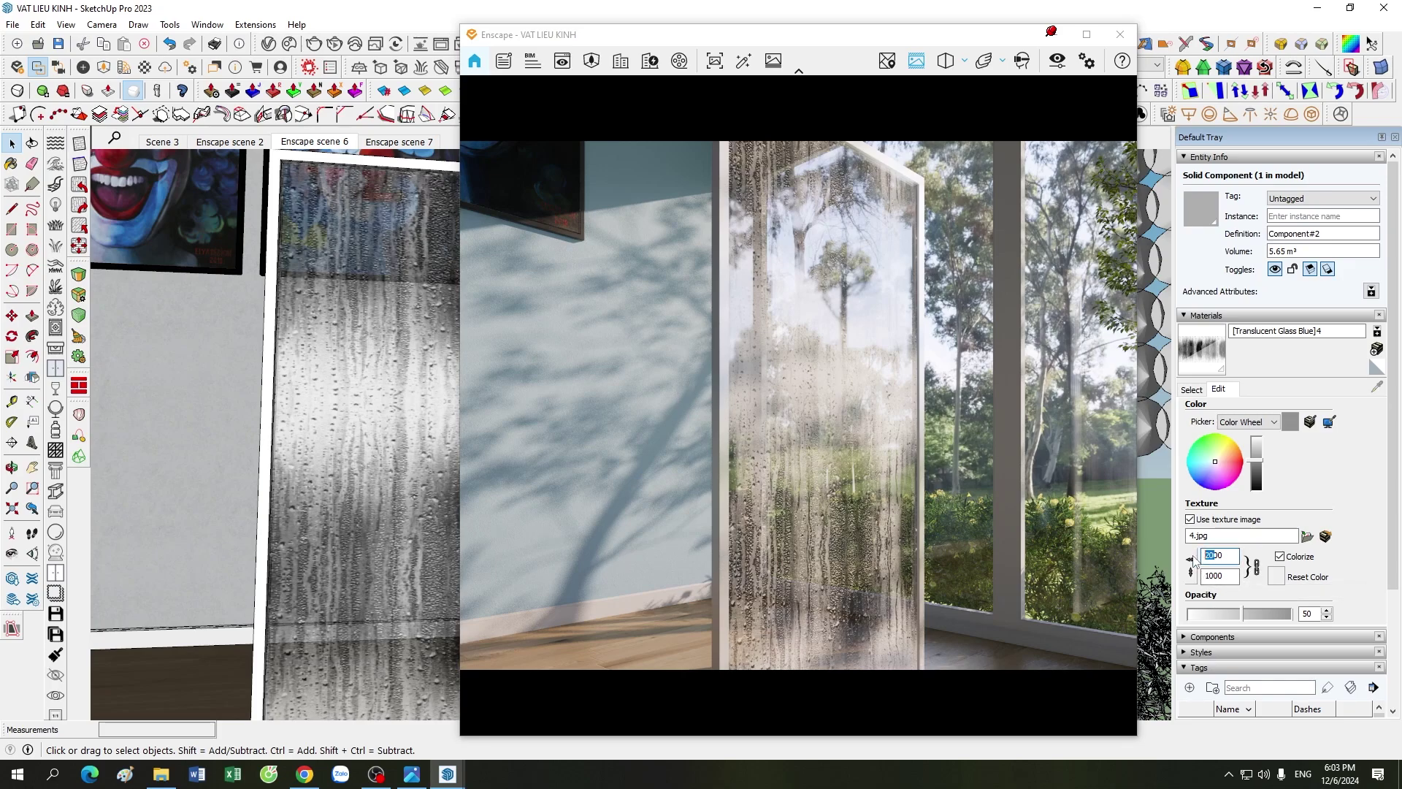
pyautogui.write('17')
pyautogui.press('Return')
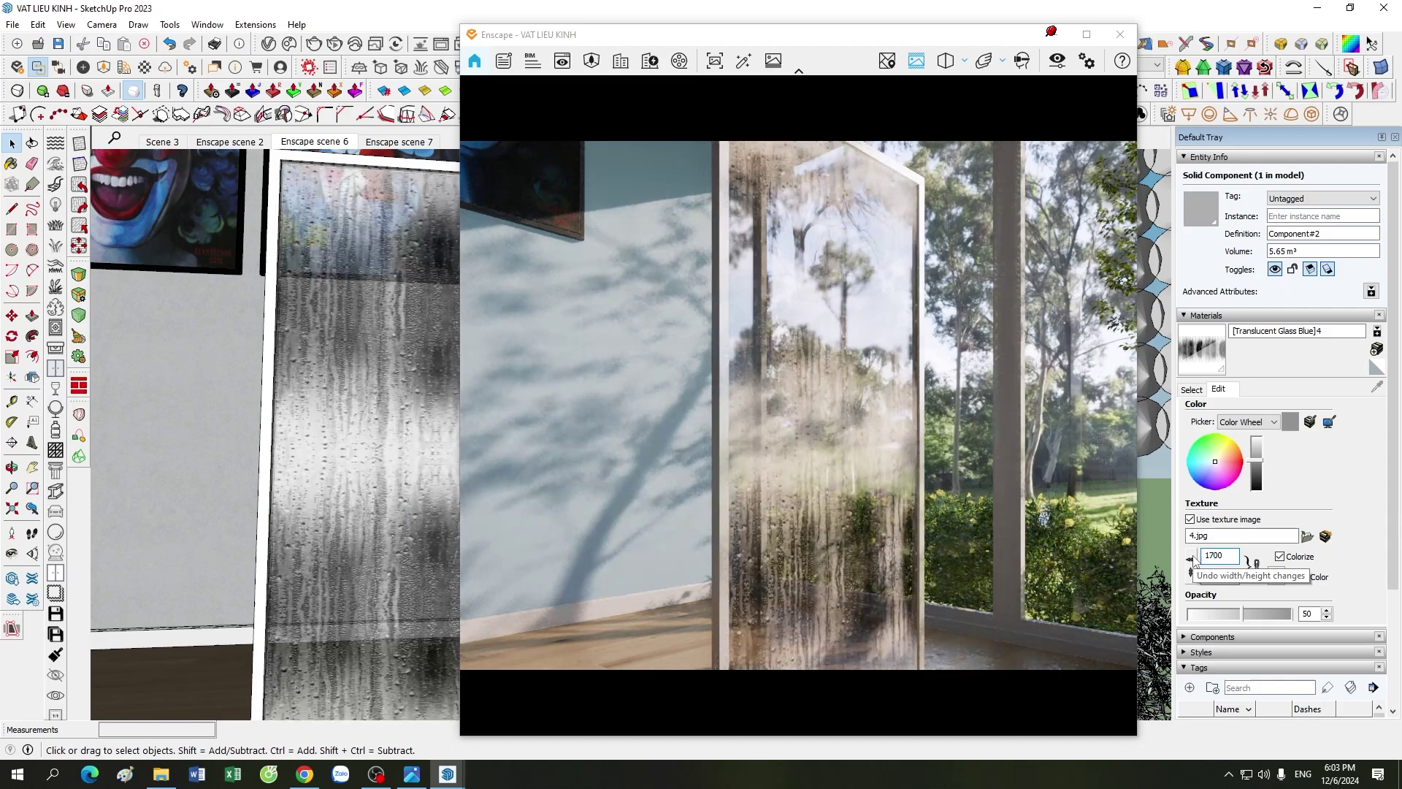
pyautogui.moveTo(840, 42); pyautogui.dragTo(1033, 41)
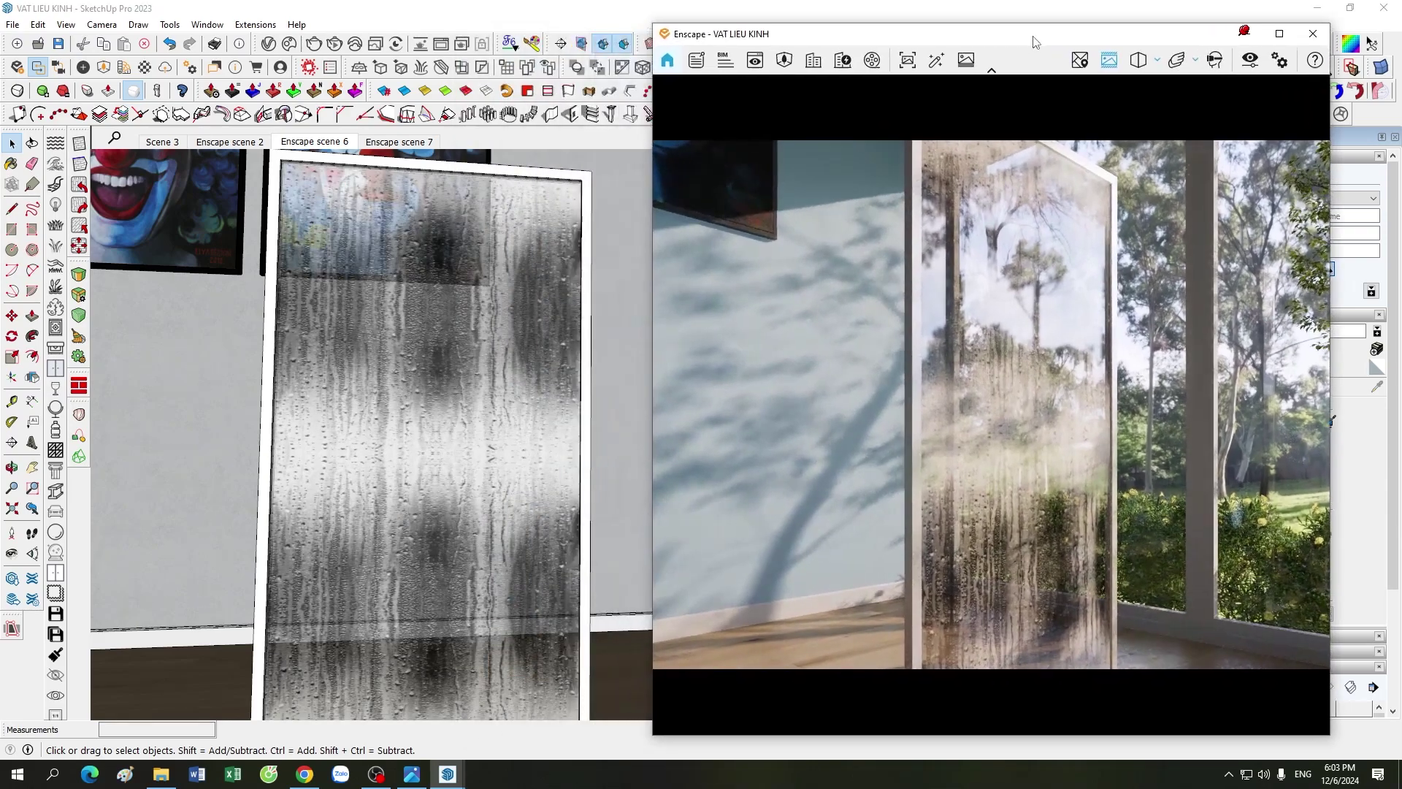
# - Drop Translucent Glass Blue 4's opacity from 50% to 2%, clearing the droplets
pyautogui.moveTo(440, 444); pyautogui.dragTo(426, 492, button='middle')
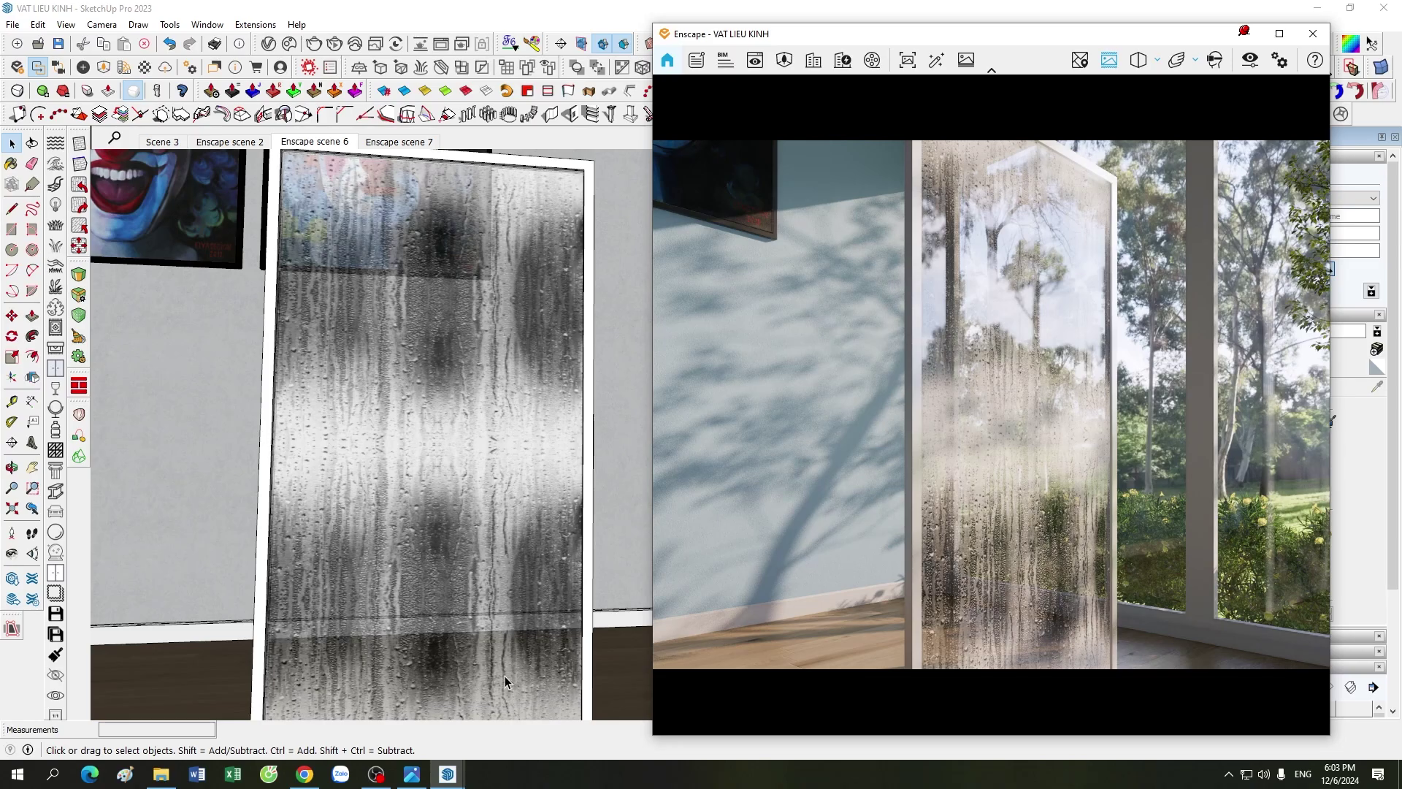
pyautogui.moveTo(447, 774)
pyautogui.click(573, 701)
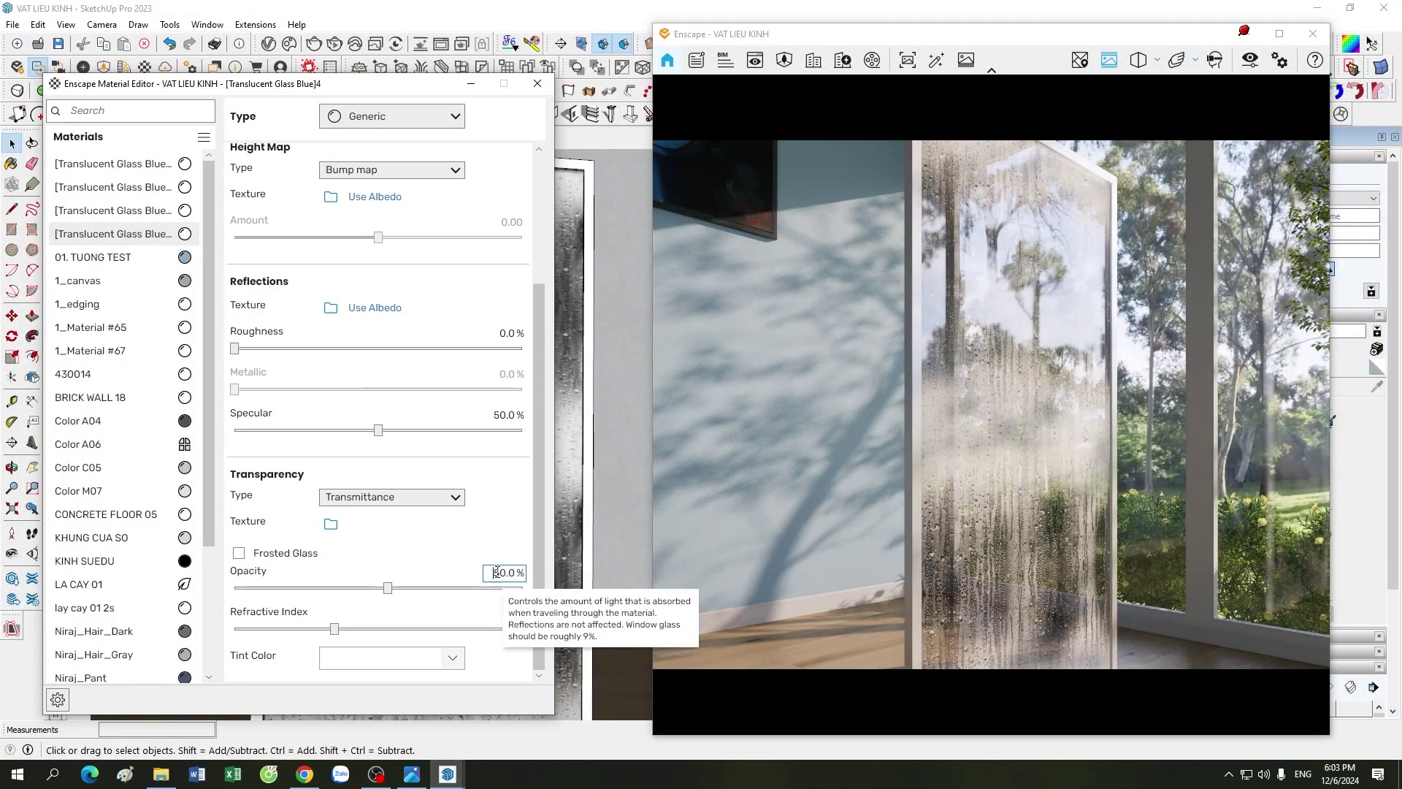
pyautogui.write('2')
pyautogui.press('Return')
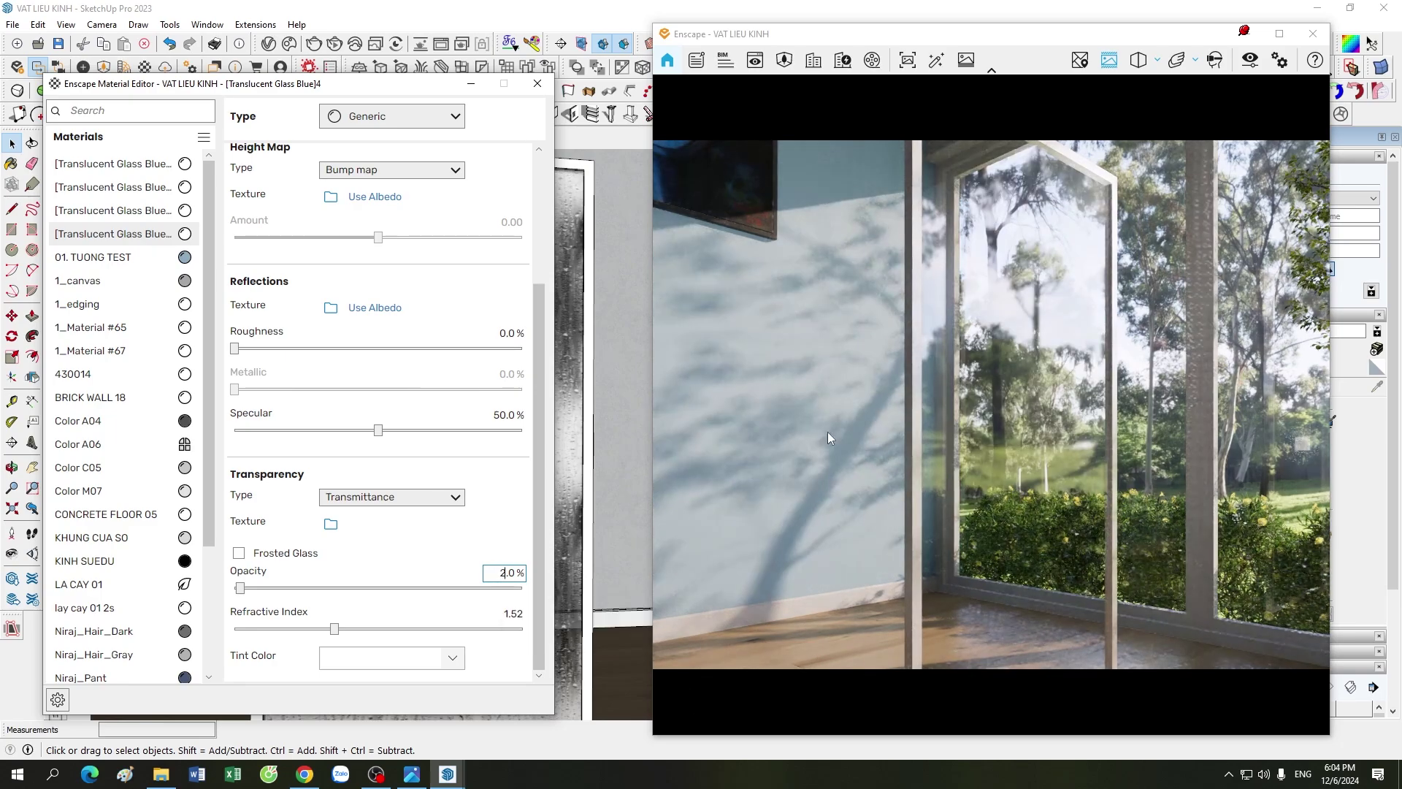
pyautogui.moveTo(537, 515); pyautogui.dragTo(551, 331)
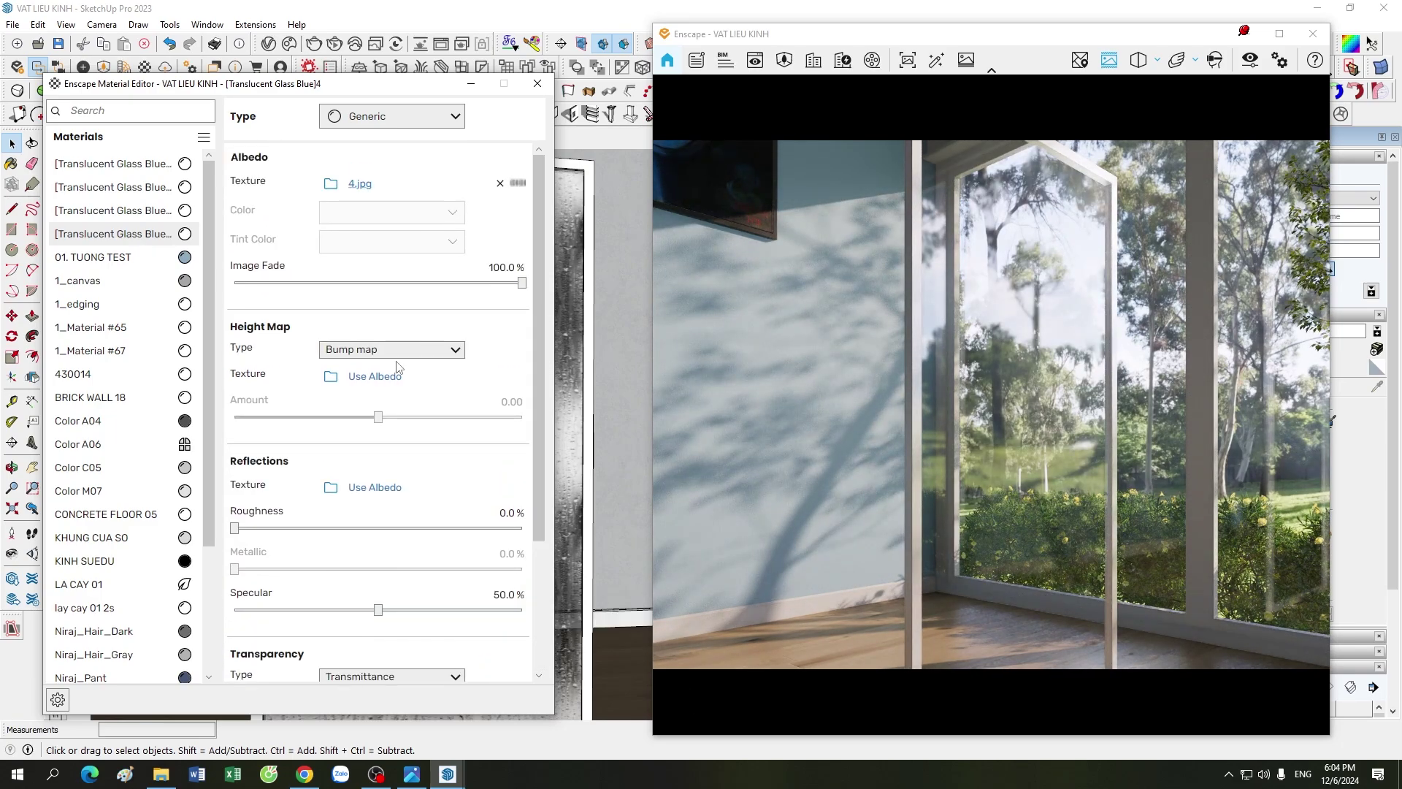
pyautogui.moveTo(537, 506); pyautogui.dragTo(544, 637)
pyautogui.scroll(-1, 543, 637)
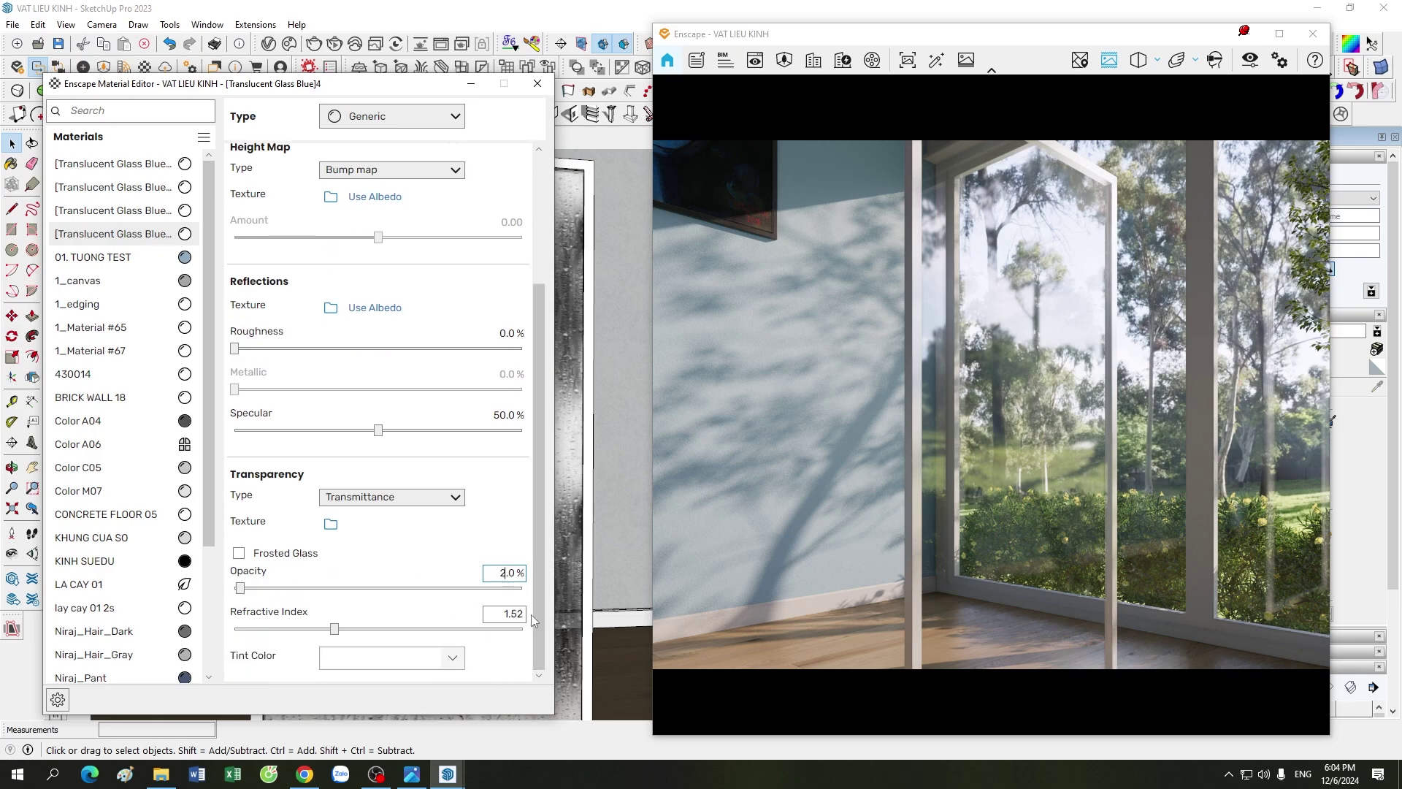
pyautogui.scroll(1, 538, 511)
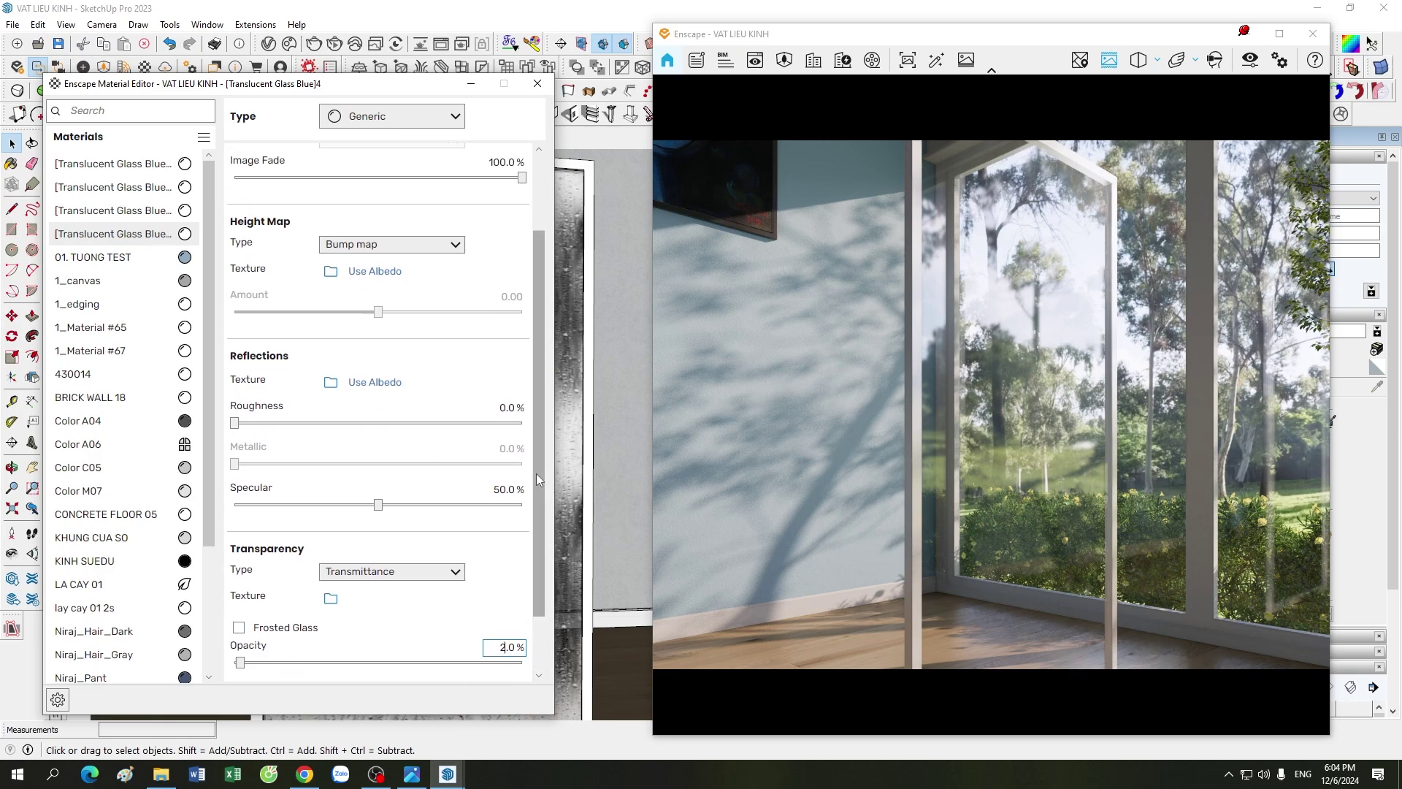
pyautogui.scroll(2, 533, 361)
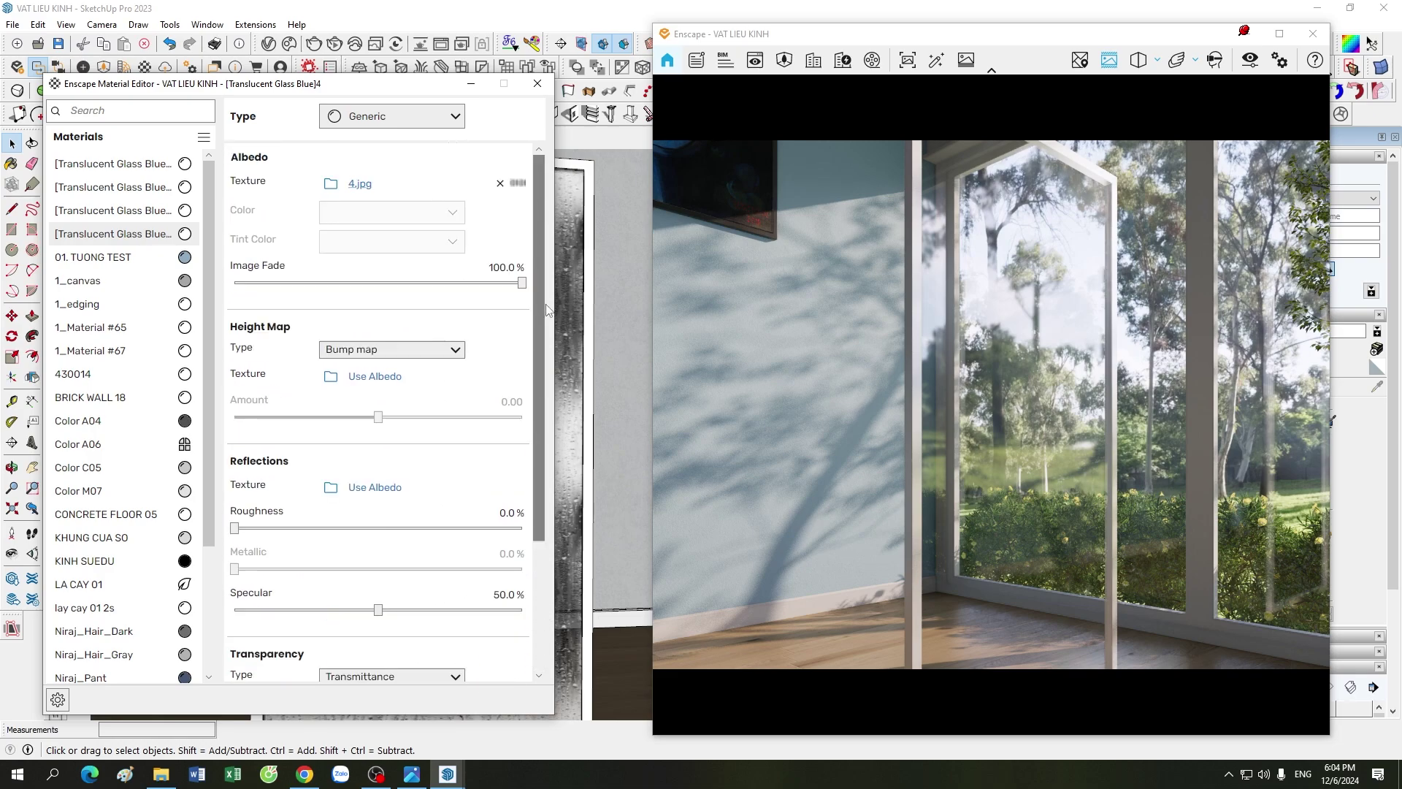
# - Use 4.jpg as the height map and lower its bump amount from 3.00 to 0.5, then 0.2
pyautogui.click(395, 383)
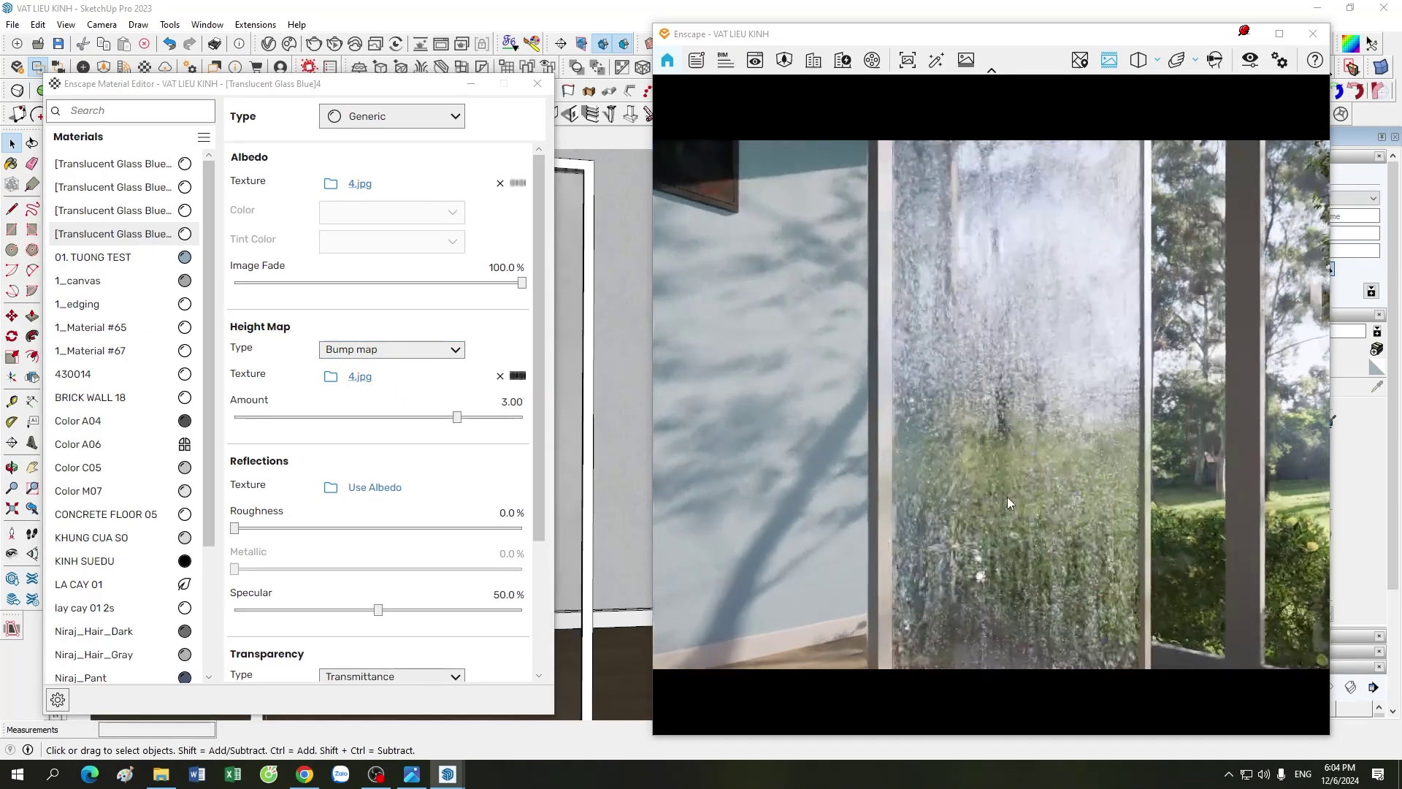
pyautogui.scroll(3, 1006, 496)
pyautogui.click(507, 403)
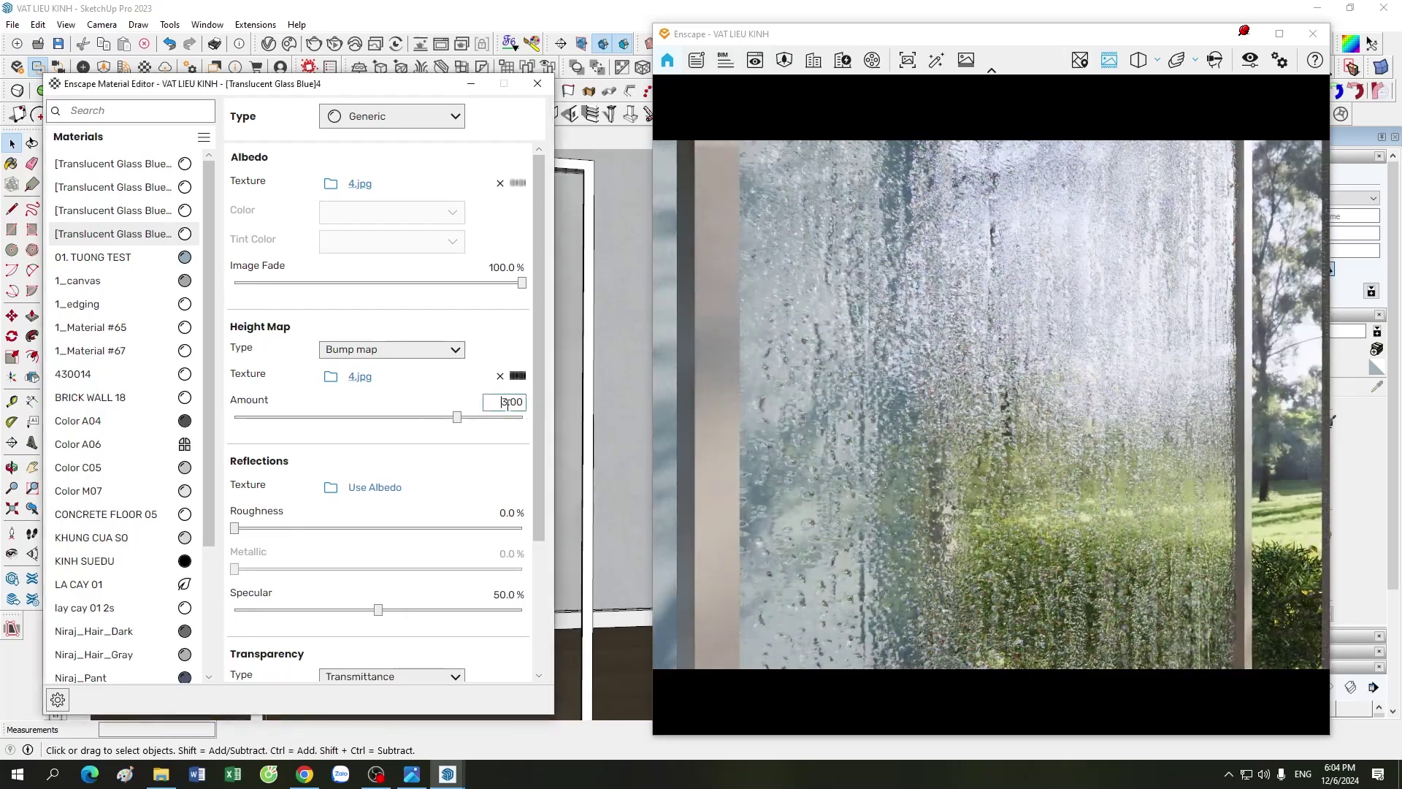
pyautogui.doubleClick(507, 403)
pyautogui.write('0.5')
pyautogui.press('Return')
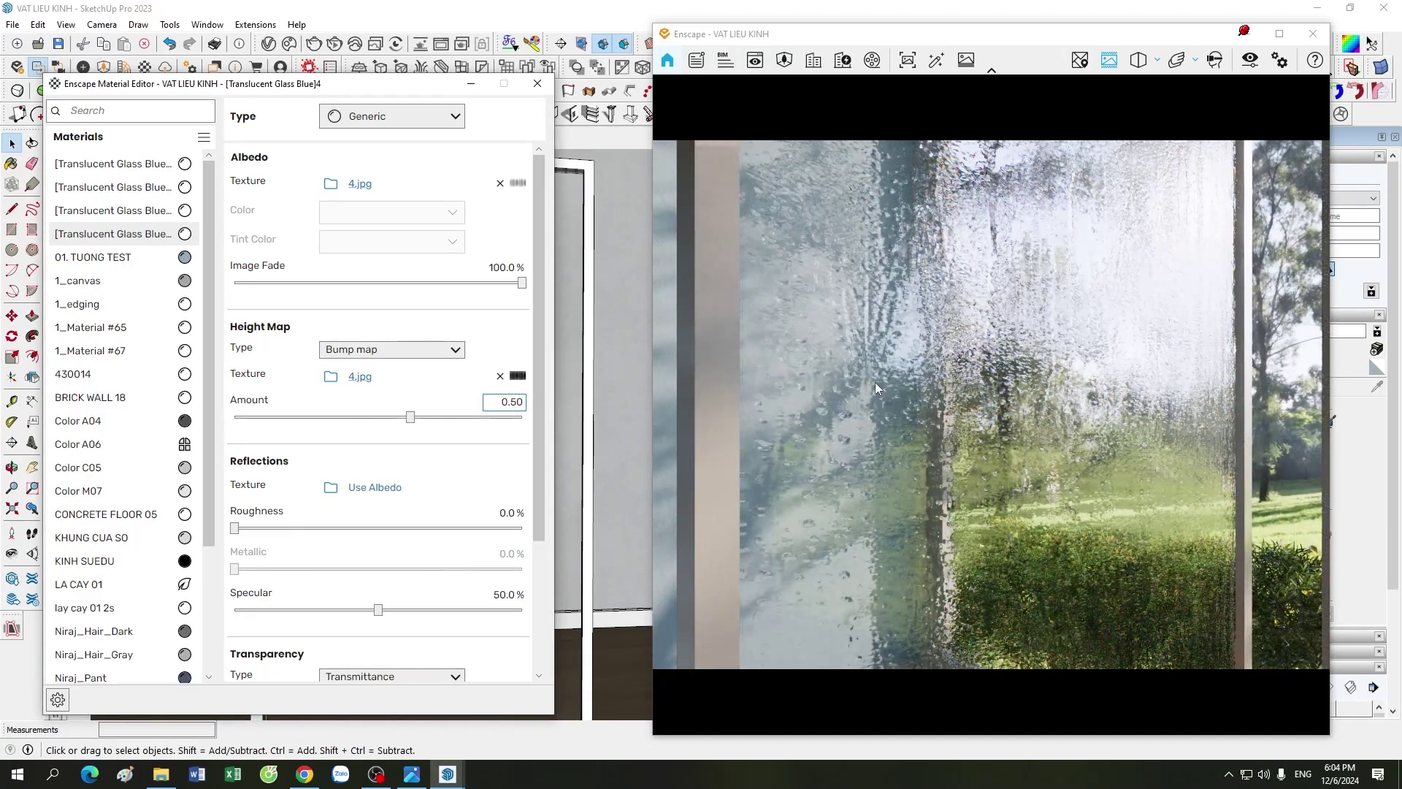
pyautogui.moveTo(875, 387); pyautogui.dragTo(958, 368)
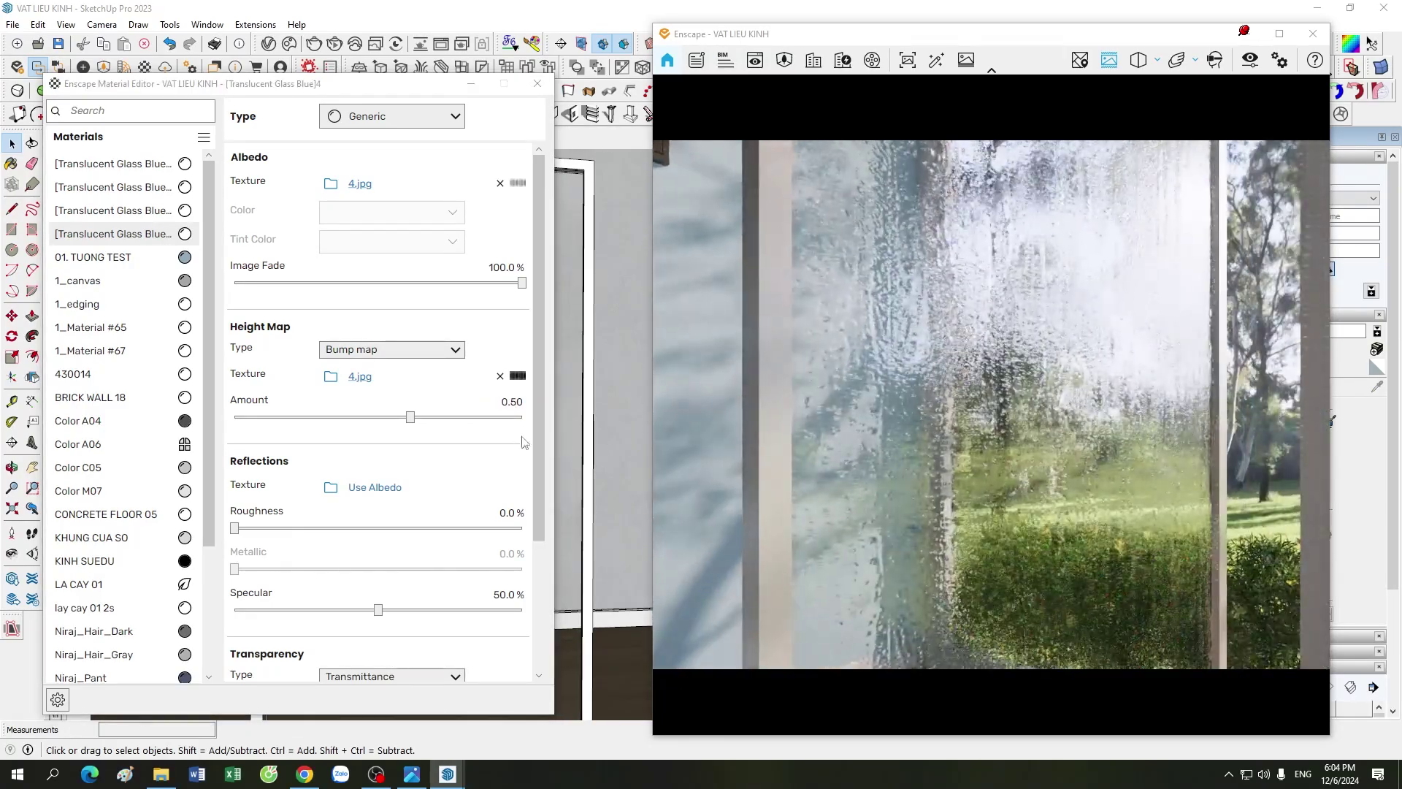
pyautogui.doubleClick(511, 402)
pyautogui.write('0.2')
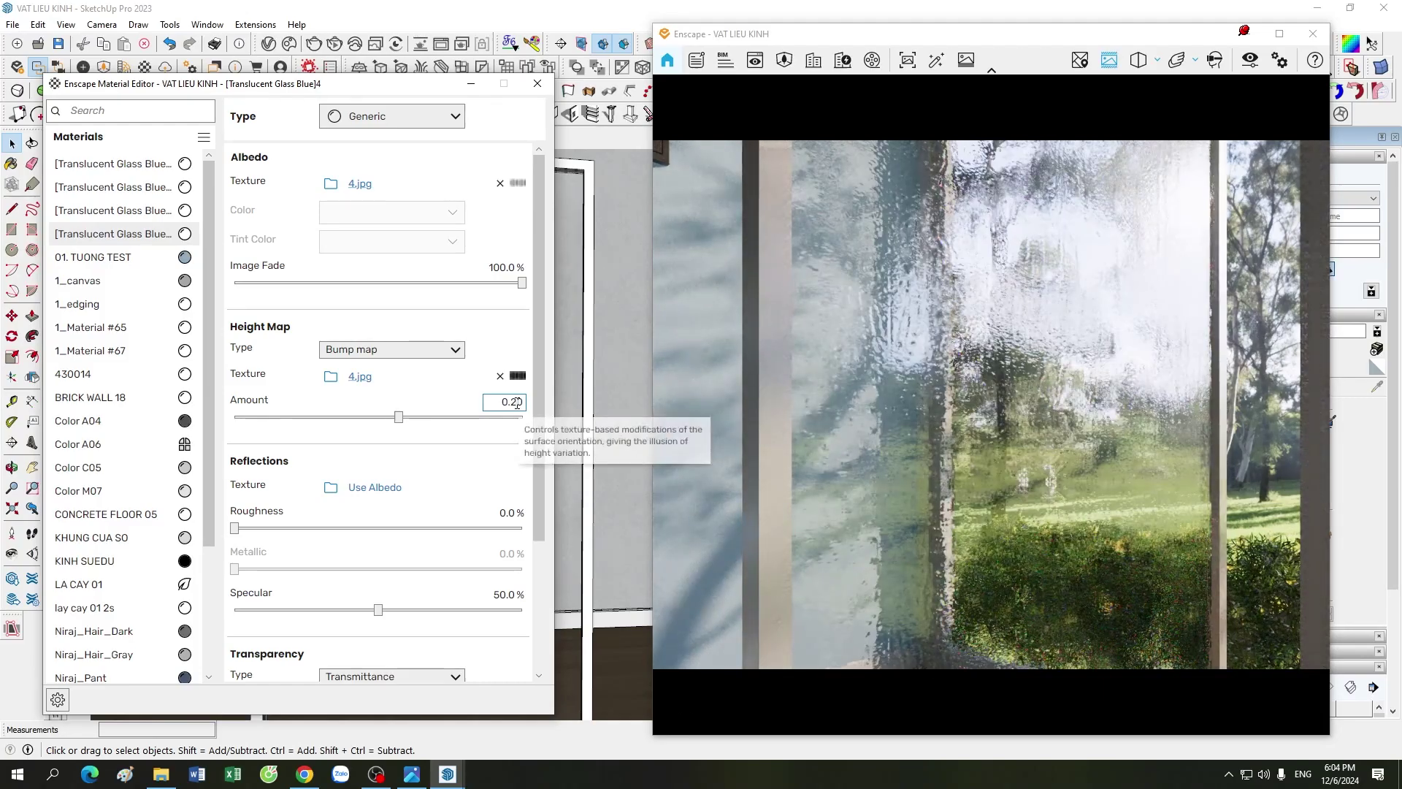
pyautogui.moveTo(957, 430)
pyautogui.mouseDown()
pyautogui.moveTo(1075, 463)
pyautogui.moveTo(1019, 462)
pyautogui.mouseUp()
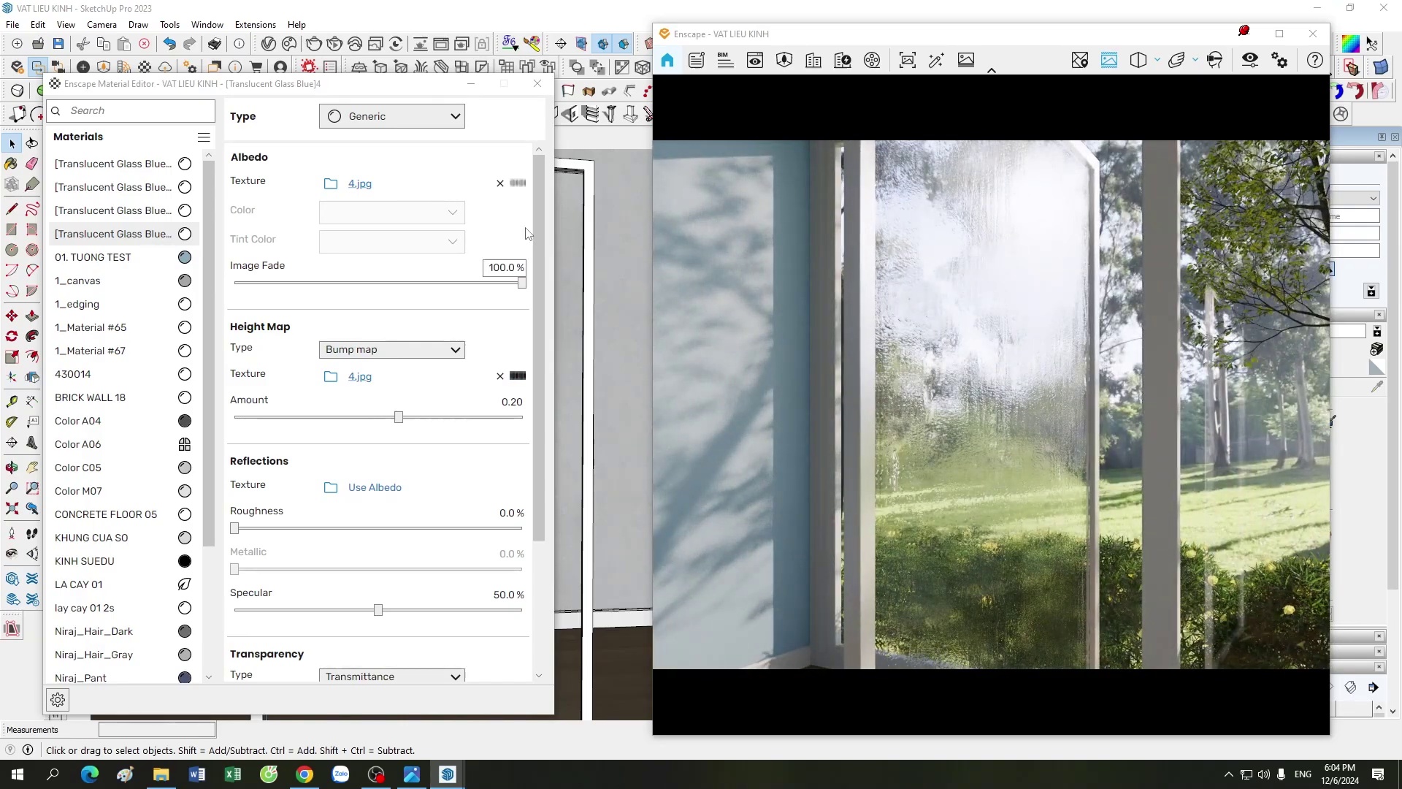
# - Assign 4.jpg to Reflections and invert it so the streaks drive roughness
pyautogui.click(518, 183)
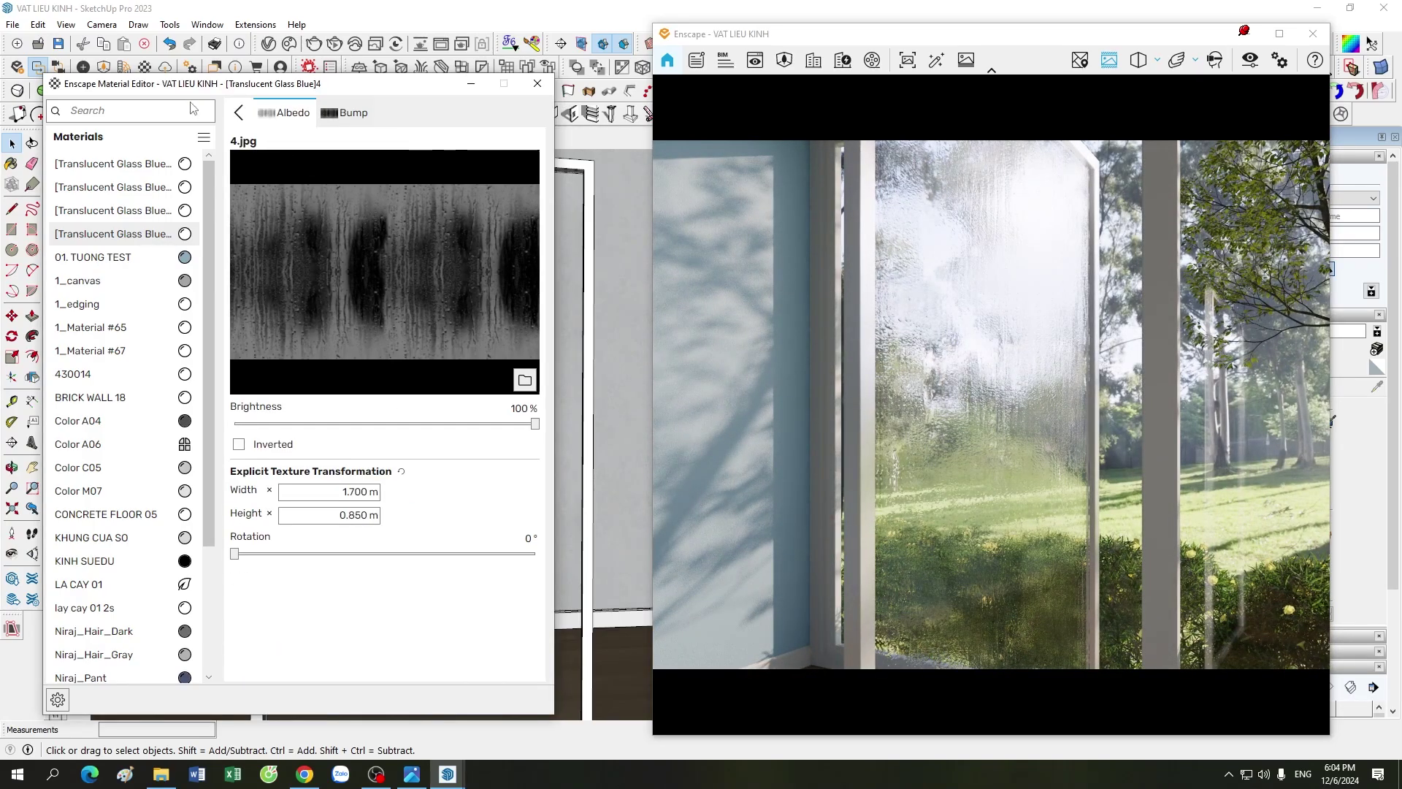
pyautogui.click(237, 113)
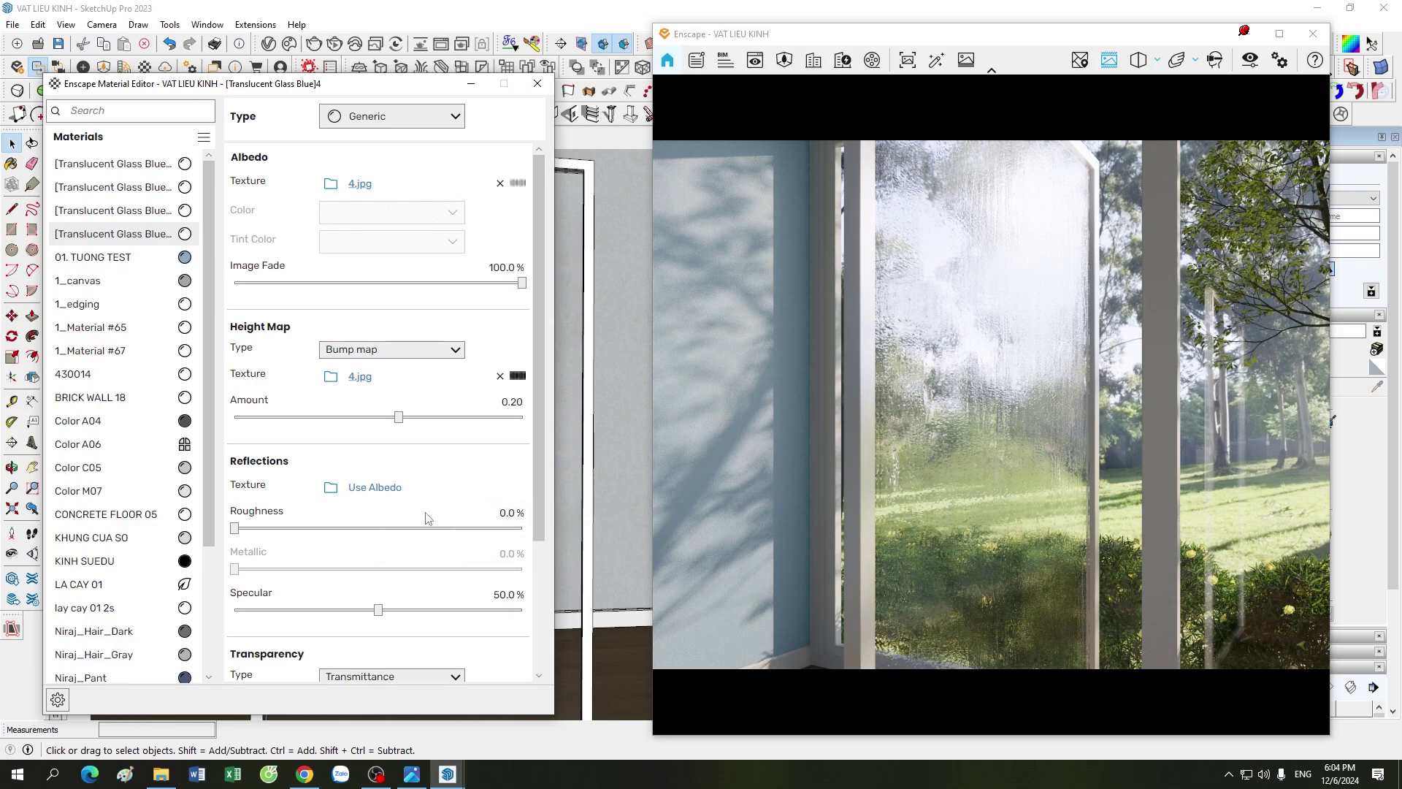
pyautogui.click(518, 488)
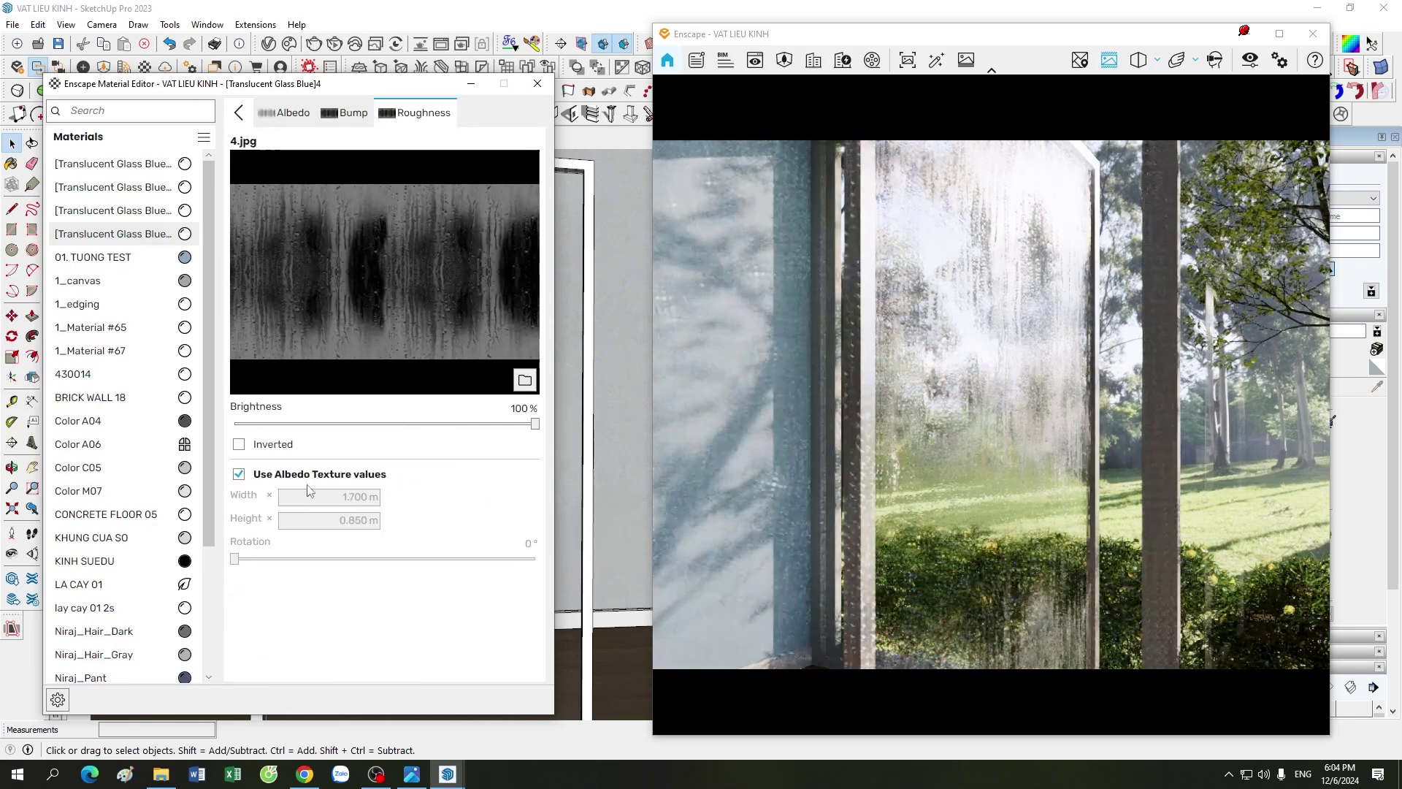
pyautogui.click(269, 451)
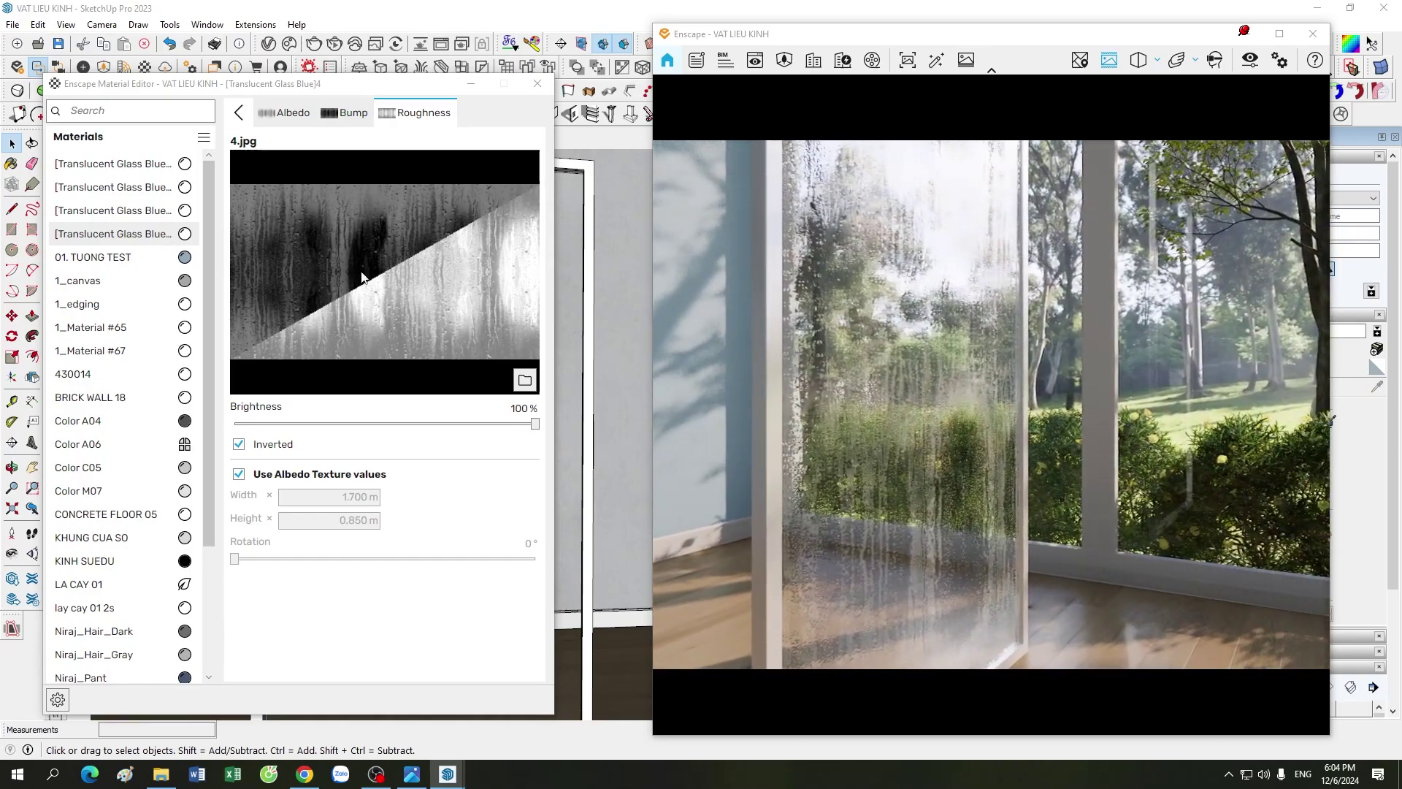
pyautogui.click(238, 111)
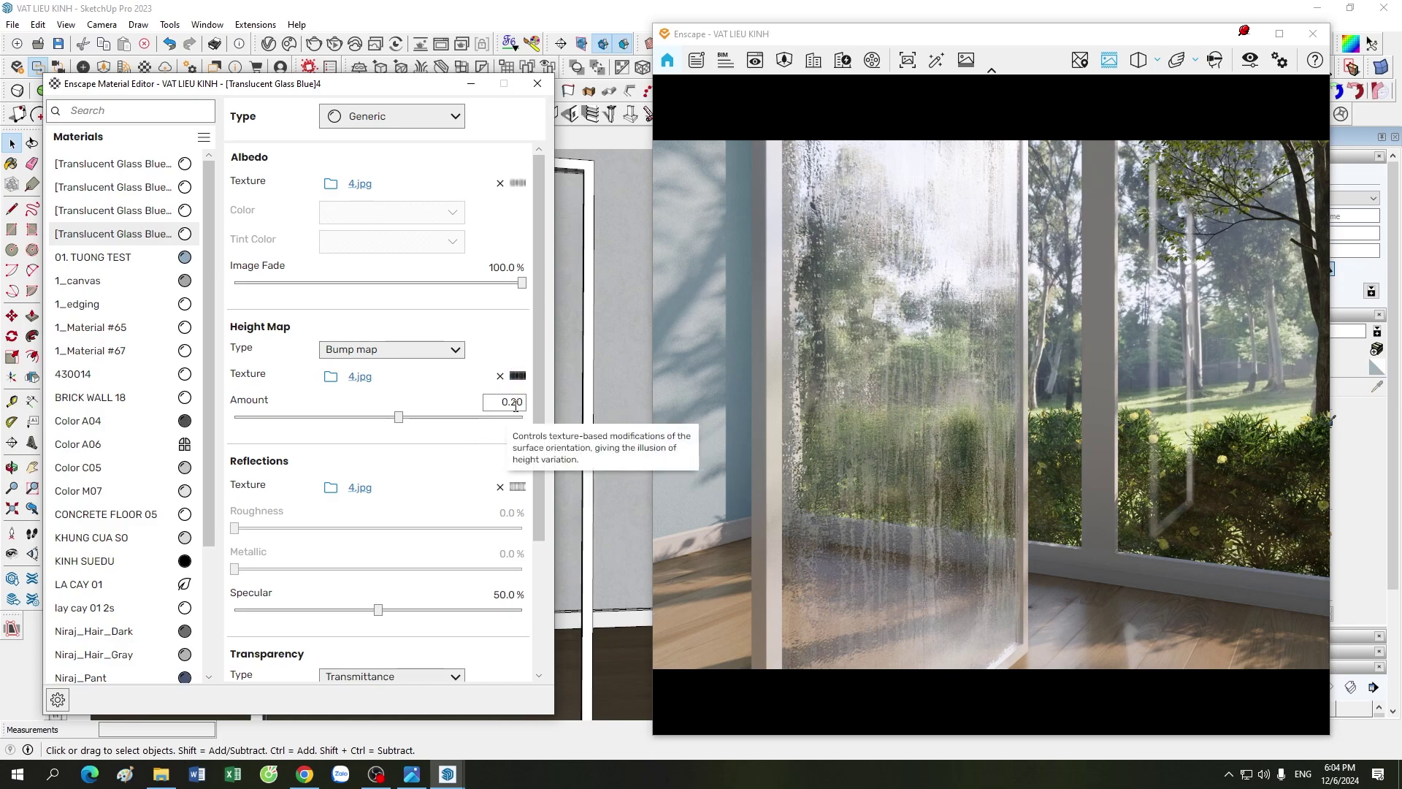
pyautogui.scroll(2, 516, 402)
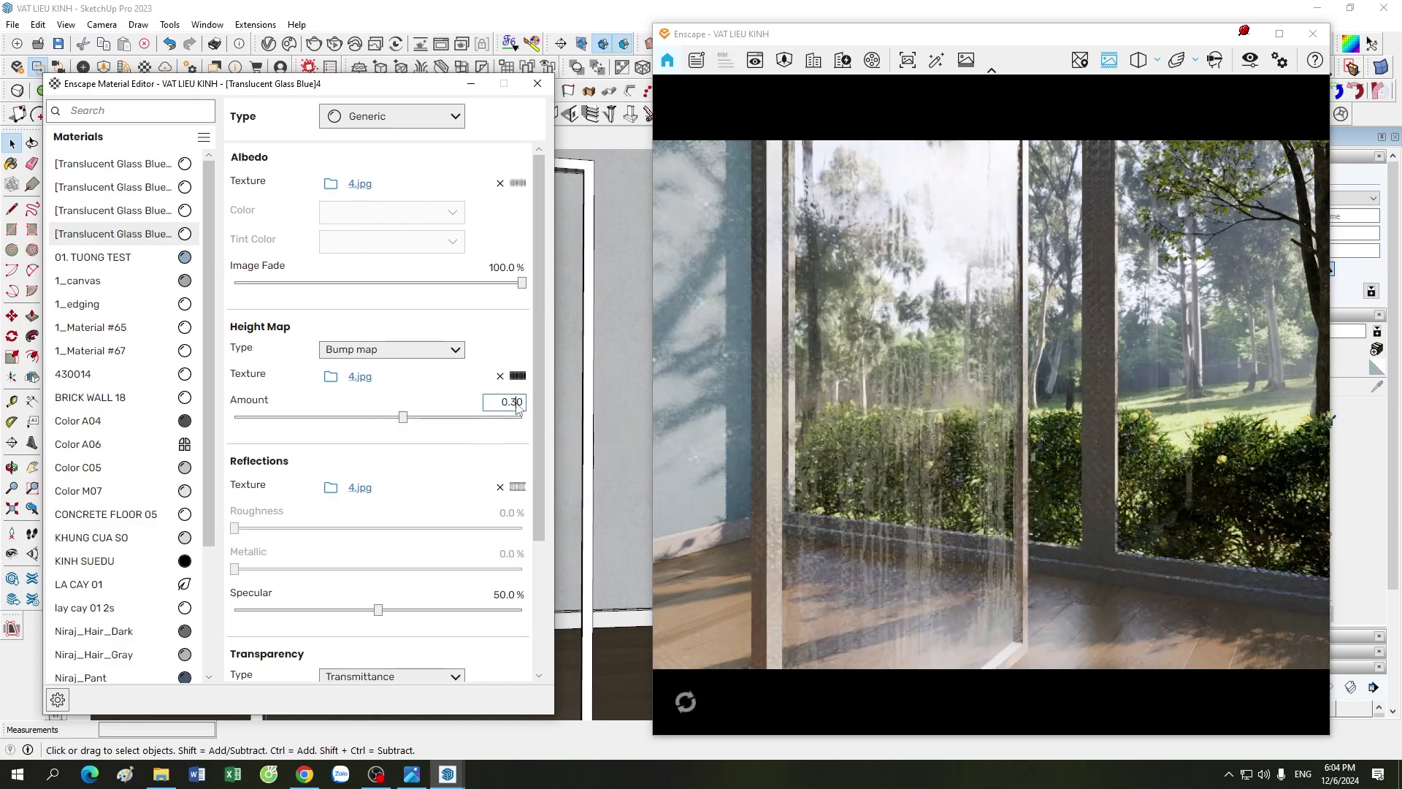
pyautogui.scroll(5, 870, 459)
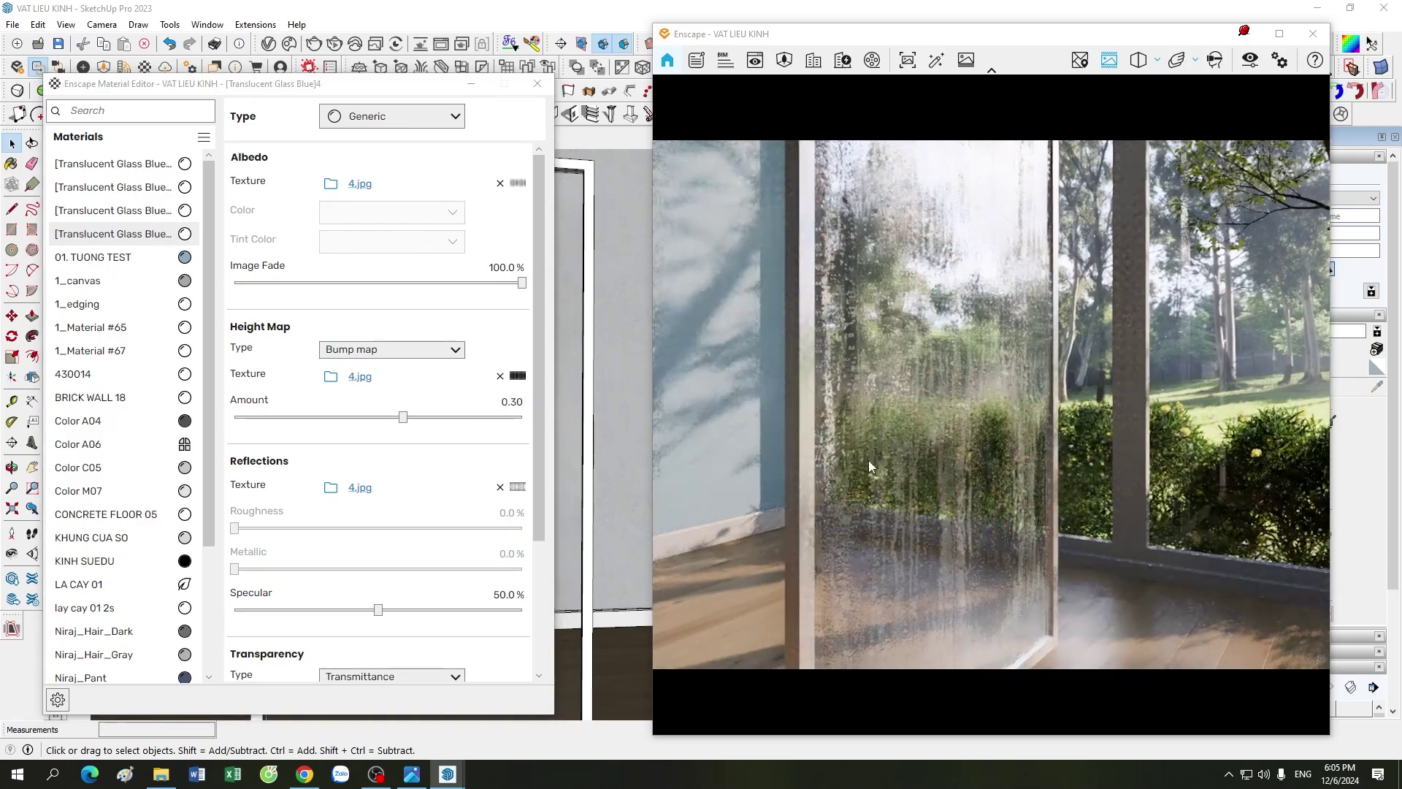
pyautogui.scroll(-3, 840, 346)
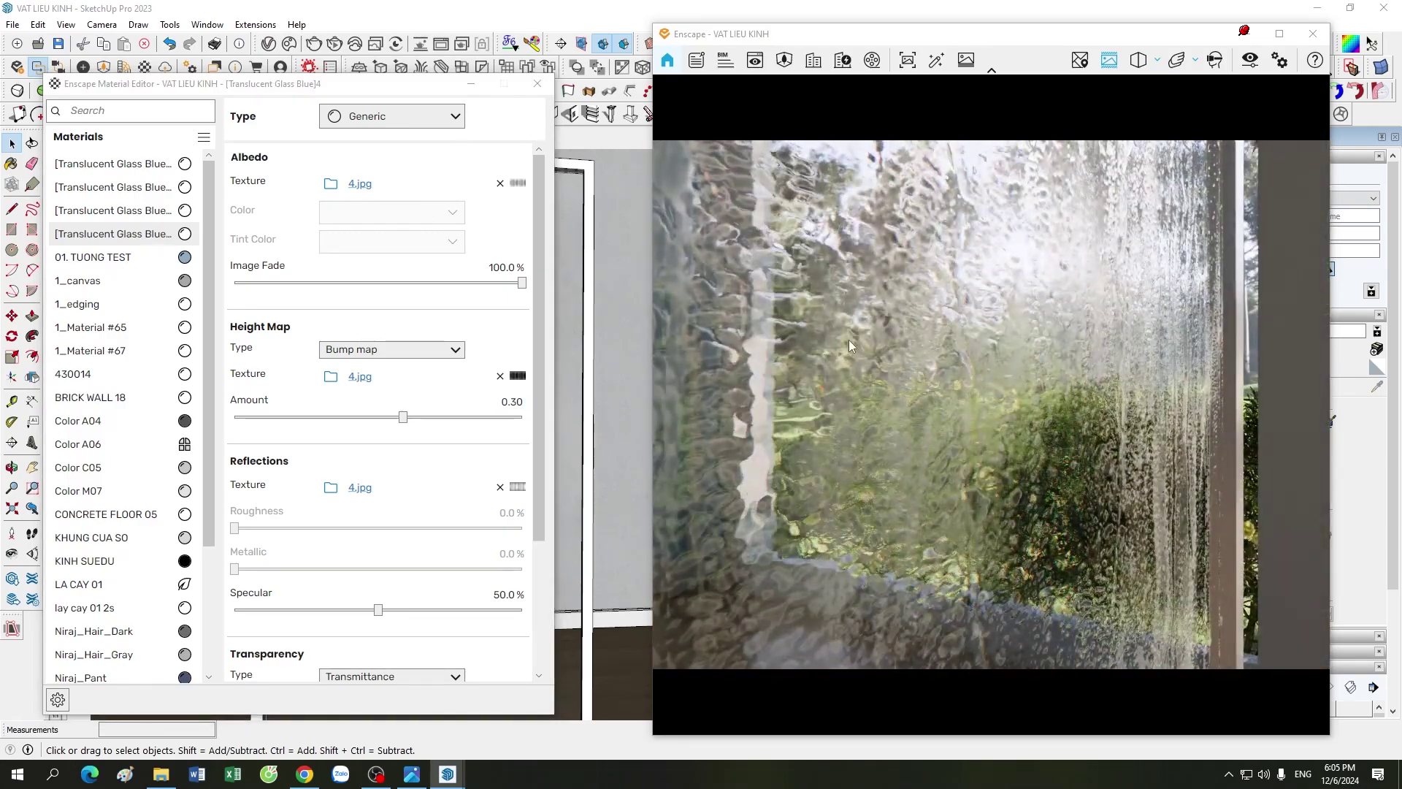
pyautogui.scroll(3, 885, 358)
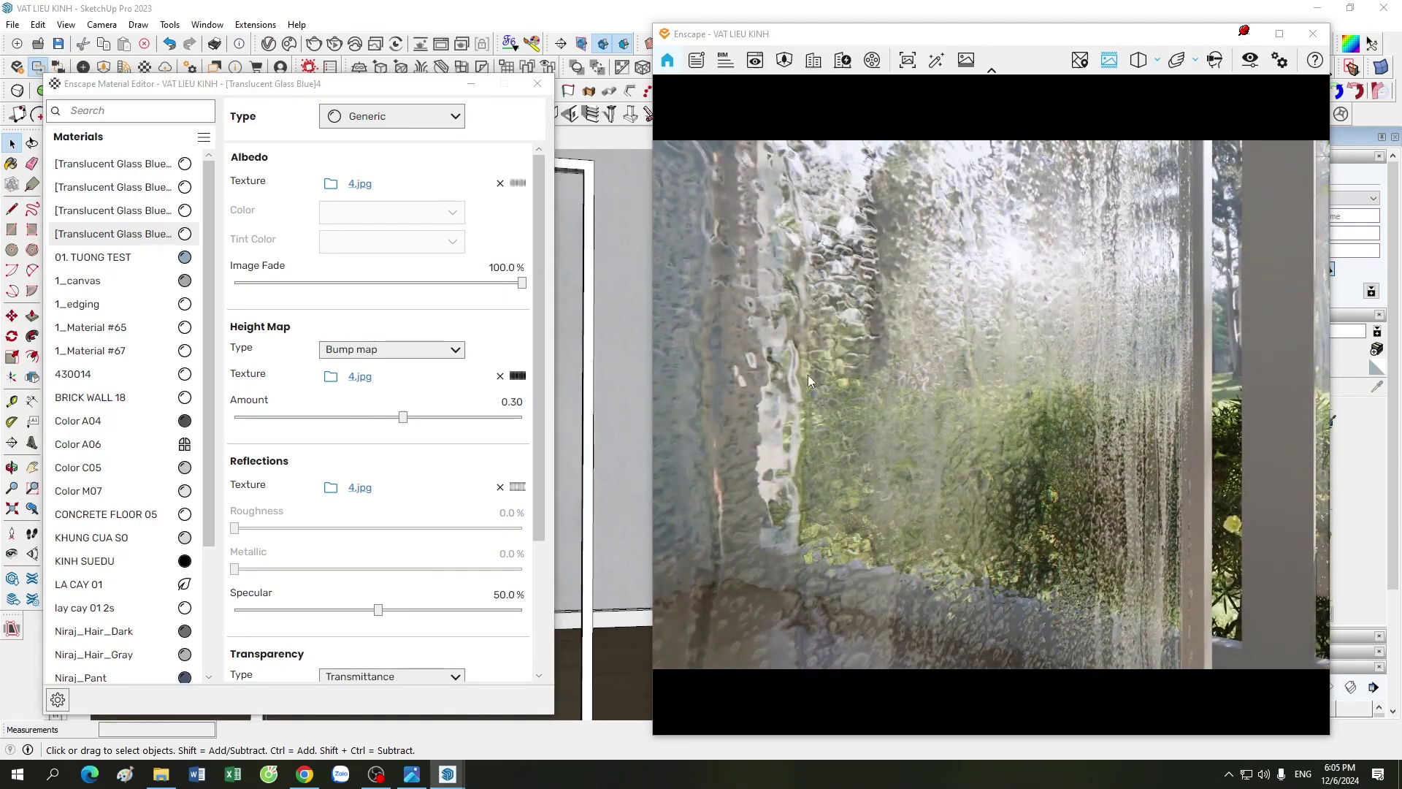
pyautogui.scroll(-1, 515, 400)
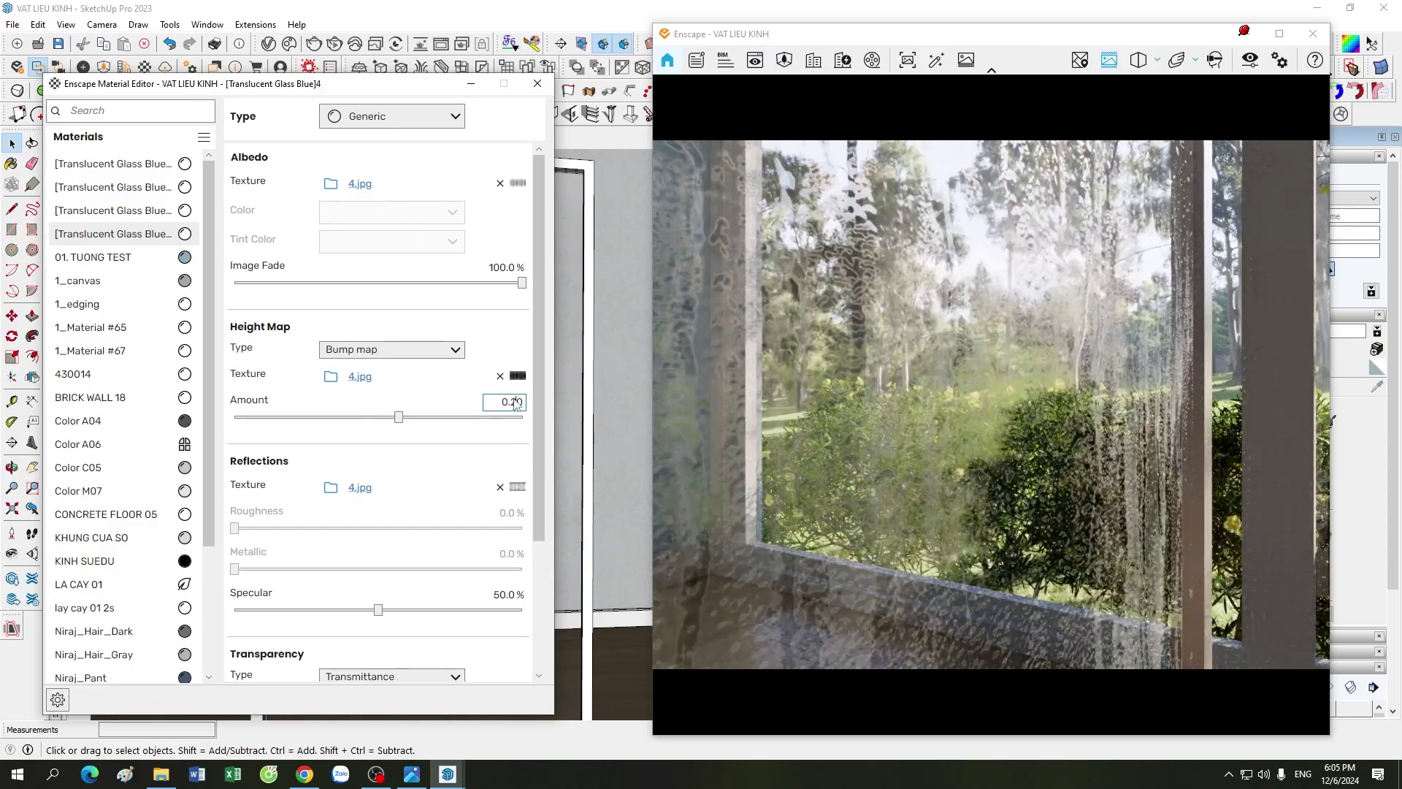
pyautogui.scroll(-3, 955, 441)
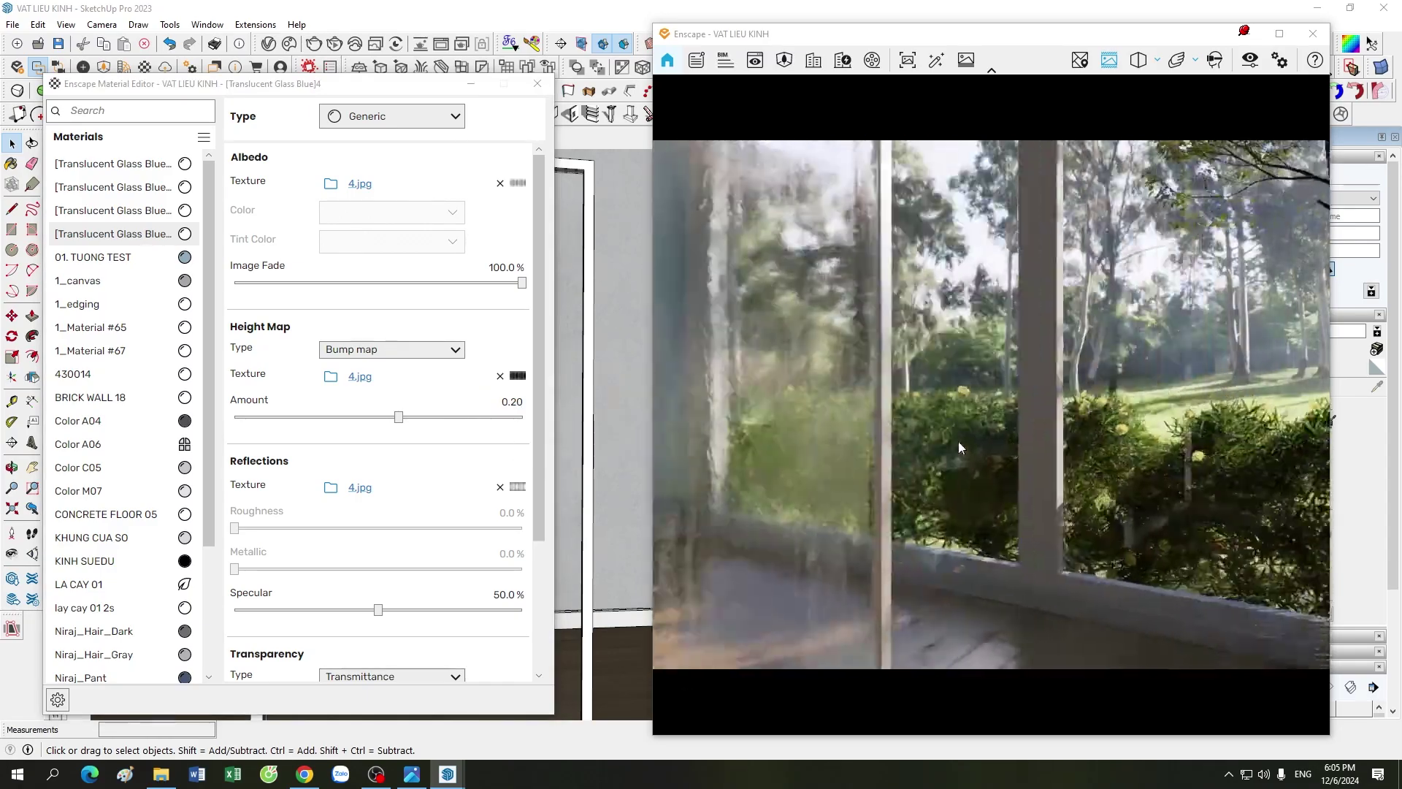
pyautogui.scroll(-5, 946, 425)
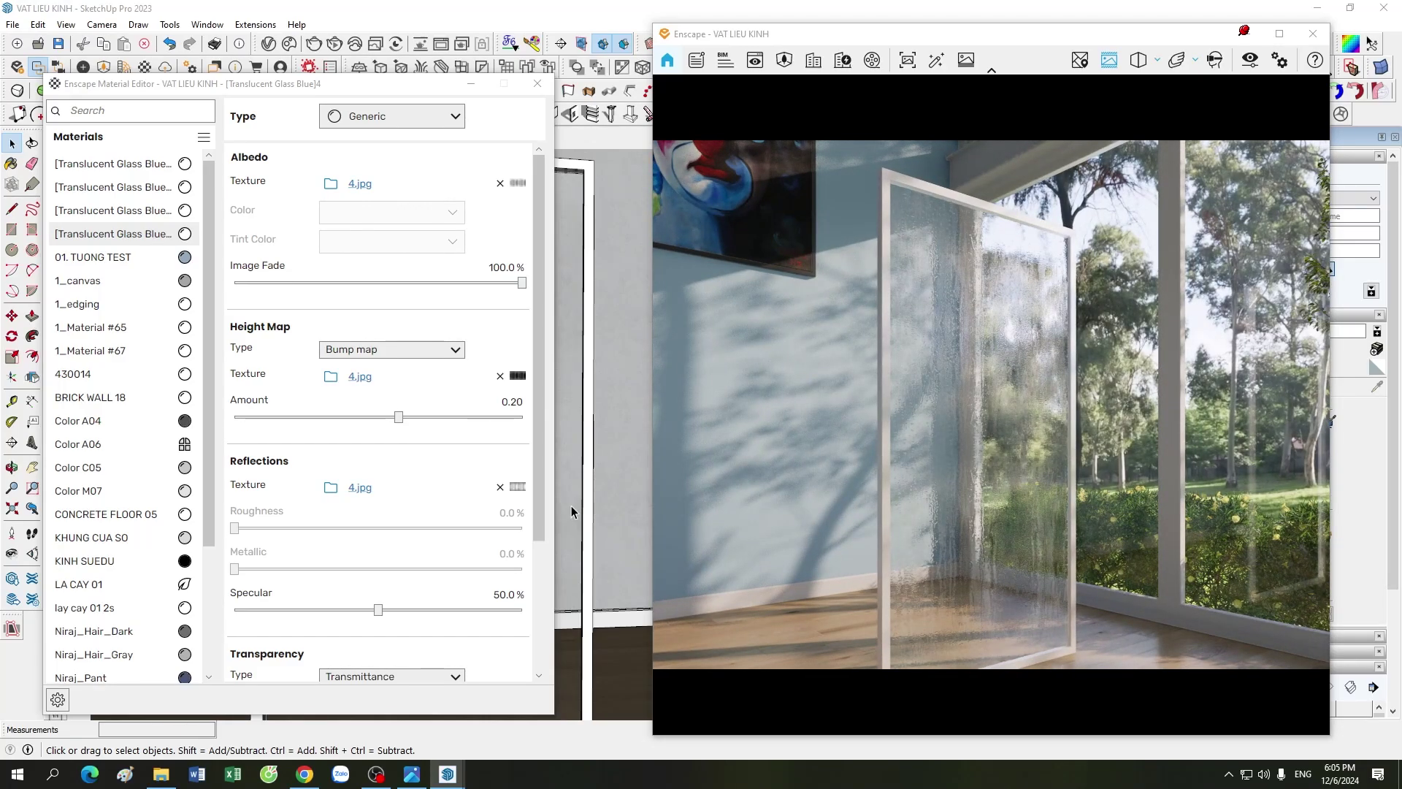
pyautogui.scroll(-3, 543, 519)
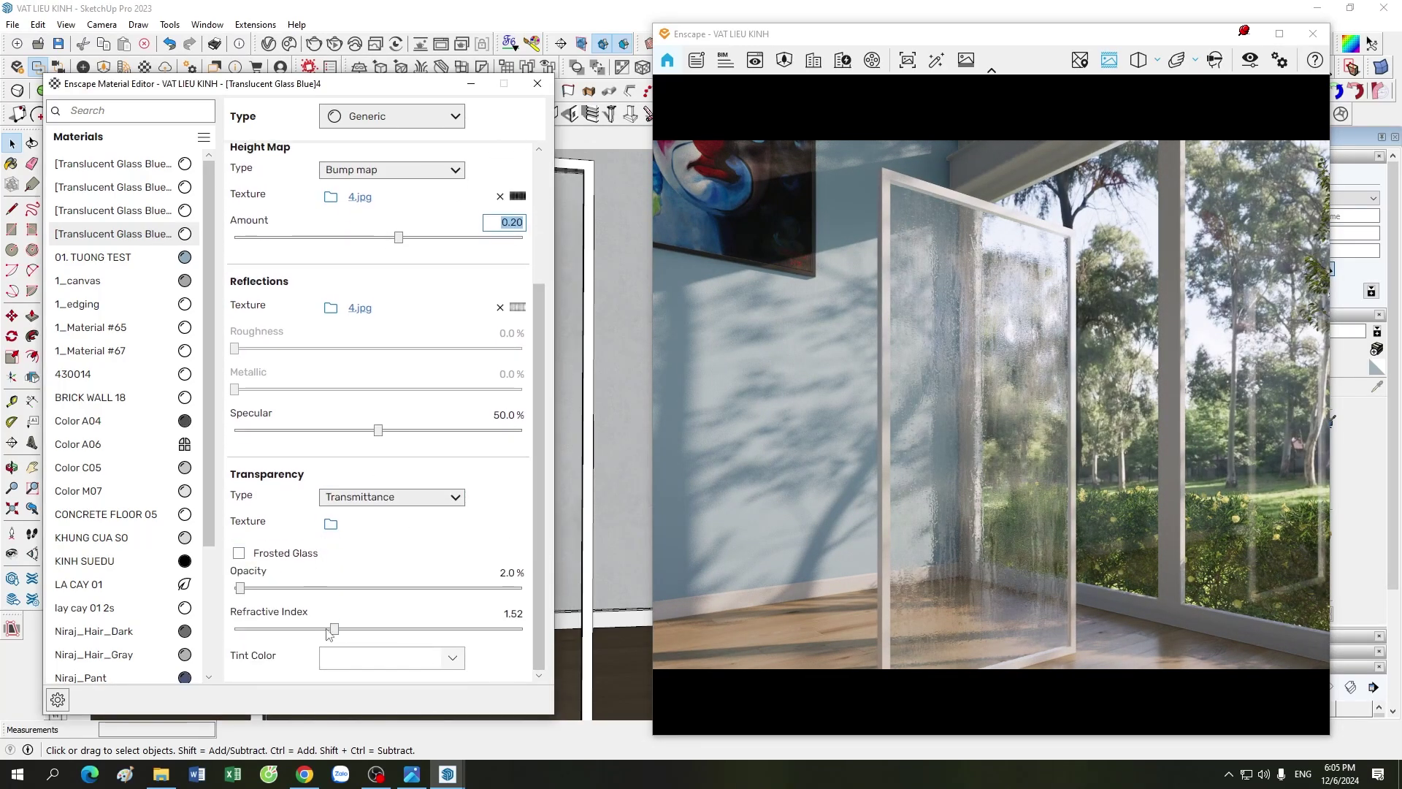
pyautogui.scroll(2, 541, 565)
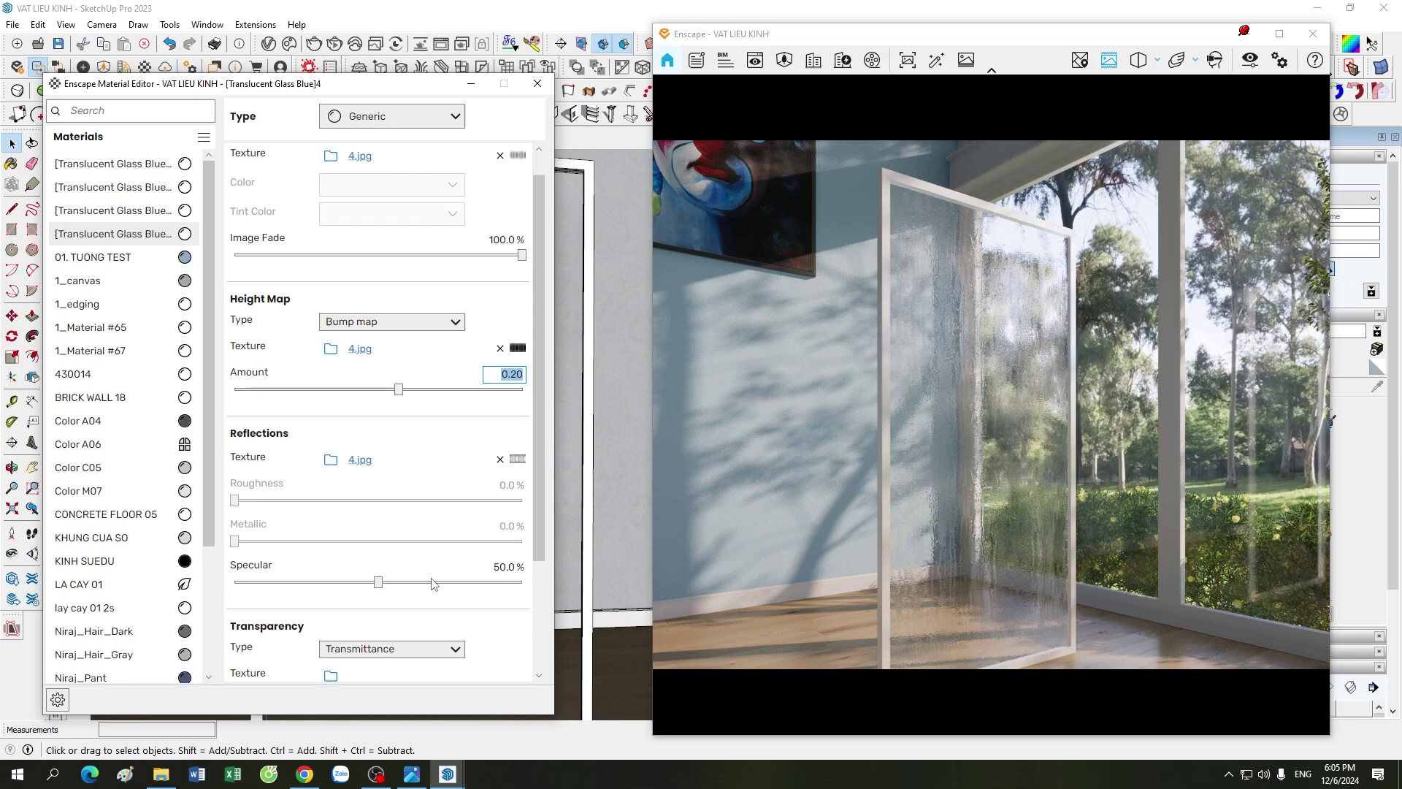
# - Commit the 75% specular value and bring up the 4.jpg Height Map texture's Bump settings
pyautogui.click(495, 567)
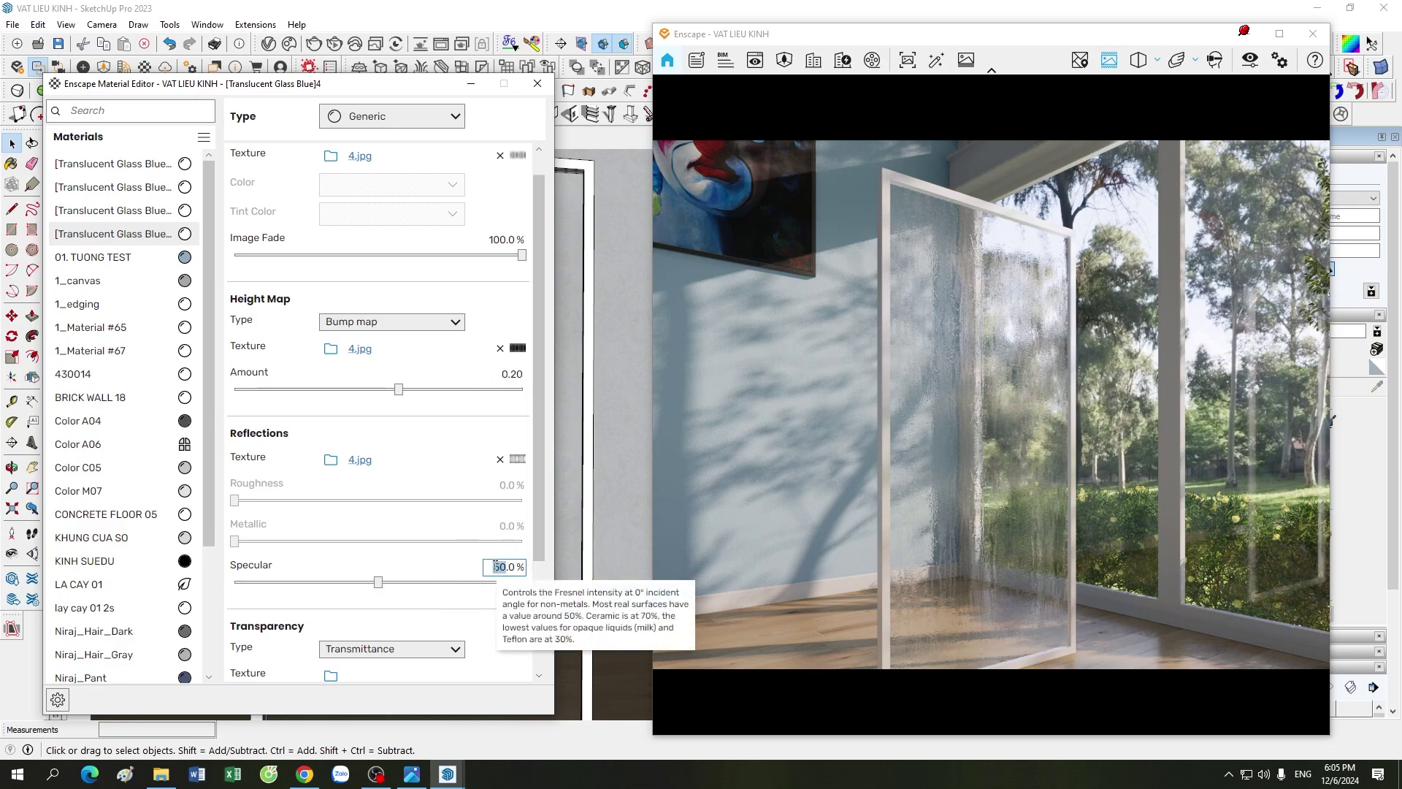
pyautogui.write('70')
pyautogui.press('Return')
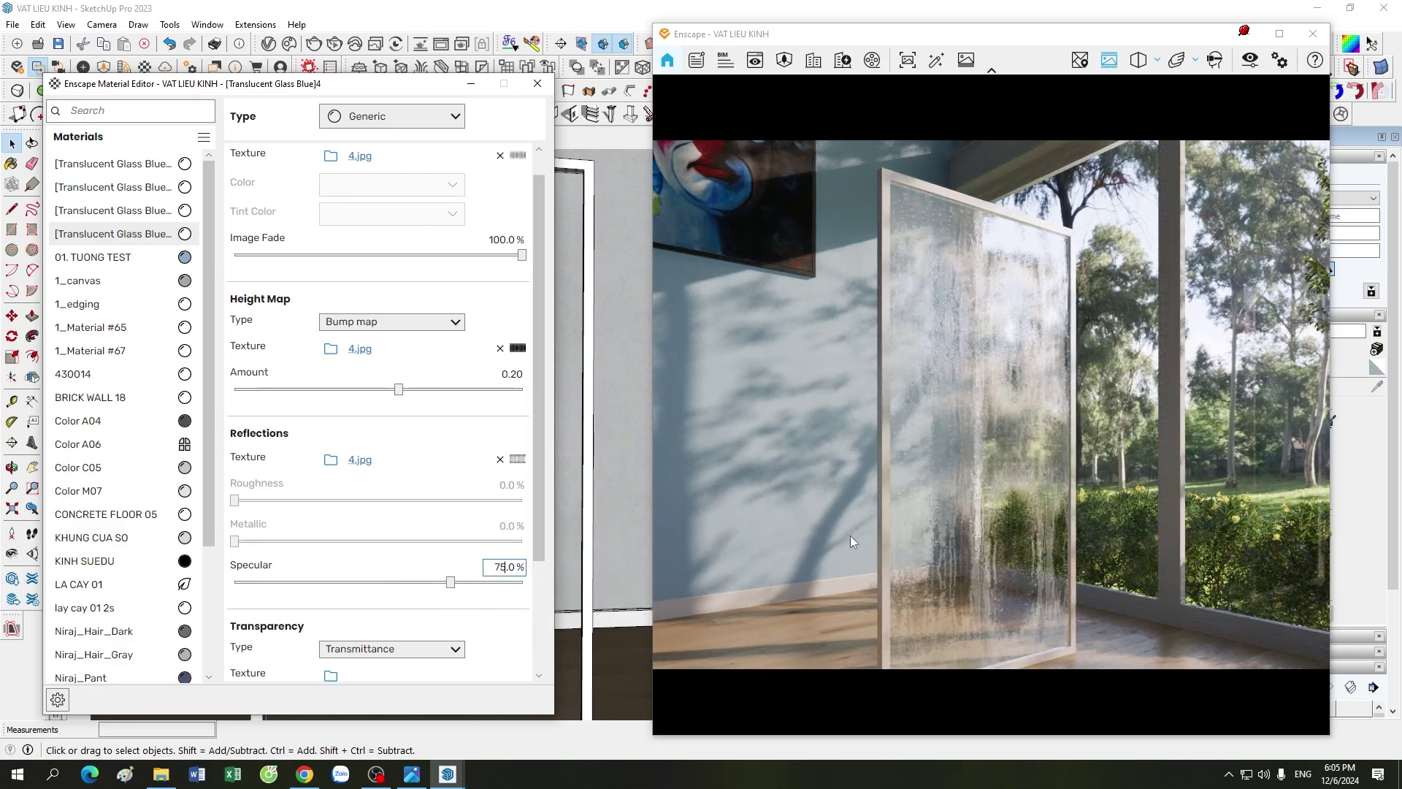
pyautogui.click(866, 444)
pyautogui.scroll(-5, 866, 445)
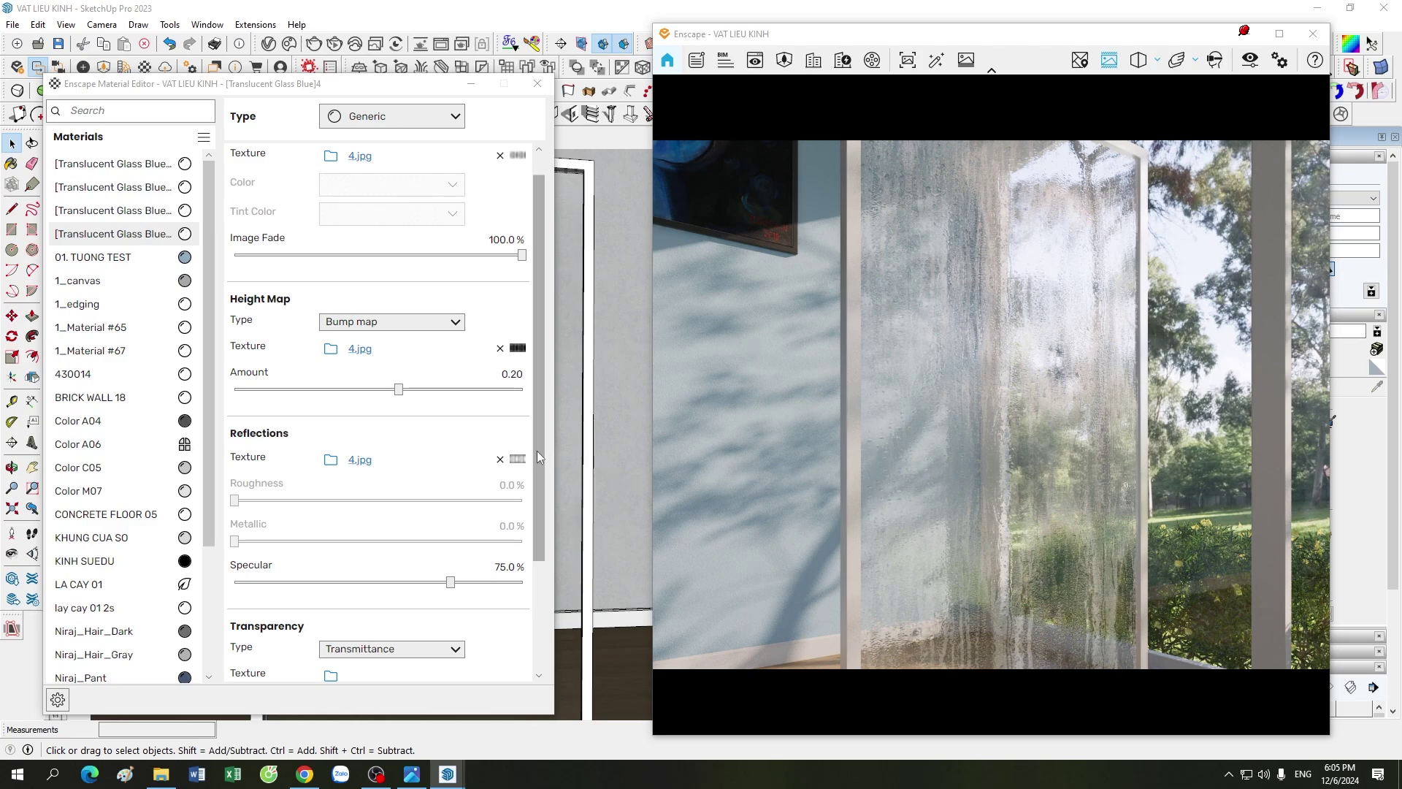
pyautogui.moveTo(536, 450); pyautogui.dragTo(541, 422)
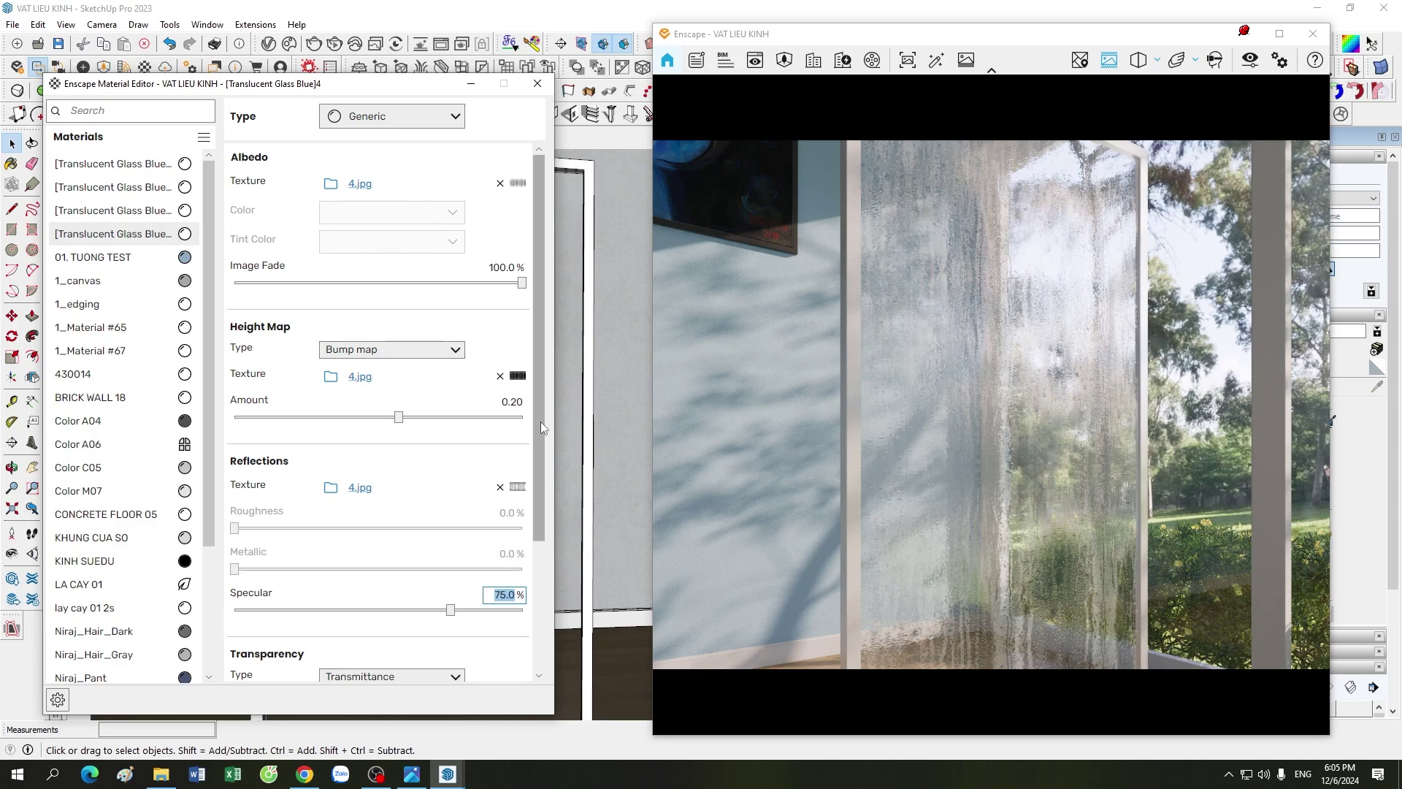
pyautogui.click(518, 375)
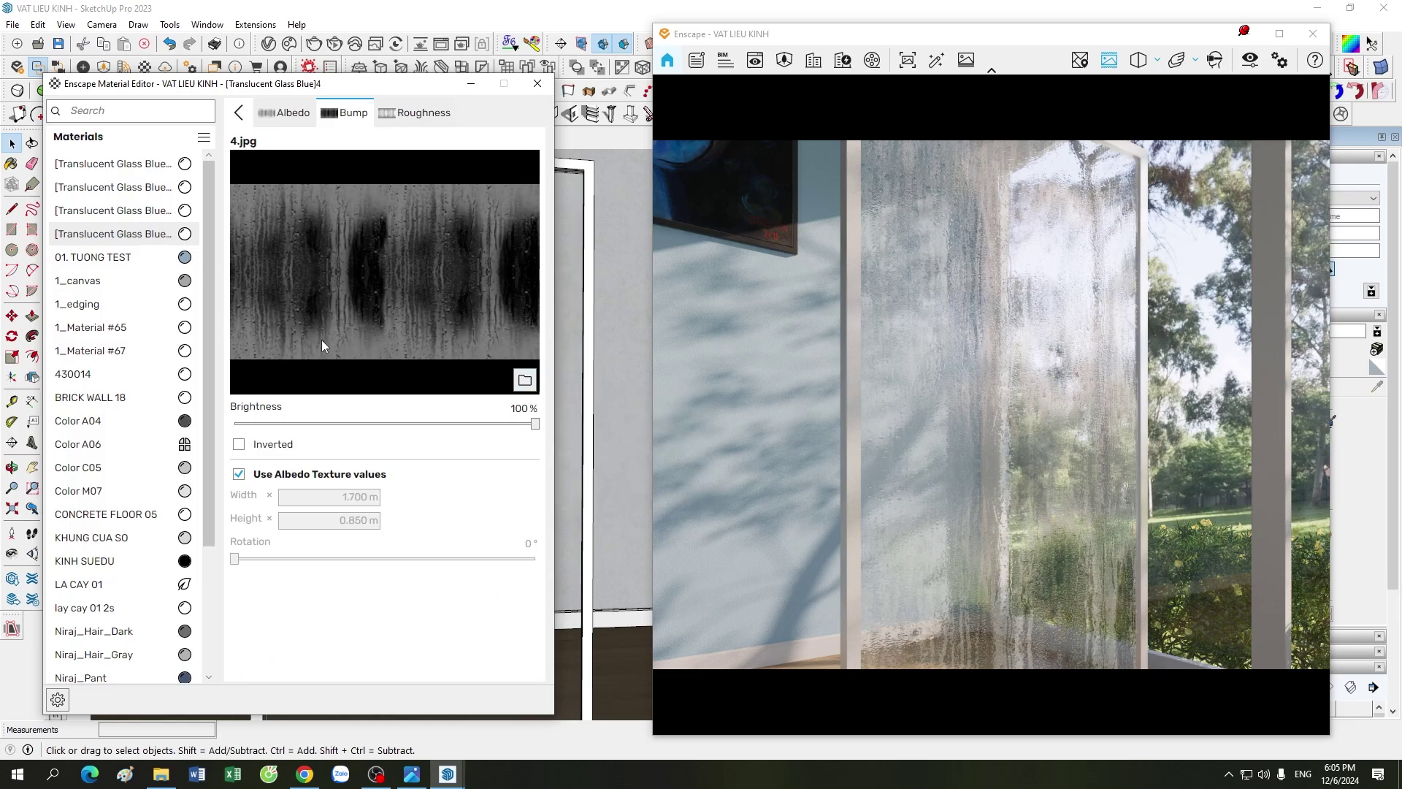
# - Leave the Bump page and scroll the material settings down to Transparency and back to Albedo
pyautogui.click(238, 113)
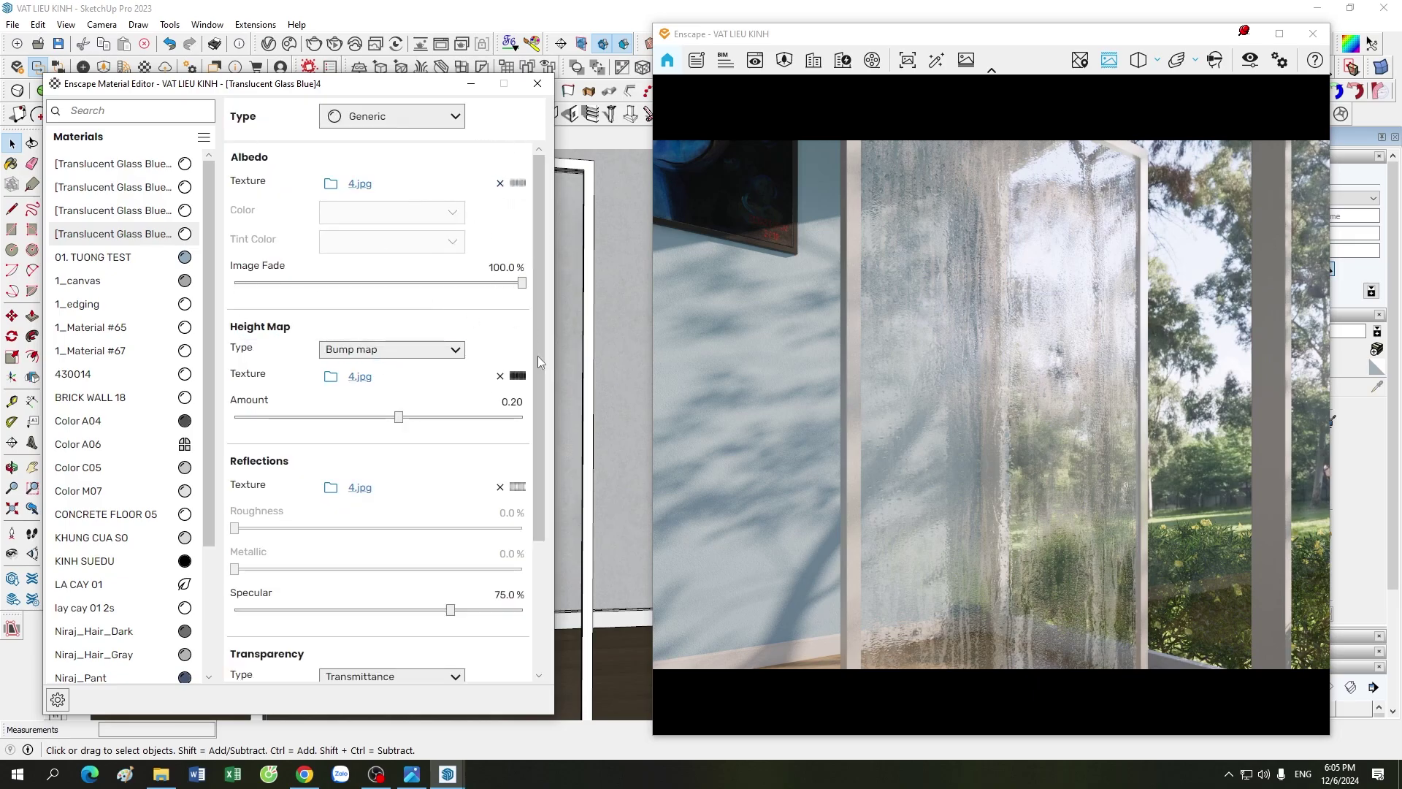
pyautogui.scroll(-3, 538, 356)
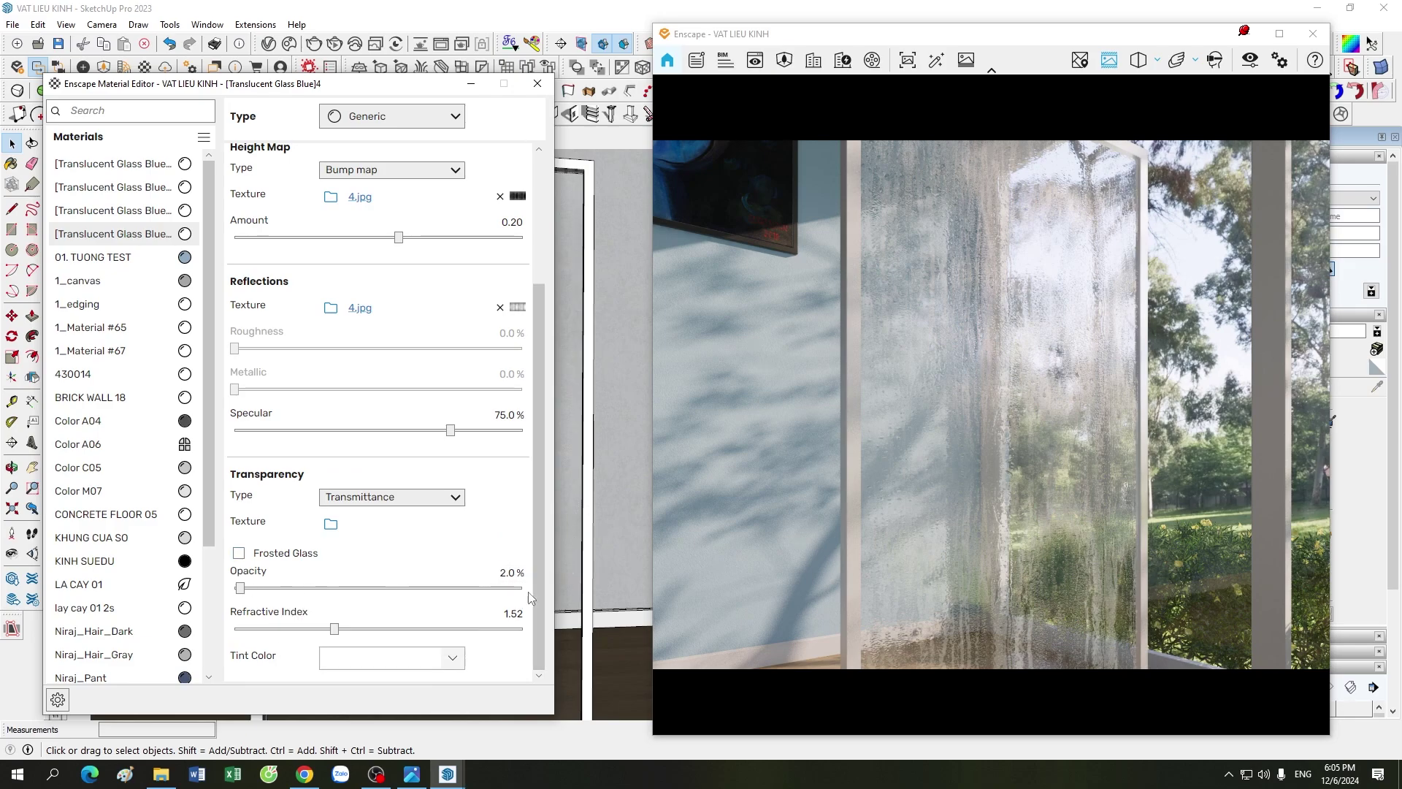
pyautogui.moveTo(533, 476); pyautogui.dragTo(532, 148)
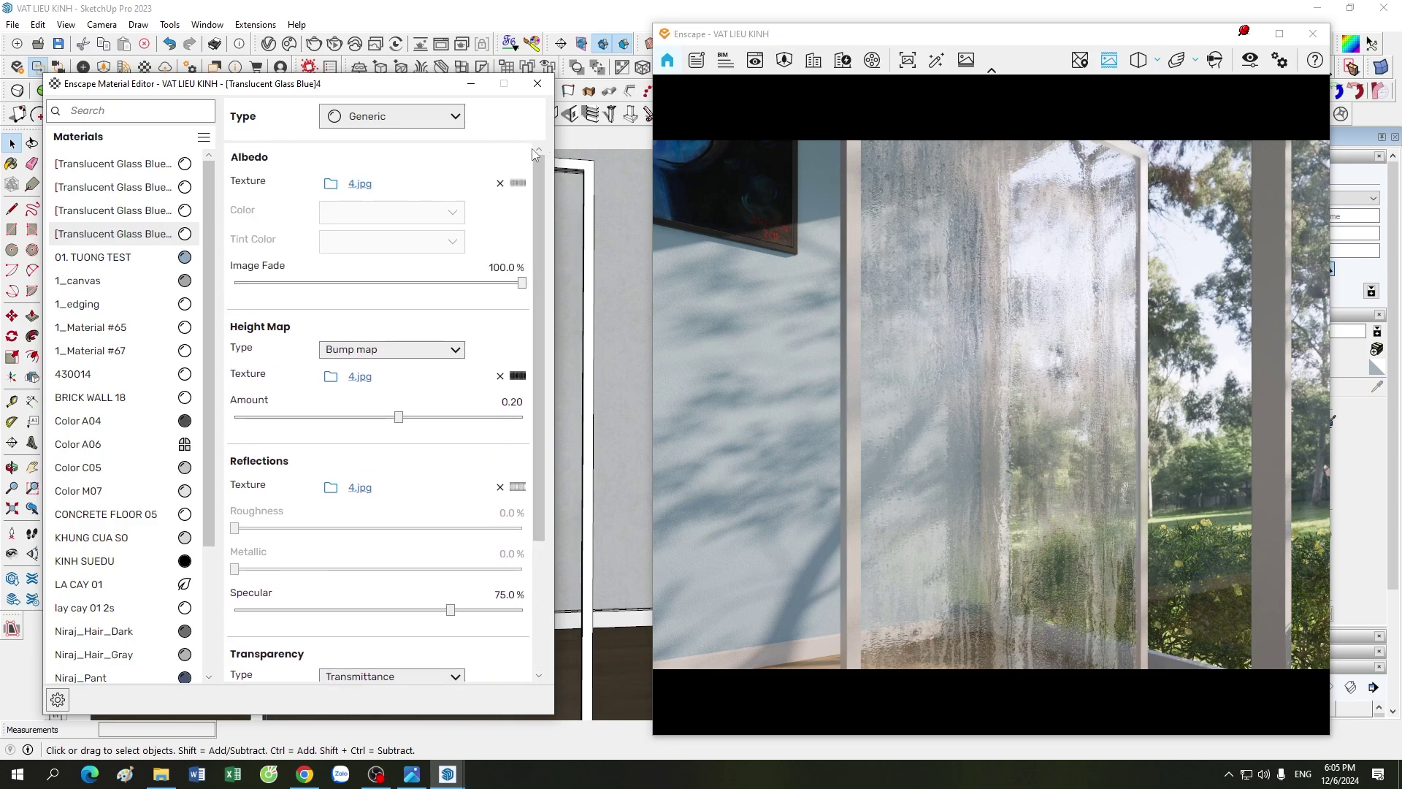
pyautogui.moveTo(536, 469); pyautogui.dragTo(533, 672)
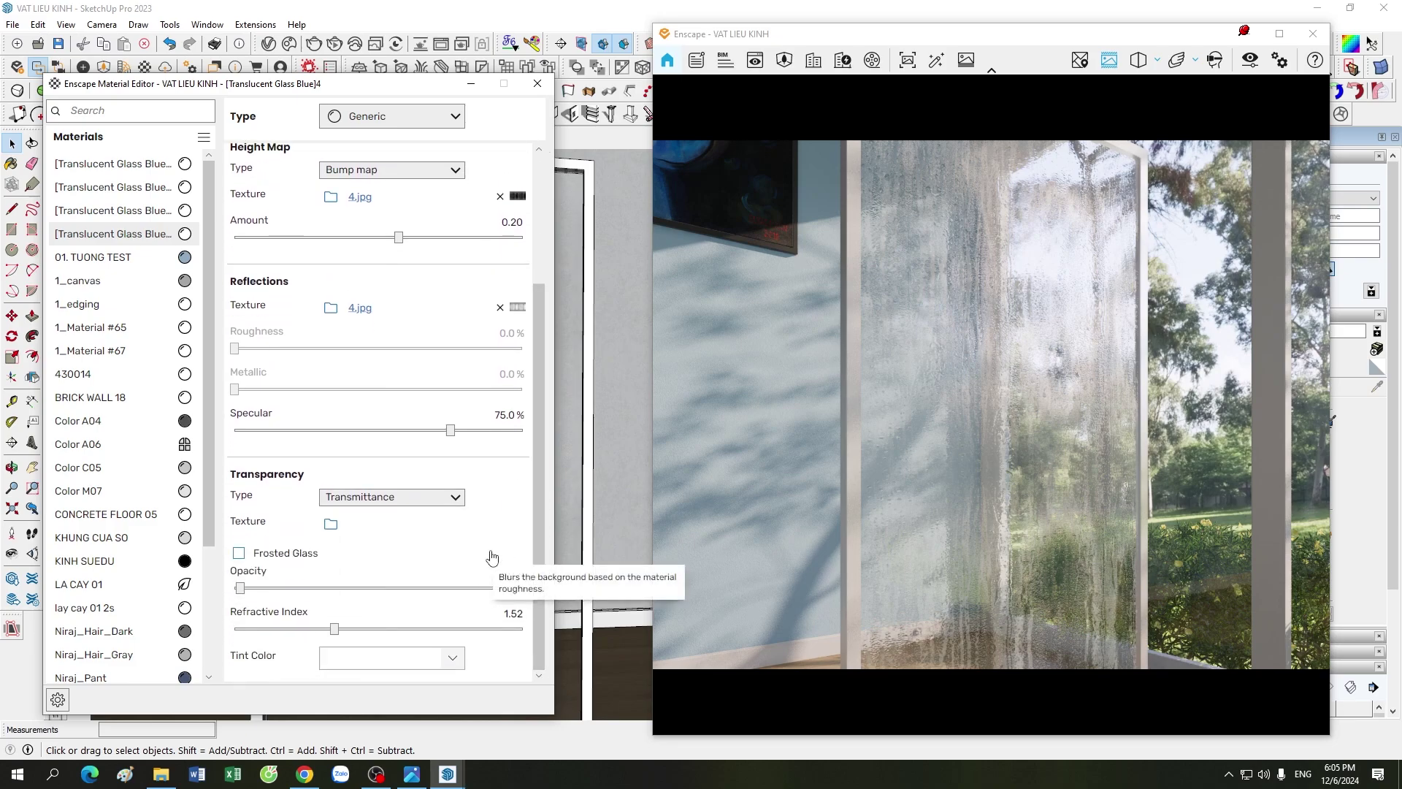
pyautogui.moveTo(541, 559); pyautogui.dragTo(544, 412)
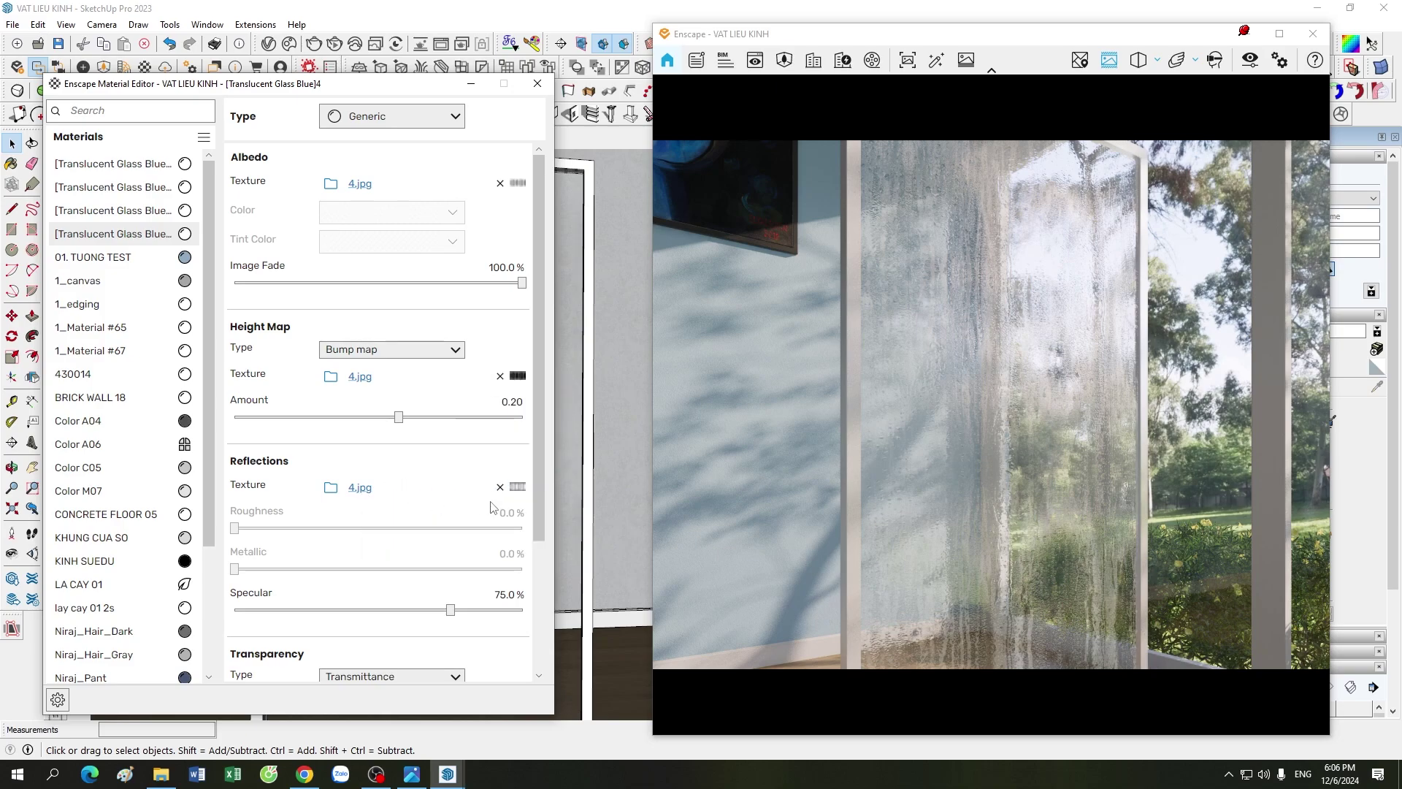
# - Peek at the roughness texture's settings and return to the material list
pyautogui.click(518, 486)
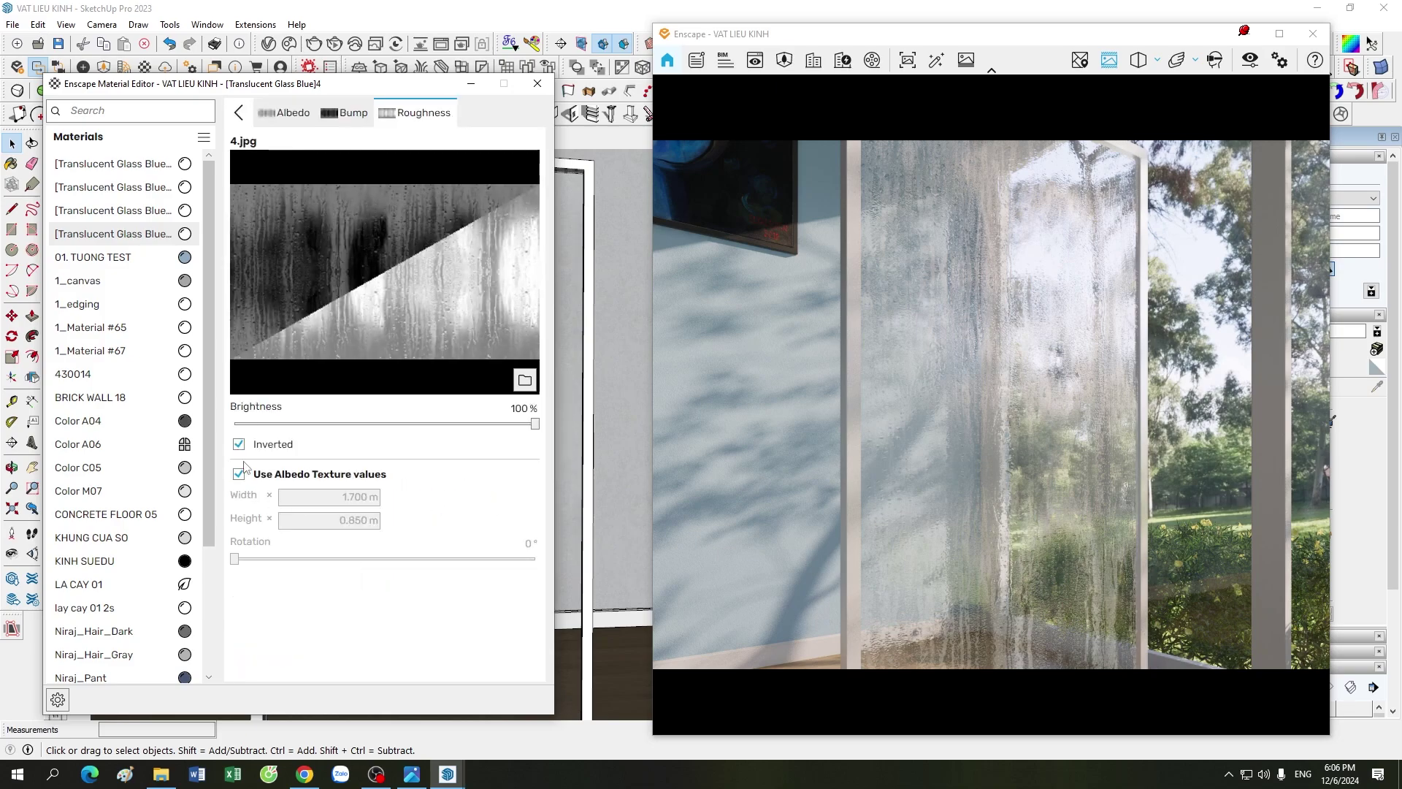
pyautogui.click(239, 112)
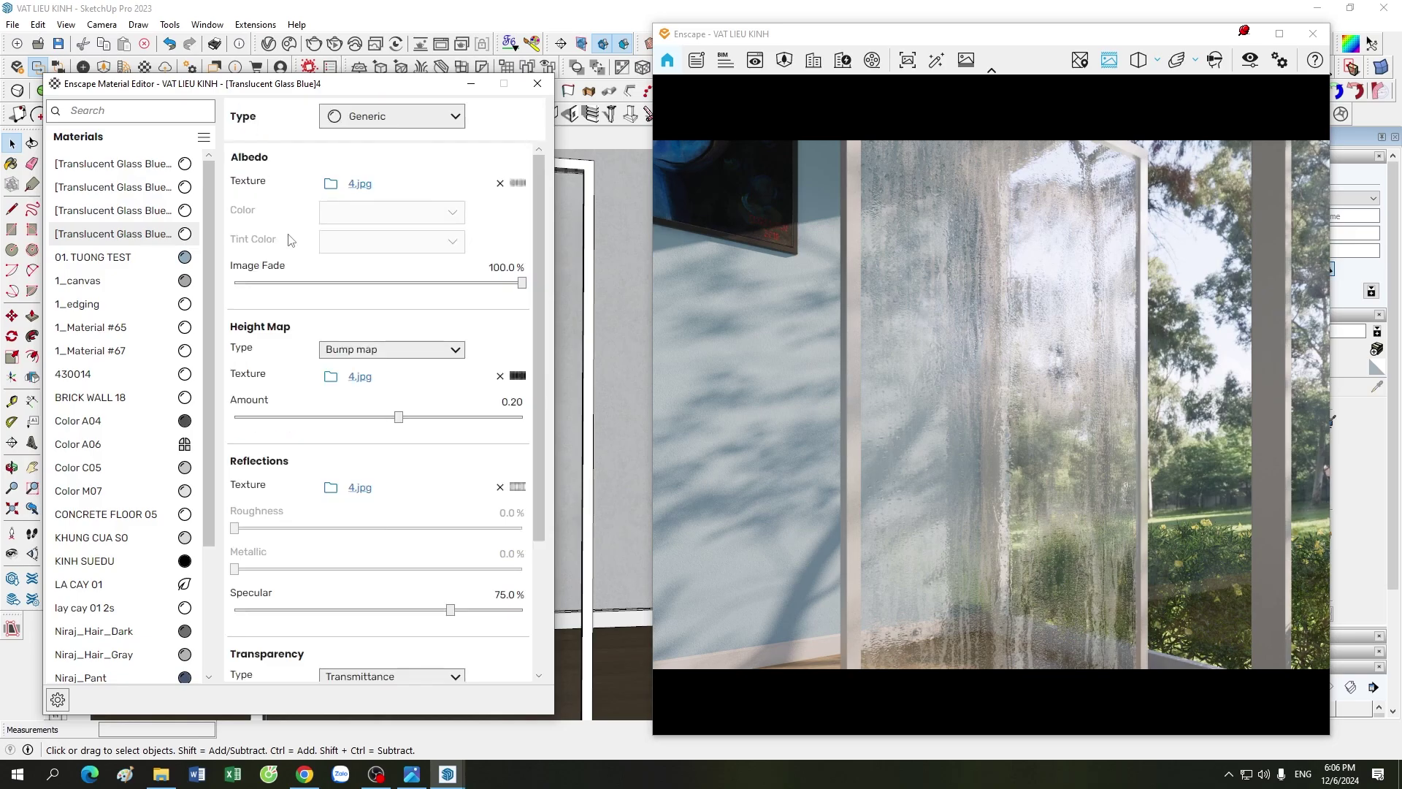
pyautogui.scroll(-3, 993, 475)
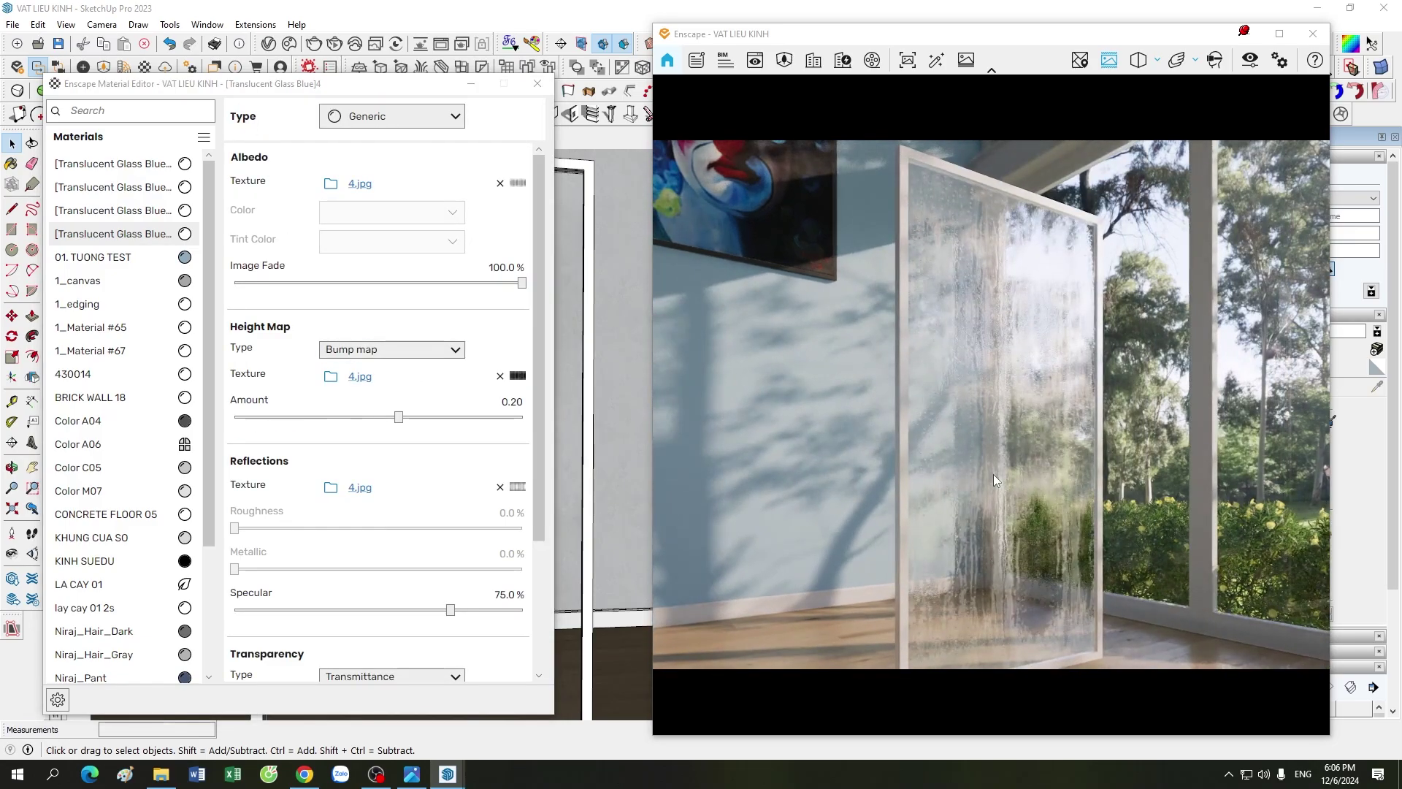
pyautogui.scroll(-3, 991, 503)
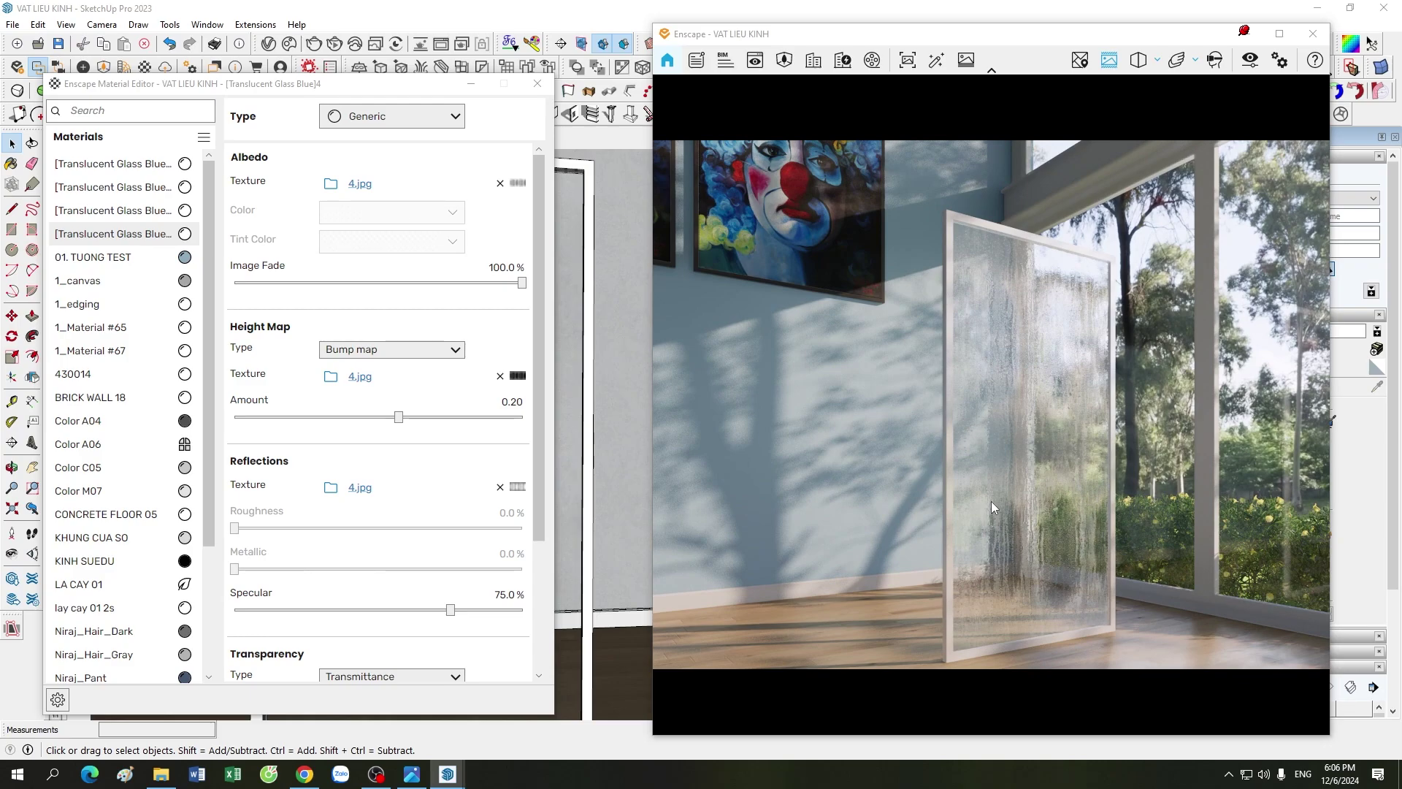
# - Zoom and orbit the live render to frame the streaked panel, wall painting and garden
pyautogui.scroll(2, 1037, 495)
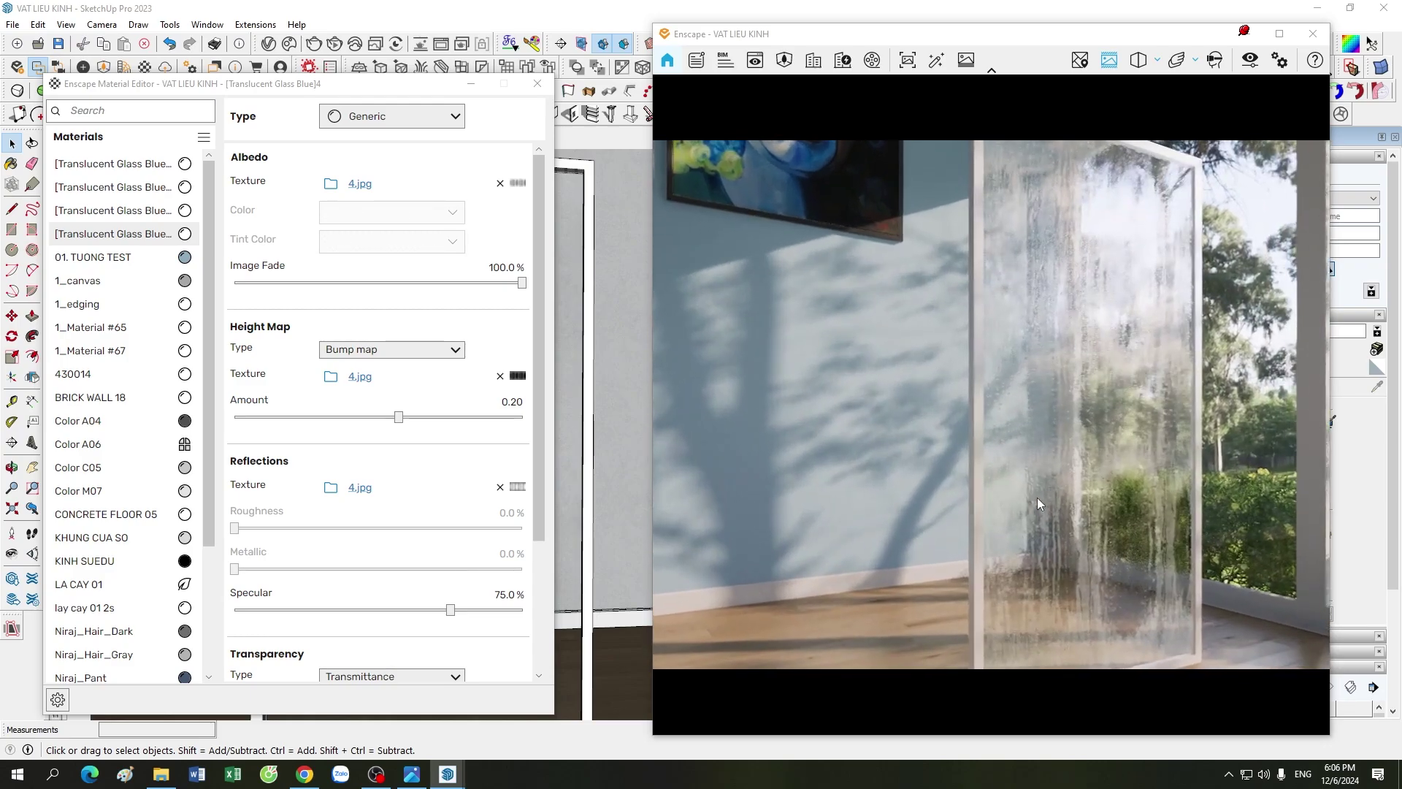
pyautogui.scroll(2, 1037, 498)
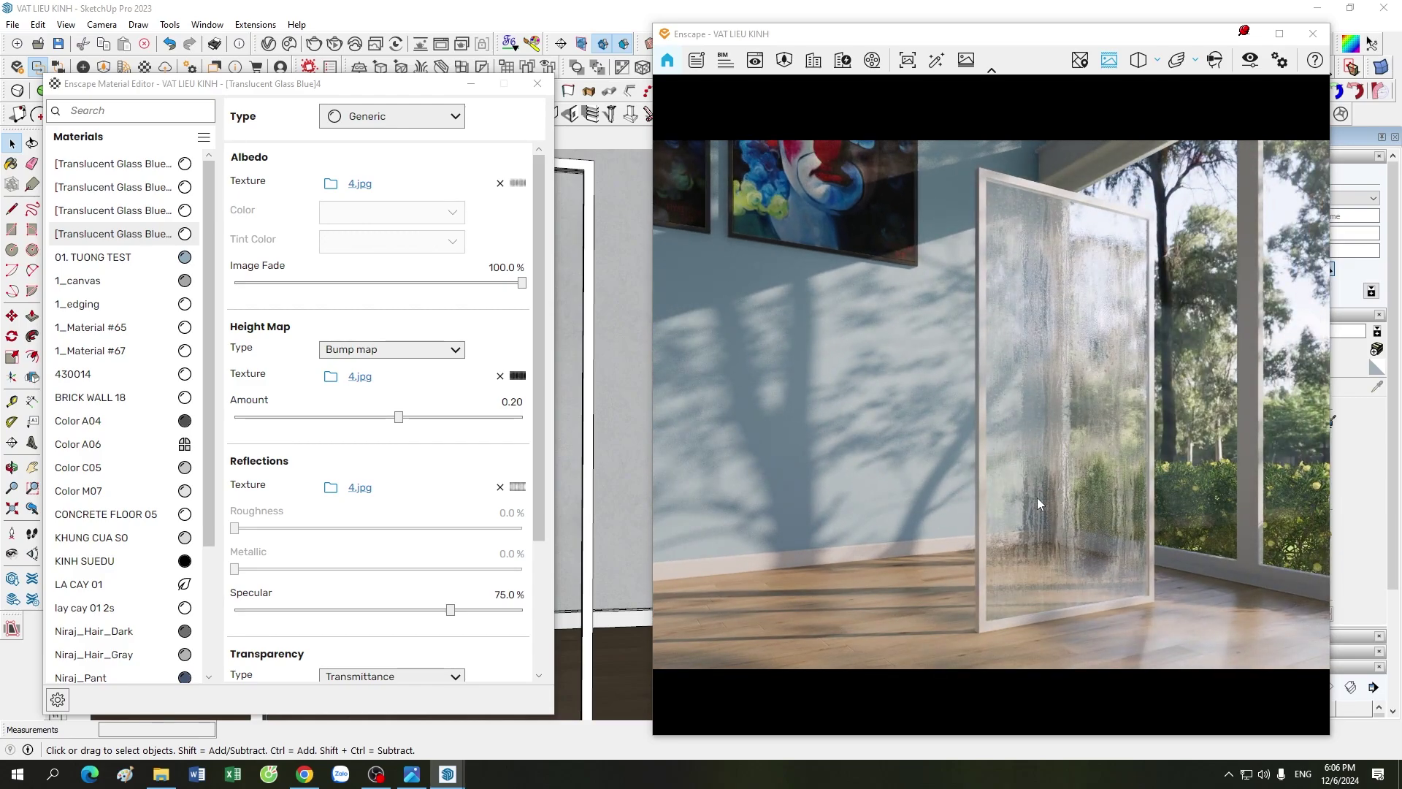
pyautogui.scroll(3, 1036, 497)
pyautogui.scroll(2, 1181, 484)
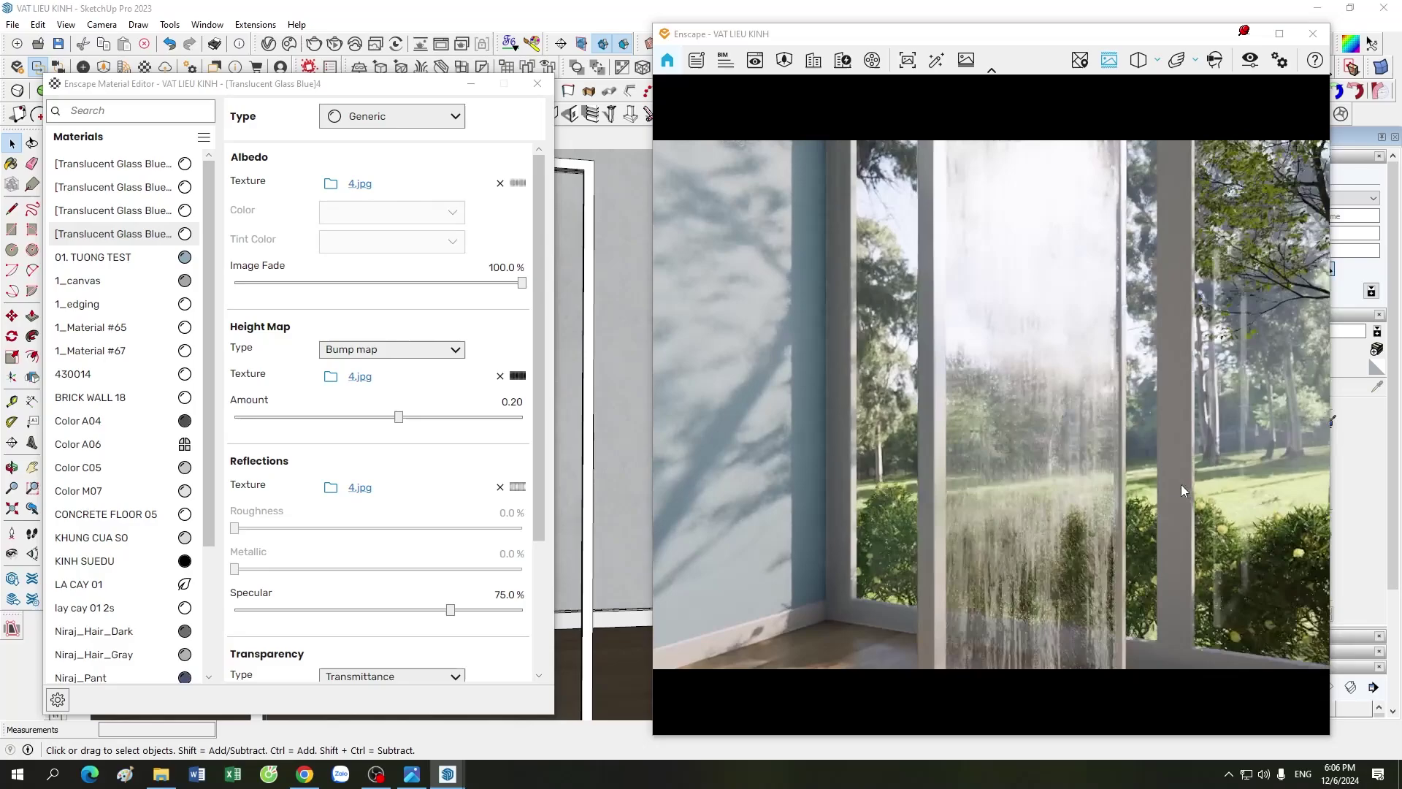
pyautogui.scroll(2, 1181, 484)
pyautogui.scroll(2, 1098, 519)
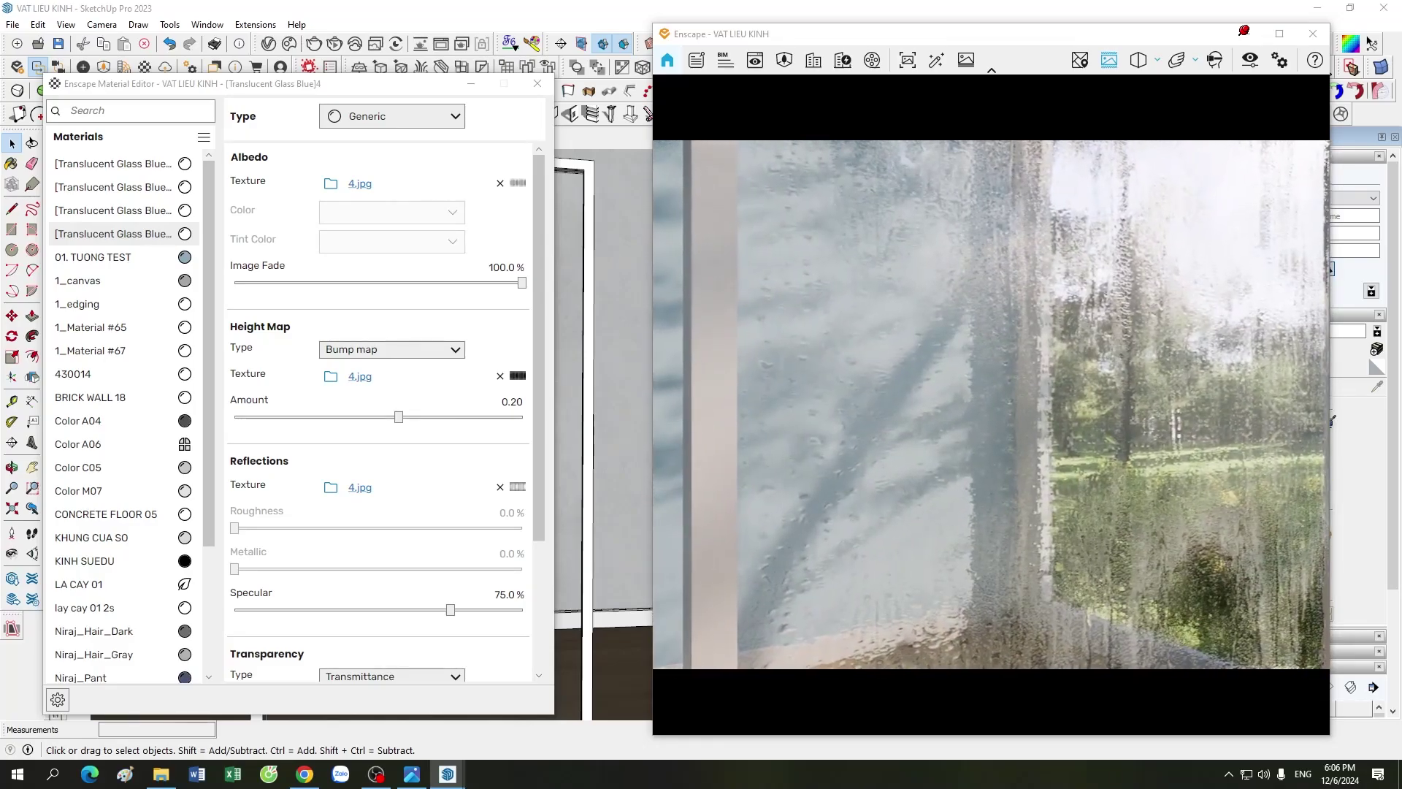
pyautogui.scroll(-5, 1126, 424)
pyautogui.scroll(1, 1126, 422)
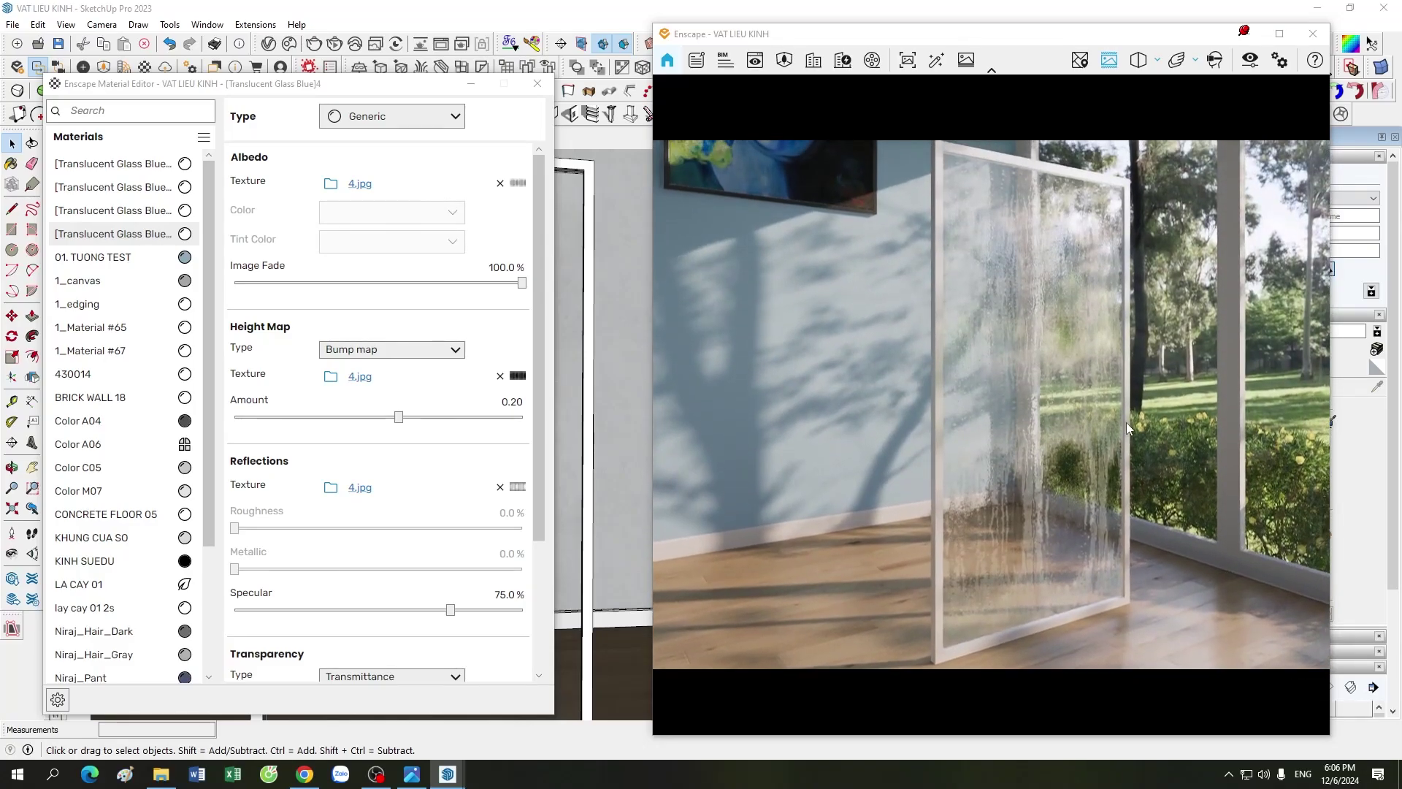
pyautogui.moveTo(988, 494); pyautogui.dragTo(1015, 503)
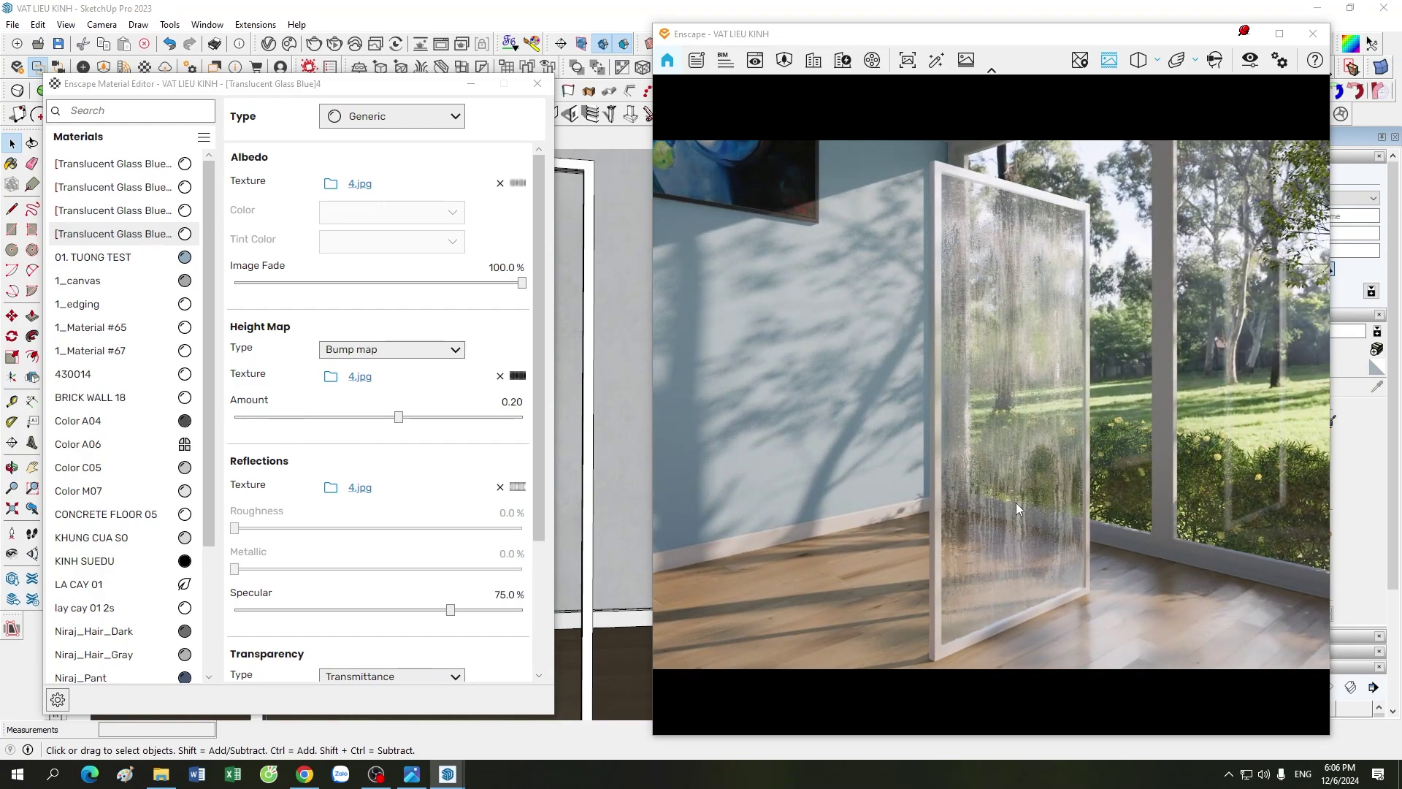
pyautogui.moveTo(1014, 503); pyautogui.dragTo(1013, 505)
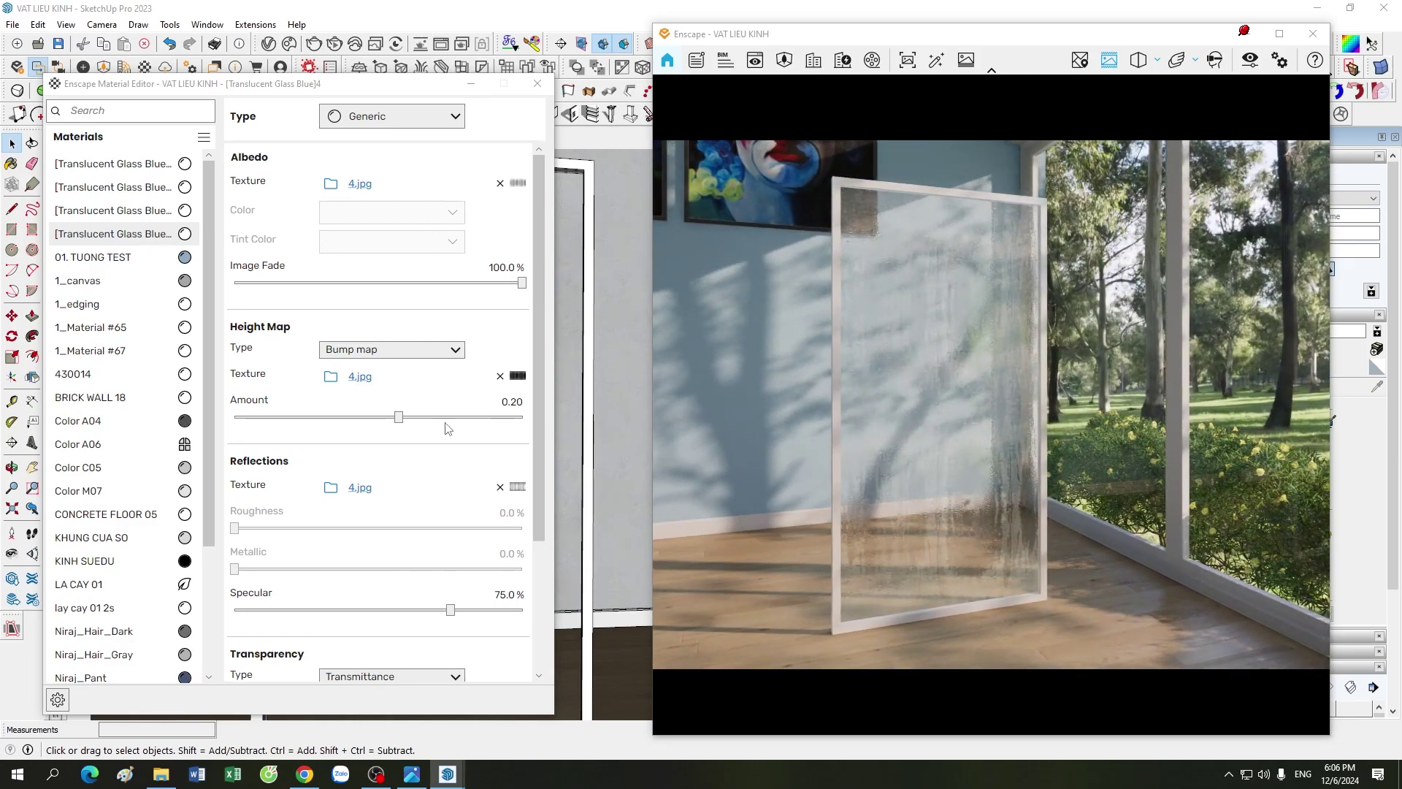
# - Remove the 4.jpg streak texture from the Height Map, Albedo and Reflections slots
pyautogui.click(499, 376)
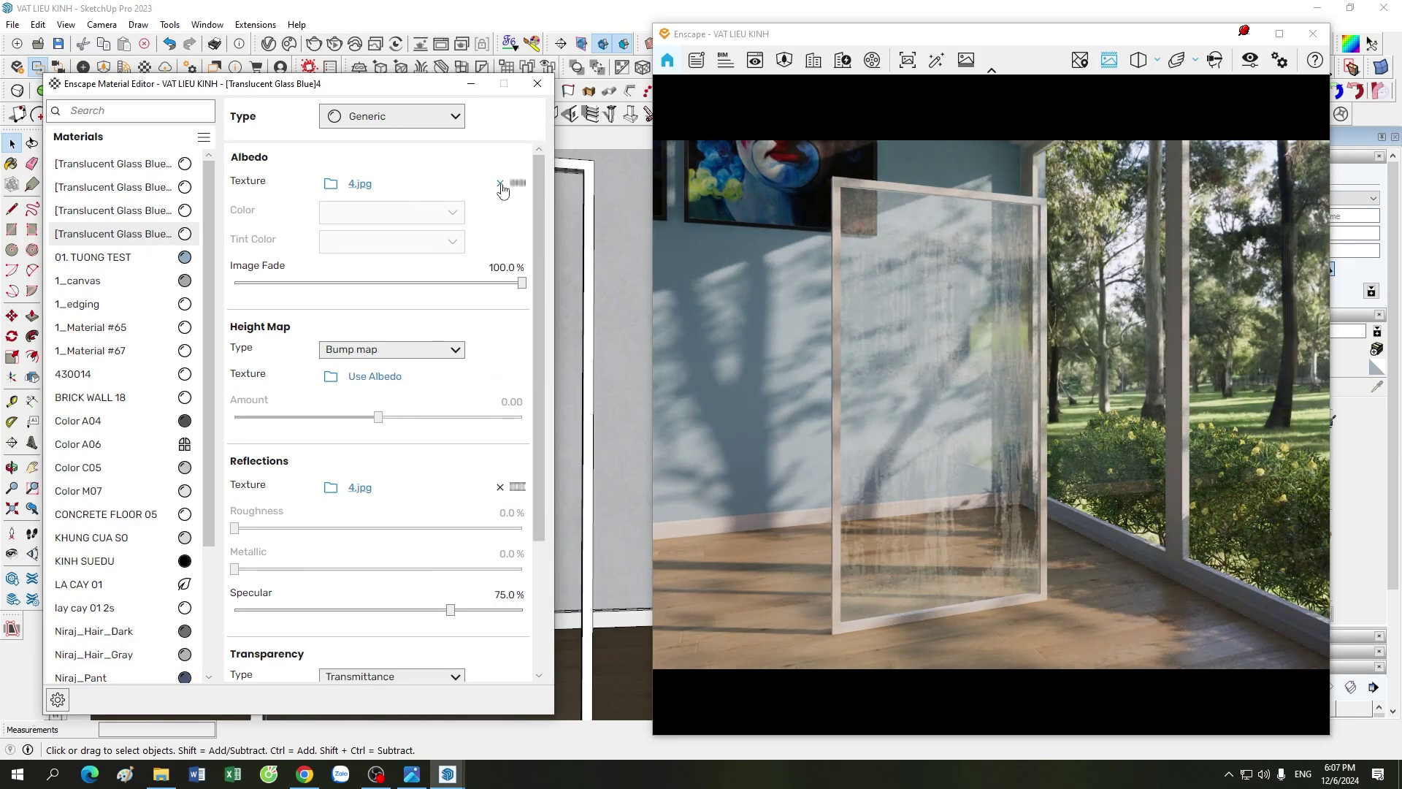
pyautogui.click(499, 182)
pyautogui.click(499, 486)
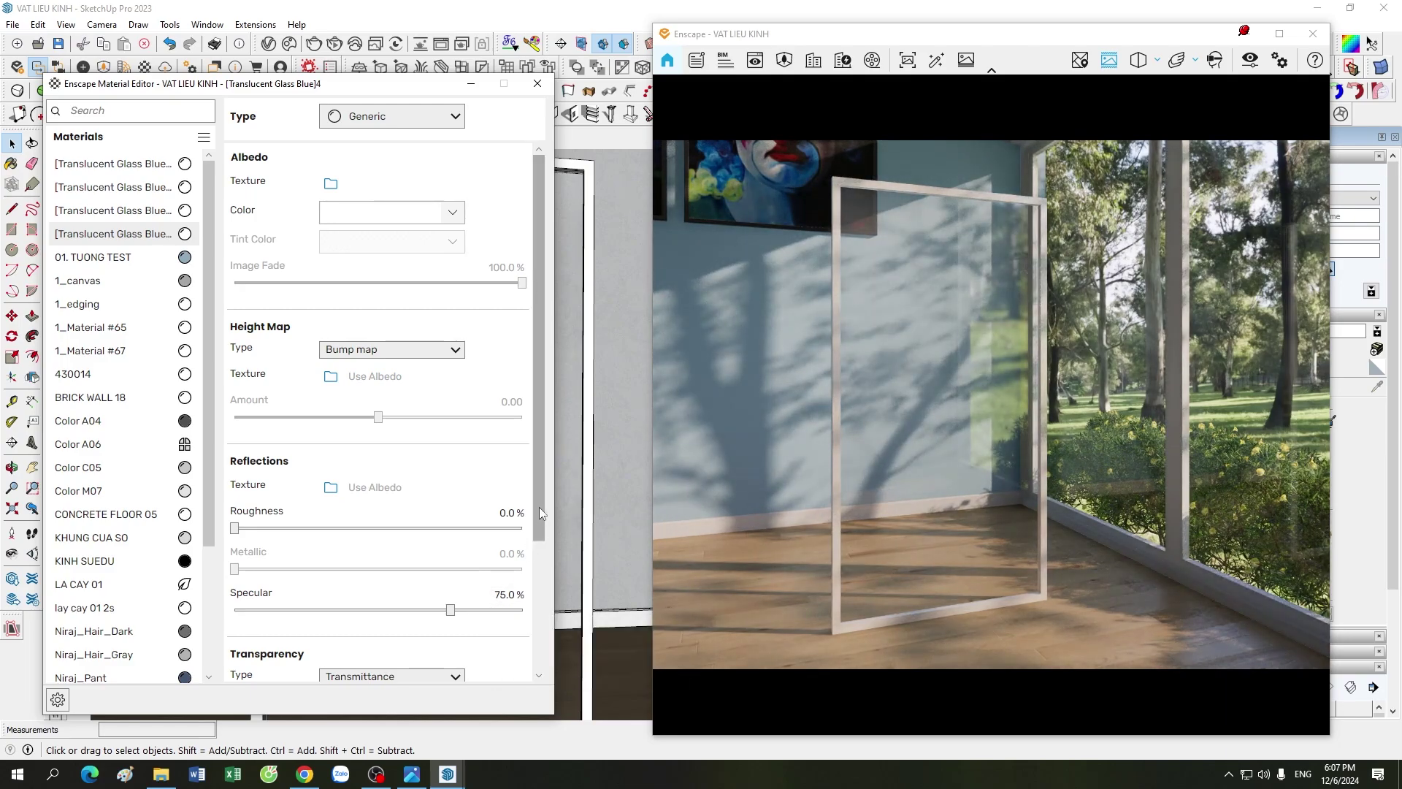
pyautogui.scroll(-1, 538, 507)
# - Set the glass to 50% specular and 50% opacity
pyautogui.doubleClick(502, 526)
pyautogui.write('50')
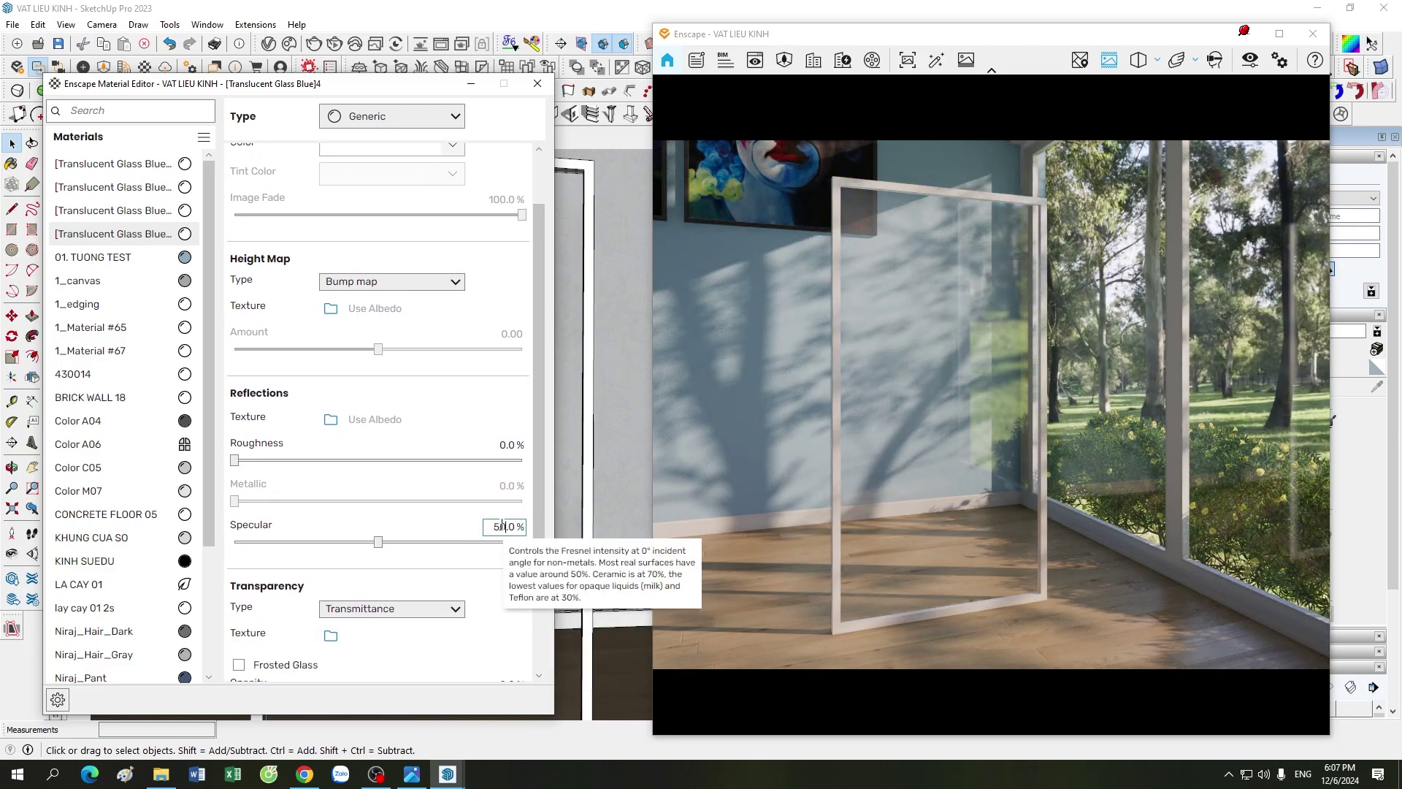
pyautogui.scroll(-2, 536, 532)
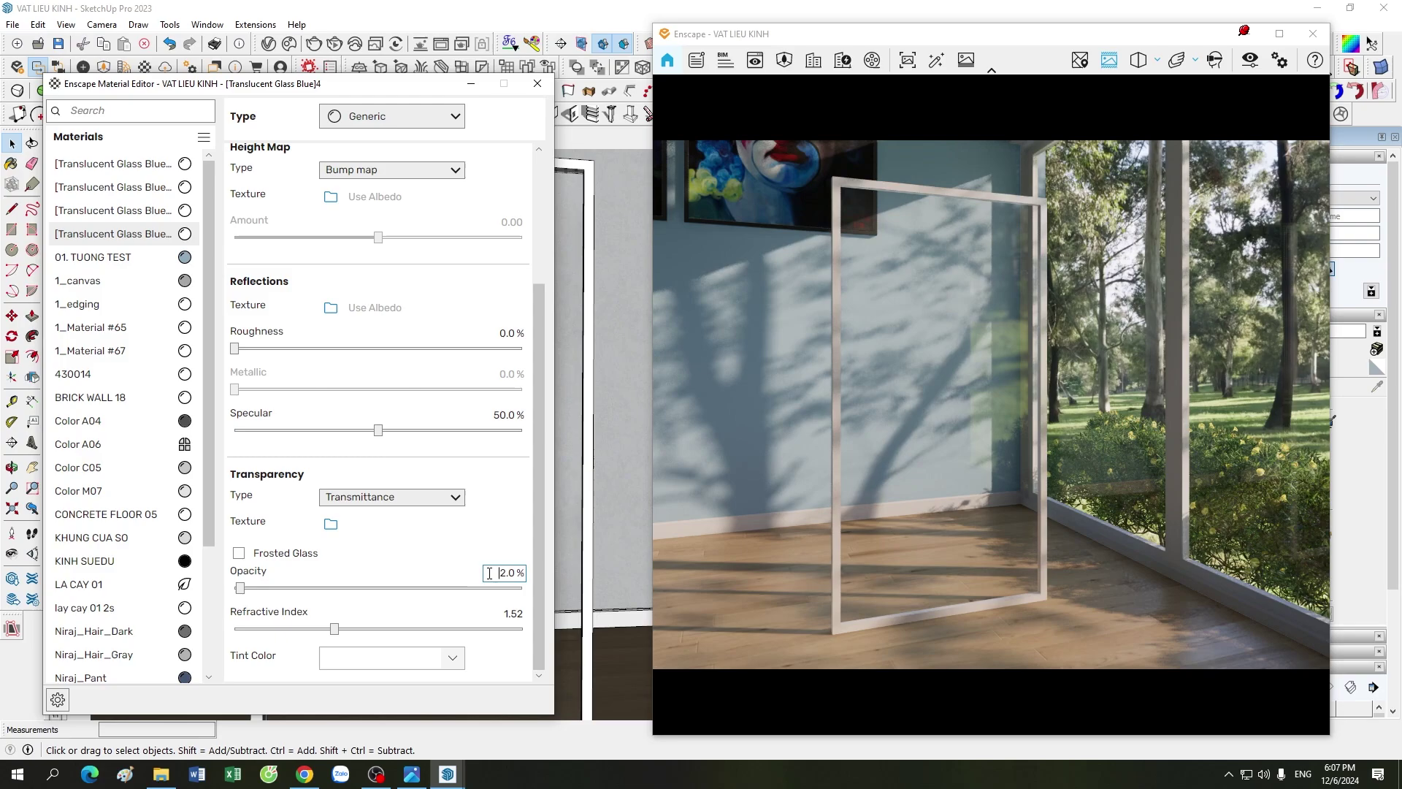
pyautogui.doubleClick(501, 573)
pyautogui.write('50')
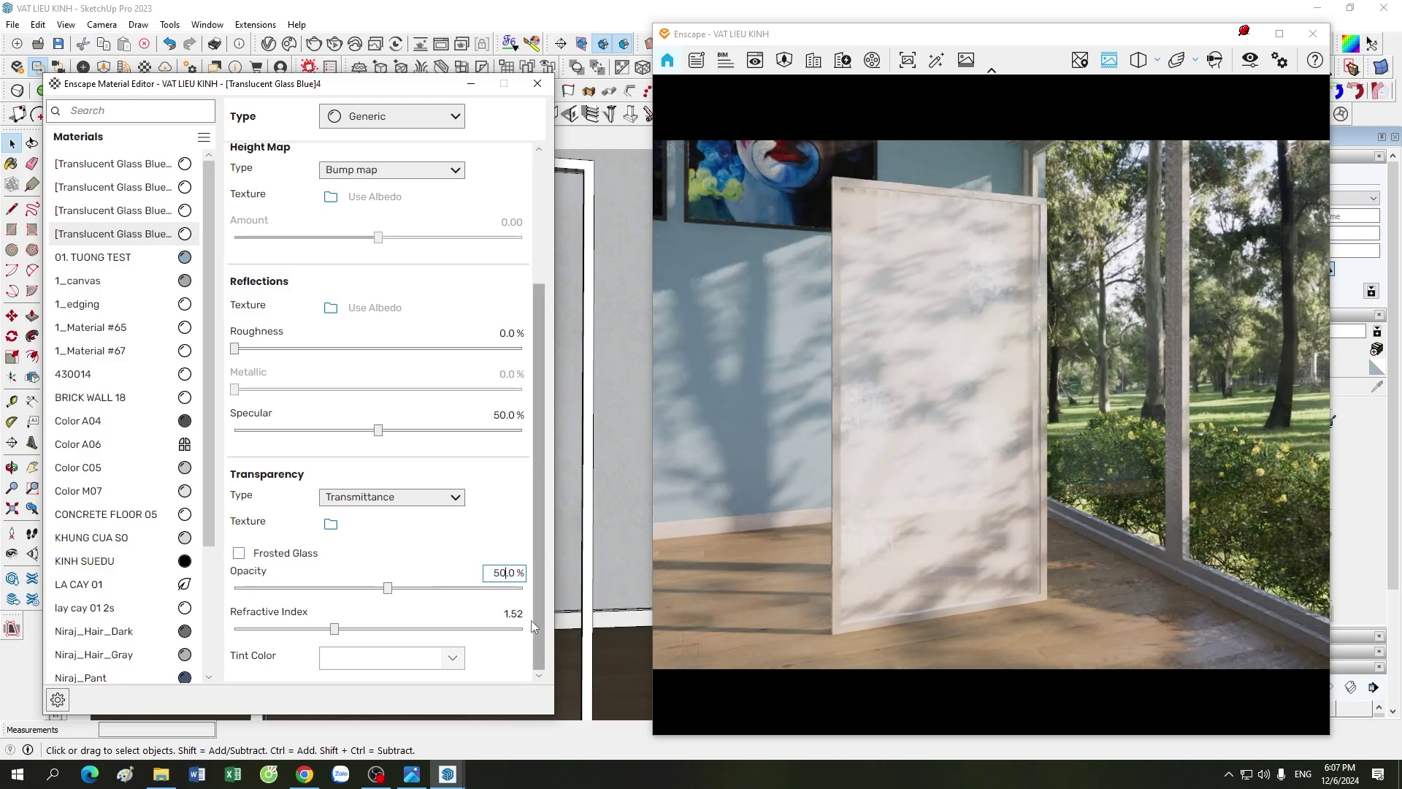
pyautogui.moveTo(541, 655); pyautogui.dragTo(545, 377)
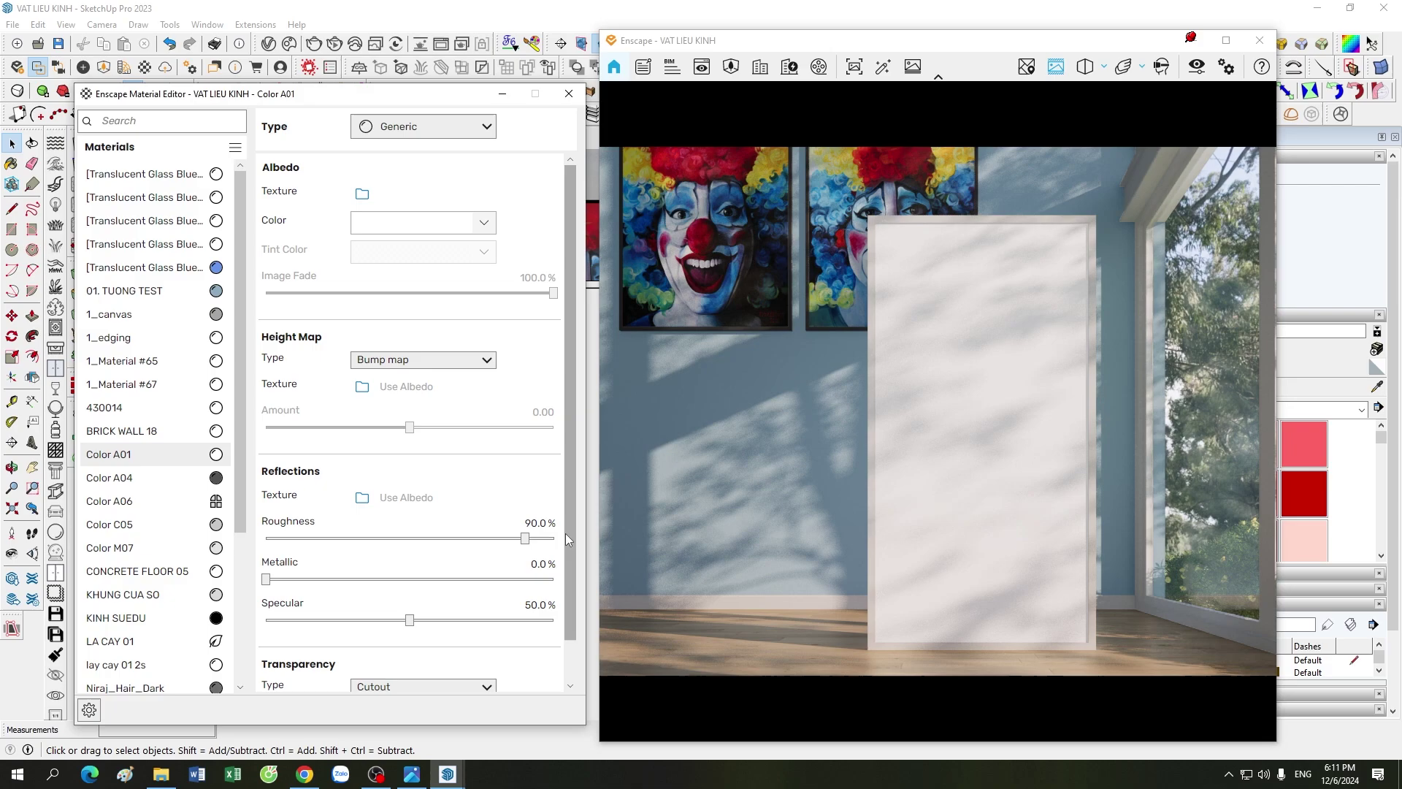
# - Drag Color A01's Roughness to 0% and Metallic to 100%, then orbit to view the mirror
pyautogui.moveTo(565, 534); pyautogui.dragTo(339, 584)
pyautogui.moveTo(567, 631); pyautogui.dragTo(571, 446)
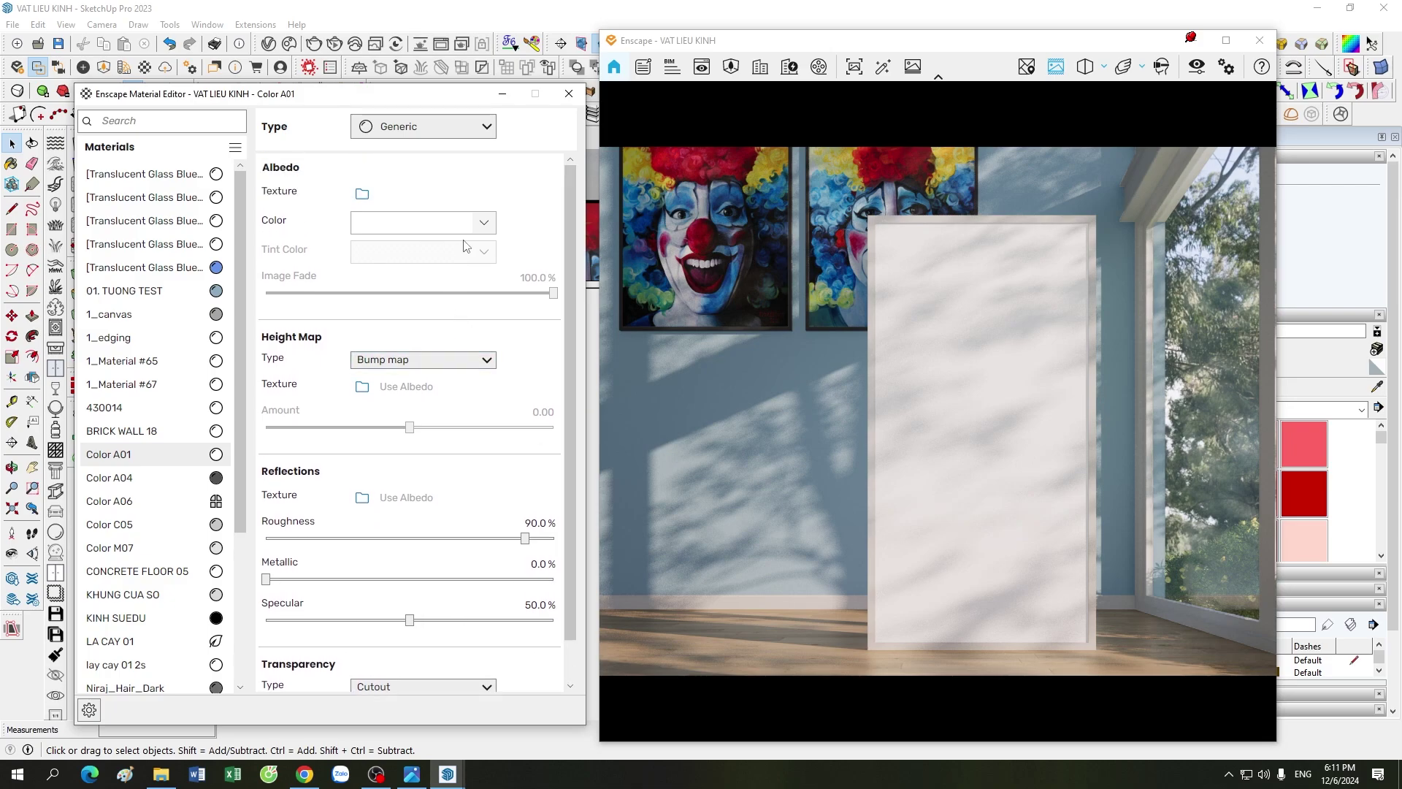
pyautogui.moveTo(525, 538)
pyautogui.mouseDown()
pyautogui.moveTo(266, 538)
pyautogui.moveTo(554, 579)
pyautogui.mouseUp()
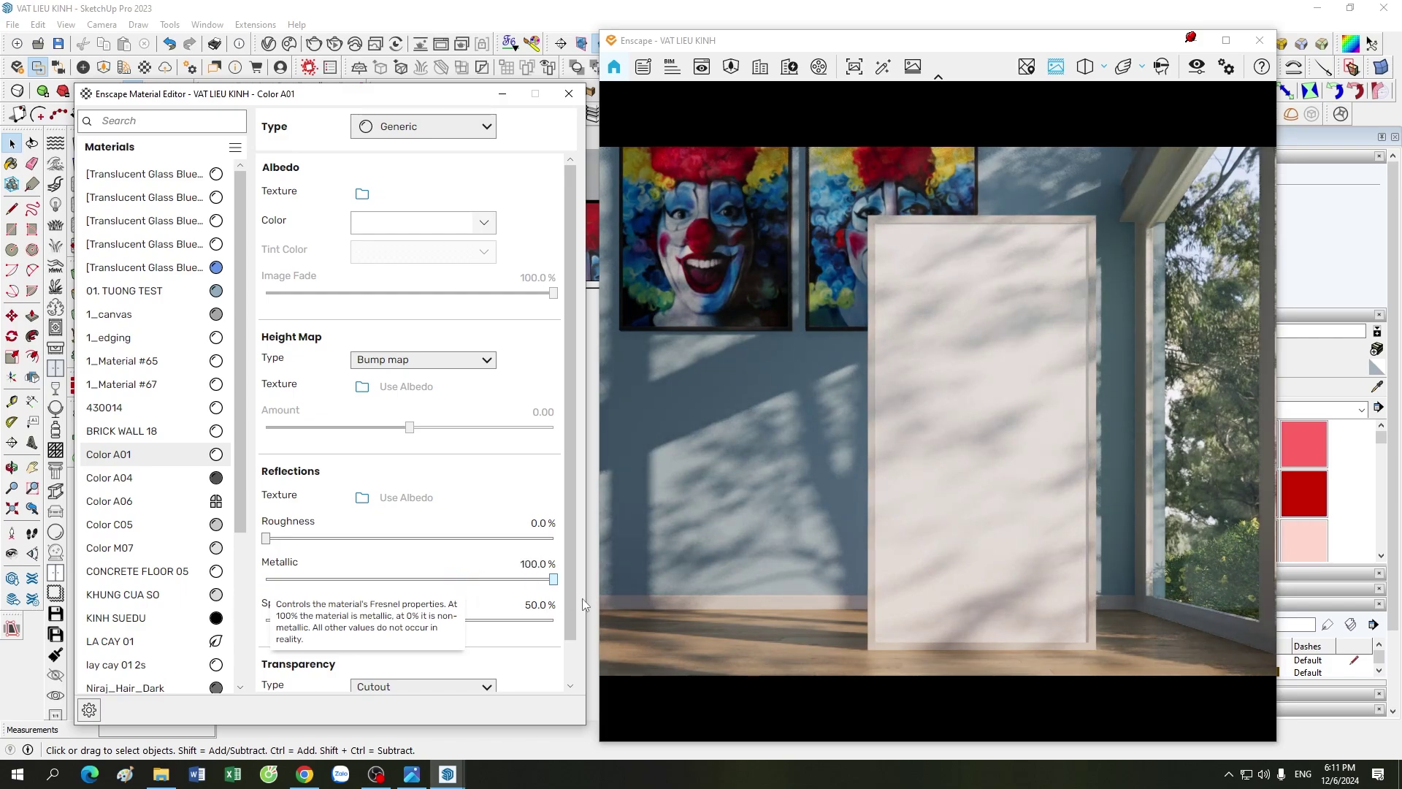
pyautogui.moveTo(937, 477)
pyautogui.mouseDown()
pyautogui.moveTo(993, 565)
pyautogui.moveTo(949, 563)
pyautogui.mouseUp()
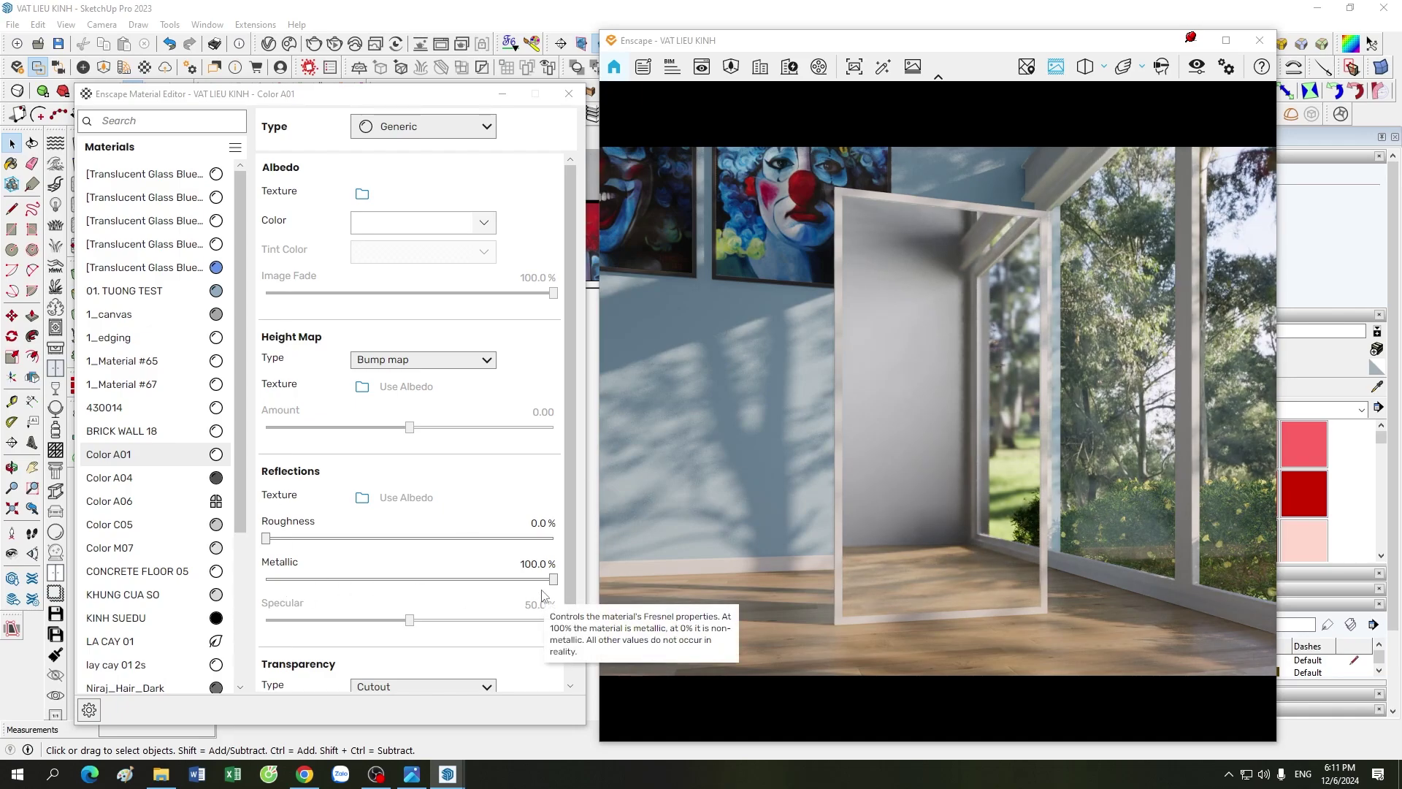
# - Load BAN.jpg from the 3 KINH BAN 1 folder as the Reflections texture
pyautogui.click(362, 497)
pyautogui.click(413, 143)
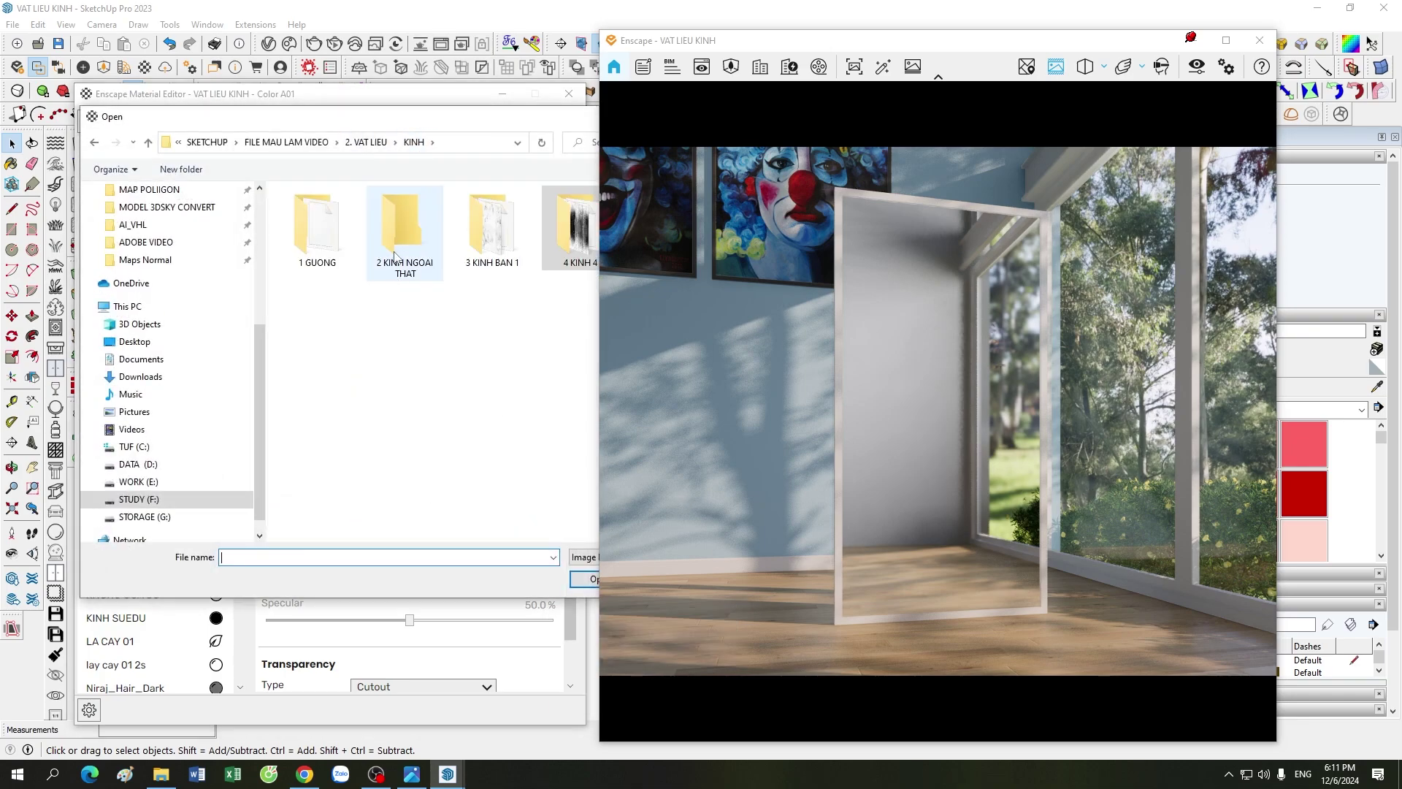
pyautogui.doubleClick(478, 241)
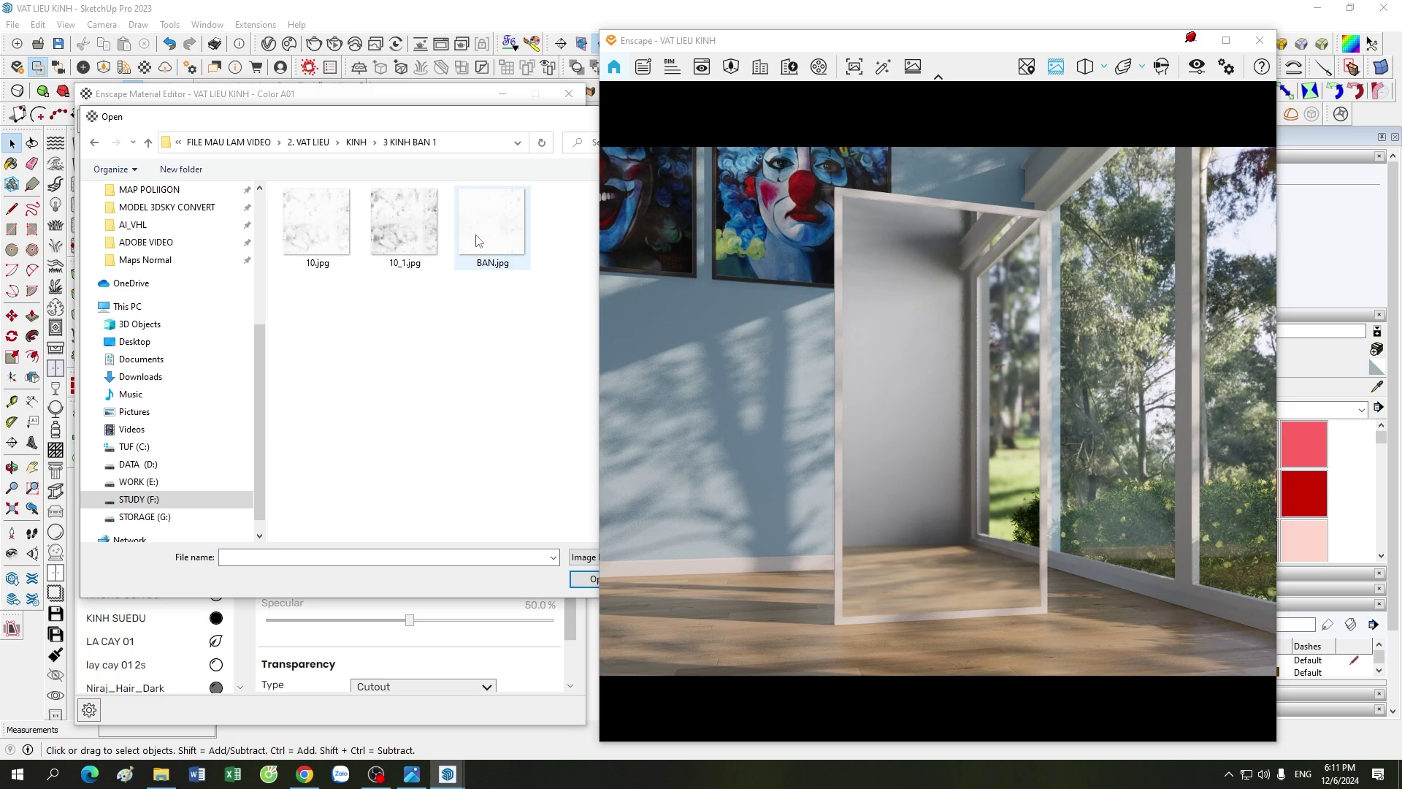
# - Mark the BAN.jpg roughness texture as Inverted and return to the material settings
pyautogui.click(549, 499)
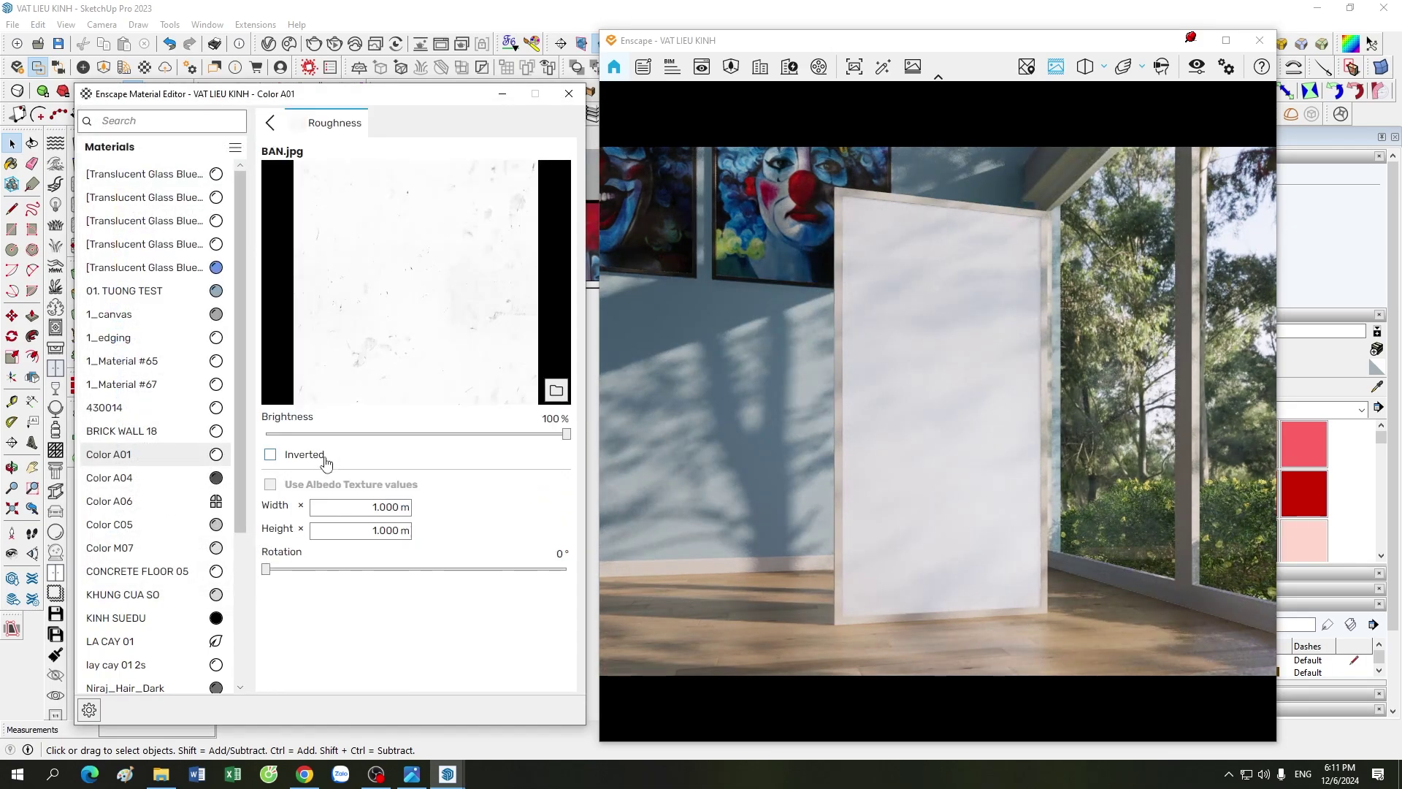
pyautogui.click(270, 454)
pyautogui.scroll(3, 958, 559)
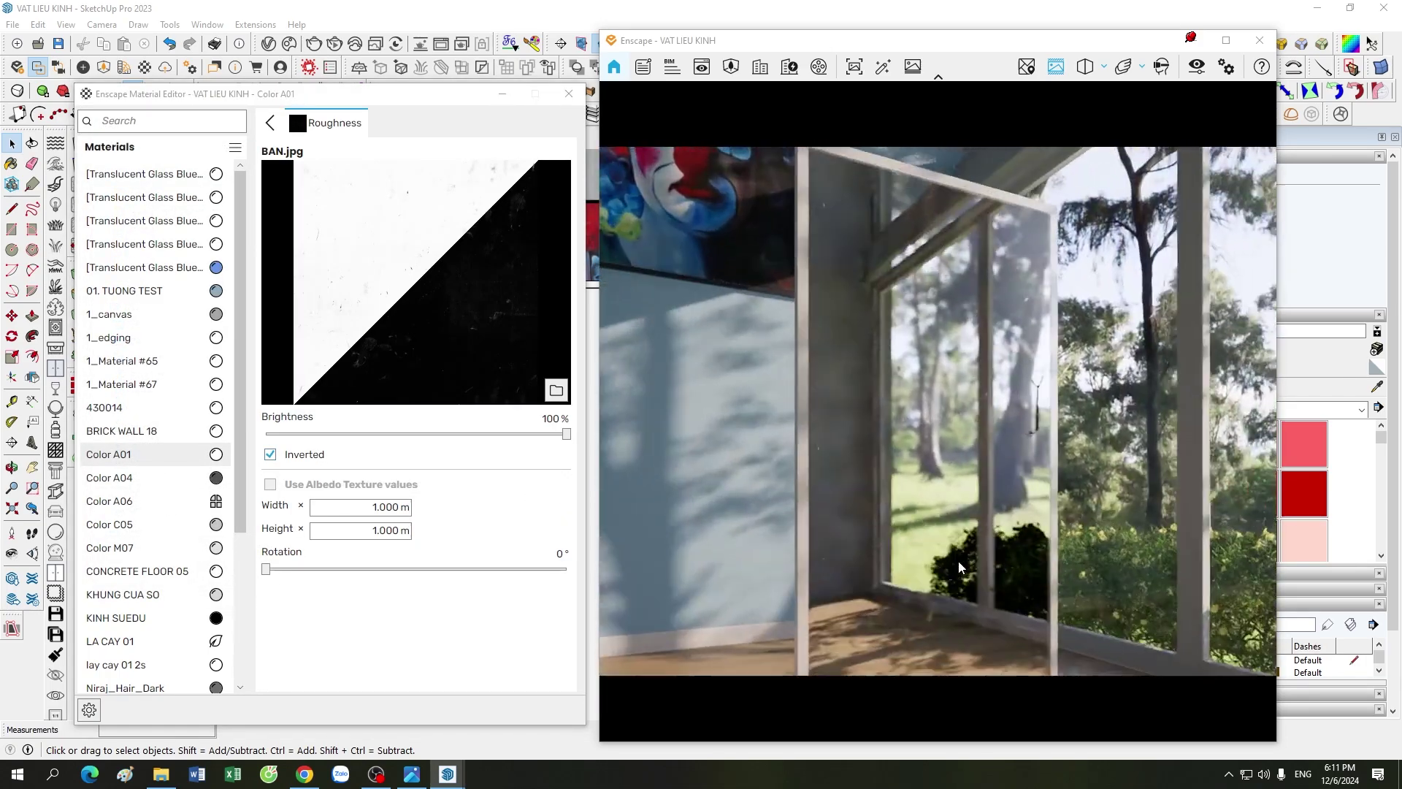
pyautogui.scroll(2, 926, 529)
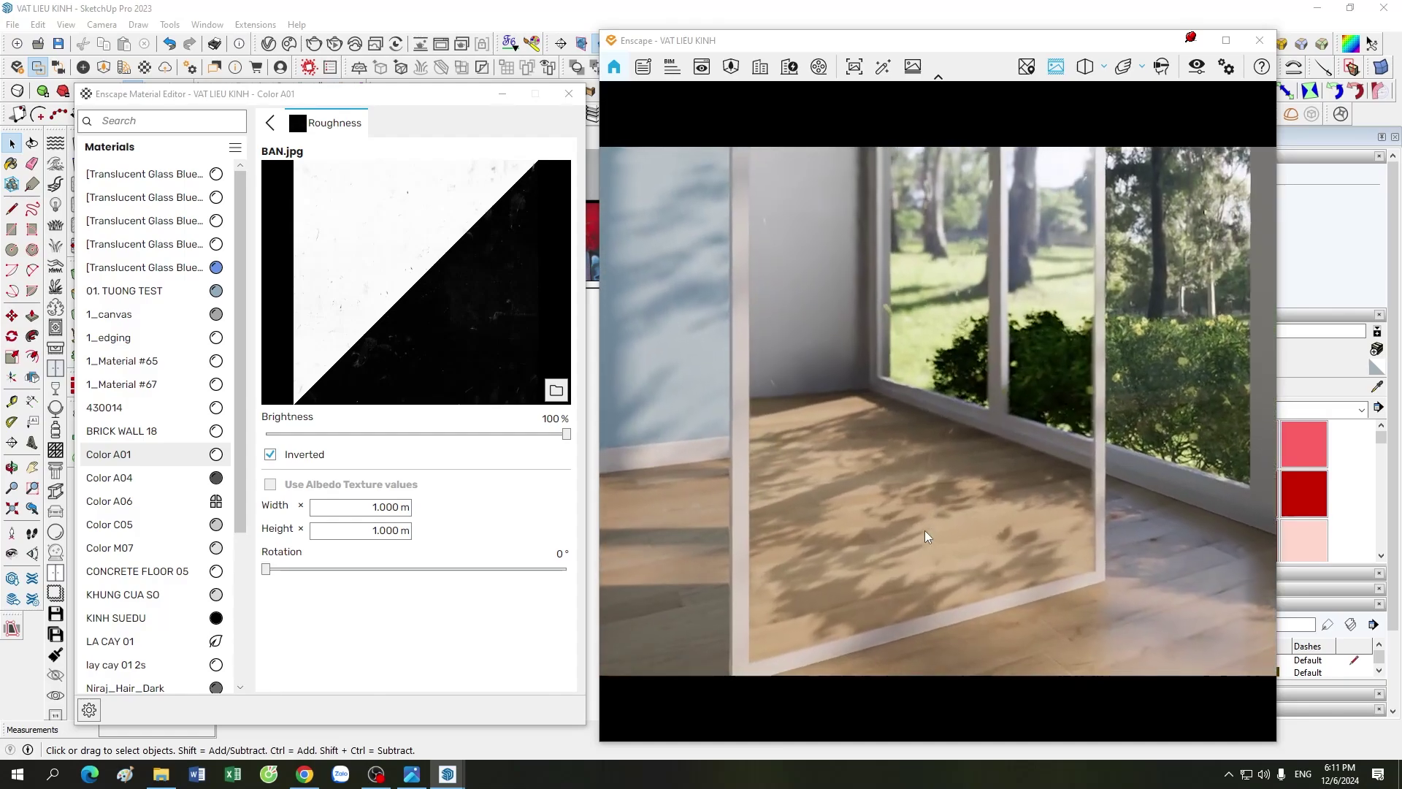
pyautogui.scroll(3, 924, 530)
pyautogui.scroll(3, 926, 520)
pyautogui.scroll(-3, 935, 504)
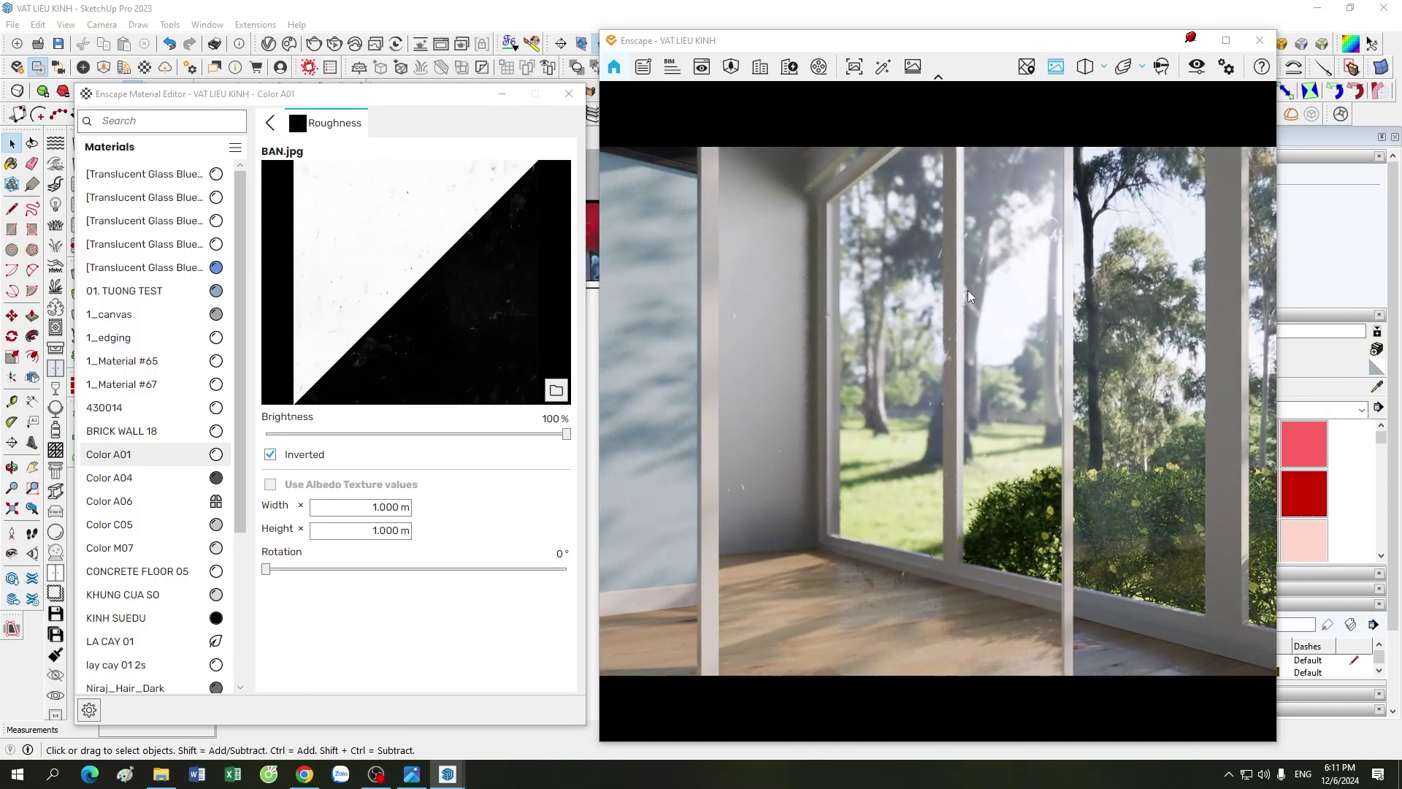
pyautogui.click(270, 122)
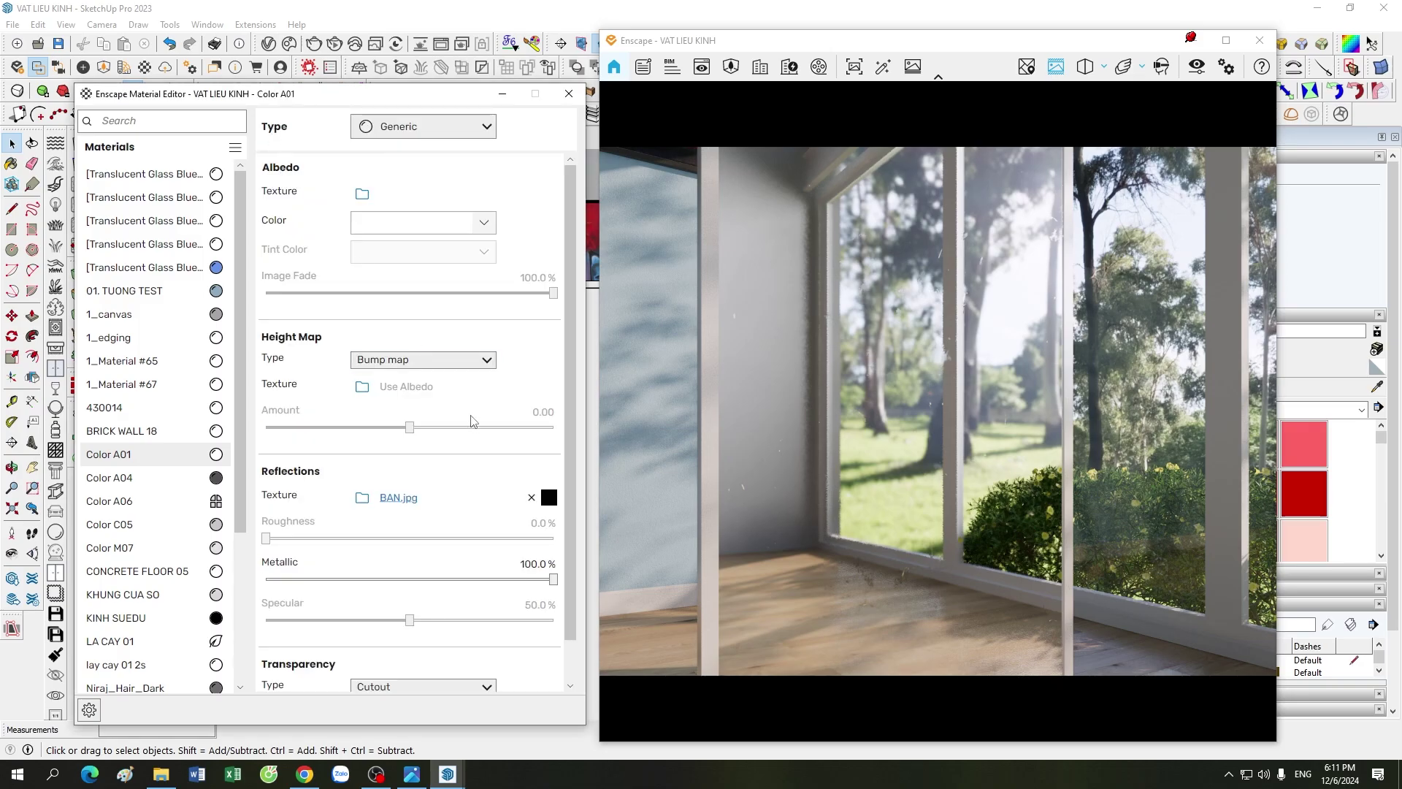
# - Untick Inverted on the BAN.jpg roughness texture, then delete BAN.jpg from Reflections
pyautogui.moveTo(809, 476)
pyautogui.mouseDown()
pyautogui.moveTo(818, 506)
pyautogui.moveTo(921, 521)
pyautogui.moveTo(659, 436)
pyautogui.mouseUp()
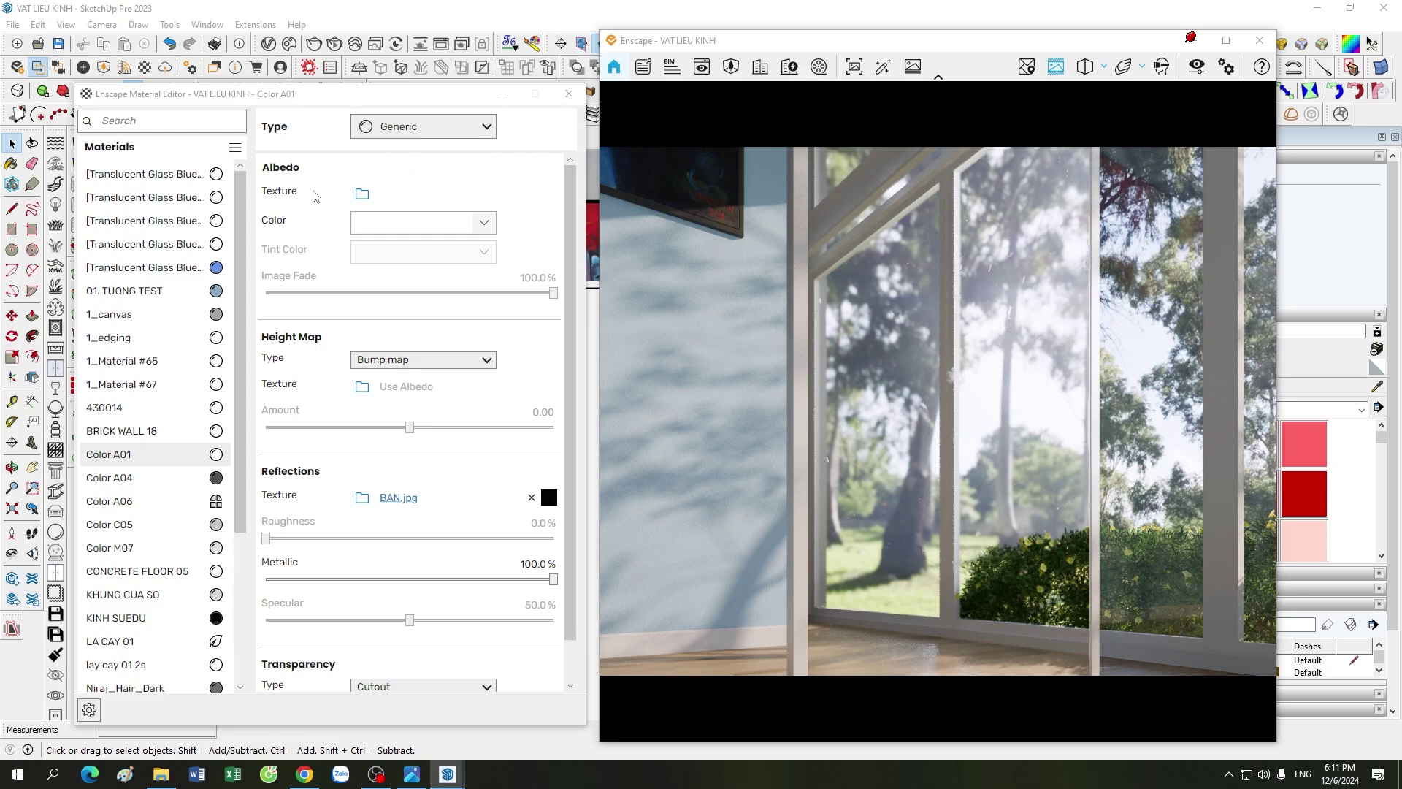
pyautogui.moveTo(549, 498)
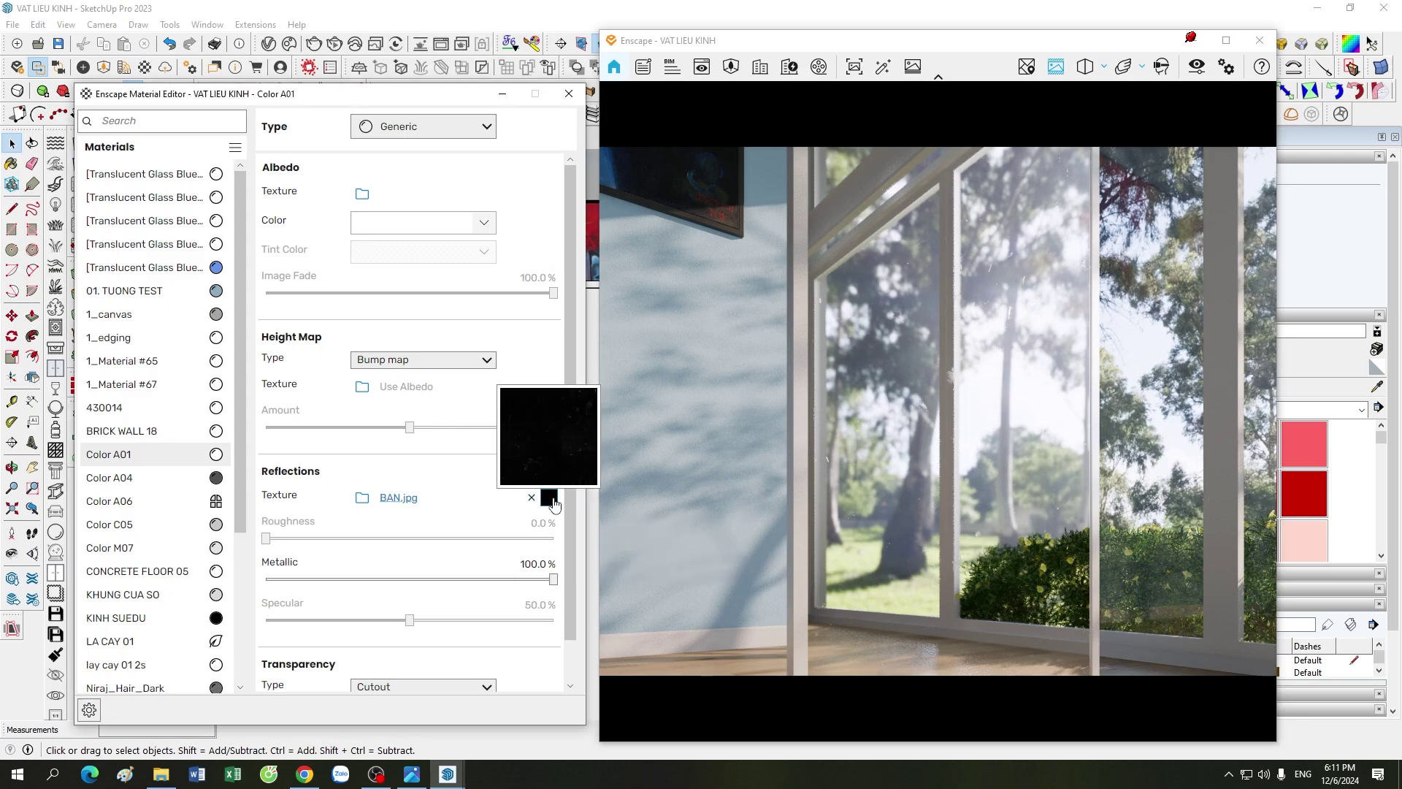
pyautogui.click(549, 498)
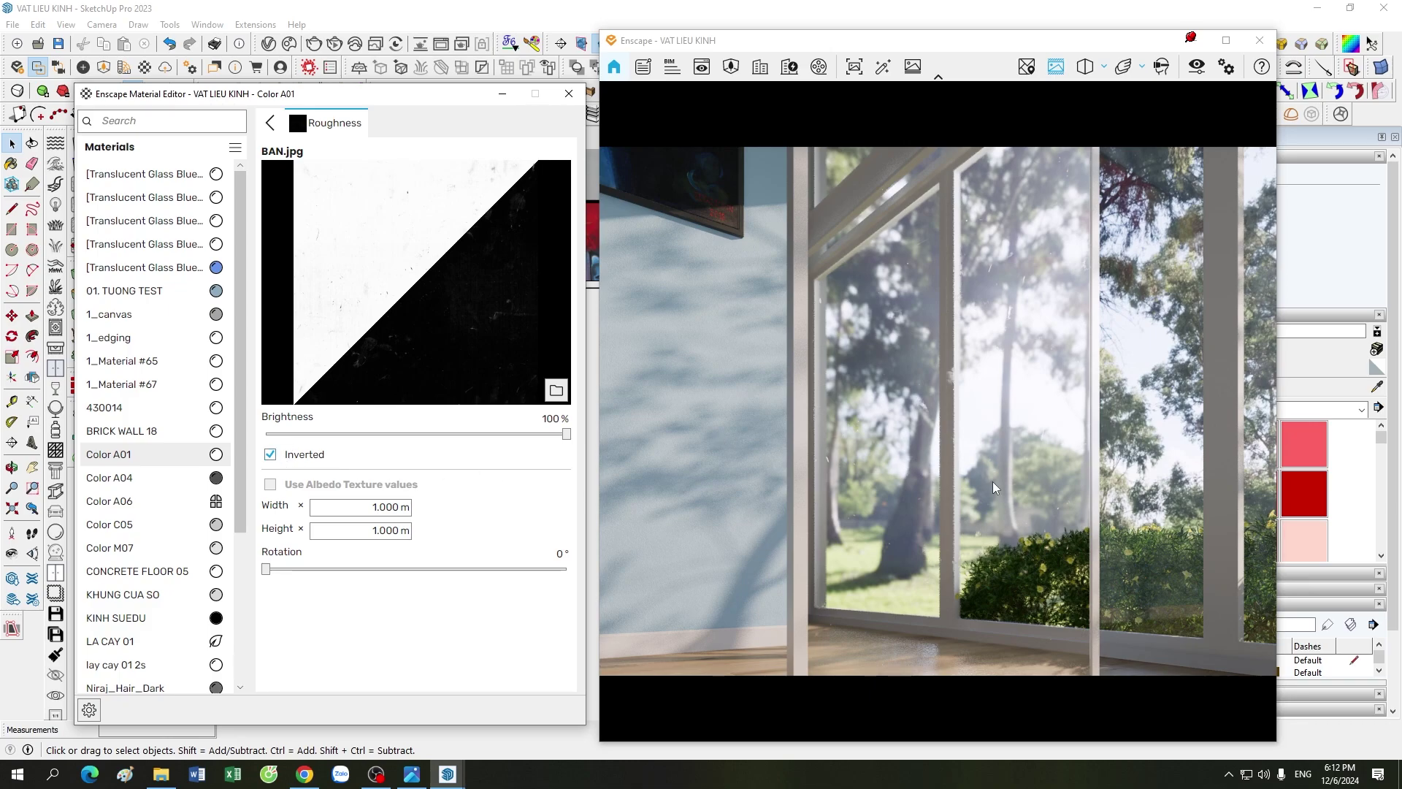
pyautogui.scroll(3, 992, 481)
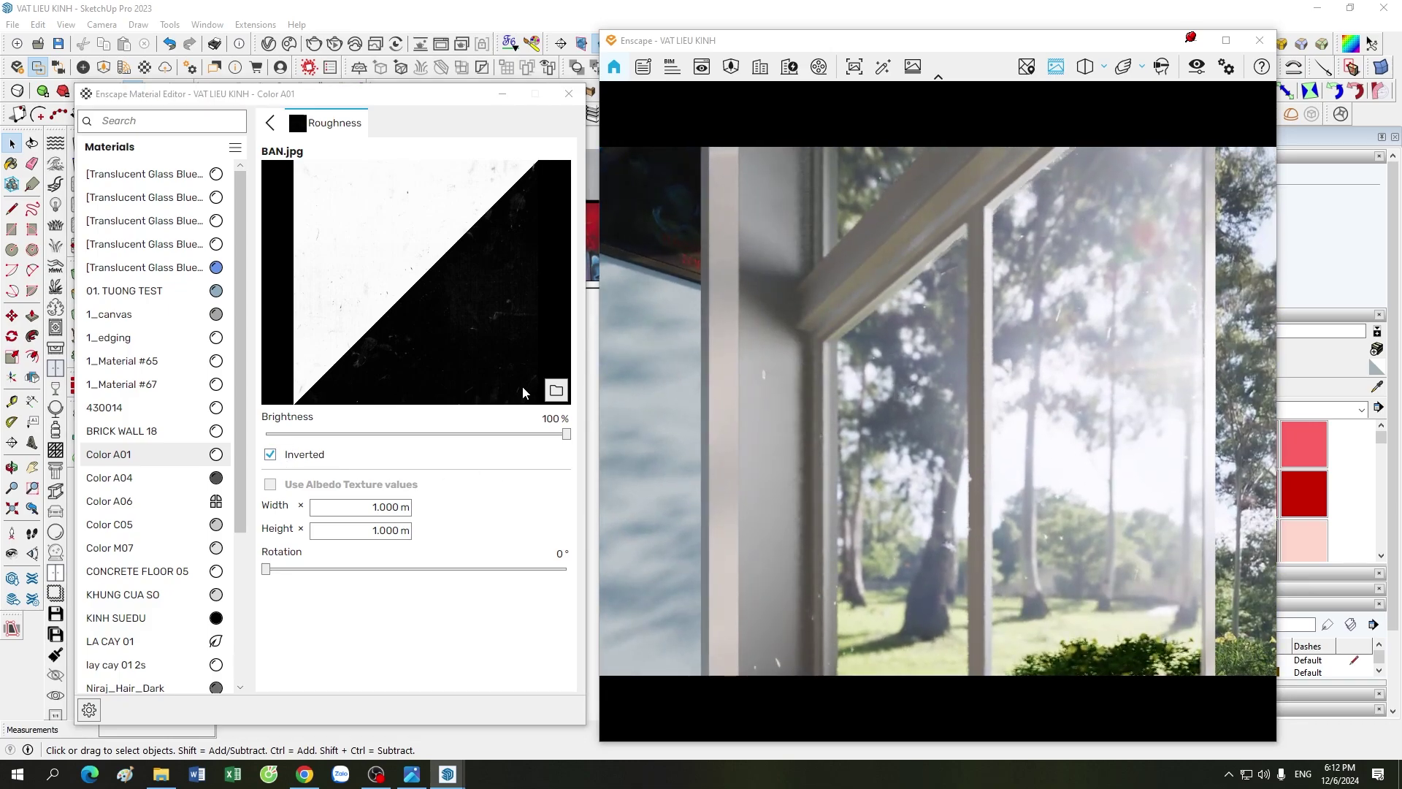
pyautogui.click(270, 454)
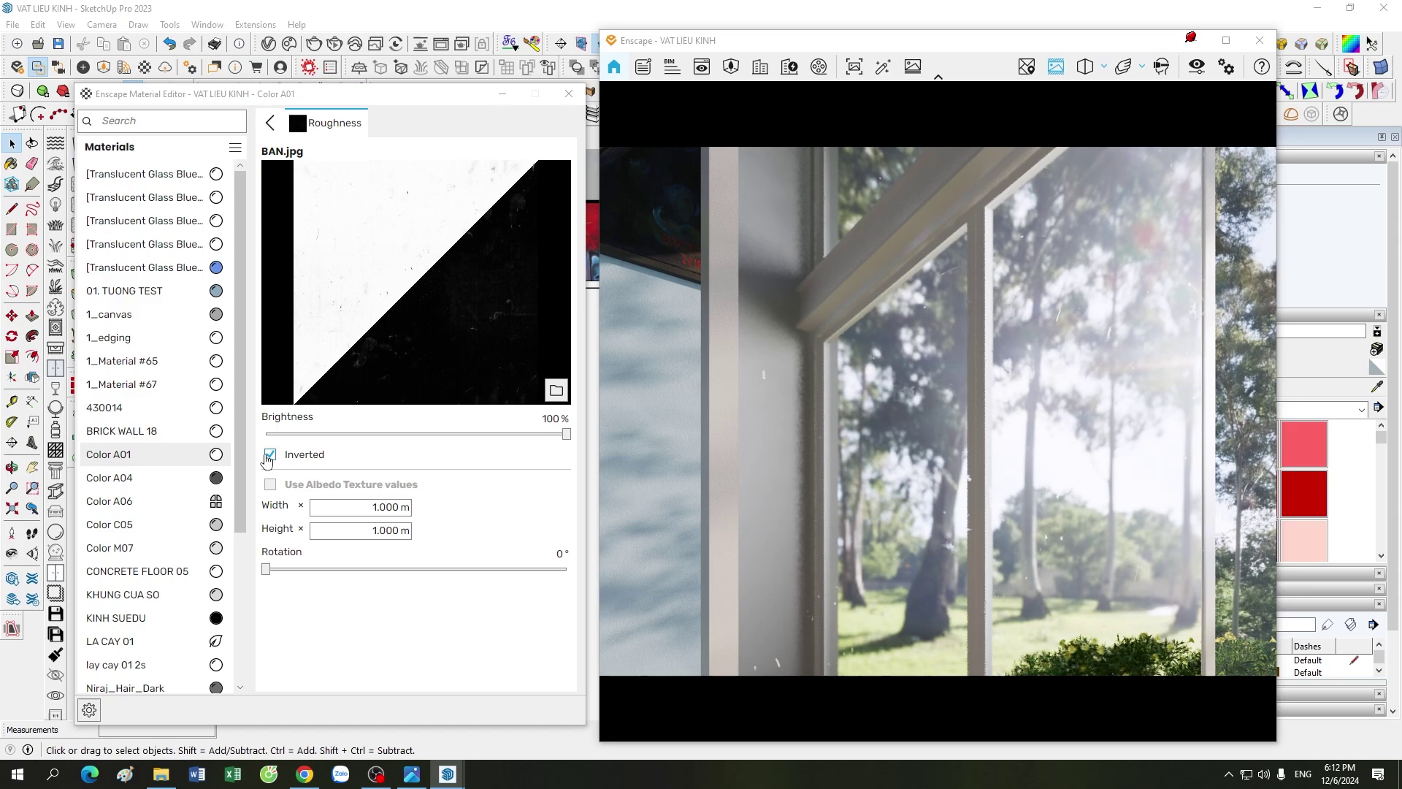
pyautogui.click(270, 122)
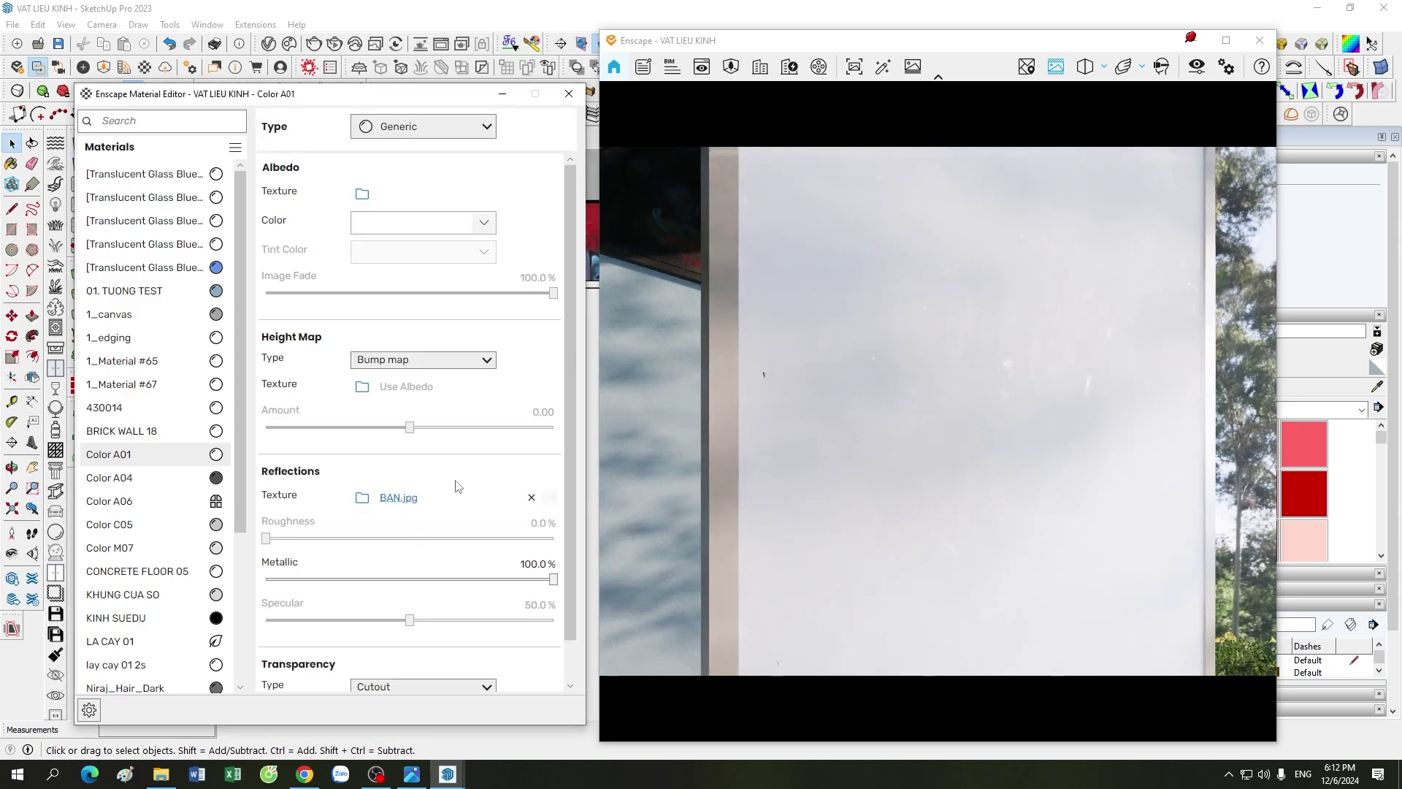
pyautogui.click(531, 498)
pyautogui.scroll(-5, 1012, 491)
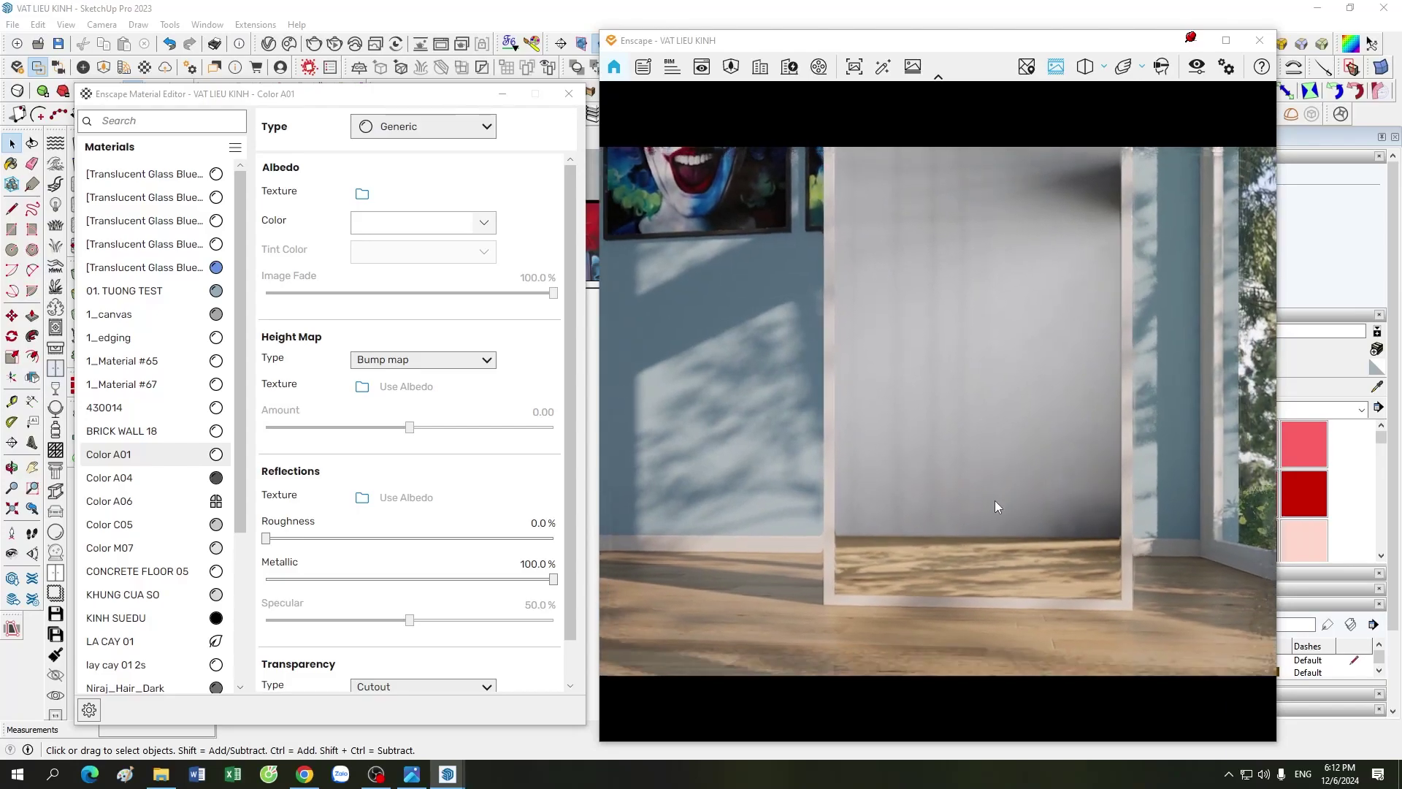
pyautogui.scroll(-3, 994, 501)
pyautogui.scroll(3, 996, 489)
pyautogui.scroll(-3, 1040, 488)
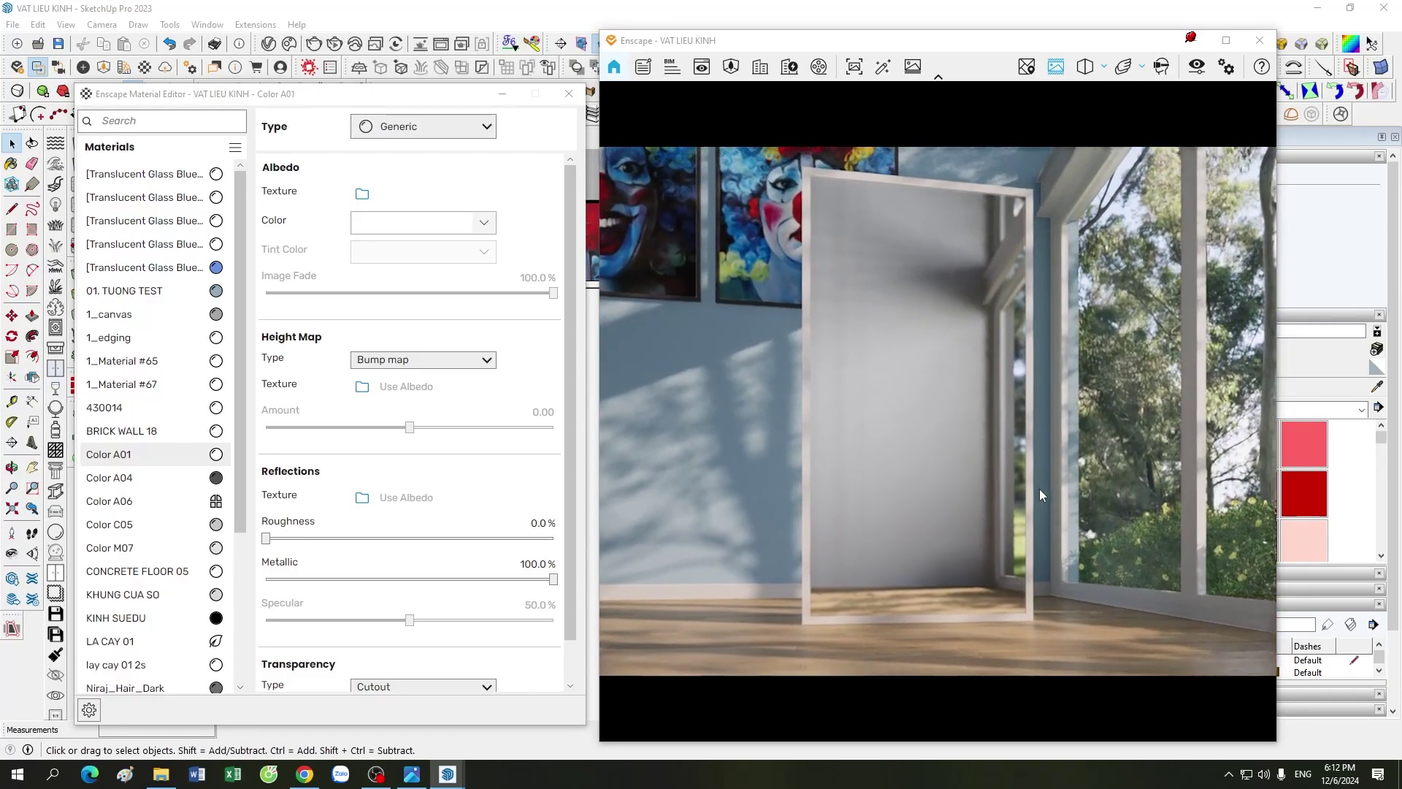
pyautogui.scroll(3, 1040, 489)
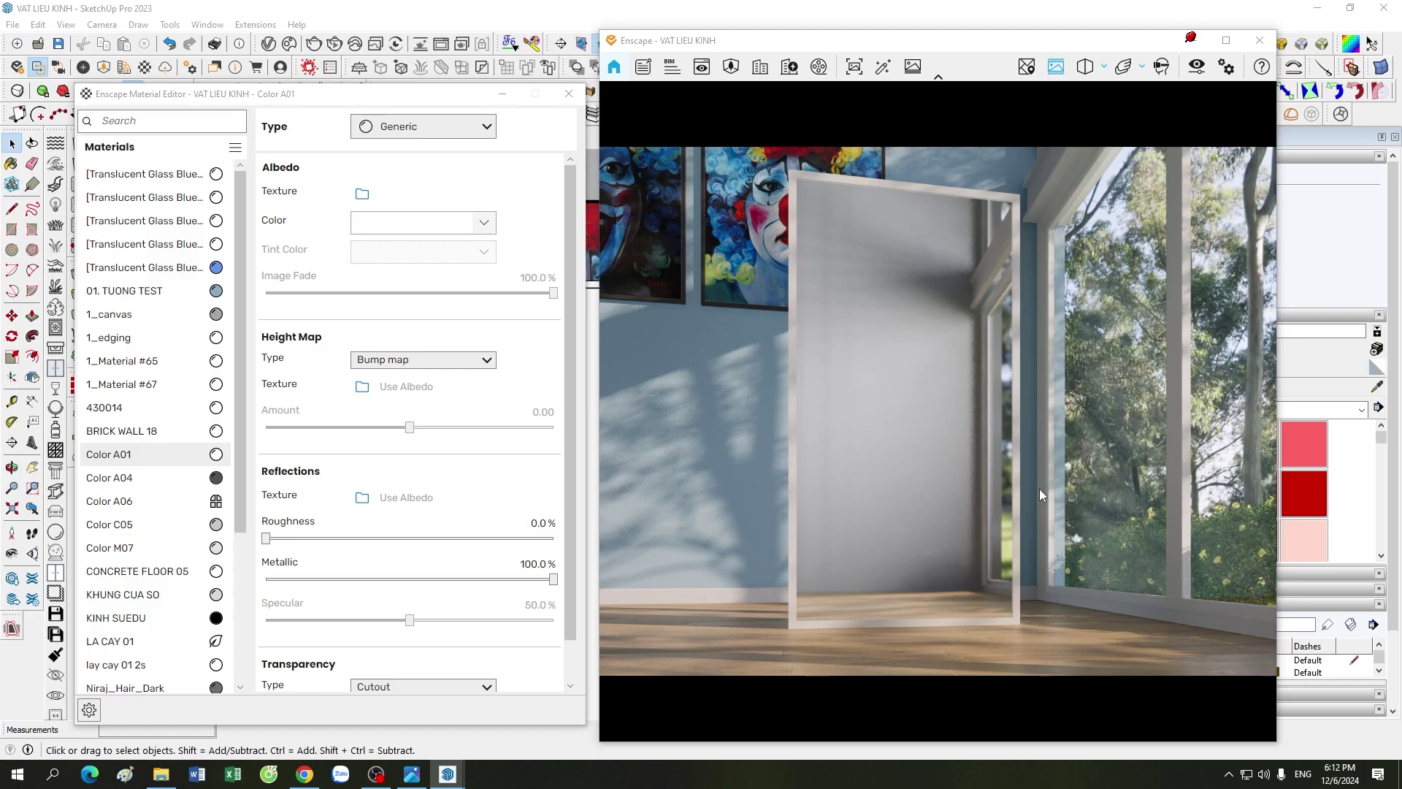
pyautogui.scroll(-3, 1039, 489)
pyautogui.scroll(3, 1013, 519)
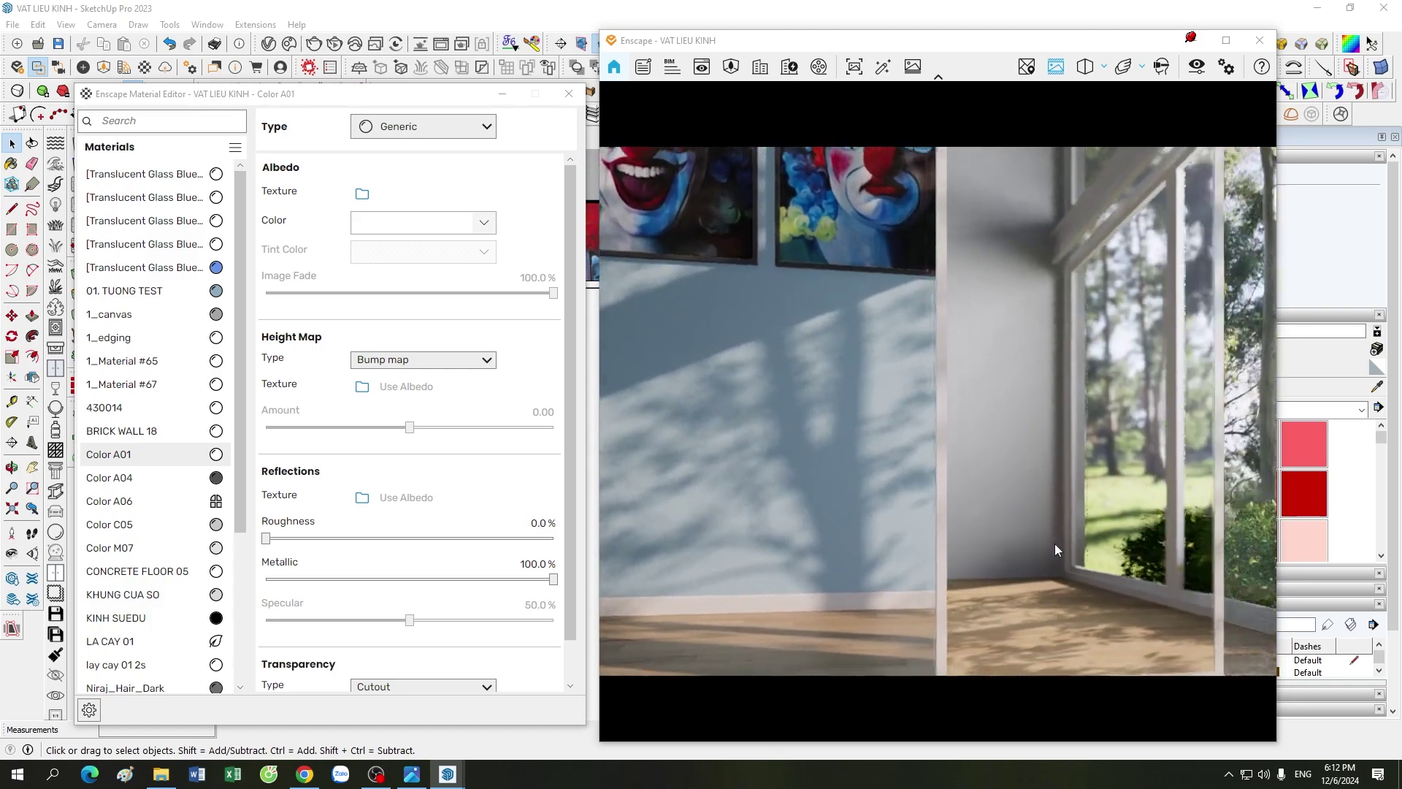
pyautogui.scroll(-3, 1054, 549)
pyautogui.scroll(3, 1074, 545)
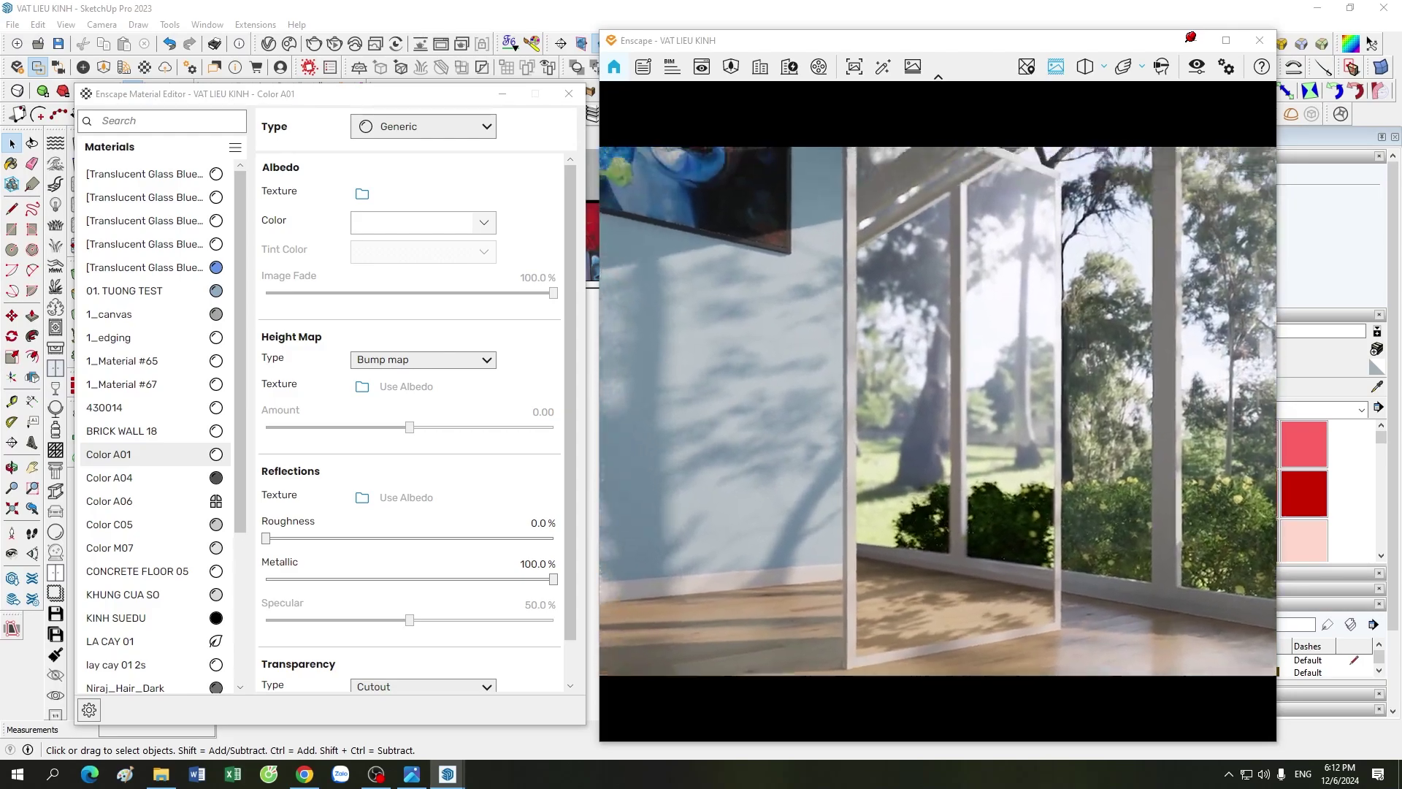
pyautogui.scroll(-3, 1072, 540)
pyautogui.scroll(3, 1050, 528)
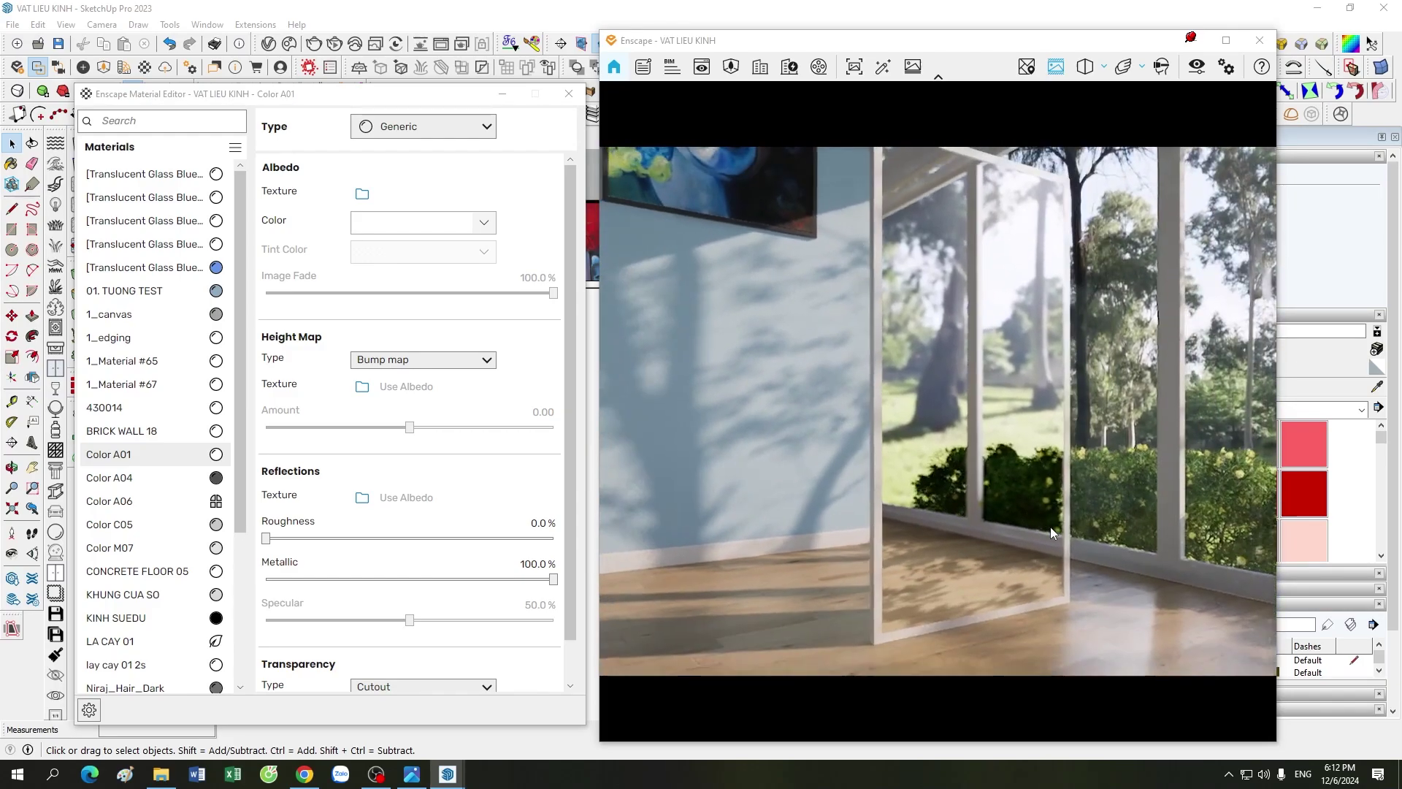
pyautogui.scroll(-3, 1050, 527)
pyautogui.moveTo(1050, 527); pyautogui.dragTo(967, 527)
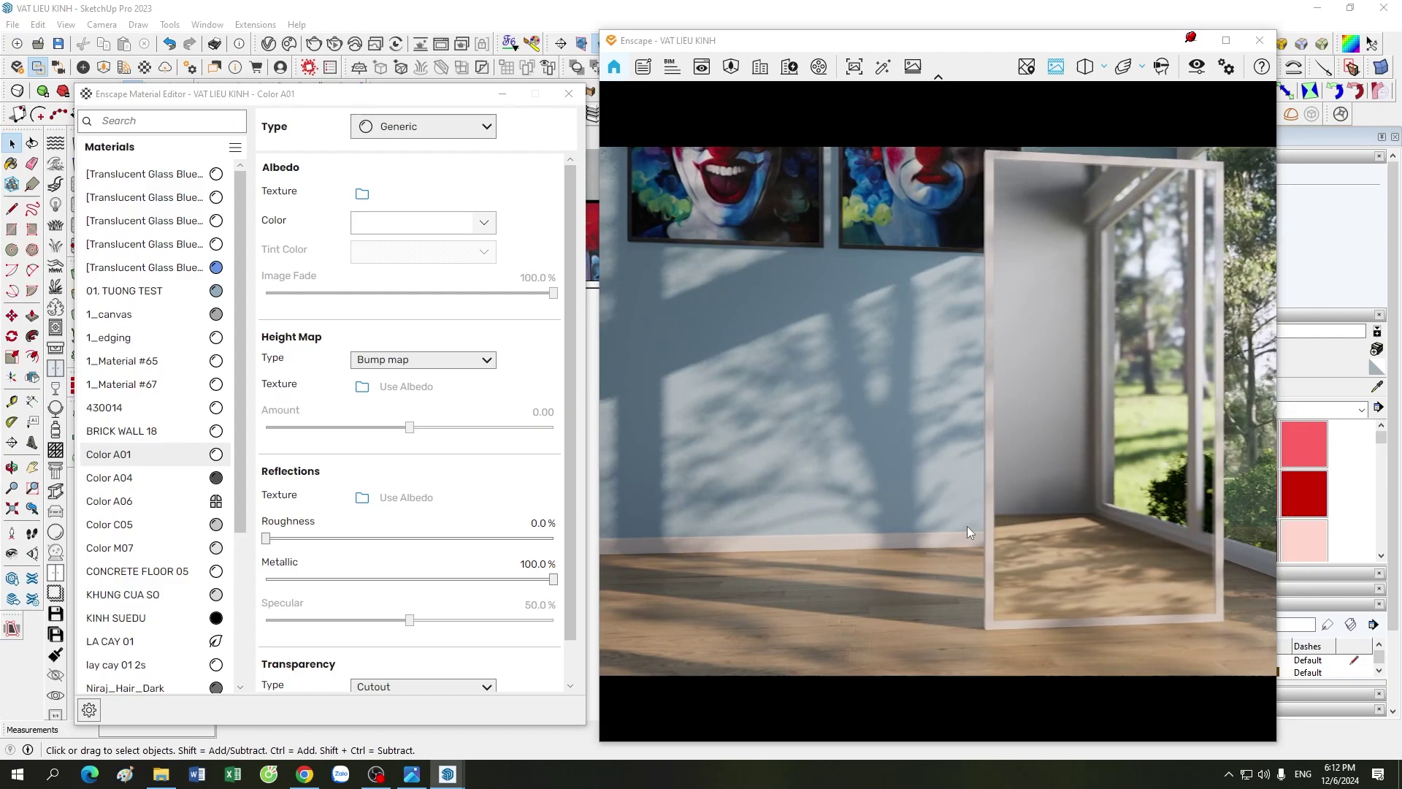
pyautogui.press('d')
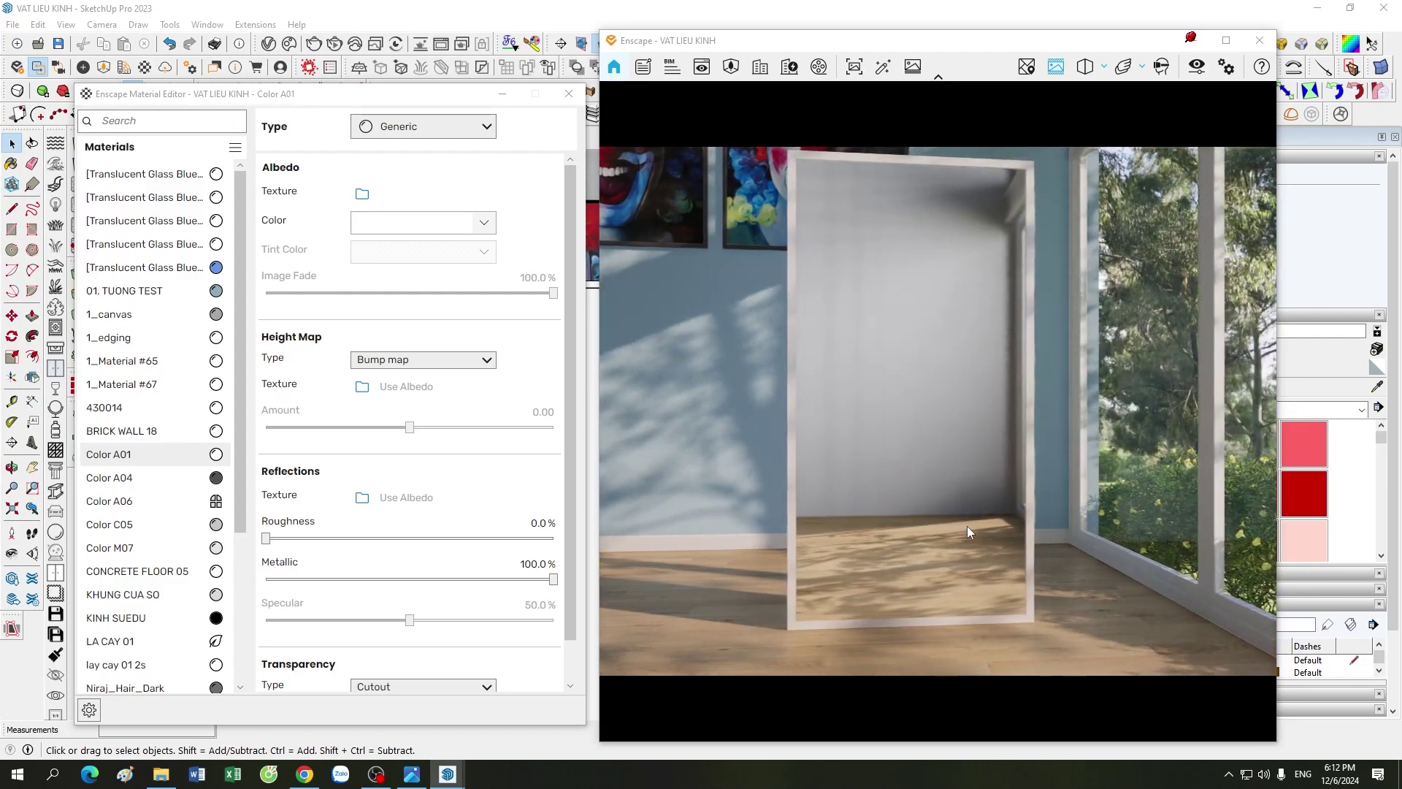
pyautogui.press('a')
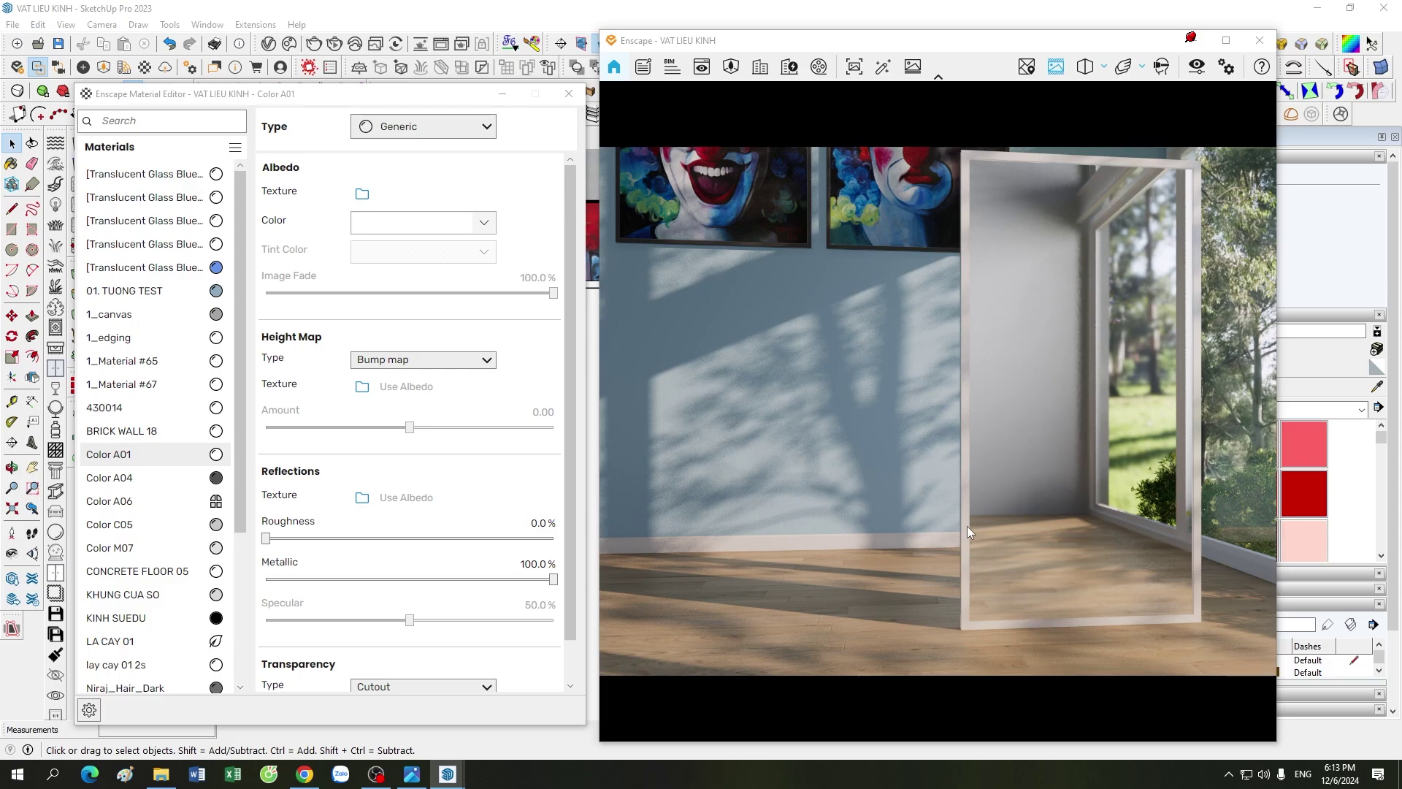
pyautogui.scroll(5, 837, 528)
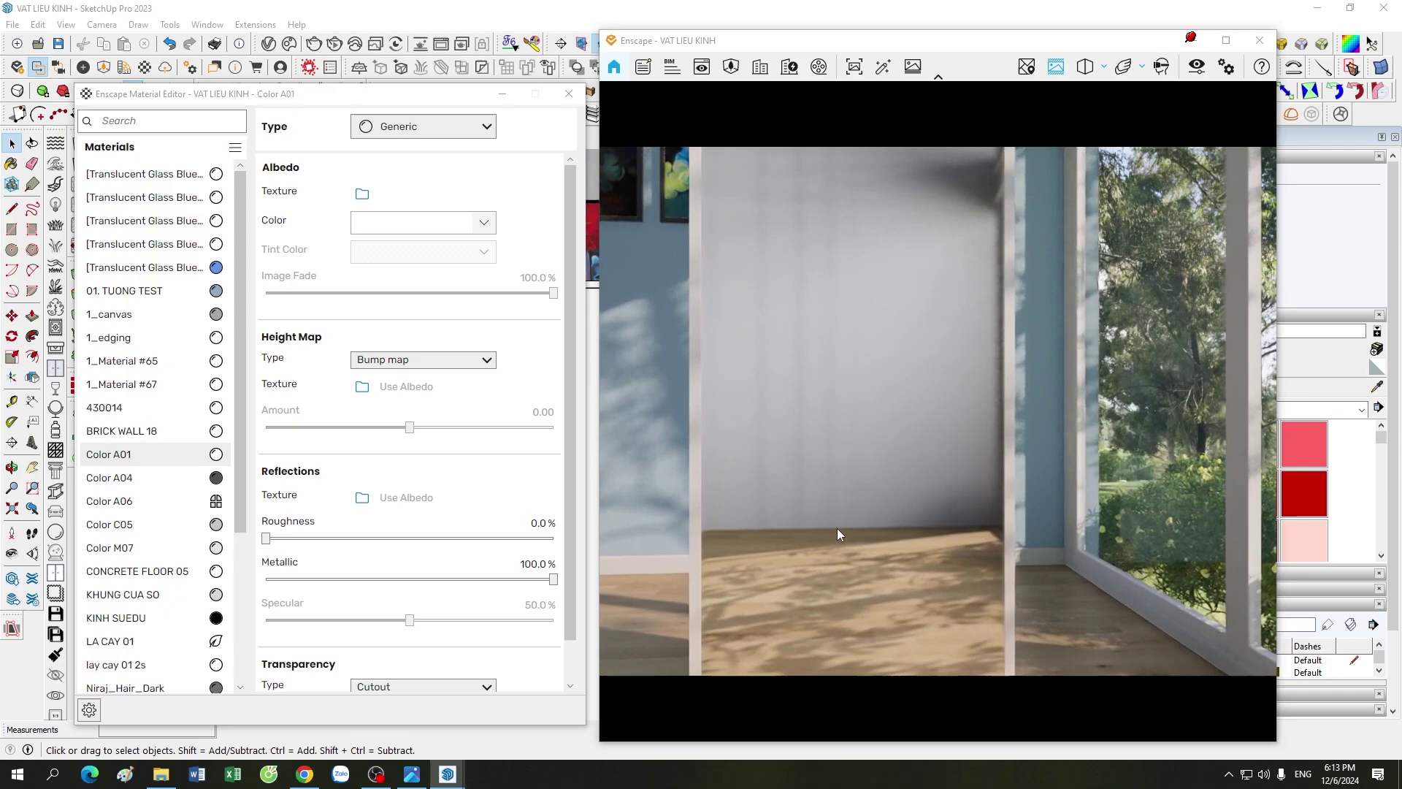
pyautogui.scroll(-5, 876, 546)
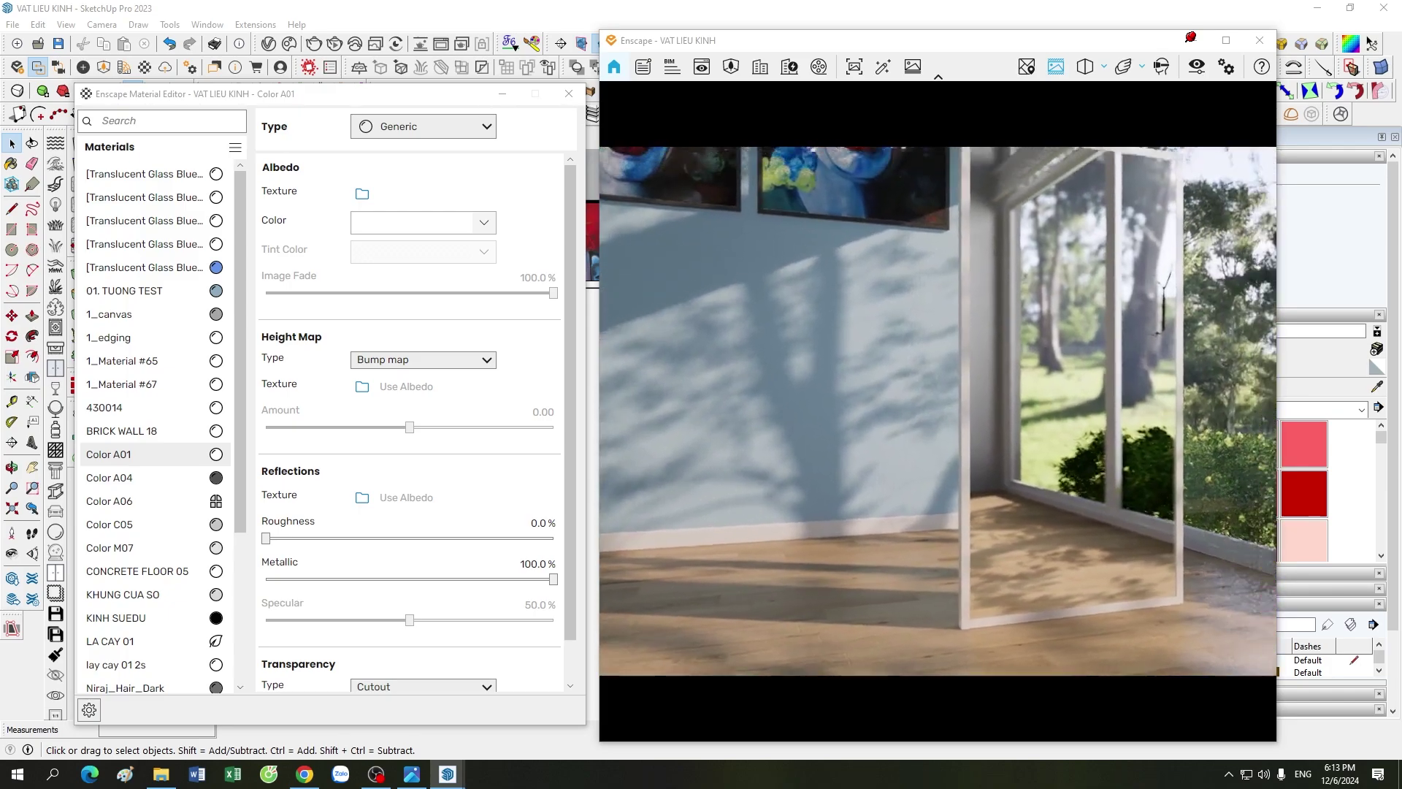
pyautogui.scroll(3, 915, 547)
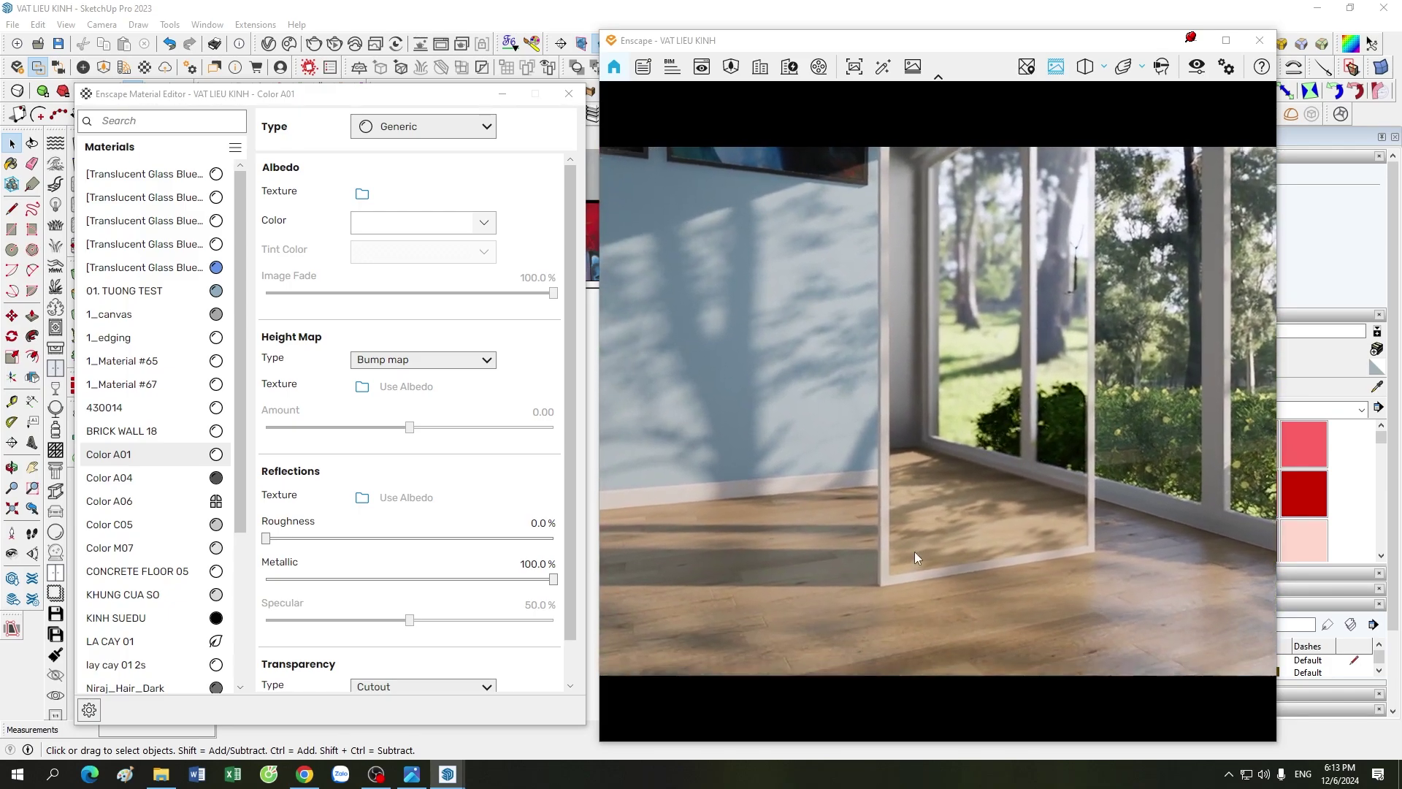
pyautogui.scroll(-4, 914, 551)
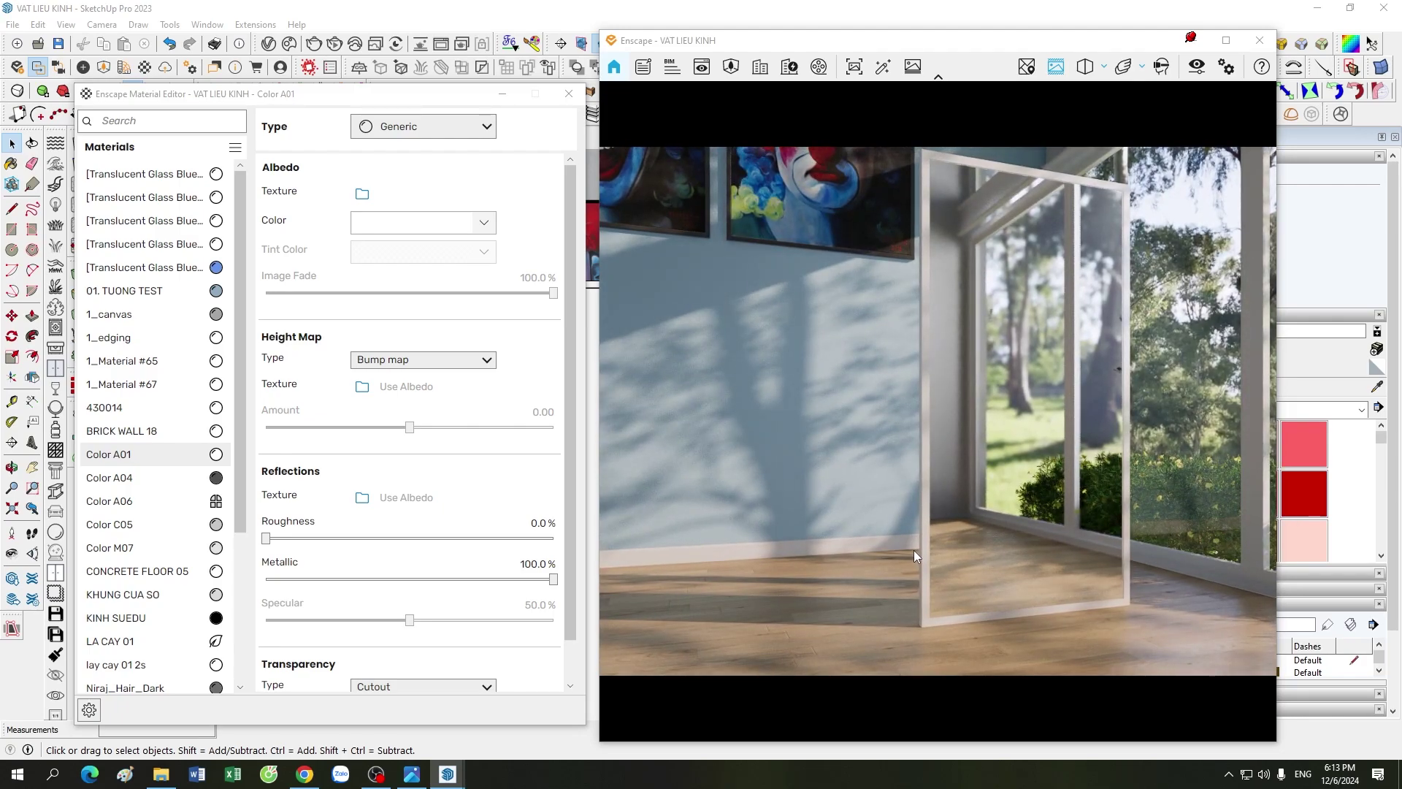
pyautogui.moveTo(914, 550)
pyautogui.mouseDown()
pyautogui.moveTo(813, 541)
pyautogui.moveTo(881, 550)
pyautogui.mouseUp()
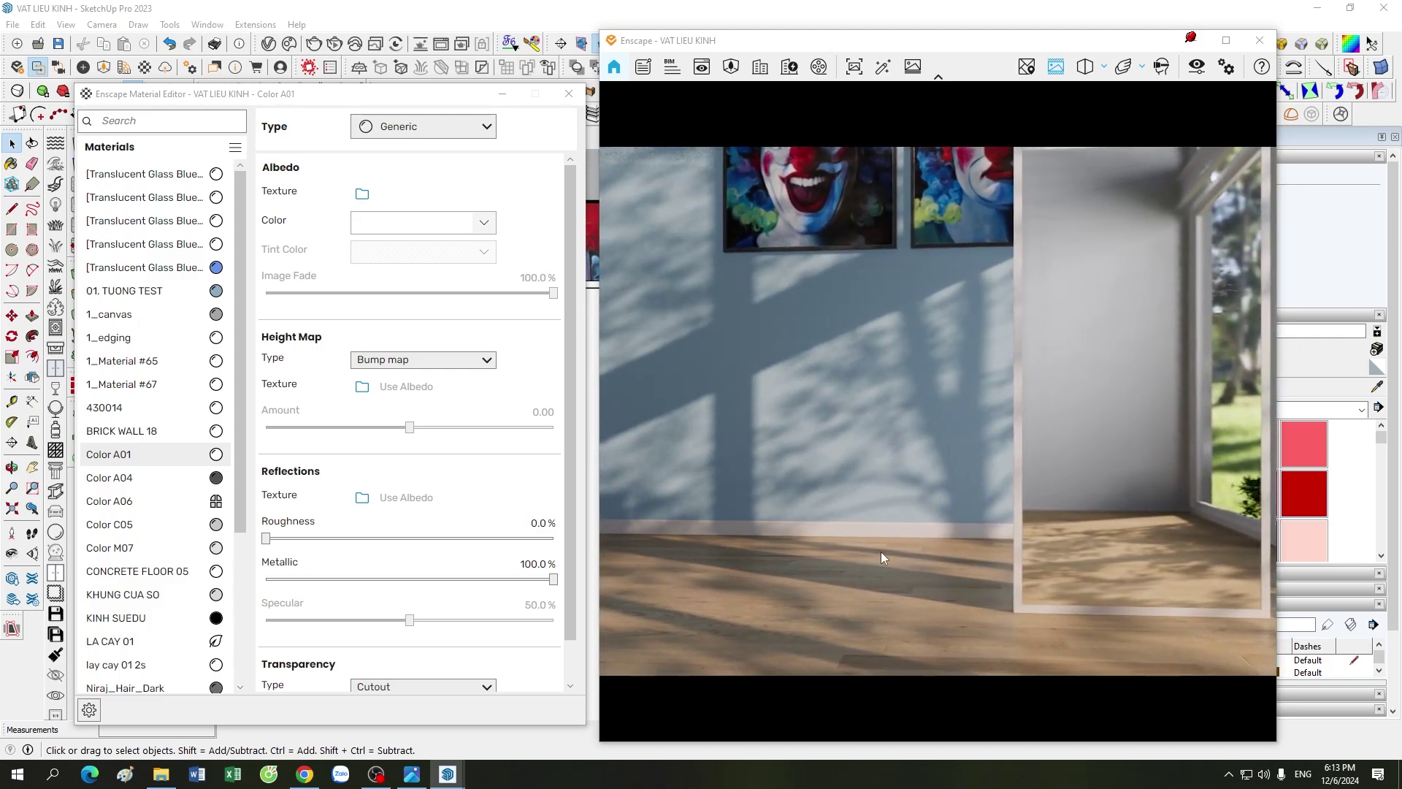